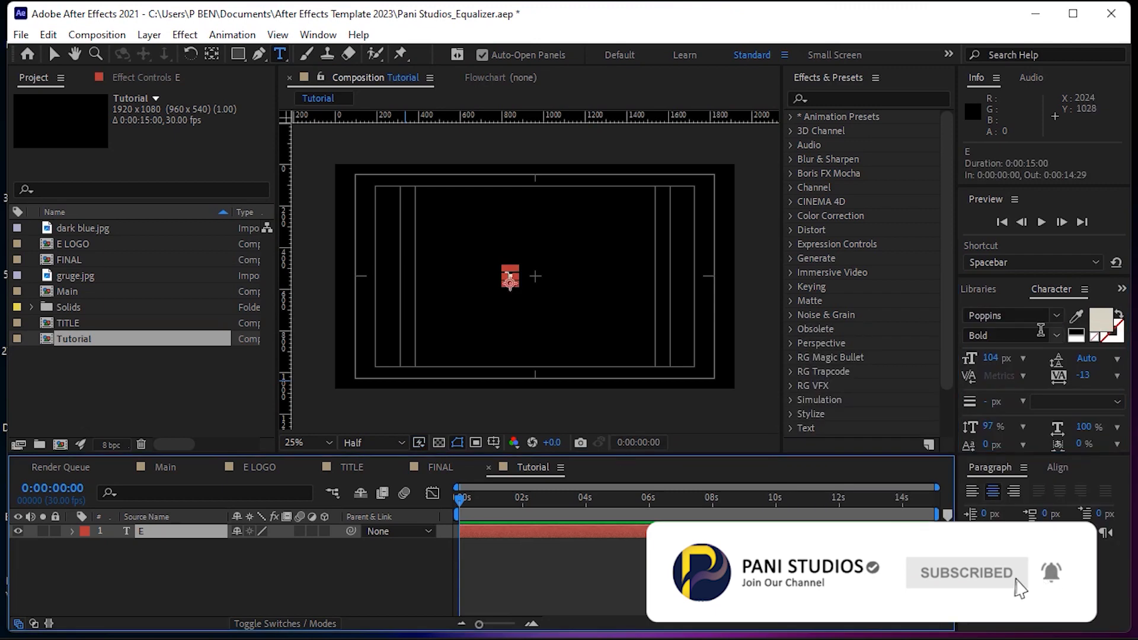
Set the E text's font to Tahoma Bold and enlarge it to 393 px.
type("tah")
key("Down")
key("Down")
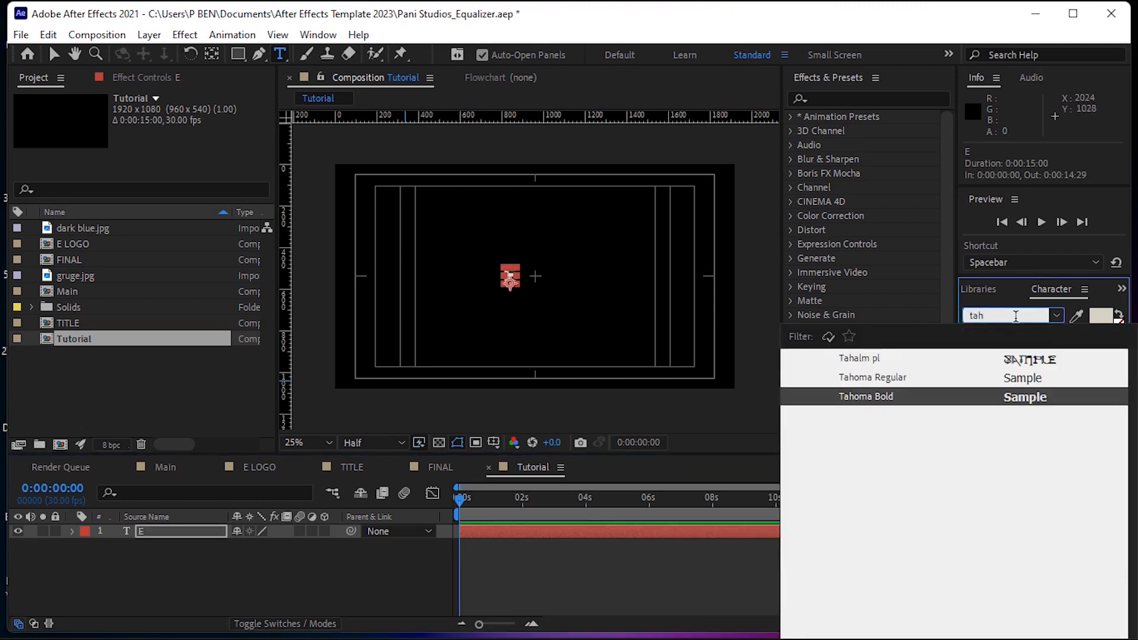
key("Return")
left_click(991, 359)
type("355")
key("Return")
left_click_drag(1021, 351, 1043, 347)
Centre the E text layer horizontally and vertically in the composition.
double_click(508, 258)
left_click(1058, 468)
left_click(1002, 508)
left_click(1086, 508)
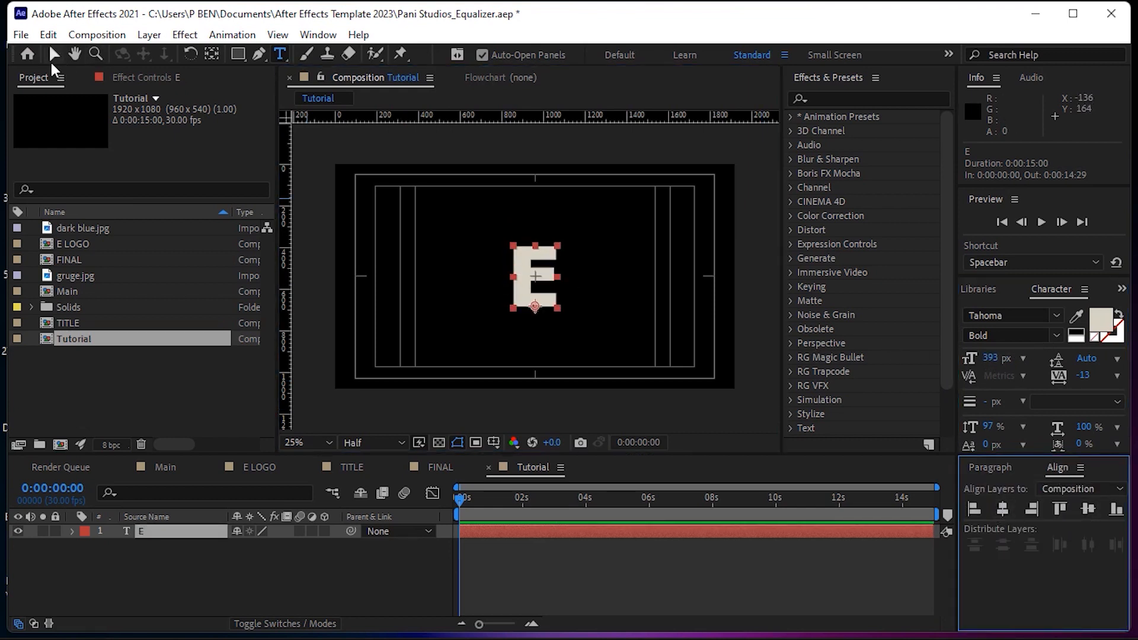
Enlarge the E text to 469 px.
left_click(53, 54)
left_click_drag(990, 359, 1041, 347)
scroll(550, 259, "up", 2)
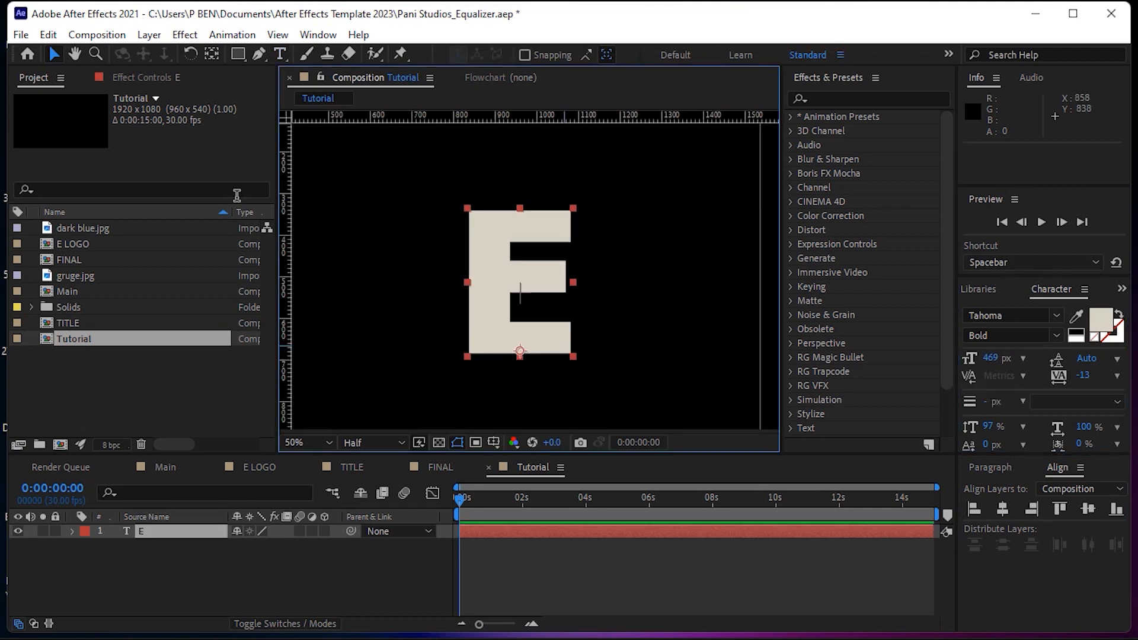
Draw a closed six-point Pen mask on the E layer, with angled edges cutting across the letter's right side.
left_click(259, 55)
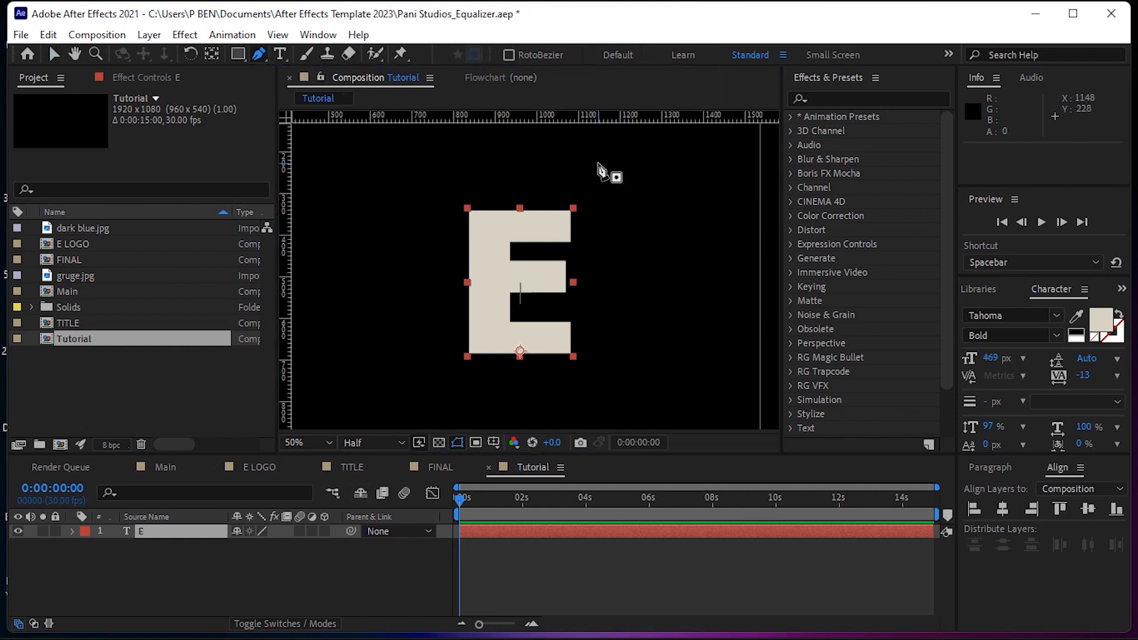
left_click(597, 162)
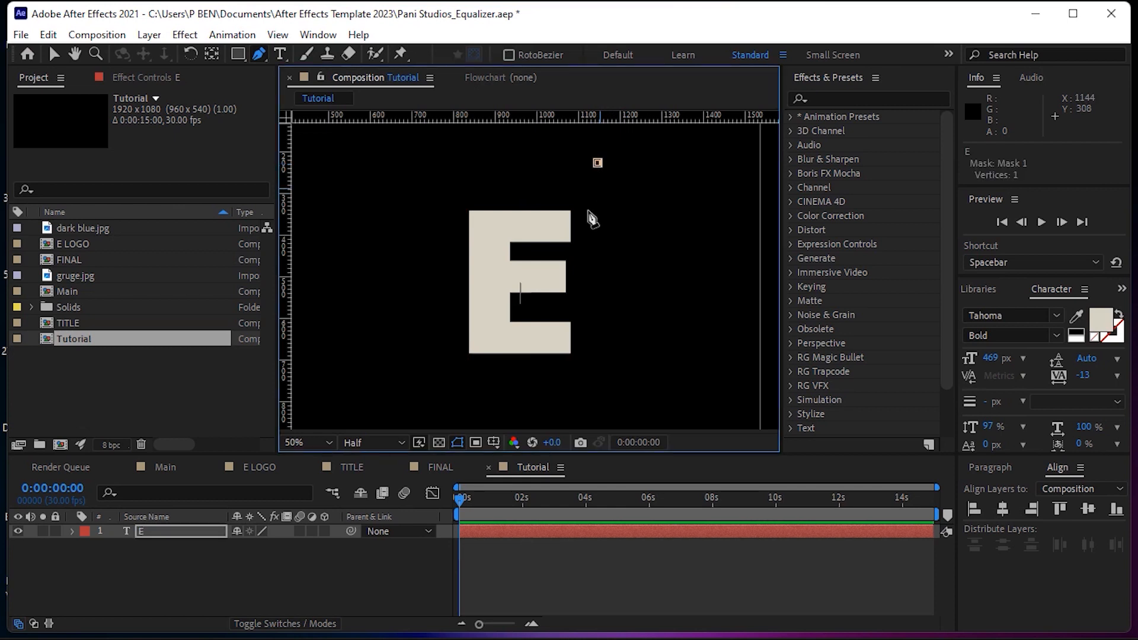
left_click(540, 259)
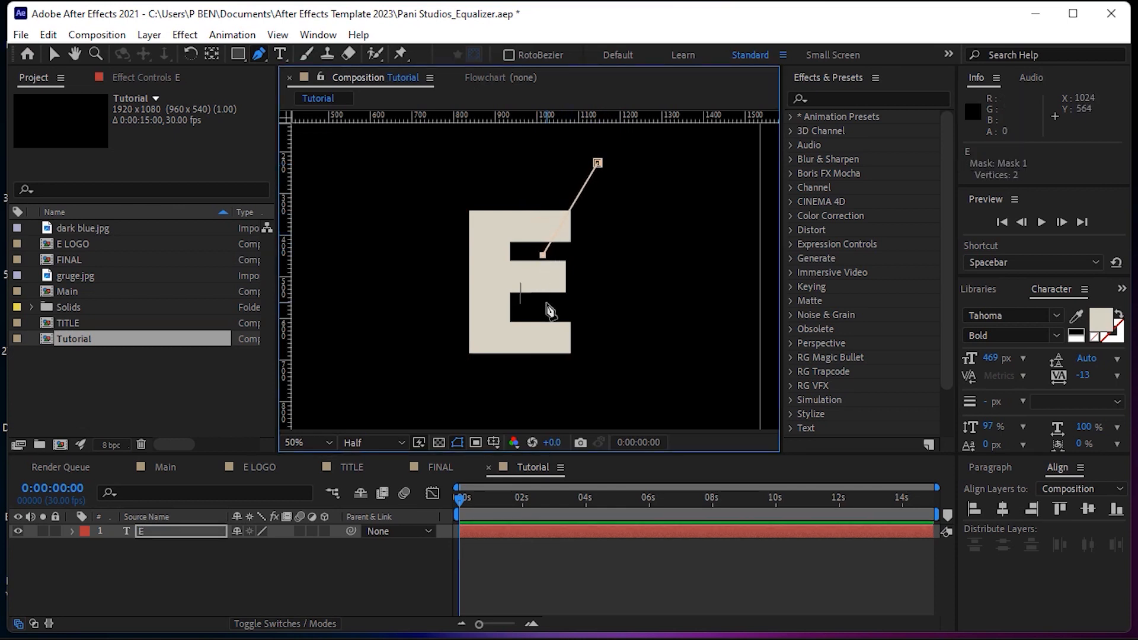
left_click(542, 312)
left_click_drag(544, 315, 542, 317)
left_click(585, 359)
left_click_drag(587, 361, 589, 377)
left_click(699, 336)
left_click(679, 191)
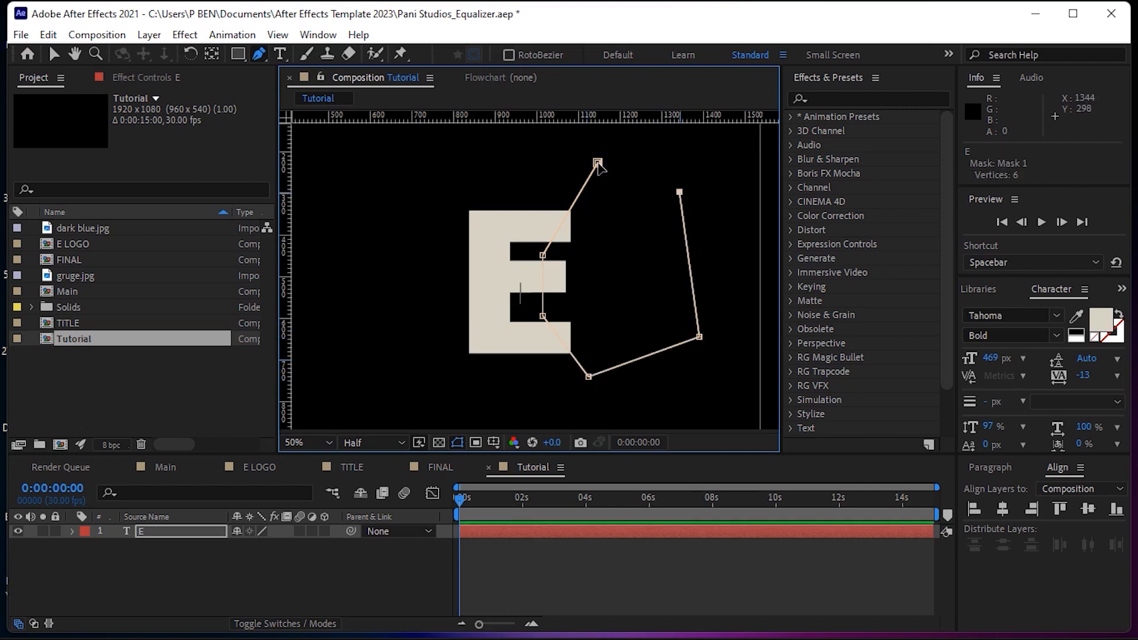
left_click(597, 163)
Invert Mask 1 on the E text layer and deselect the layer.
left_click(72, 530)
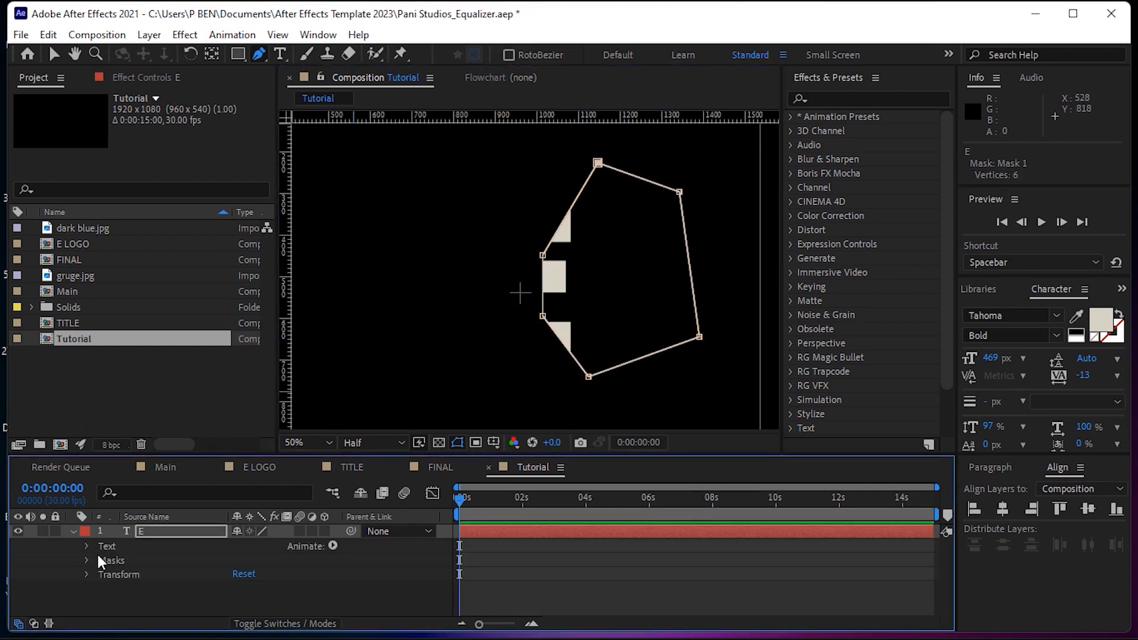
left_click(88, 560)
left_click(153, 532)
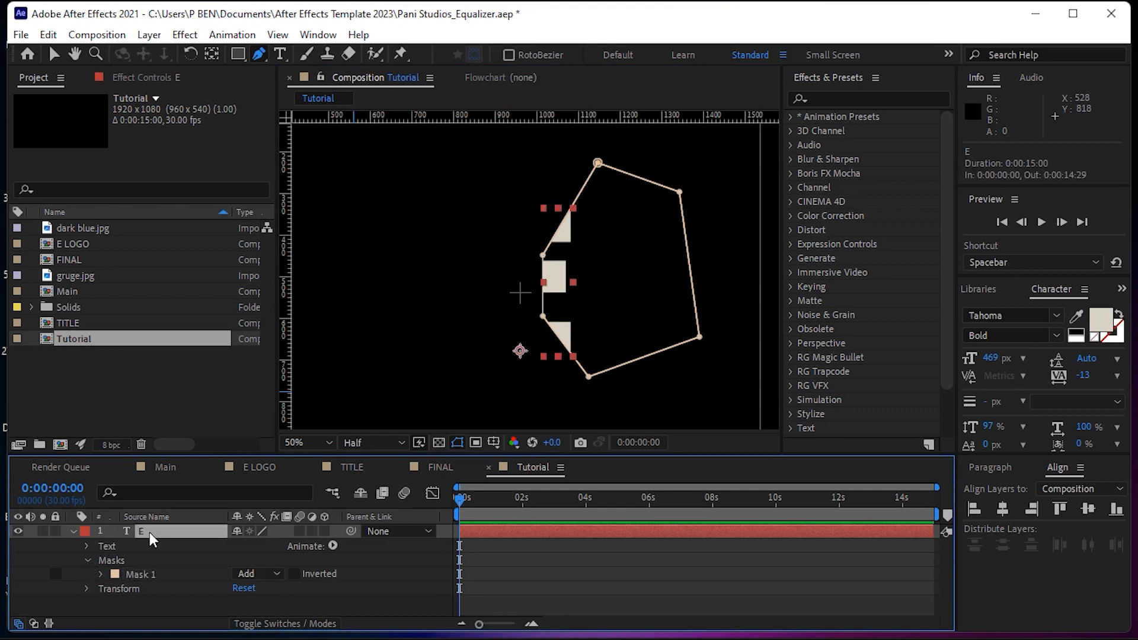
left_click(294, 574)
left_click(73, 531)
left_click(147, 551)
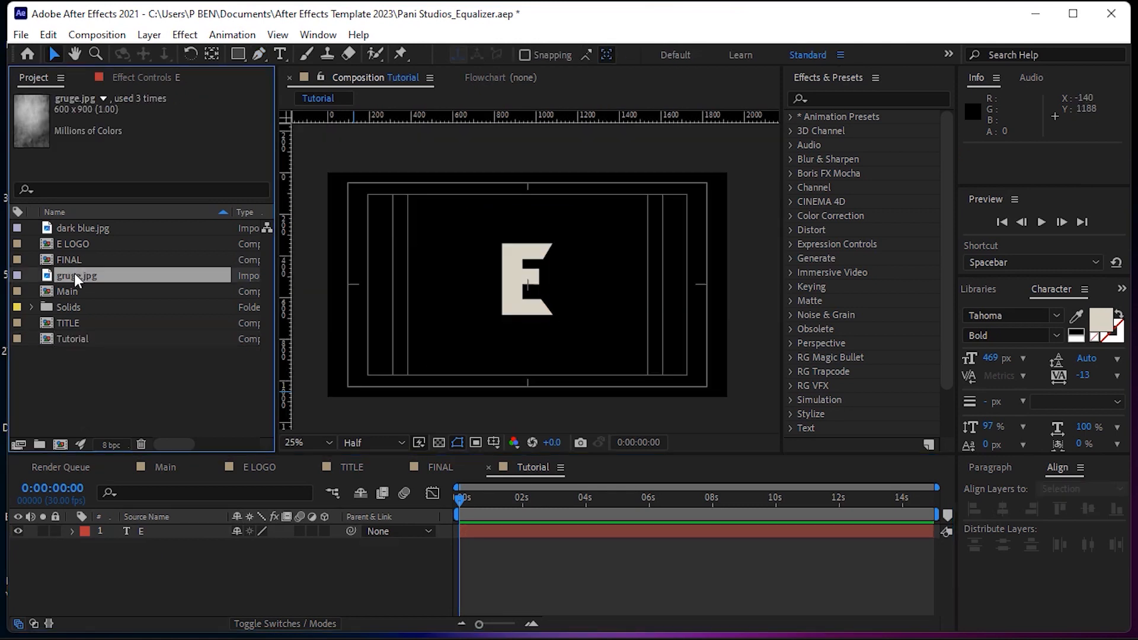
Place gruge.jpg beneath the E layer in the Tutorial composition and set its track matte to Alpha Matte "E".
left_click_drag(73, 273, 156, 526)
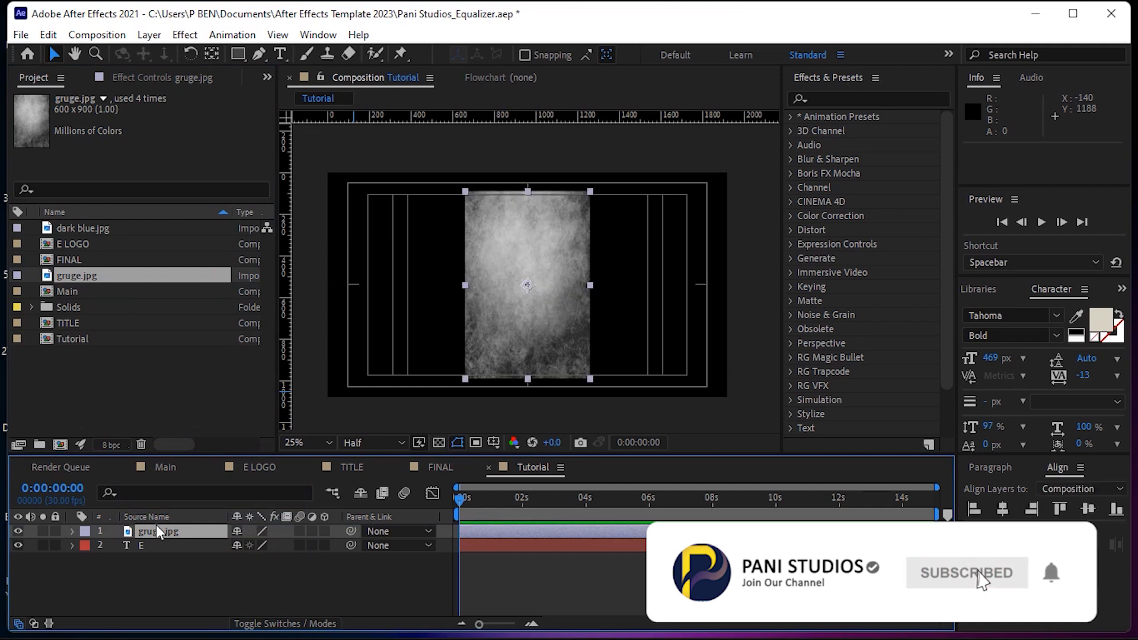
left_click_drag(154, 530, 156, 559)
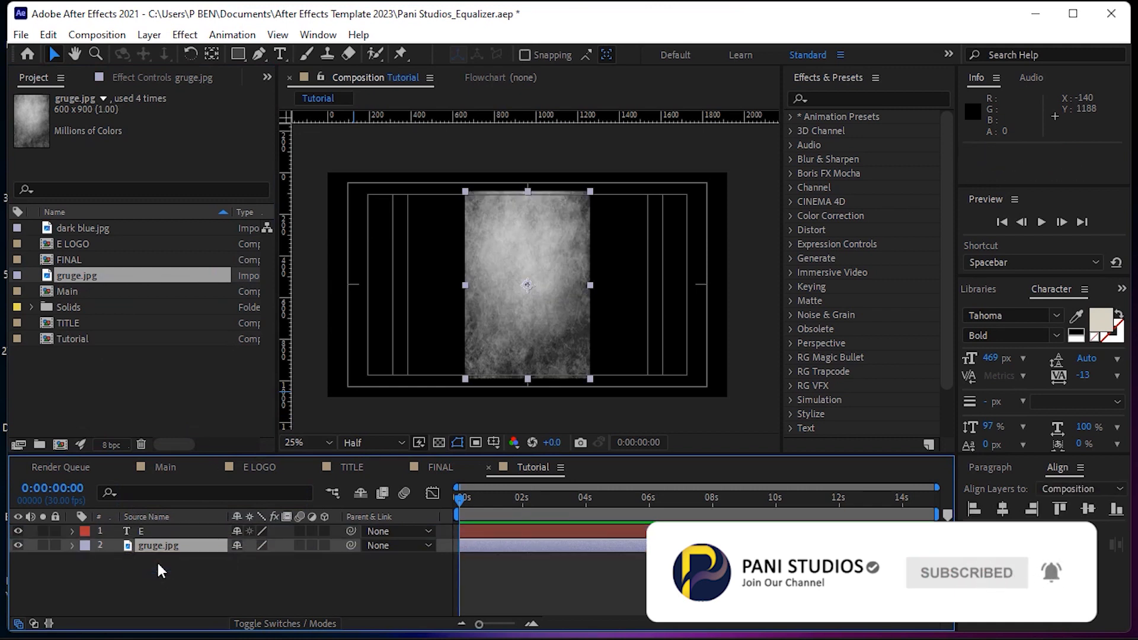
left_click(271, 625)
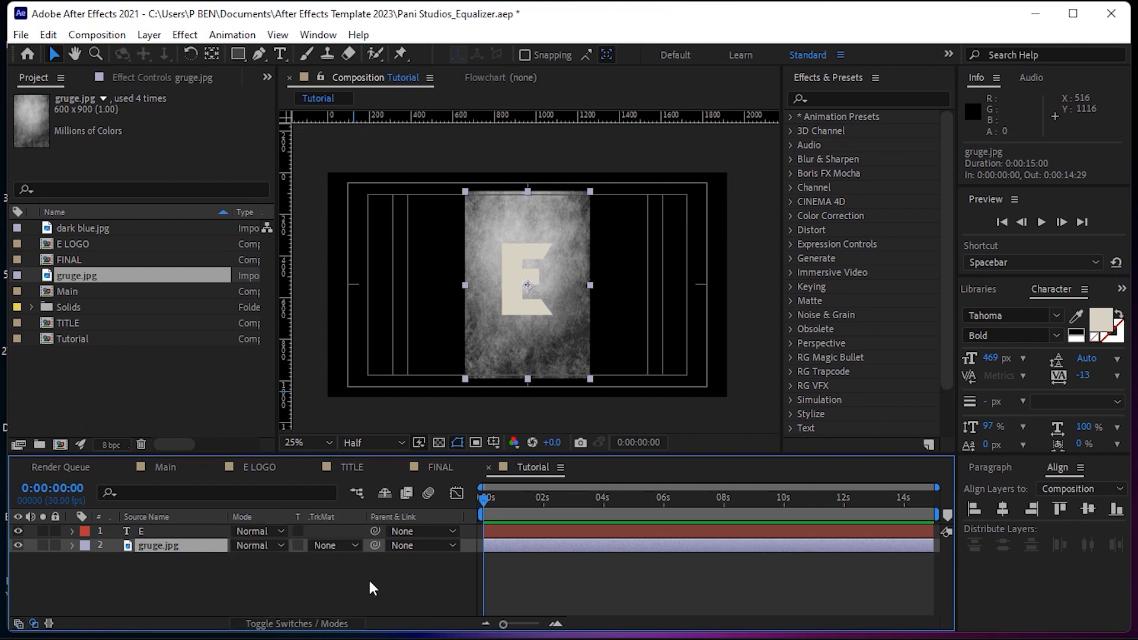
left_click(325, 545)
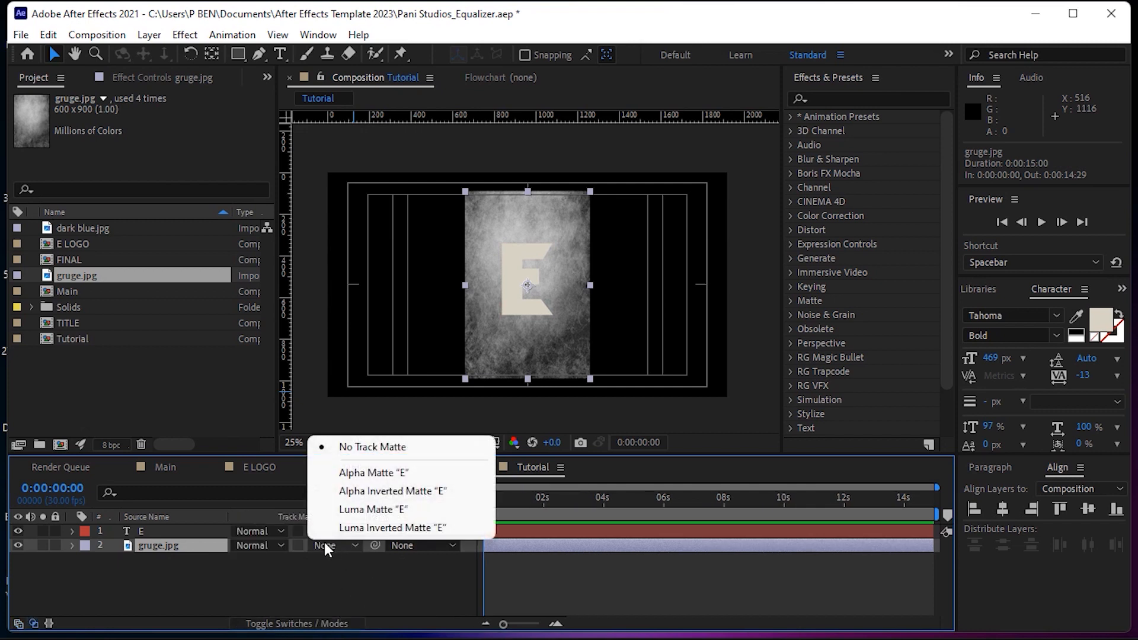
left_click(369, 472)
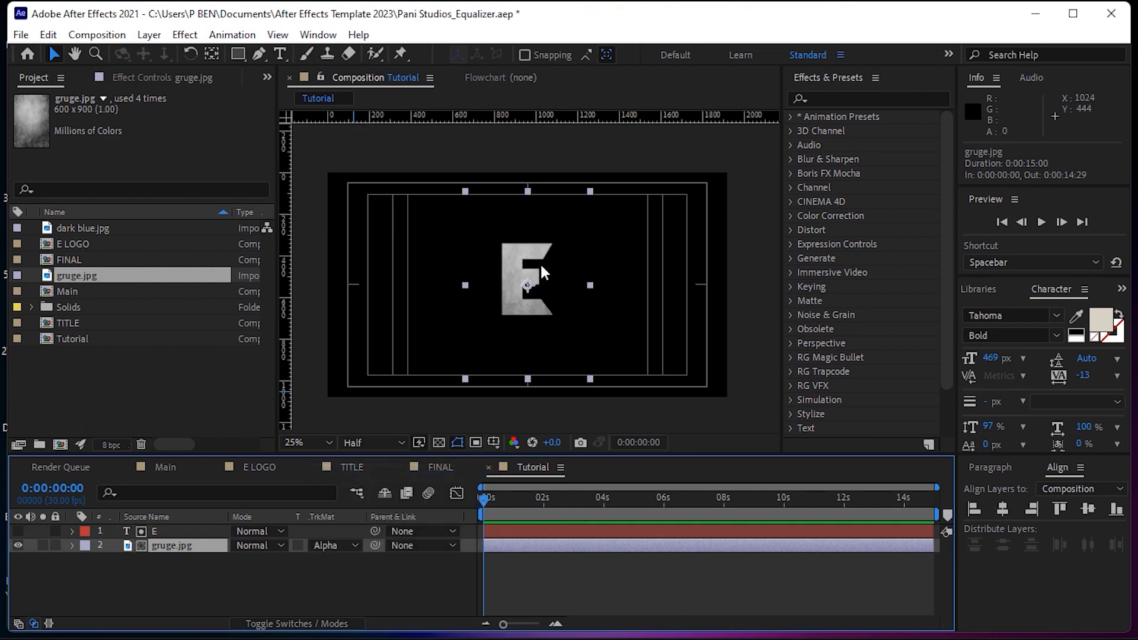
Reposition the gruge.jpg texture behind the E matte and deselect it.
mouse_move(572, 341)
left_mouse_down()
mouse_move(568, 309)
mouse_move(568, 324)
left_mouse_up()
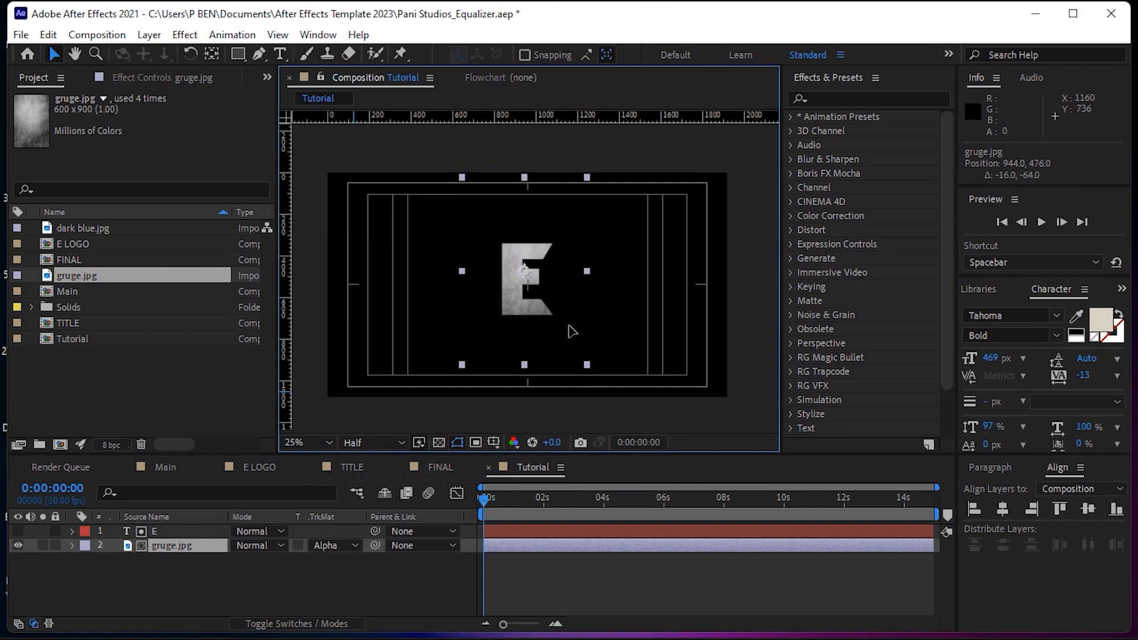
left_click(198, 574)
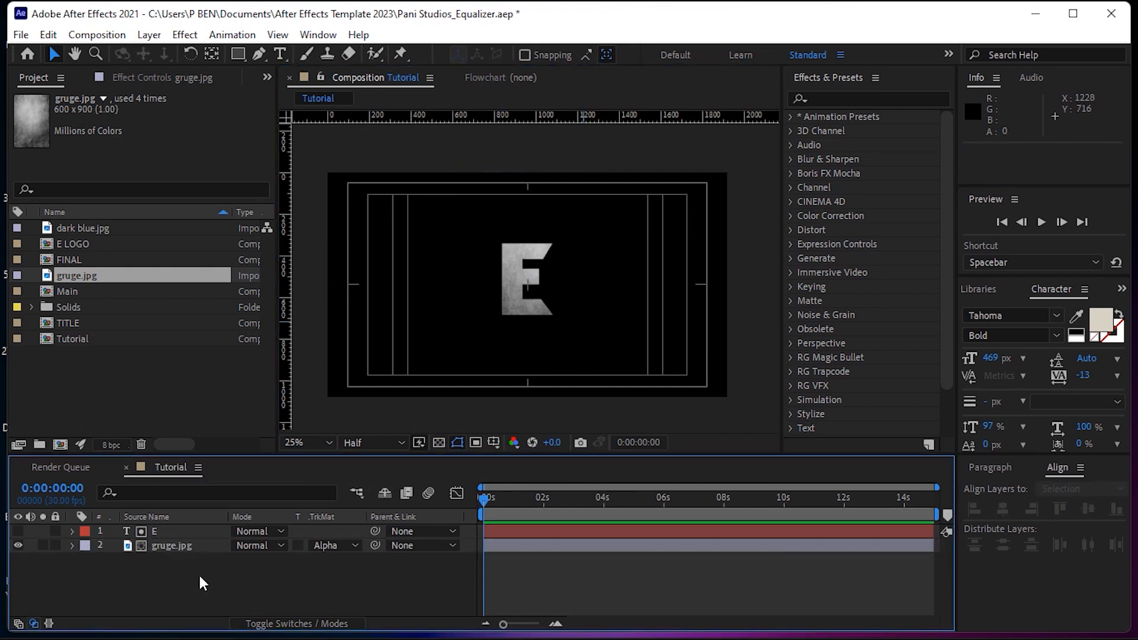
Pre-compose the E and gruge.jpg layers together as LOGO, moving all attributes into the new composition.
left_click_drag(179, 571, 152, 528)
right_click(151, 527)
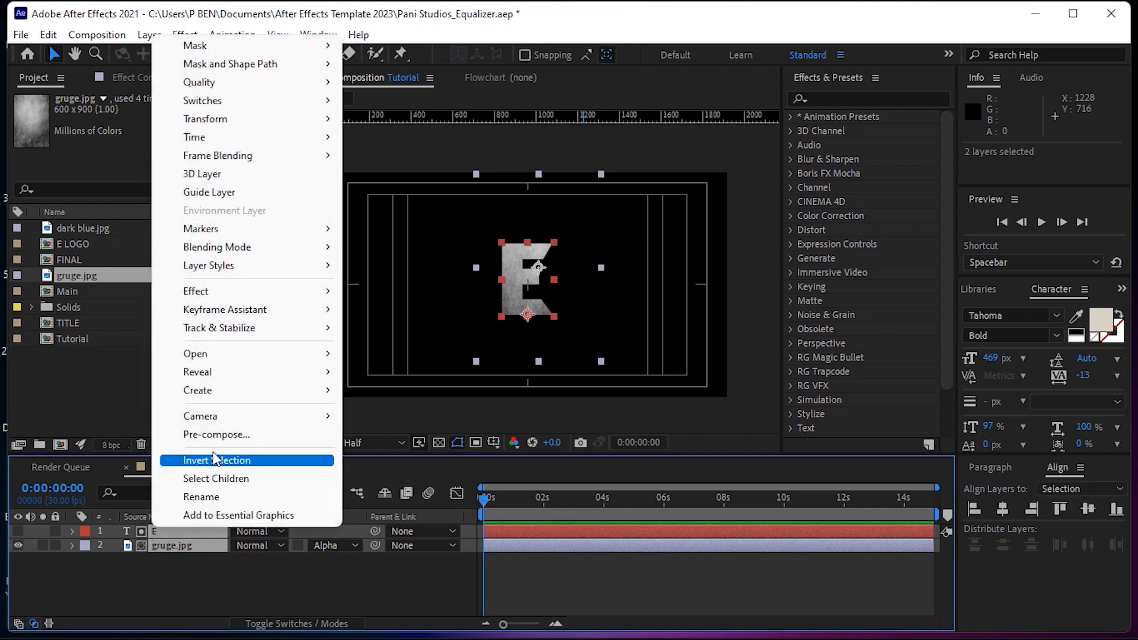
left_click(221, 435)
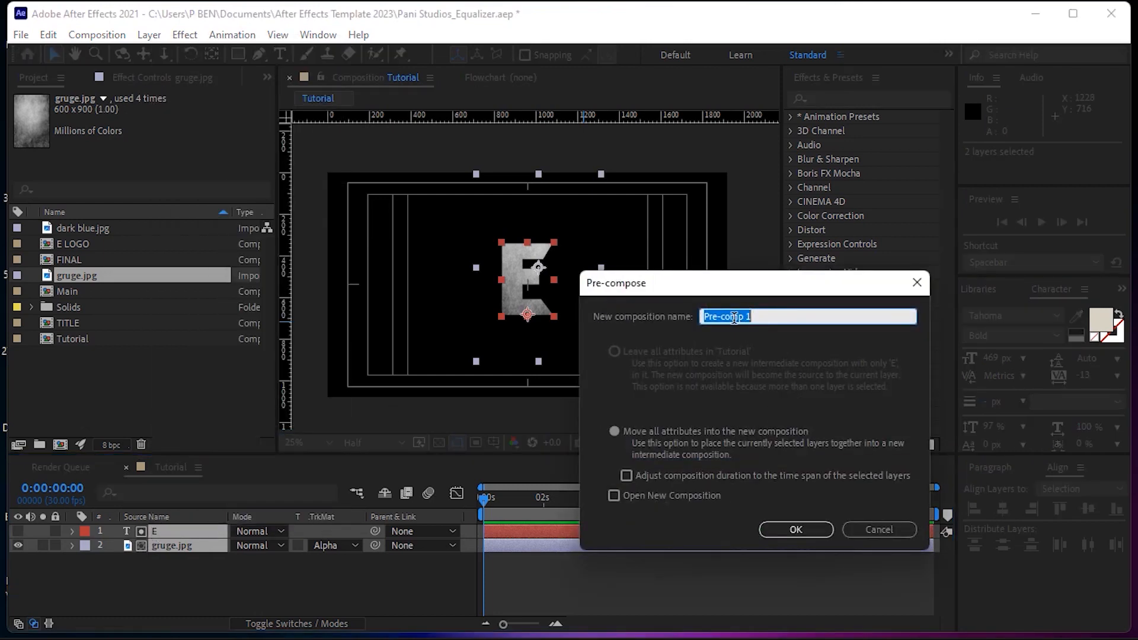
type("LOGO")
key("Return")
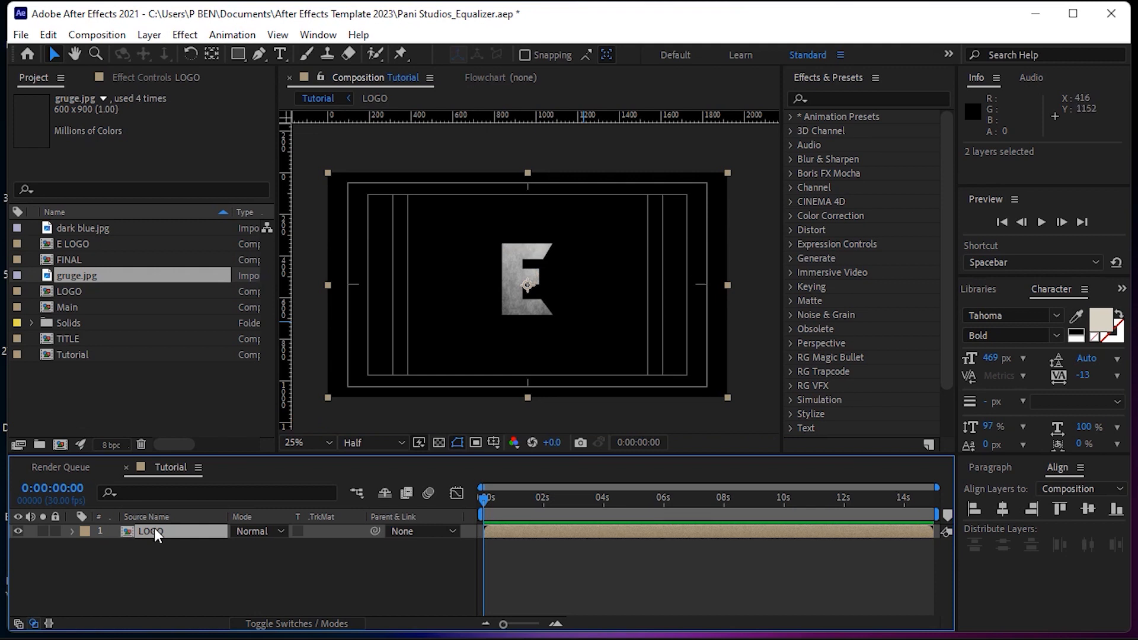
Duplicate the LOGO layer and rename the lower copy LOGO Flip.
key("ctrl+d")
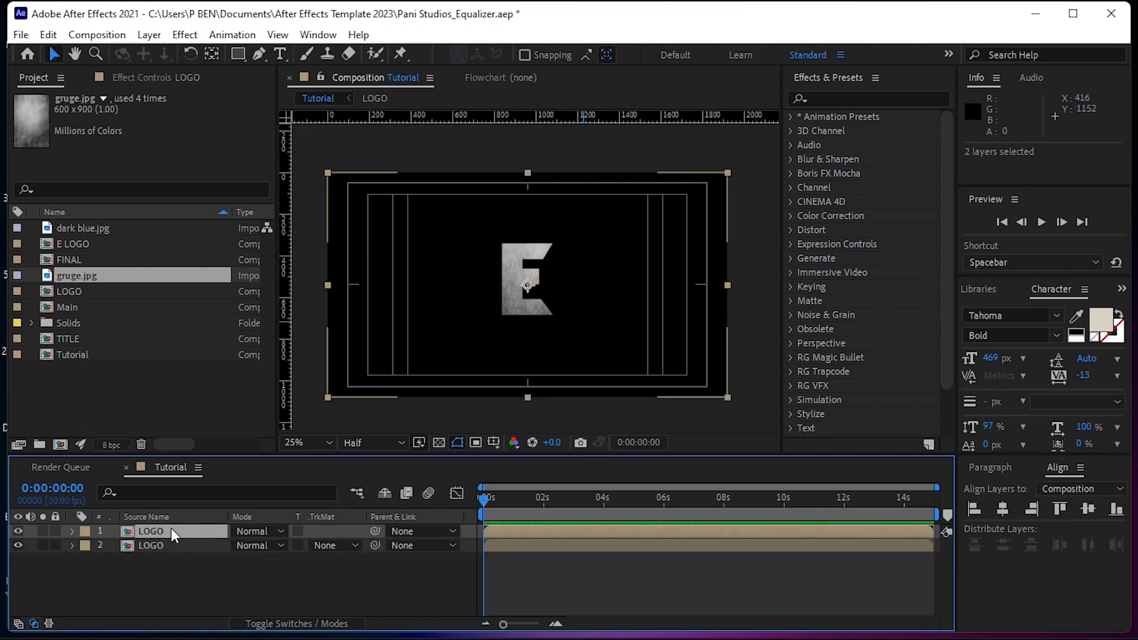
left_click(152, 542)
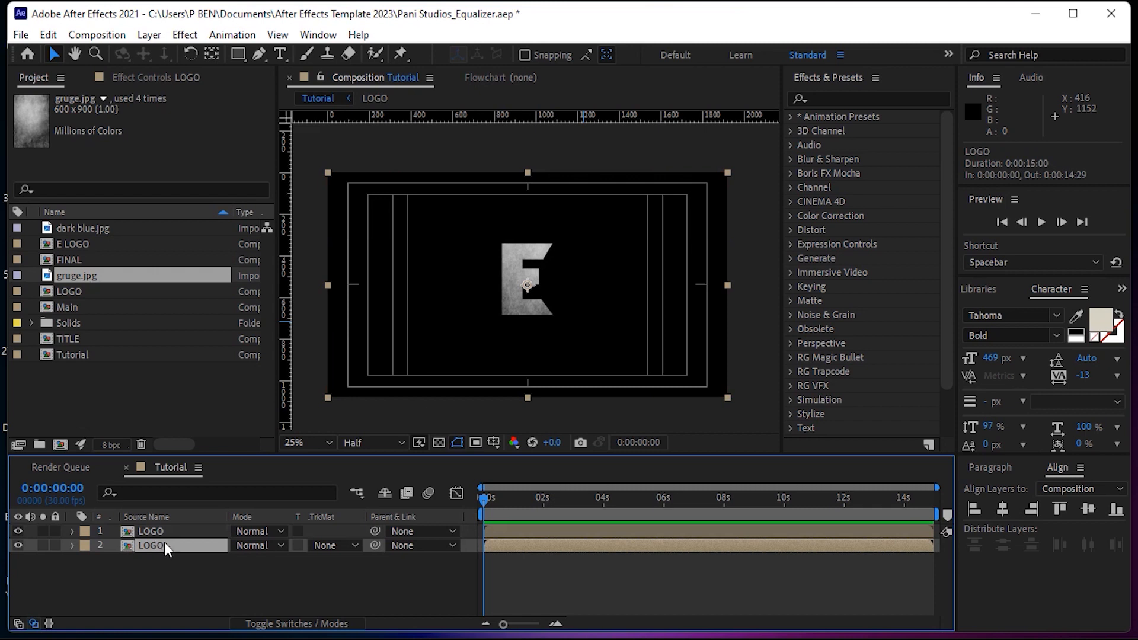
key("Return")
left_click(164, 542)
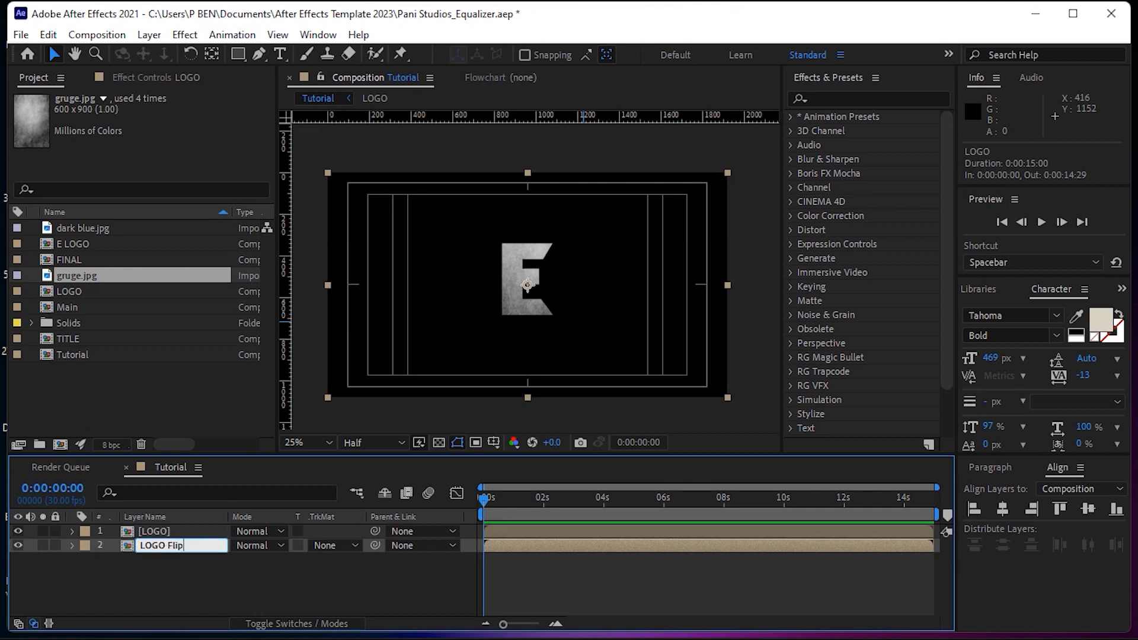
key("Return")
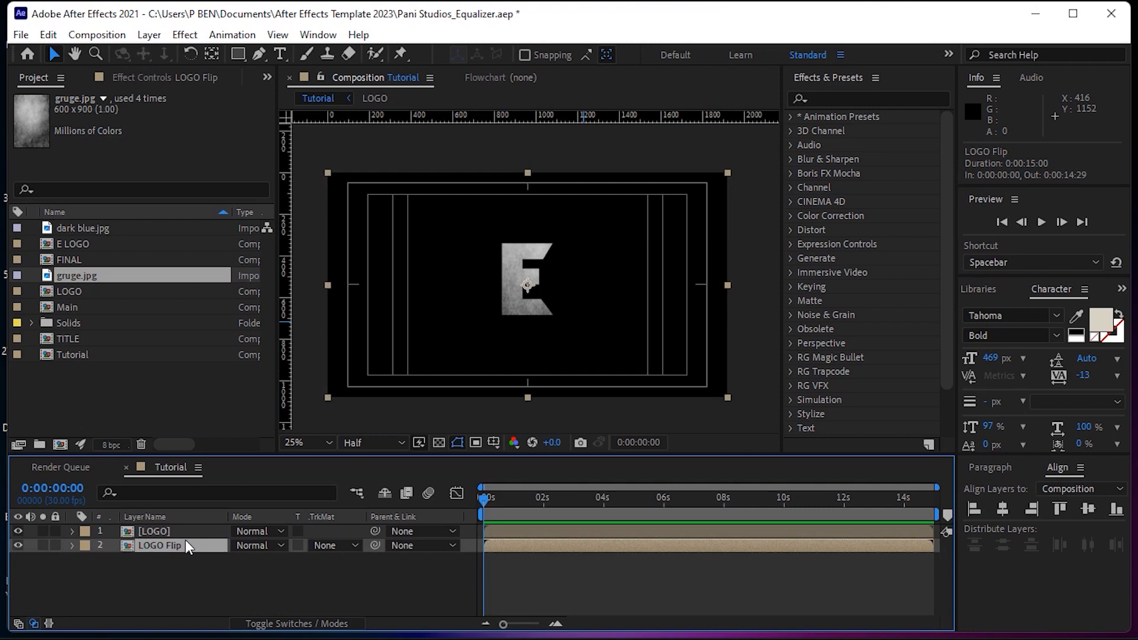
Flip the LOGO Flip layer horizontally and solo it.
right_click(184, 541)
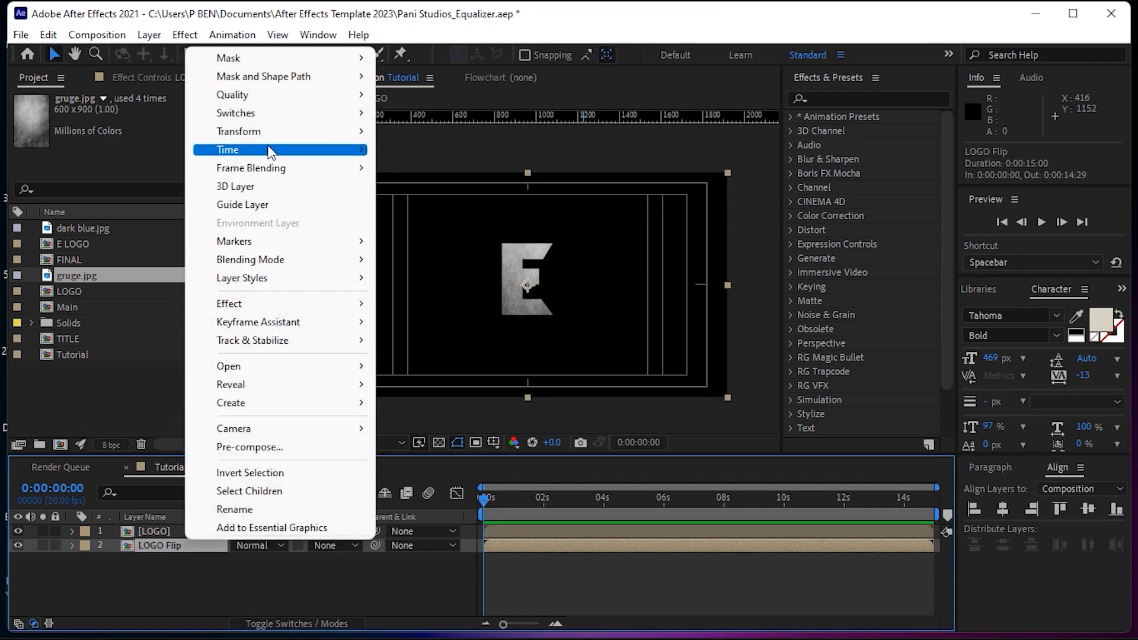
mouse_move(285, 139)
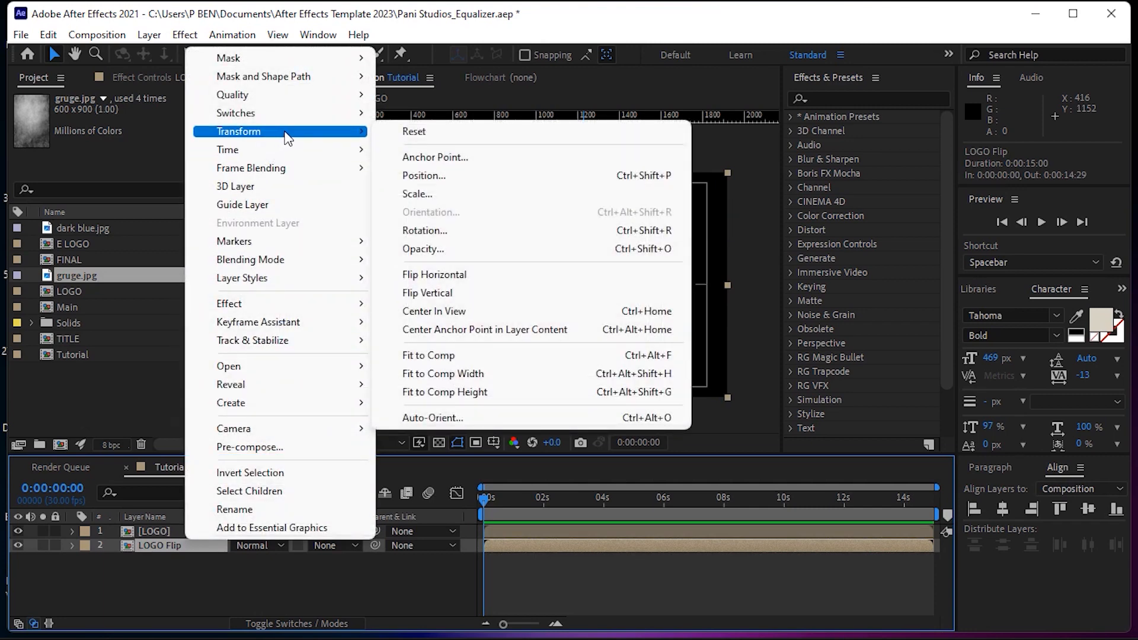
left_click(450, 276)
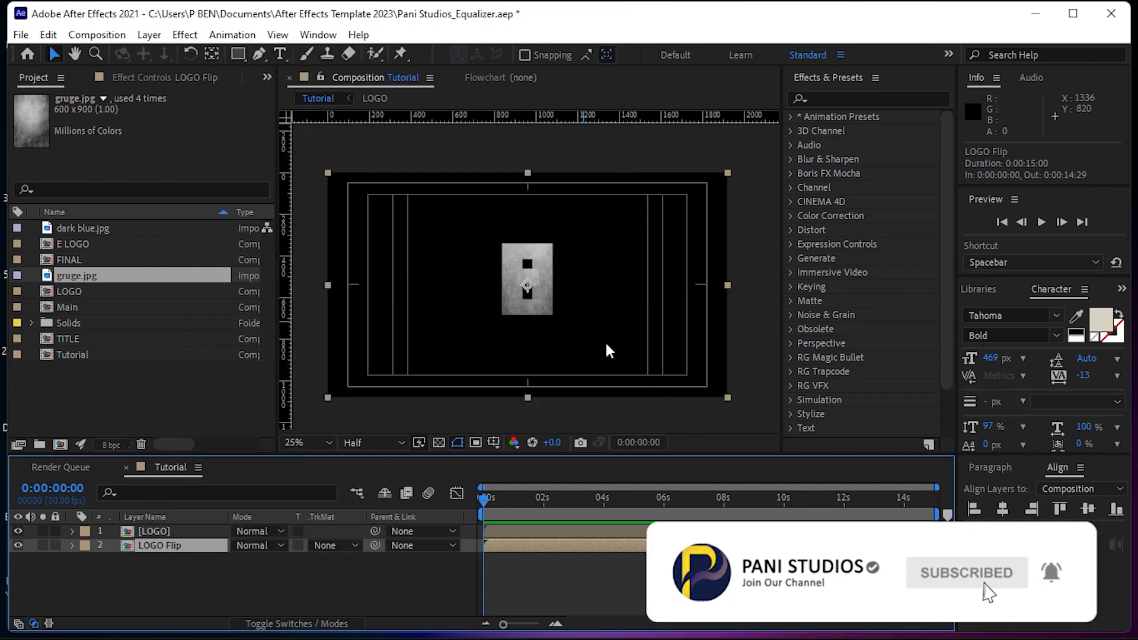
left_click(42, 545)
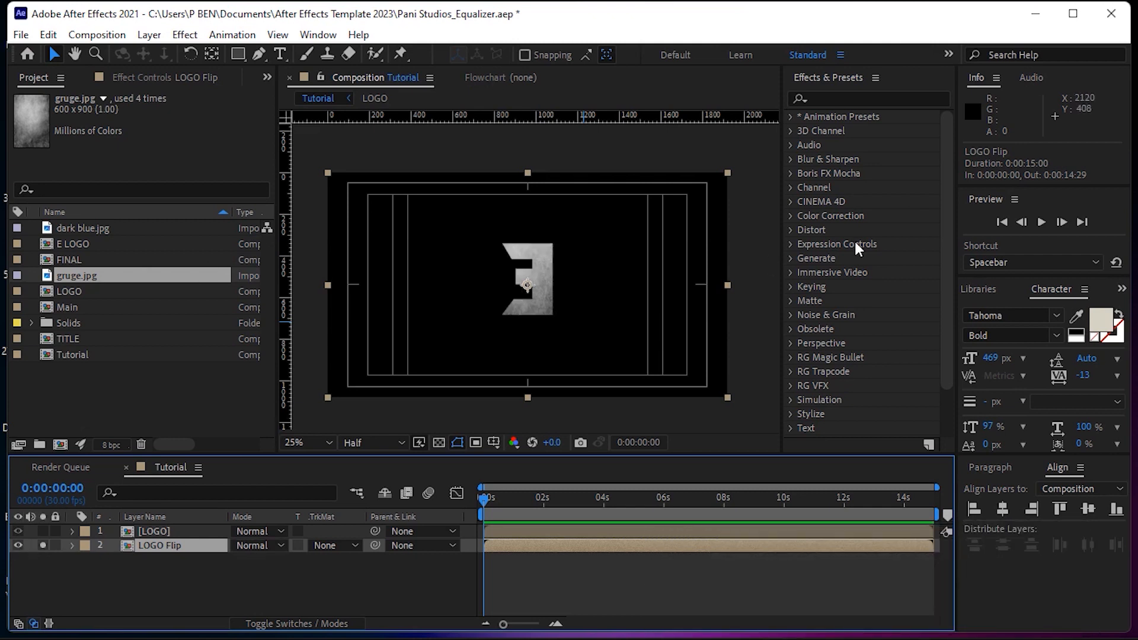
Apply the Hue/Saturation effect to LOGO Flip and enable Colorize.
left_click(851, 99)
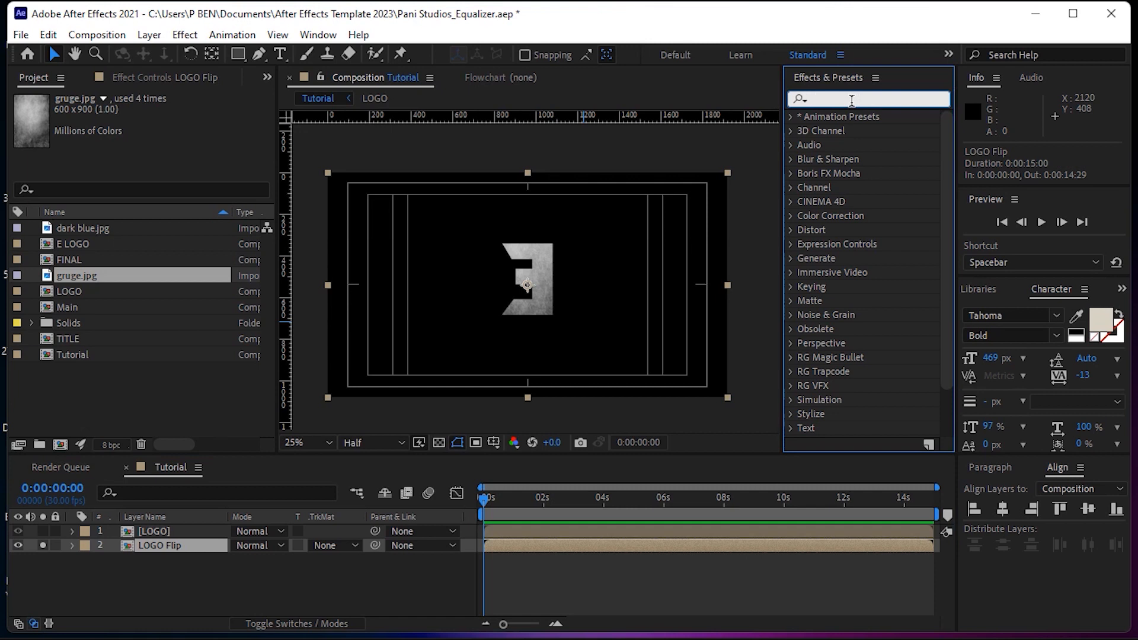
type("hue")
left_click_drag(854, 187, 172, 545)
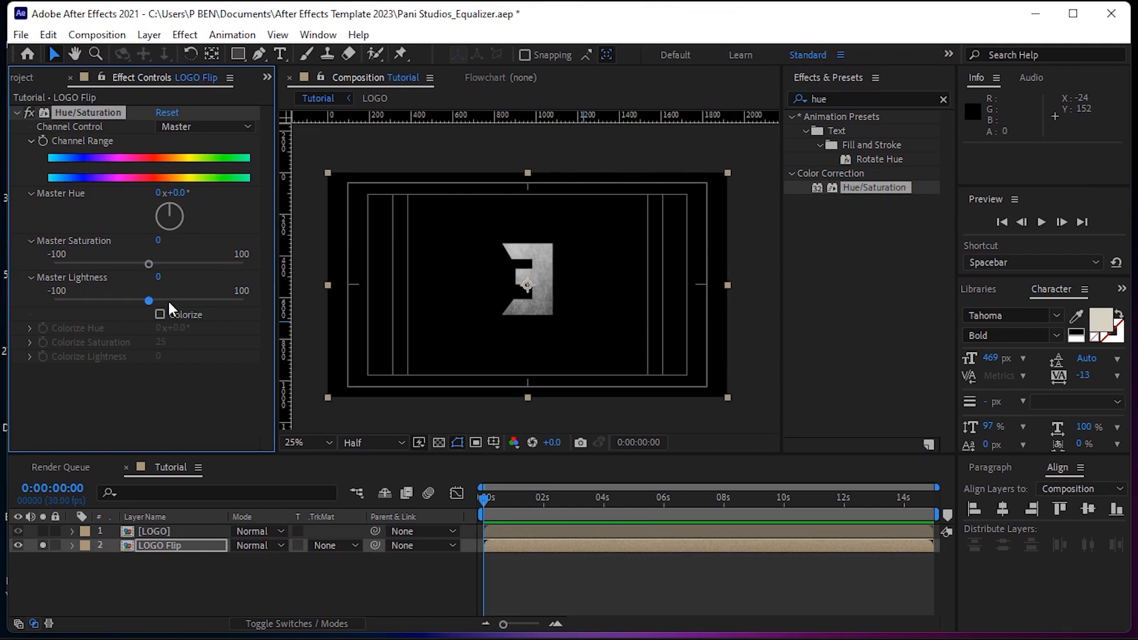
left_click(158, 314)
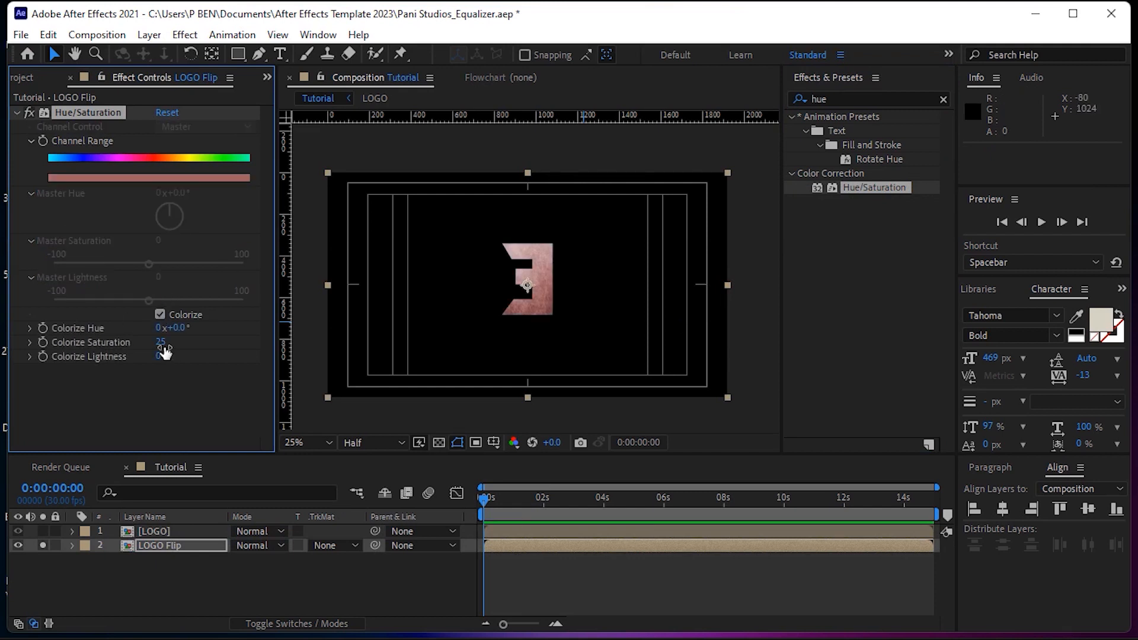
Set LOGO Flip's Colorize Hue to -1x-13.0°, Colorize Lightness to 2 and Colorize Saturation to 45.
left_click_drag(157, 327, 146, 328)
left_click(187, 329)
type("-13")
key("Return")
left_click(159, 357)
type("2")
key("Return")
left_click(162, 342)
type("45")
key("Return")
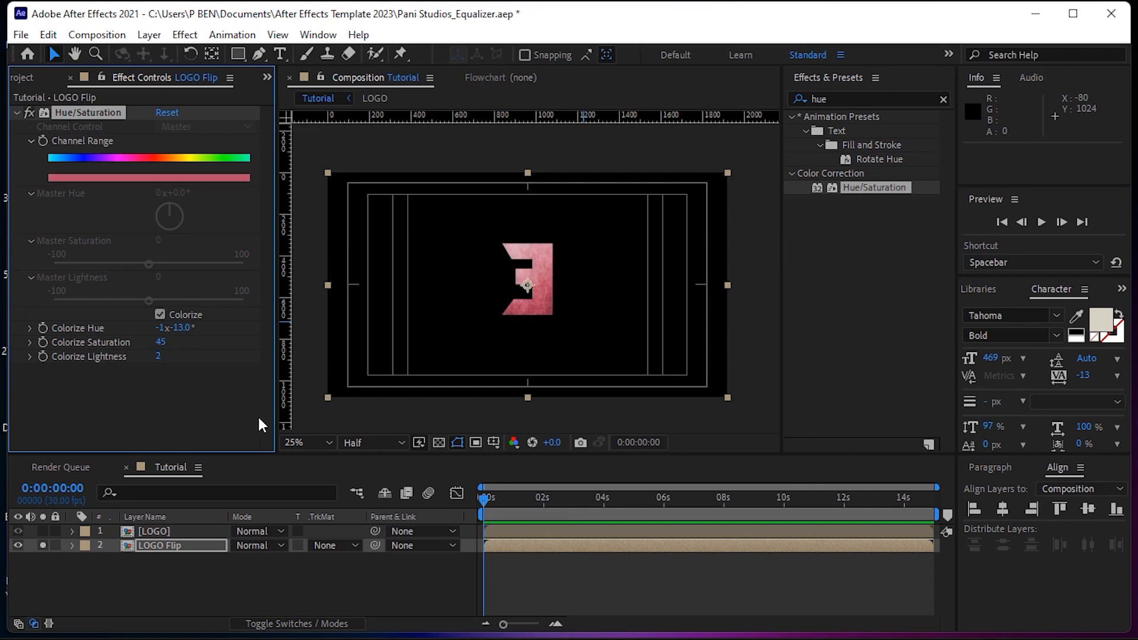
Find the Curves effect and apply it to the LOGO Flip layer.
left_click(896, 97)
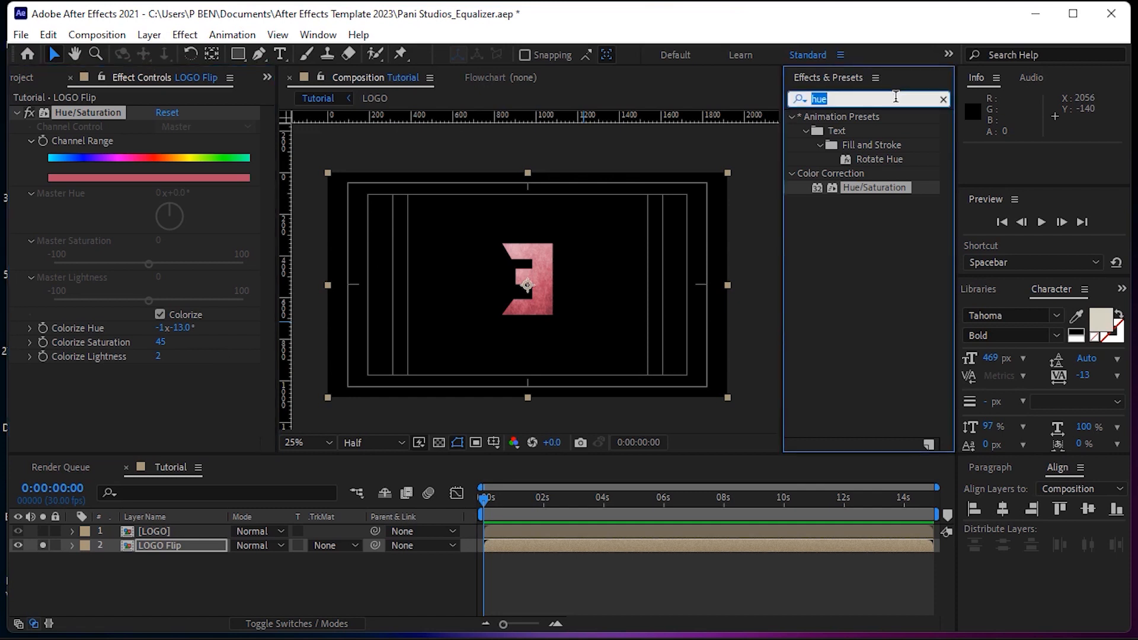
type("curves")
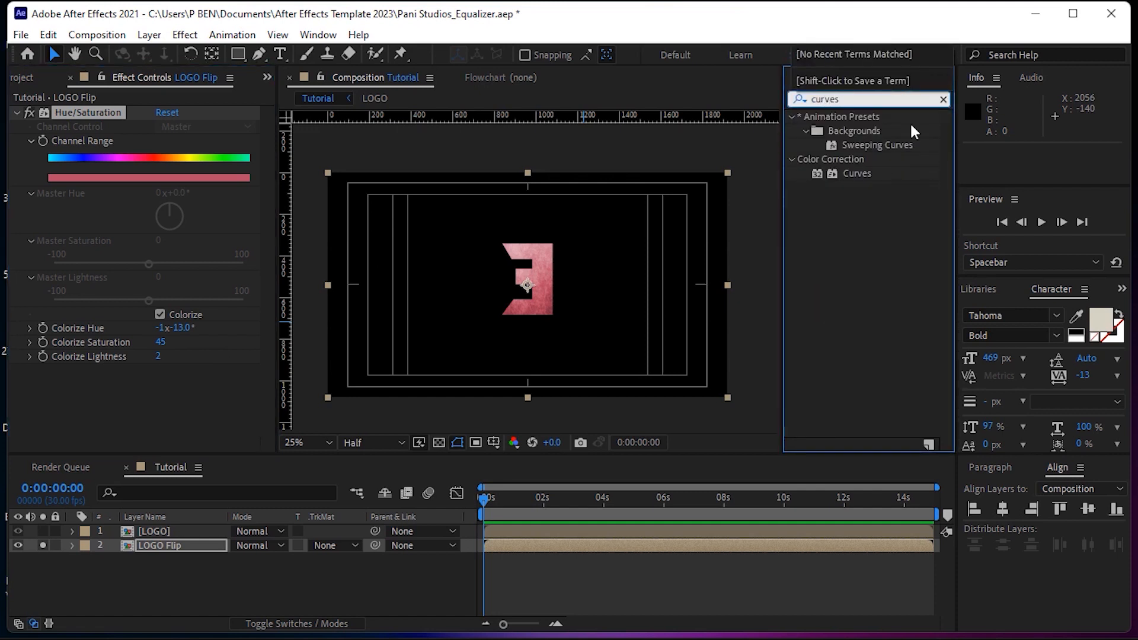
left_click_drag(854, 171, 355, 380)
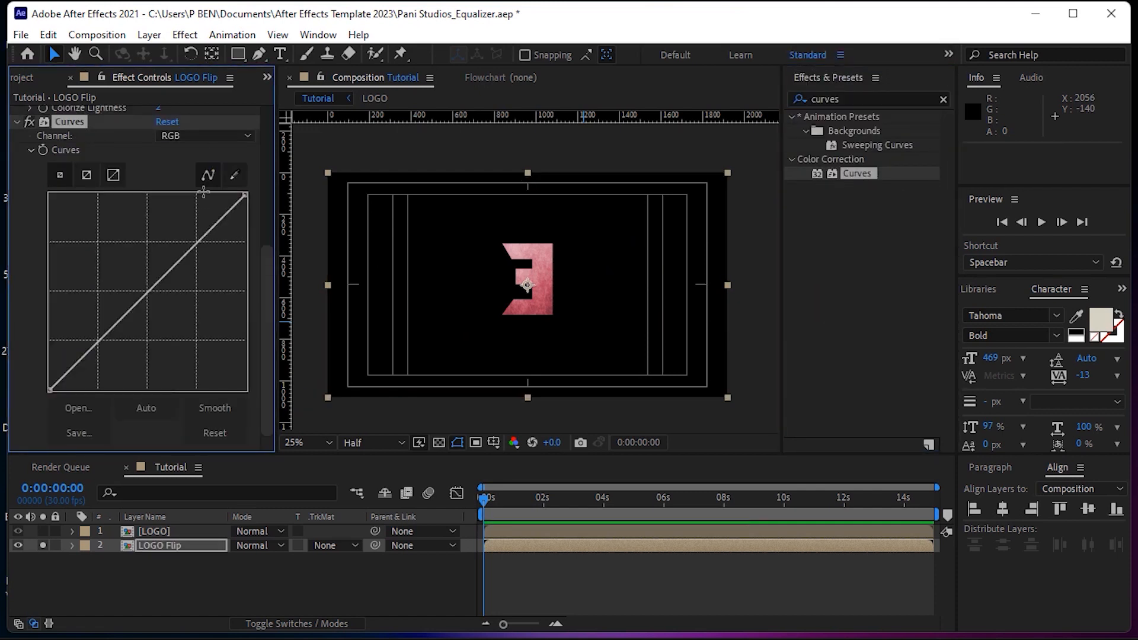
Raise the Red channel curve of LOGO Flip's Curves effect by bowing its middle upward.
left_click(172, 133)
left_click(197, 175)
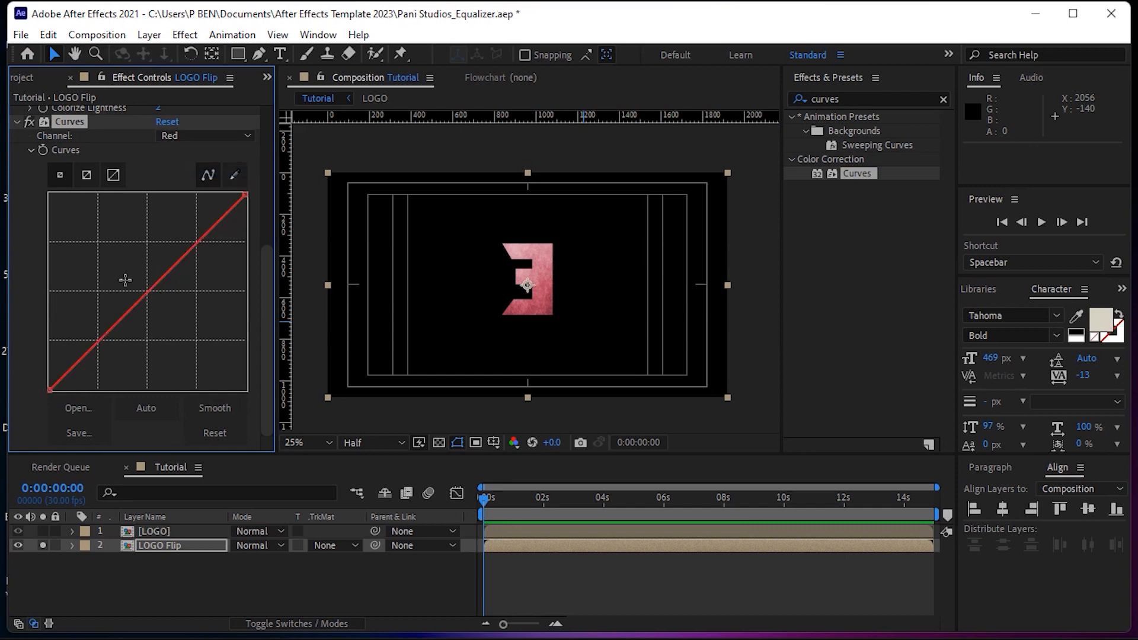
left_click_drag(145, 292, 112, 270)
Bow LOGO Flip's RGB curve downward with two points, one in the lower midtones and one in the highlights.
left_click(187, 136)
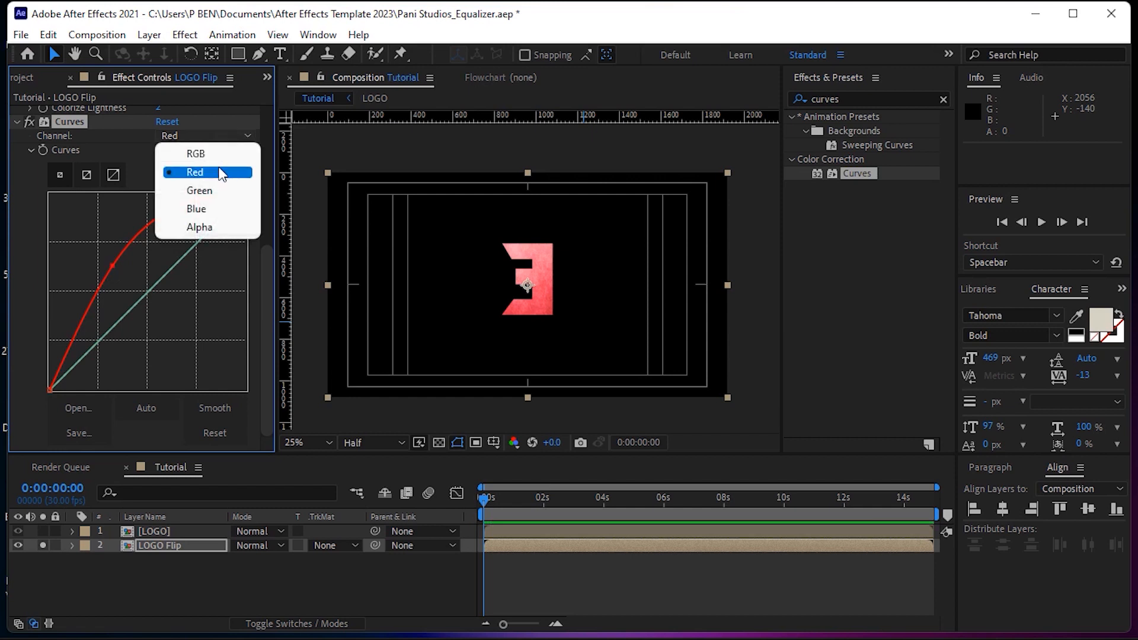
left_click(196, 153)
left_click_drag(155, 300, 160, 310)
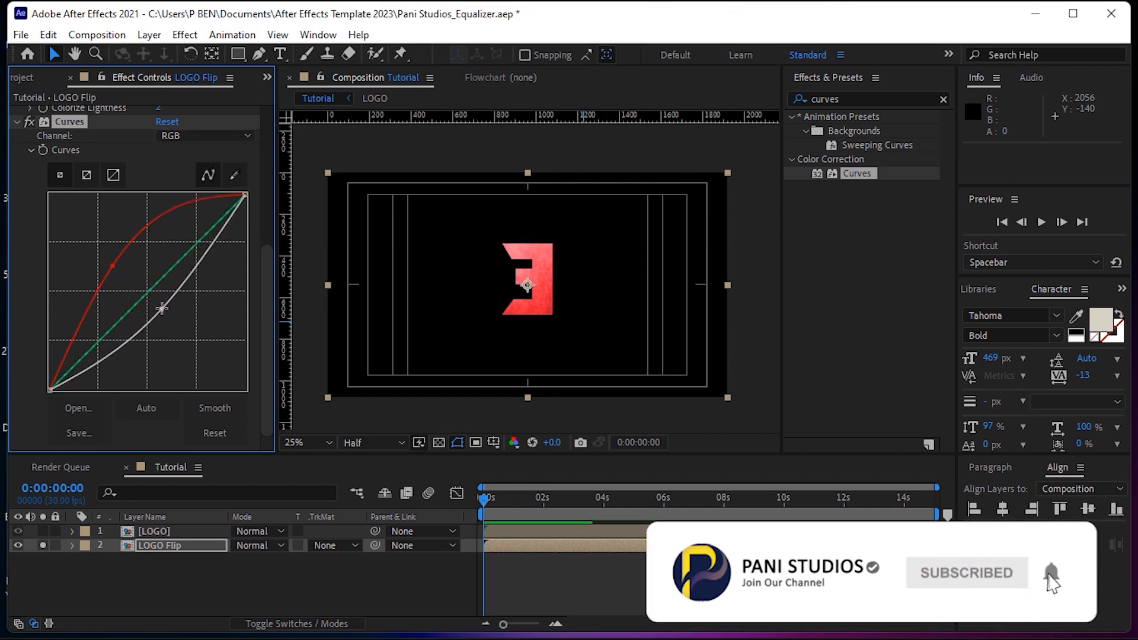
mouse_move(217, 243)
left_mouse_down()
mouse_move(208, 237)
mouse_move(217, 246)
left_mouse_up()
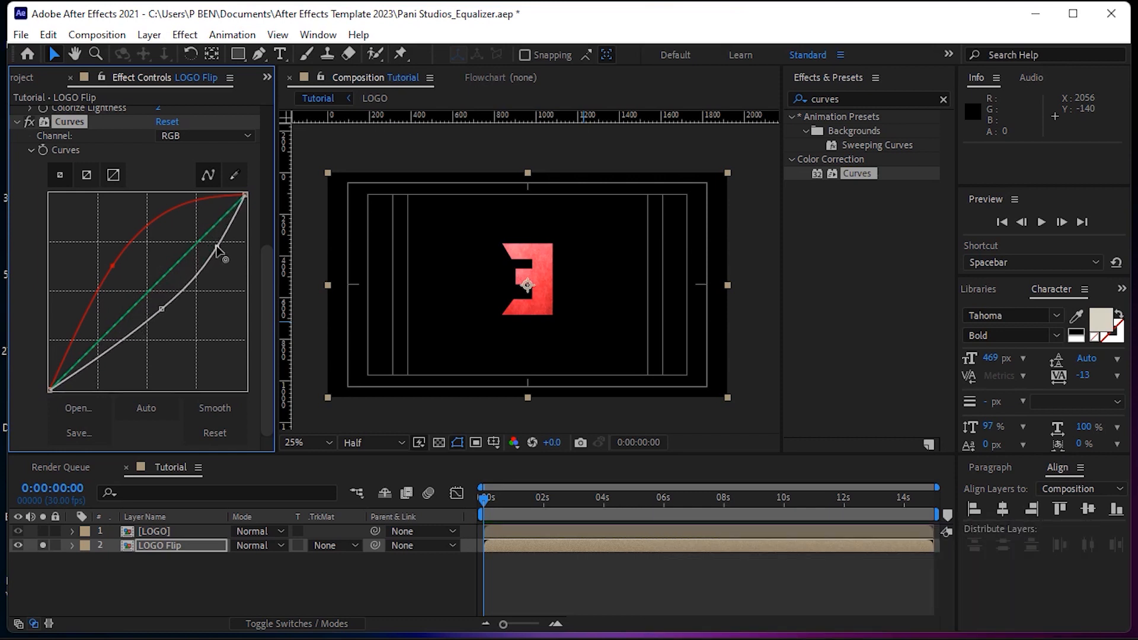
left_click_drag(161, 309, 148, 343)
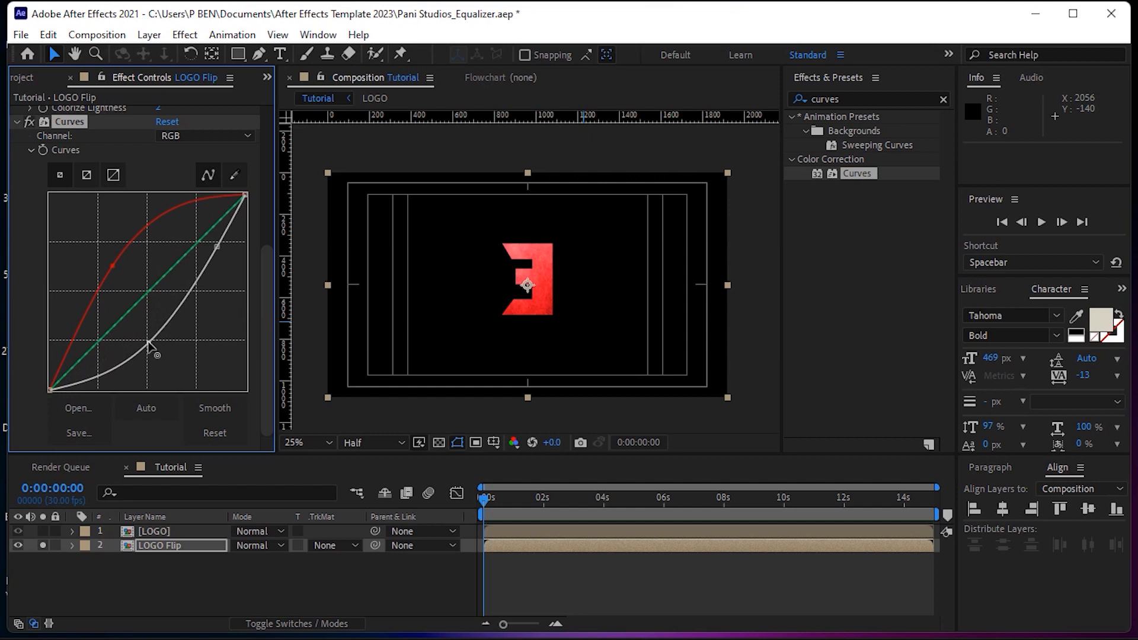
left_click_drag(220, 249, 222, 251)
left_click_drag(149, 343, 147, 345)
left_click_drag(219, 249, 218, 247)
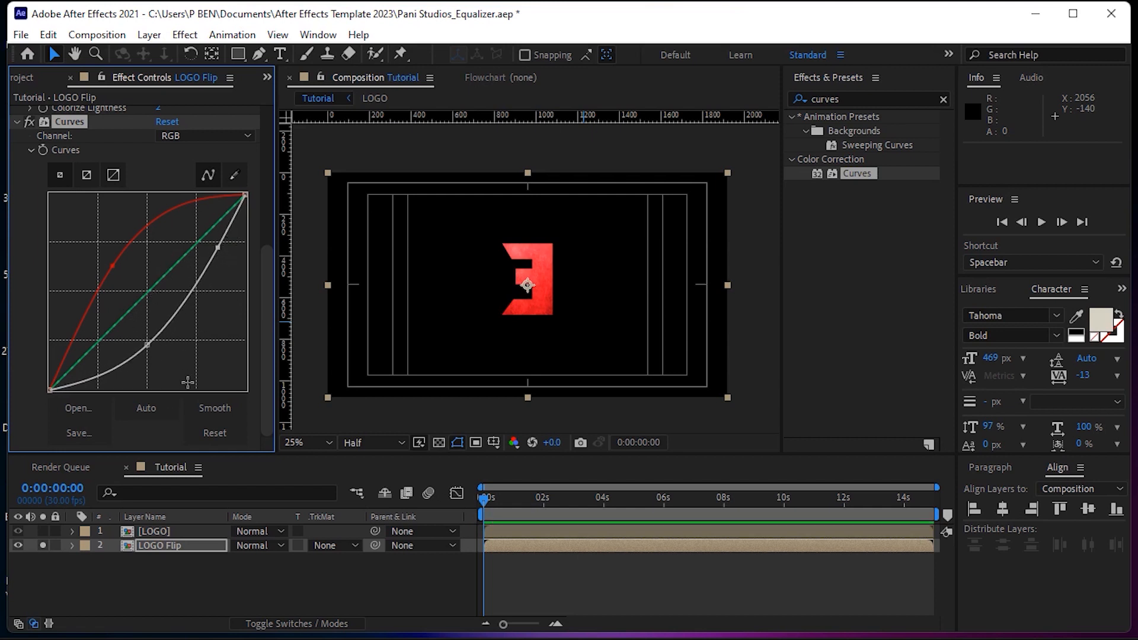
Apply the Sharpen effect to LOGO Flip and set Sharpen Amount to 50.
left_click(863, 97)
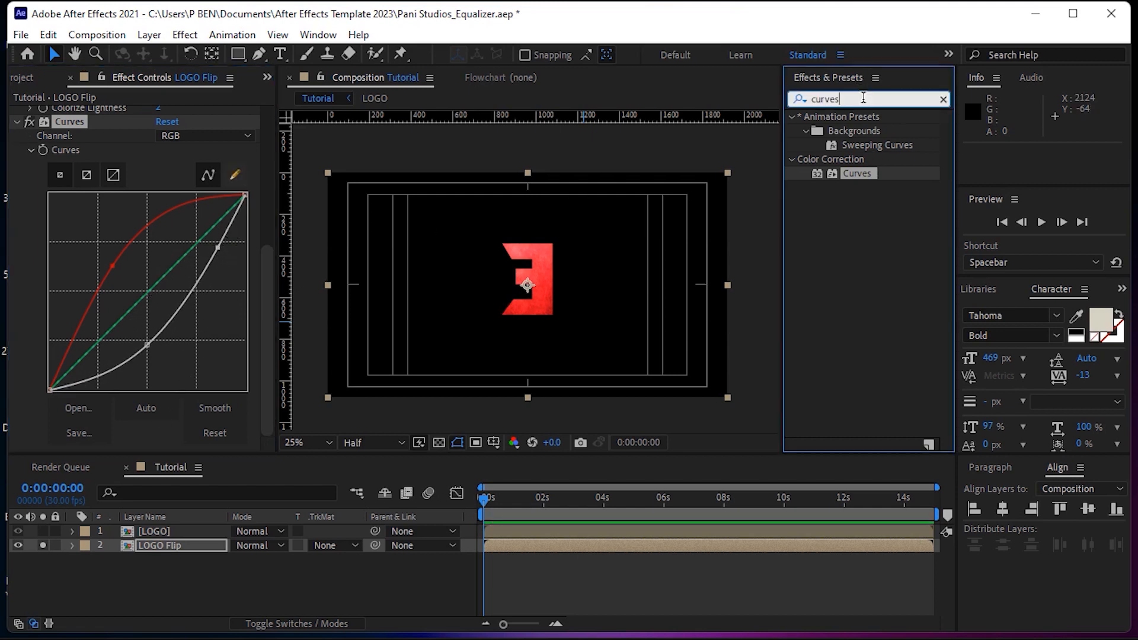
key("BackSpace")
key("BackSpace")
key("BackSpace")
key("BackSpace")
key("BackSpace")
key("BackSpace")
type("sharp")
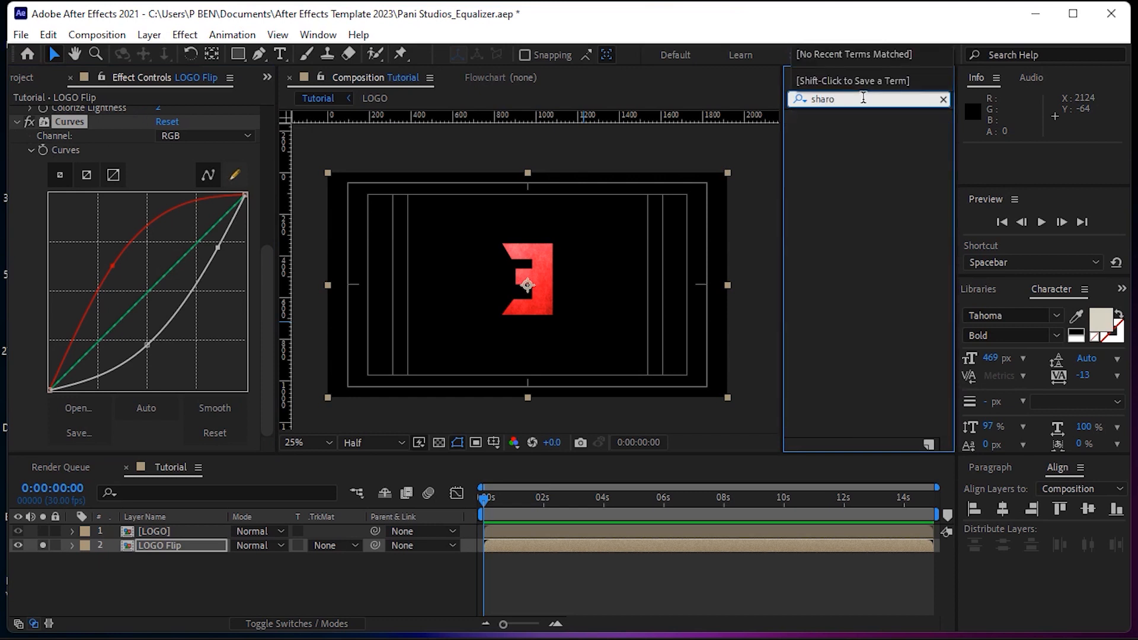
left_click_drag(852, 130, 201, 545)
left_click(161, 444)
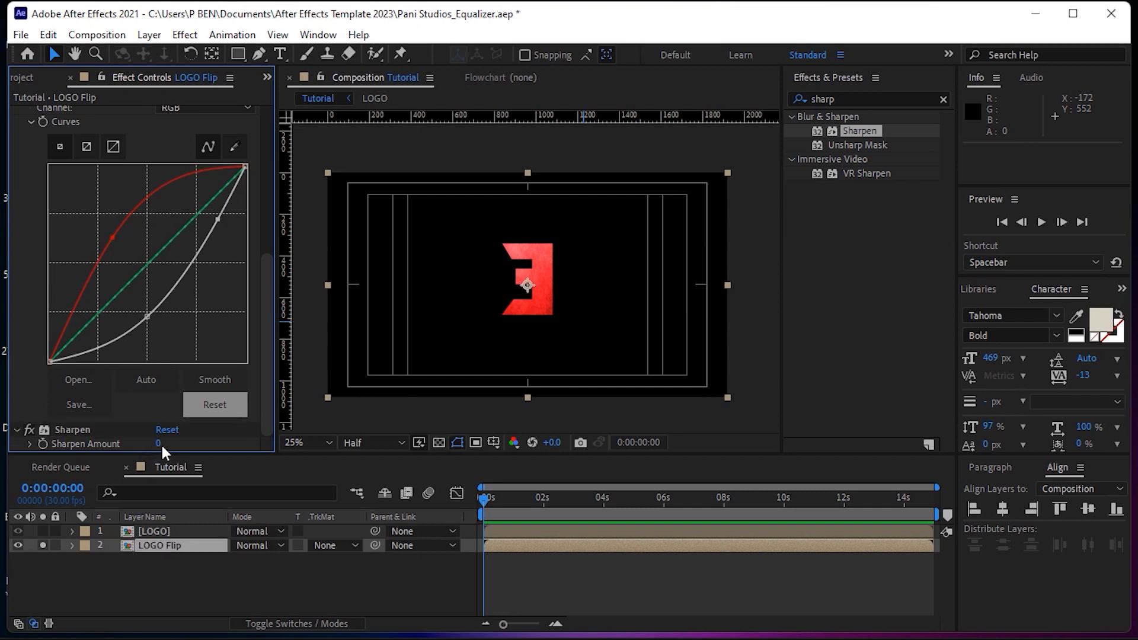
left_click(160, 445)
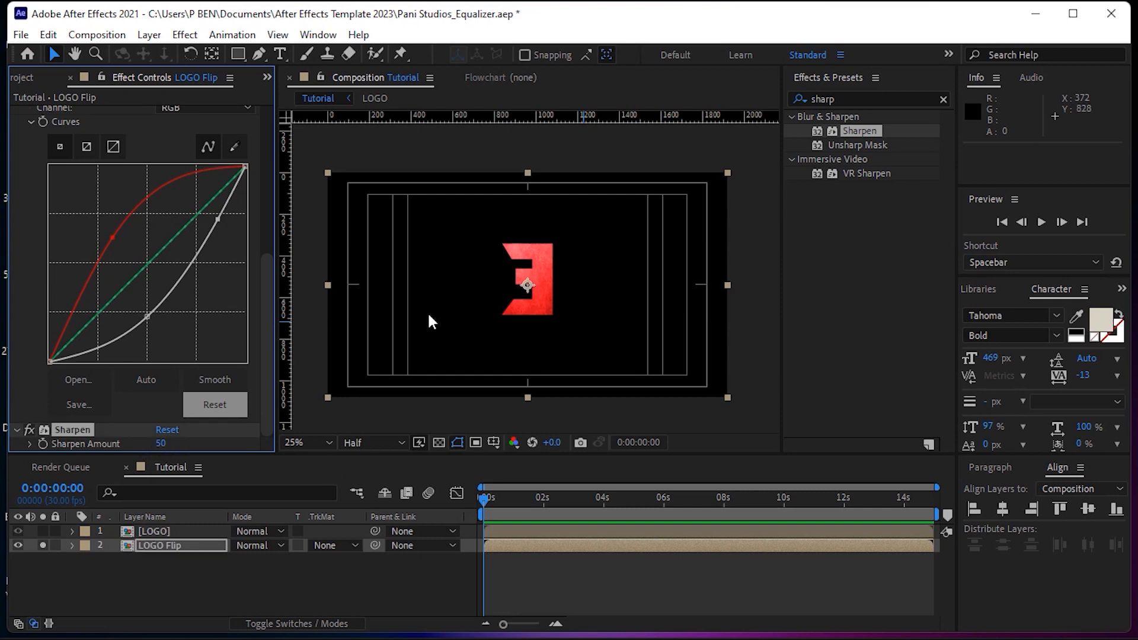
Unsolo LOGO Flip and spread the two logo halves apart, with LOGO at X position 871 and LOGO Flip at 1028.
left_click(43, 545)
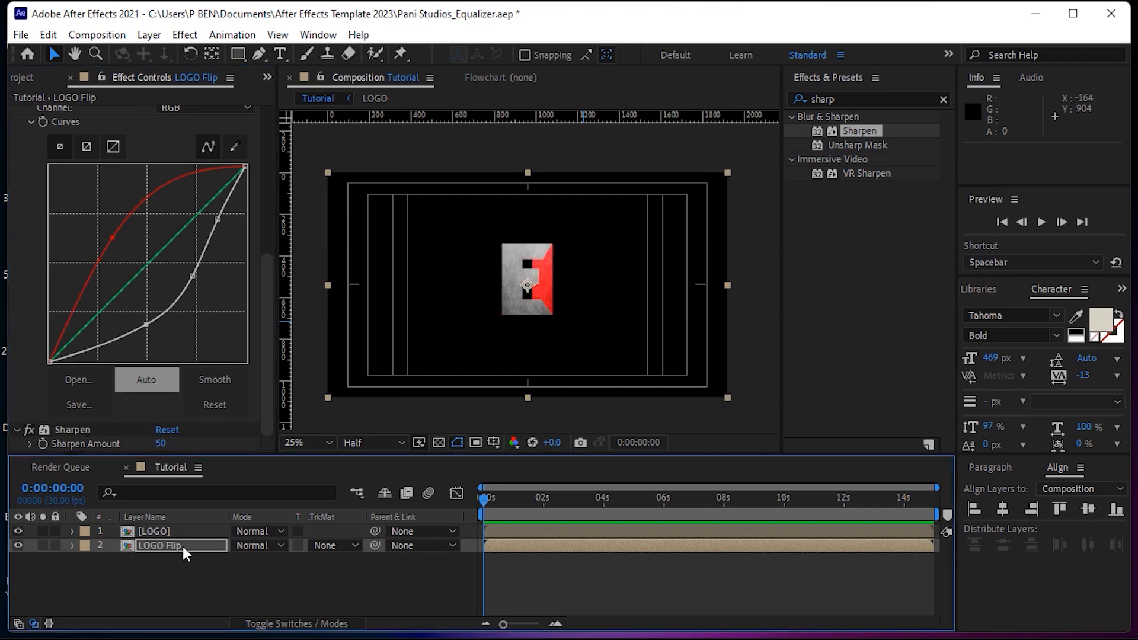
left_click(164, 546)
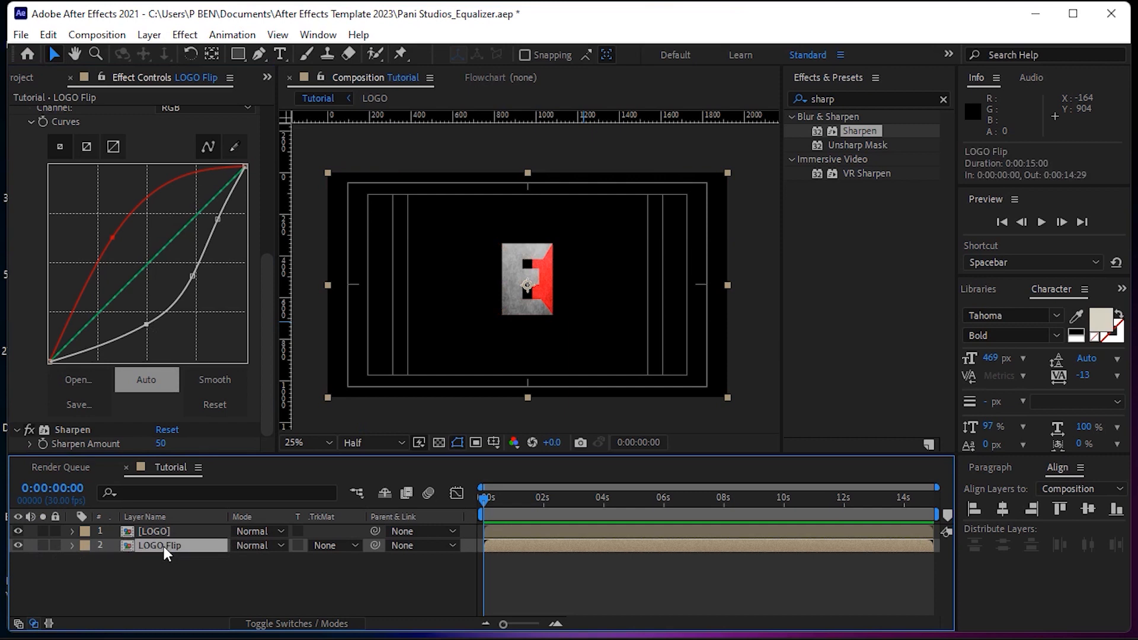
left_click(175, 529, "ctrl")
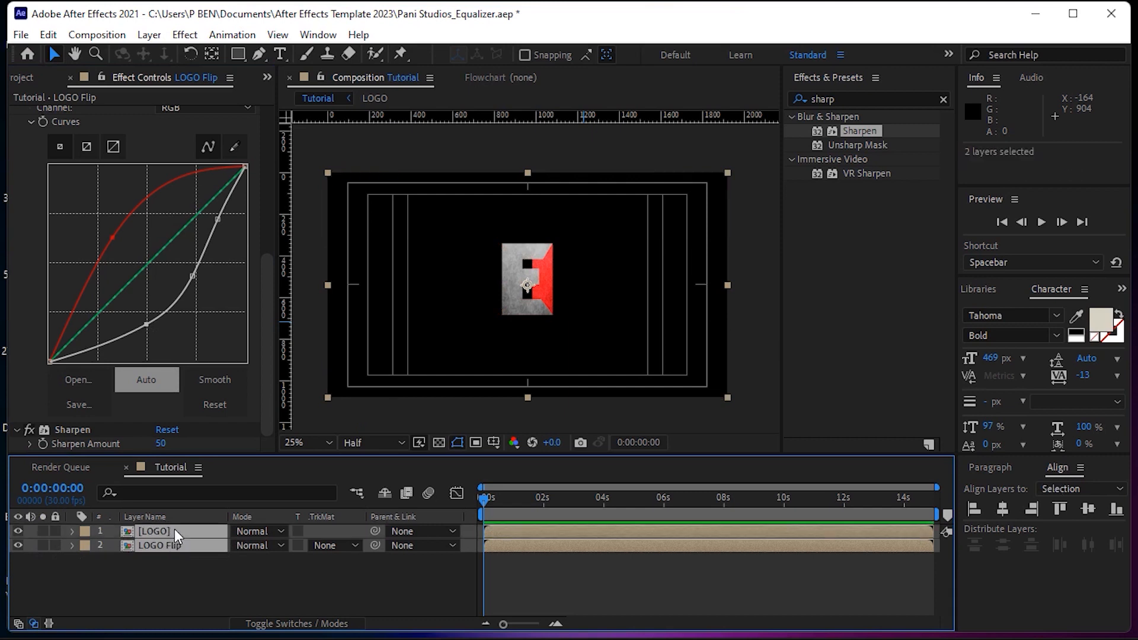
key("p")
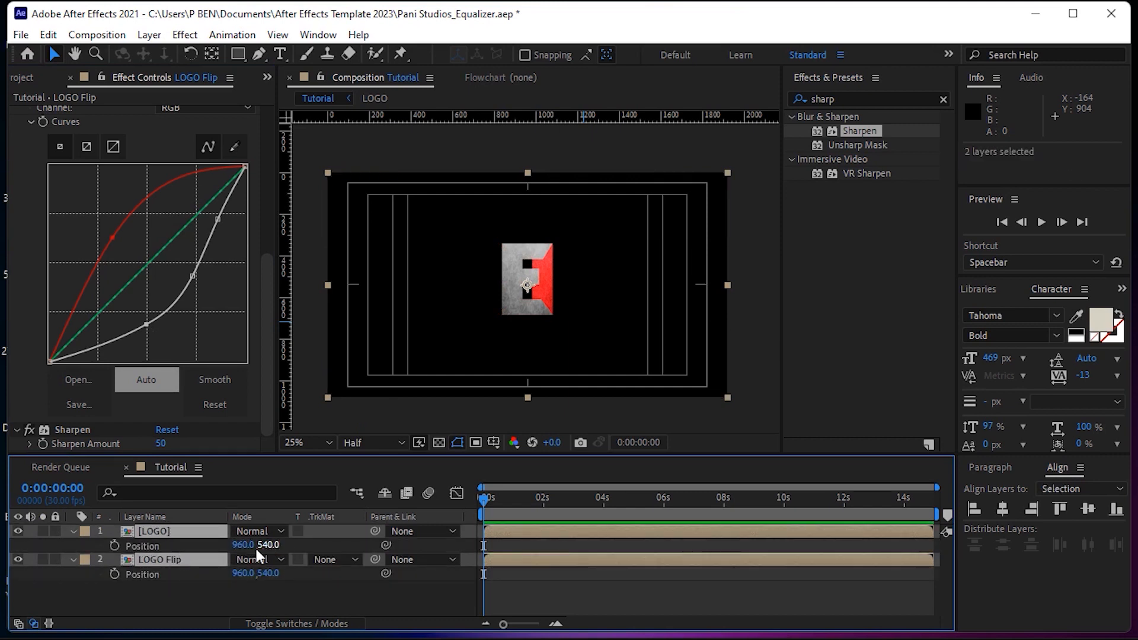
left_click(251, 592)
left_click_drag(244, 544, 191, 543)
left_click_drag(245, 573, 292, 567)
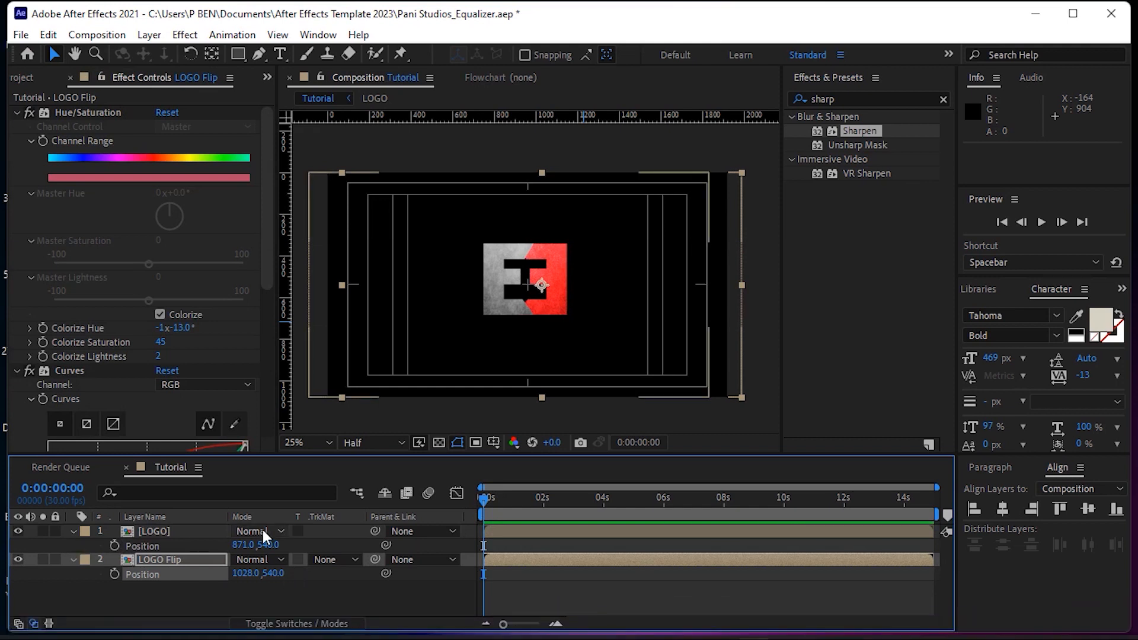
left_click(262, 596)
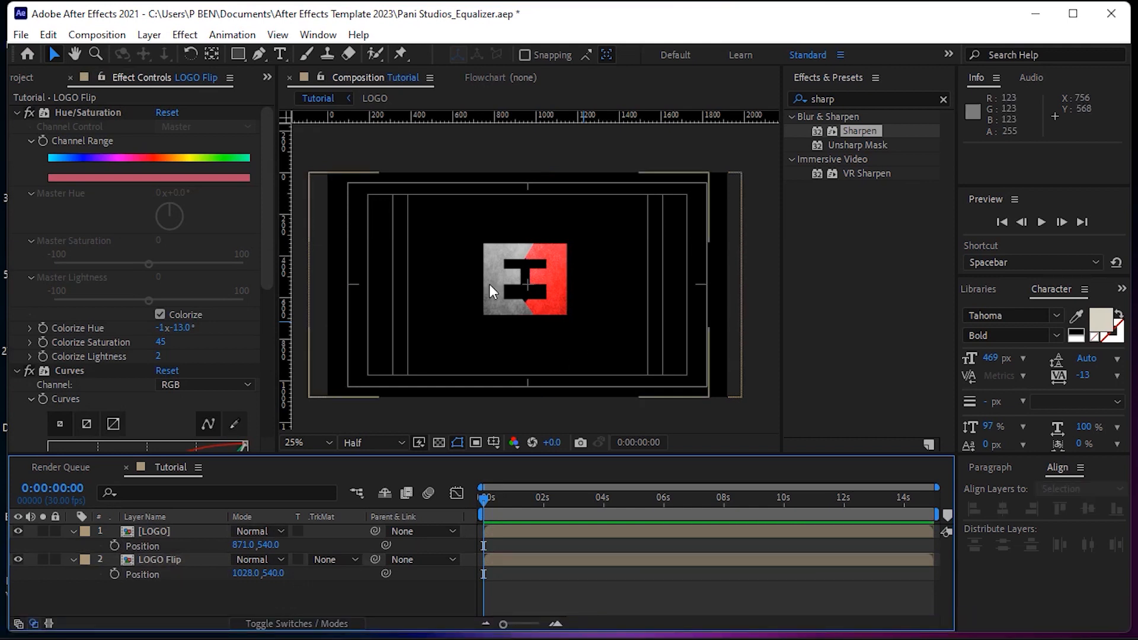
Add a text layer reading THE to the Tutorial composition.
left_click(280, 54)
left_click(420, 329)
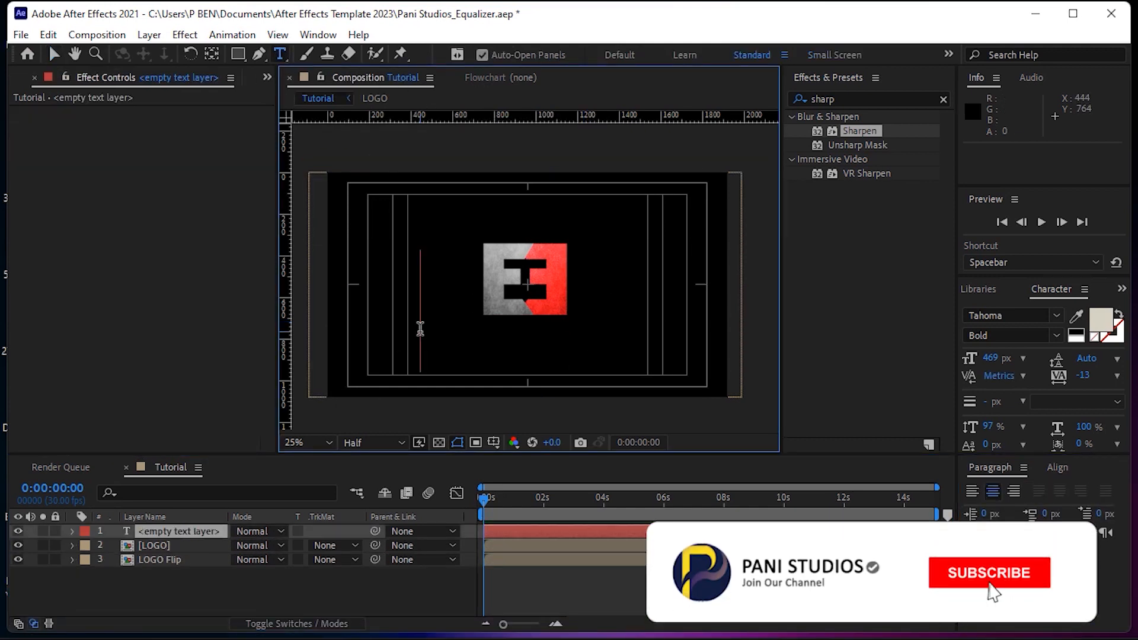
type("THE")
left_click(203, 585)
Duplicate the THE text layer and change the copy's text to QUALIZER.
left_click(151, 531)
key("ctrl+d")
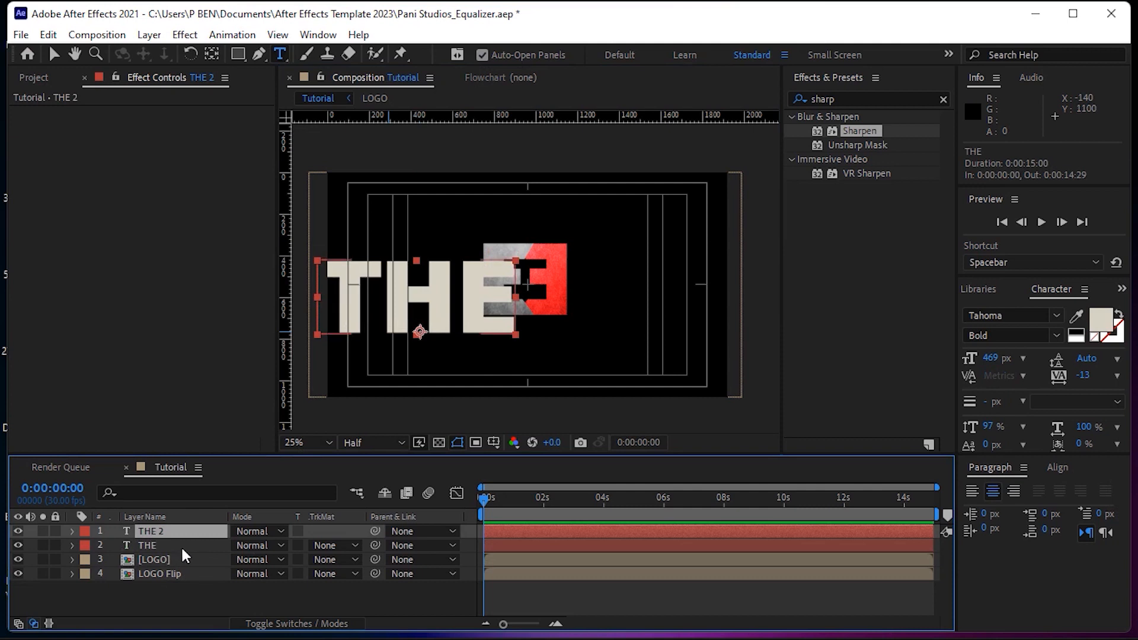
double_click(164, 535)
key("BackSpace")
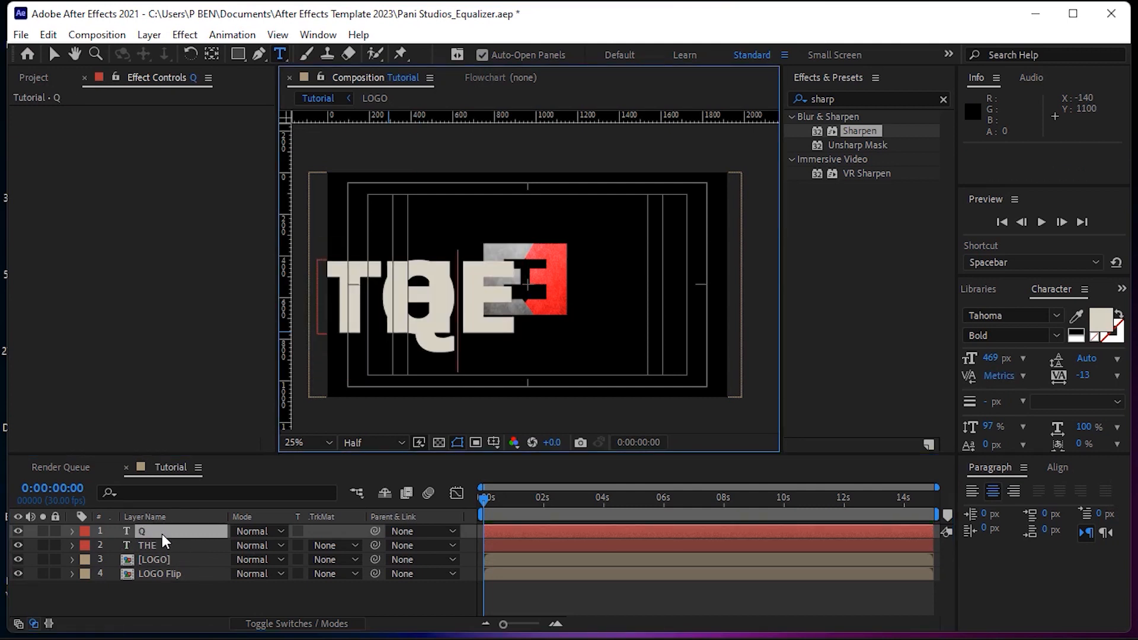
type("QUA")
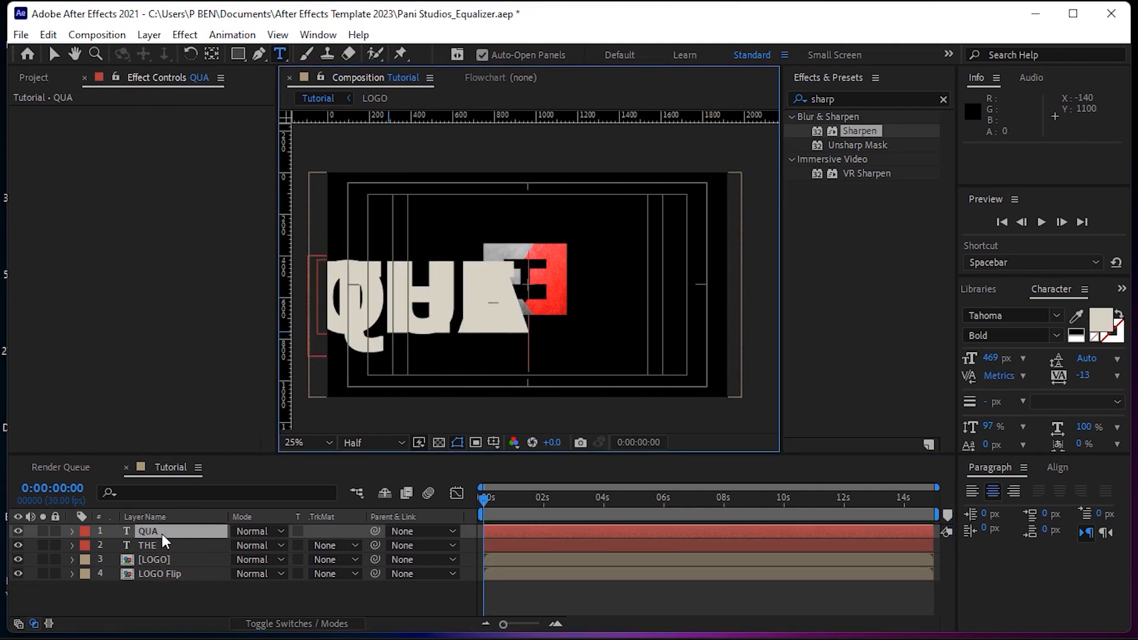
type("LIZER")
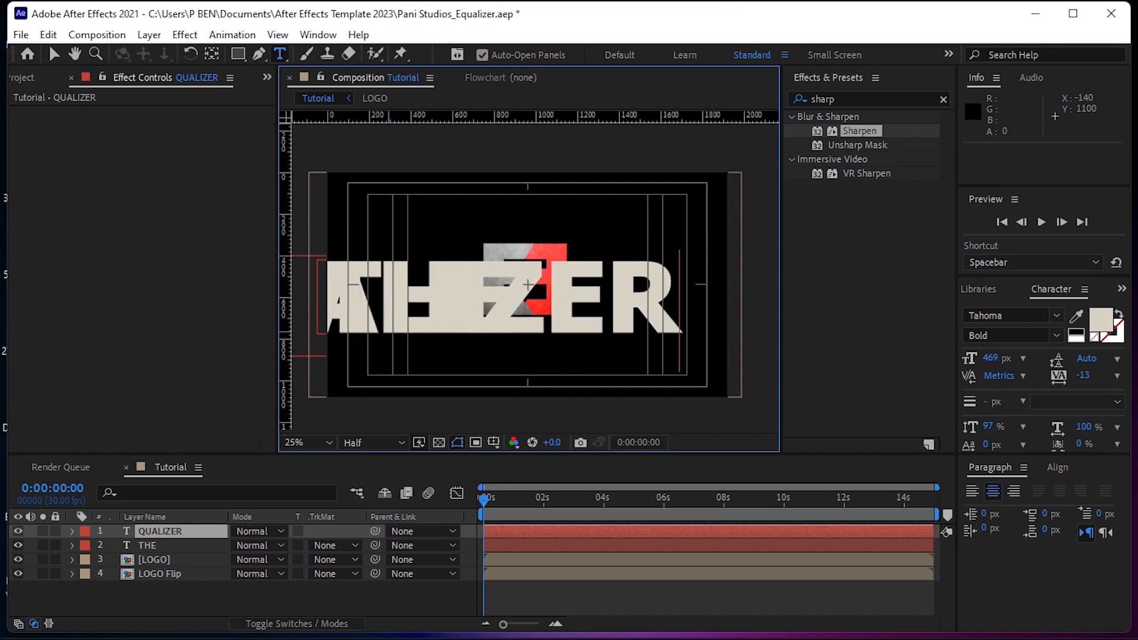
left_click(180, 531)
Set QUALIZER to 224 px, give it a slanted font found by searching for "dash", and move it to 1320, 808.
left_click(53, 53)
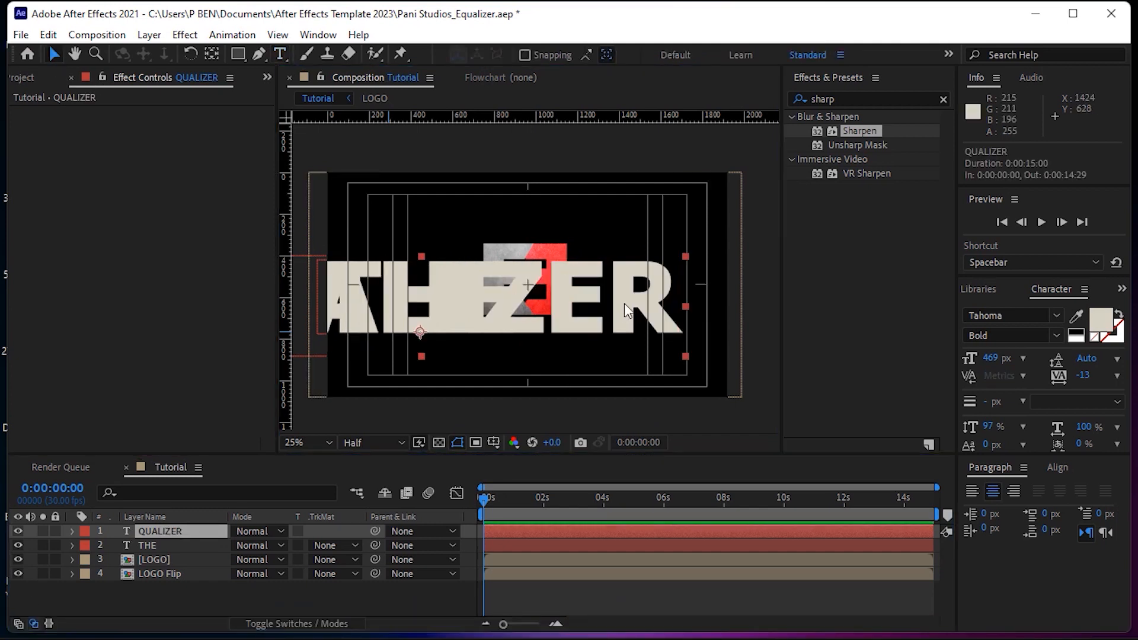
left_click_drag(990, 358, 821, 371)
left_click(991, 314)
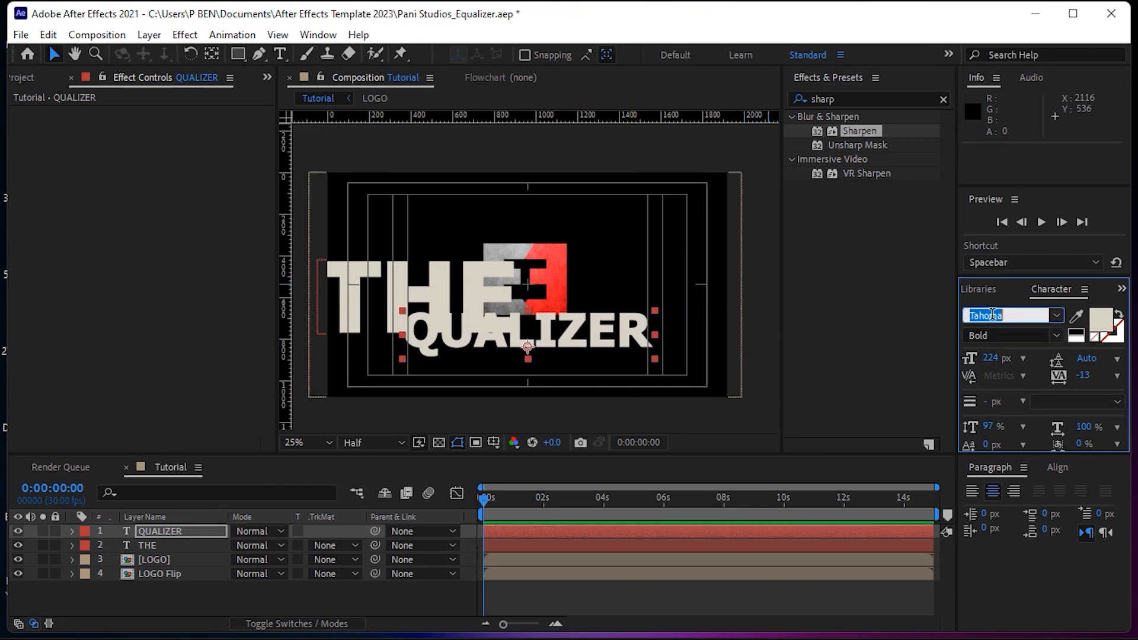
type("dash")
left_click(873, 382)
left_click_drag(527, 332, 602, 326)
Set the THE text to Poppins Bold at 102 px.
left_click(404, 281)
left_click(1005, 316)
type("pop")
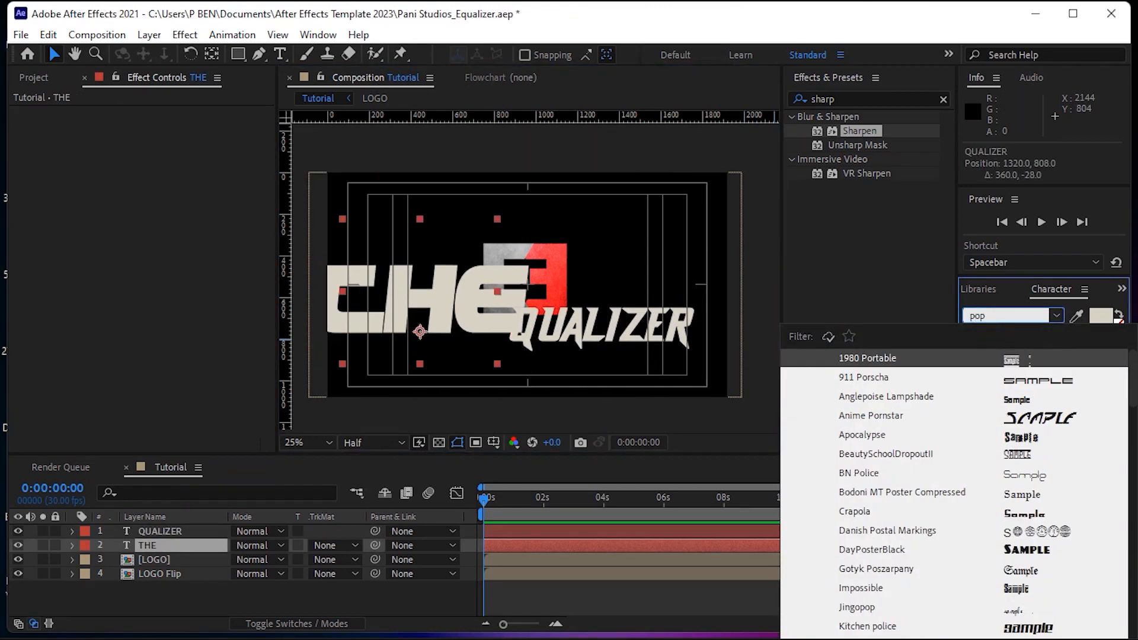
left_click(871, 493)
left_click(1055, 335)
left_click(1001, 226)
left_click_drag(989, 358, 739, 355)
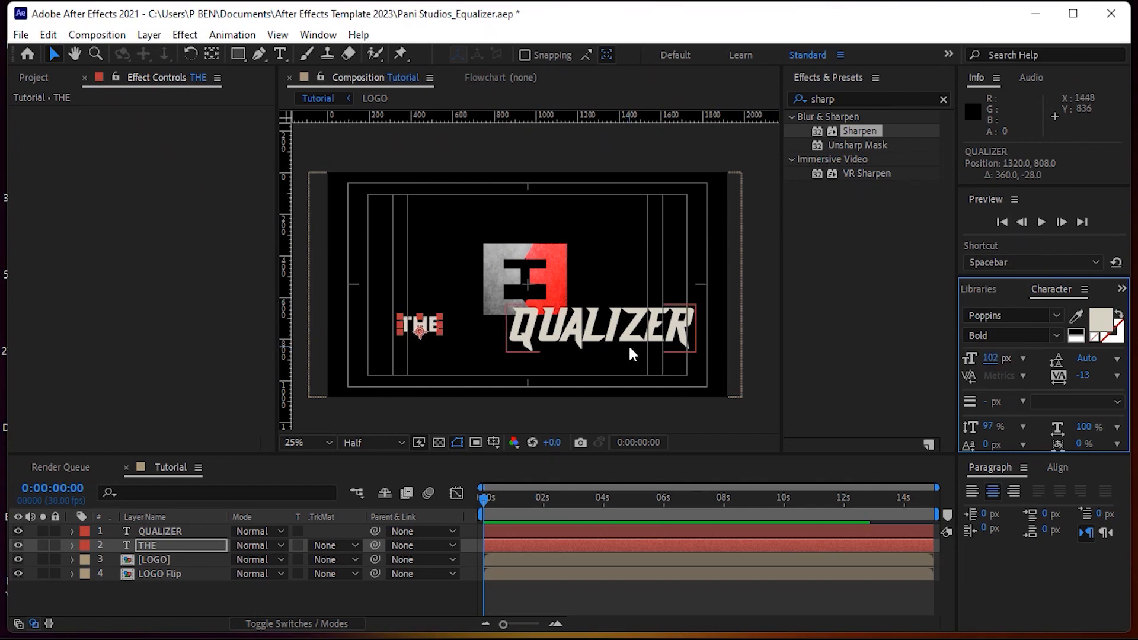
Centre QUALIZER horizontally and vertically in the composition and enlarge its font size to 310 px.
left_click_drag(629, 348, 561, 313)
left_click(1056, 467)
left_click(1001, 508)
left_click(1087, 508)
left_click(989, 358)
type("320")
left_click_drag(420, 324, 420, 273)
key("ctrl+z")
left_click(450, 279)
left_click(988, 358)
type("310")
Move THE just above the Q of QUALIZER and set its font size to 107 px.
left_click(427, 324)
left_click_drag(427, 324, 433, 241)
left_click(999, 358)
type("107")
left_click(456, 204)
Pre-compose the THE and QUALIZER layers into a new composition named Tittle_qualizer.
left_click(154, 546)
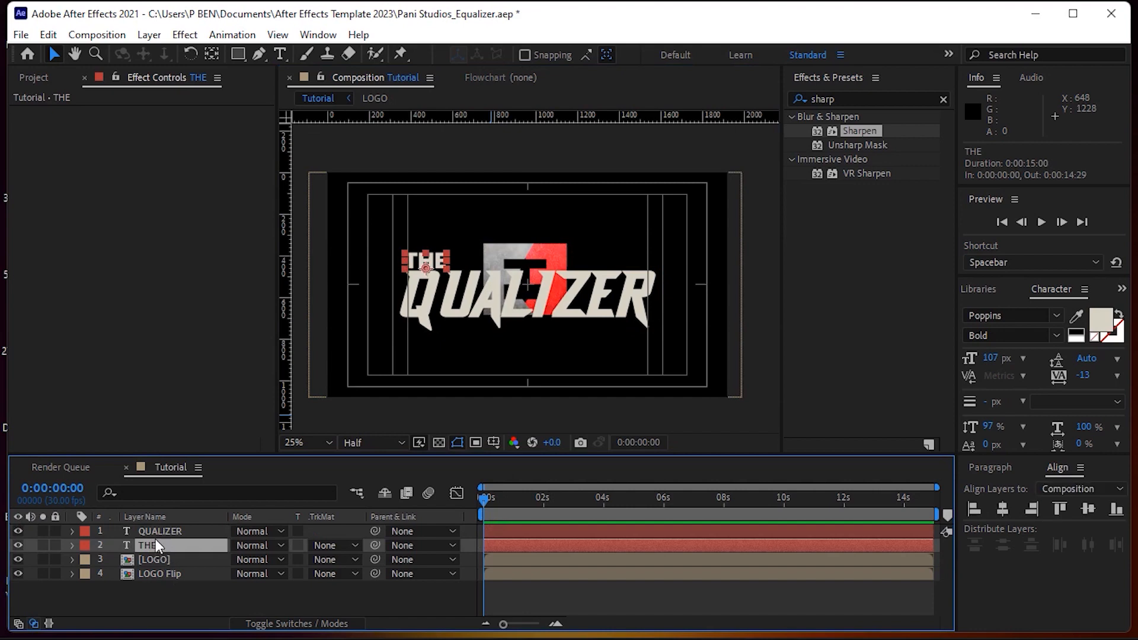
left_click(155, 532, "shift")
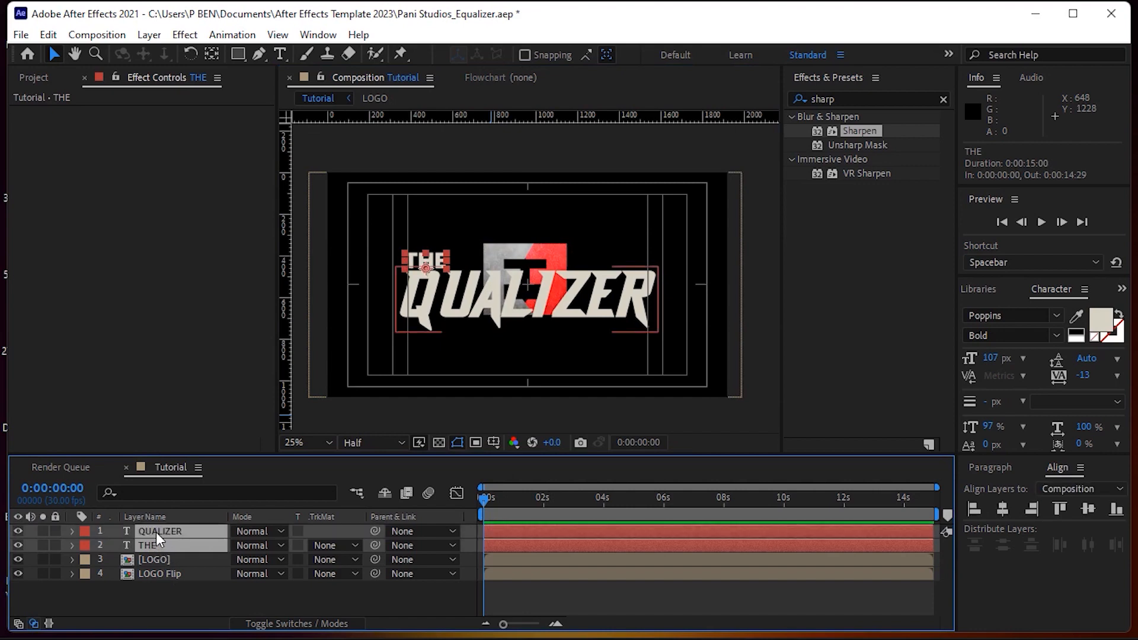
right_click(156, 533)
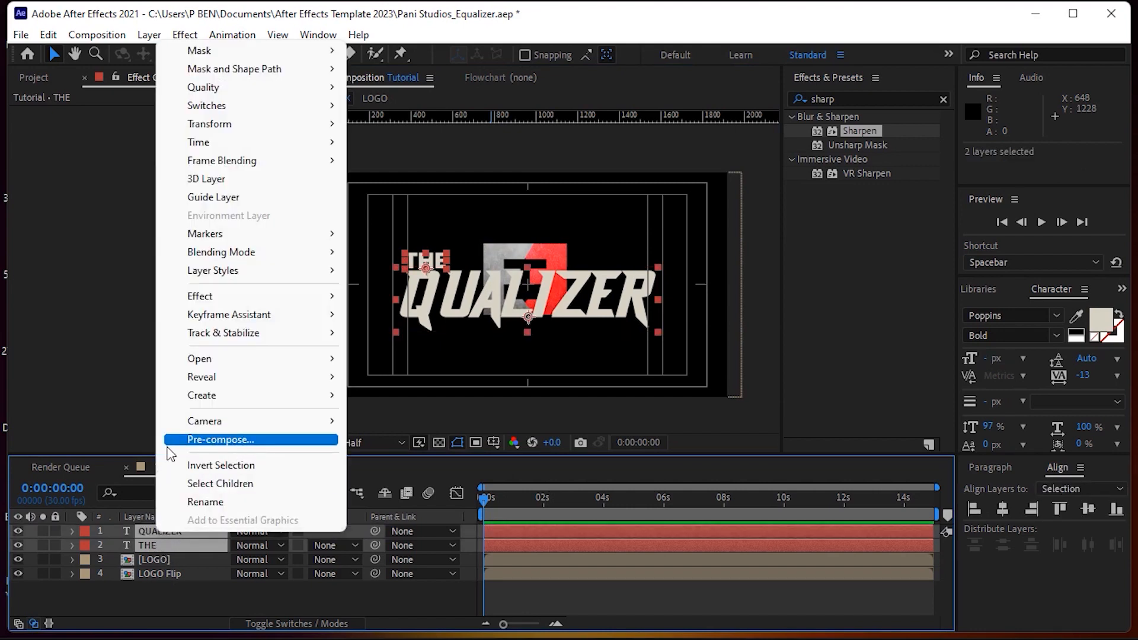
left_click(216, 440)
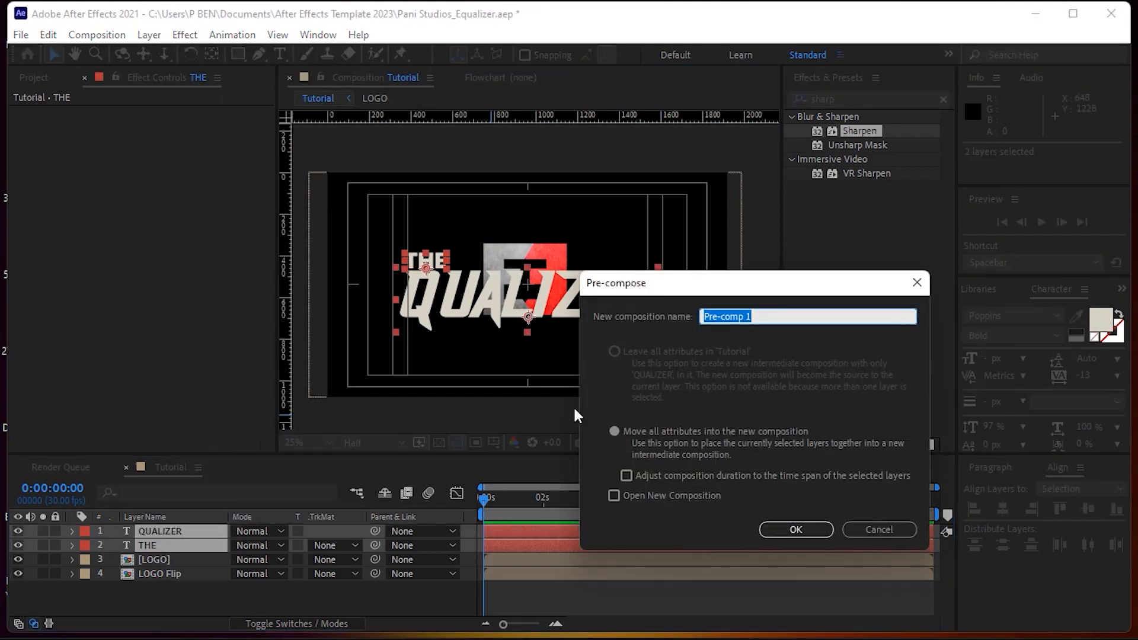
type("Tittle")
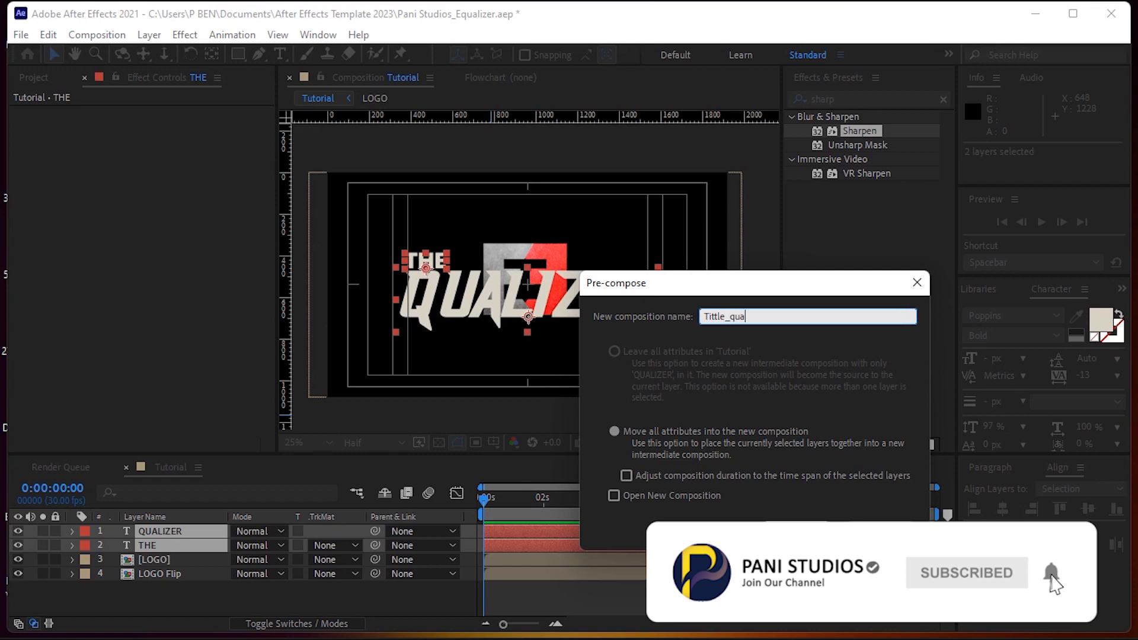
type("_qua")
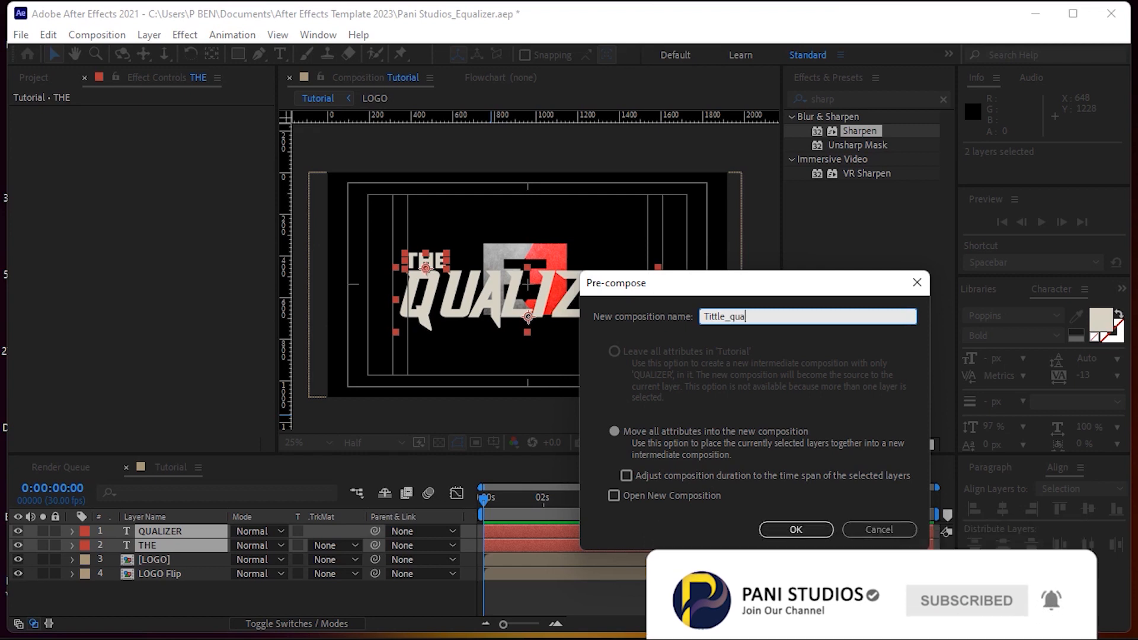
type("lizer")
left_click(795, 526)
Open the Tittle_qualizer composition and place a copy of gruge.jpg directly beneath each of the two text layers.
double_click(170, 531)
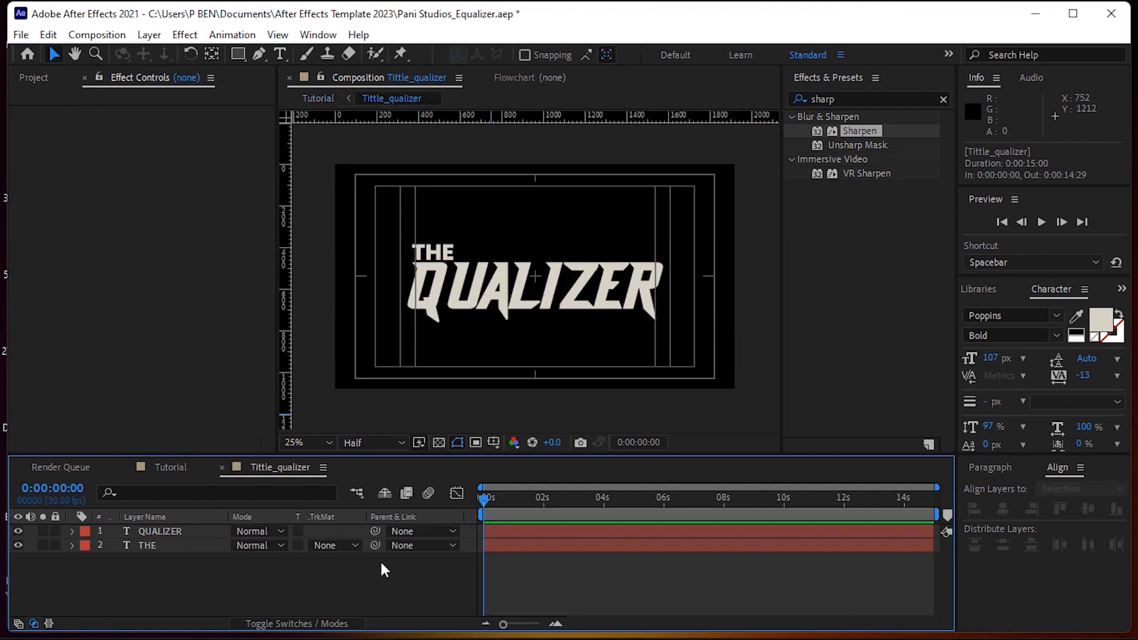
left_click(33, 77)
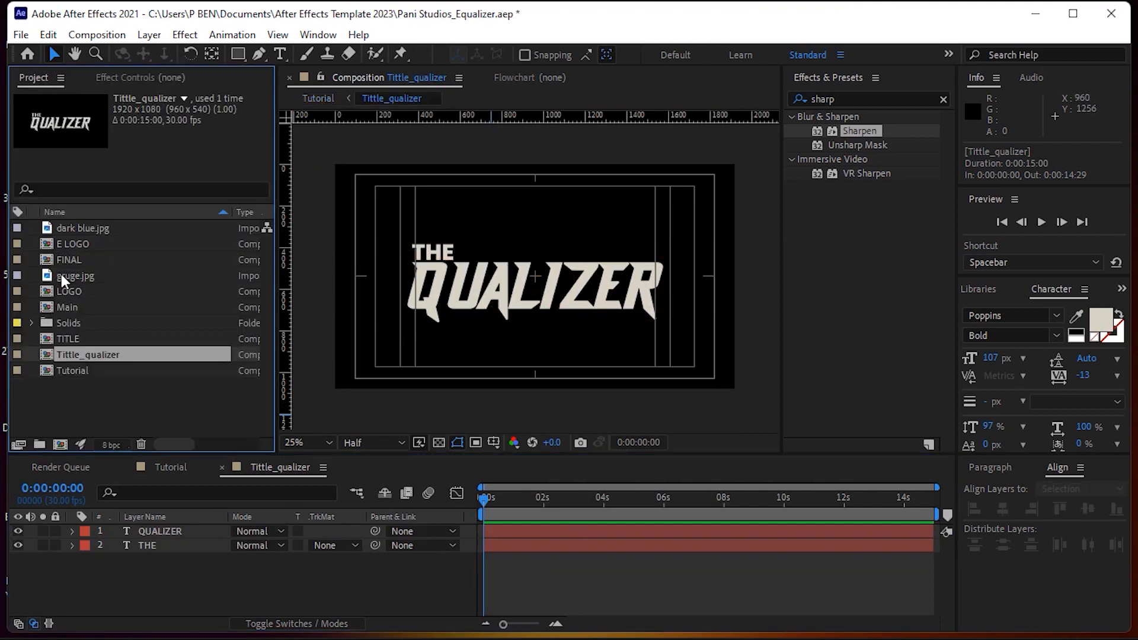
left_click_drag(76, 271, 183, 545)
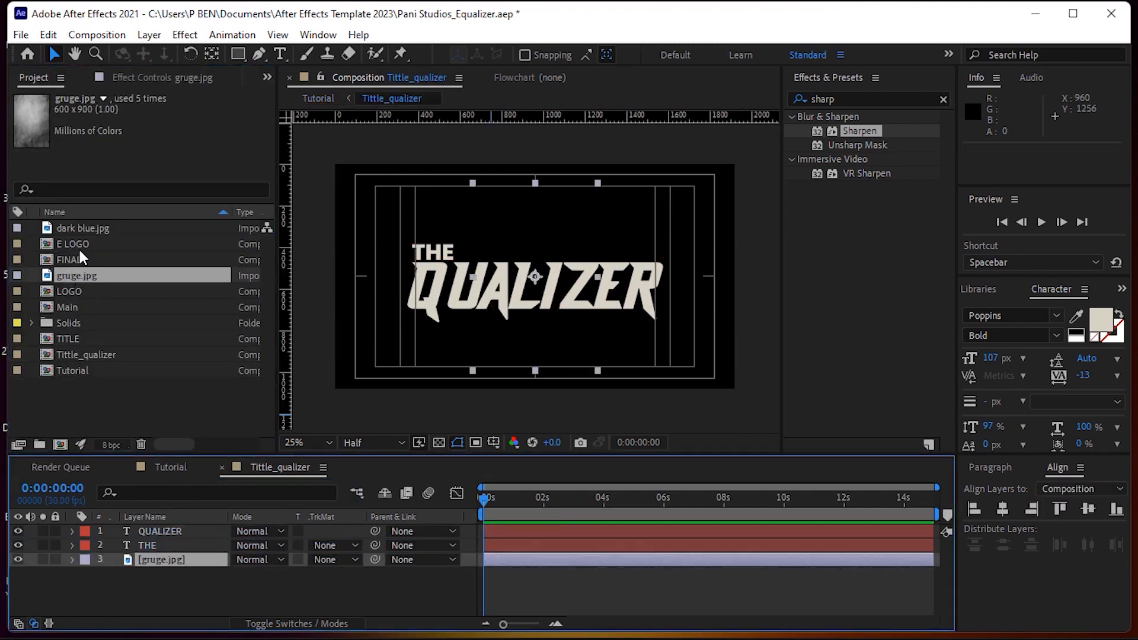
left_click_drag(77, 275, 175, 534)
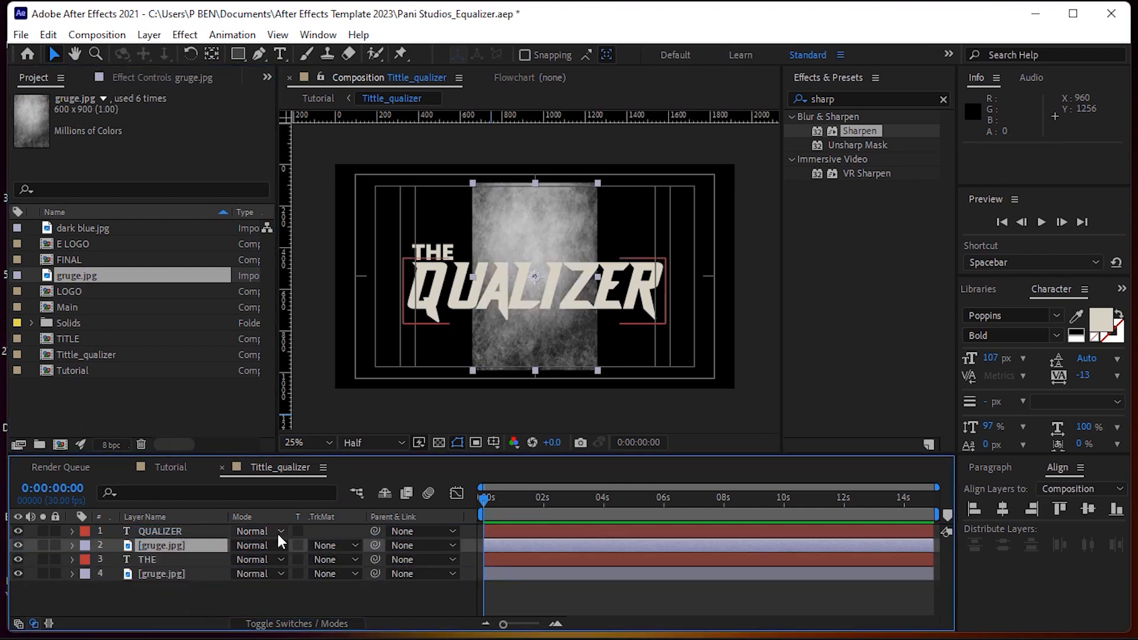
Give both gruge.jpg layers Alpha track mattes, then enlarge the QUALIZER texture over the whole word and centre it at 960, 512.
left_click(352, 574)
left_click(388, 498)
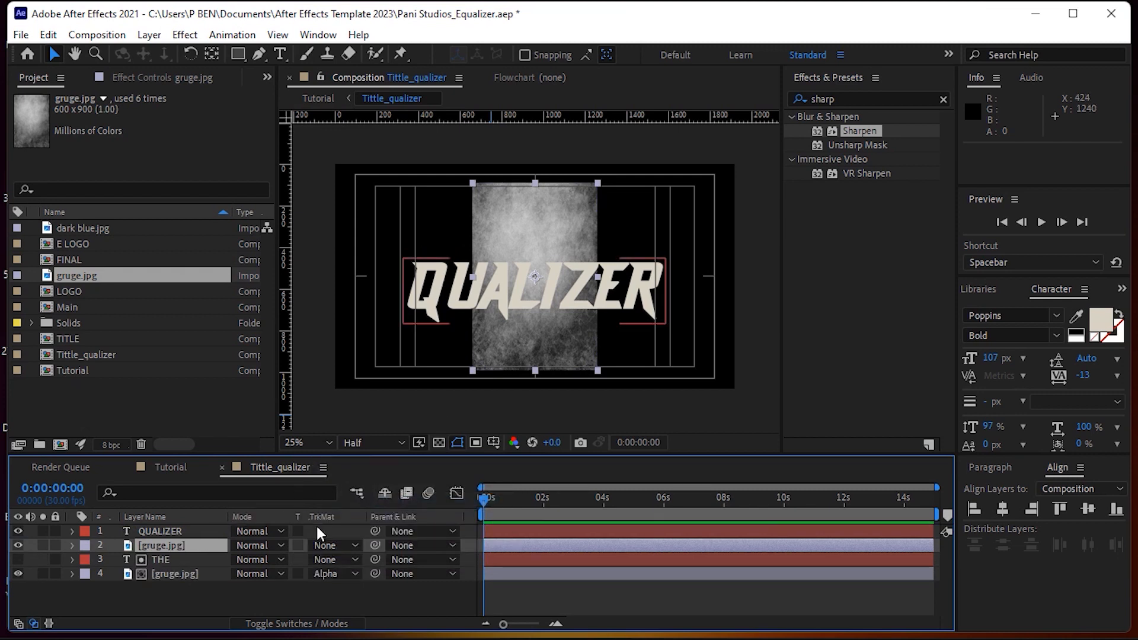
left_click(328, 546)
left_click(366, 473)
left_click_drag(594, 375, 793, 521)
mouse_move(565, 379)
left_mouse_down()
mouse_move(566, 335)
mouse_move(579, 414)
mouse_move(577, 344)
mouse_move(569, 375)
left_mouse_up()
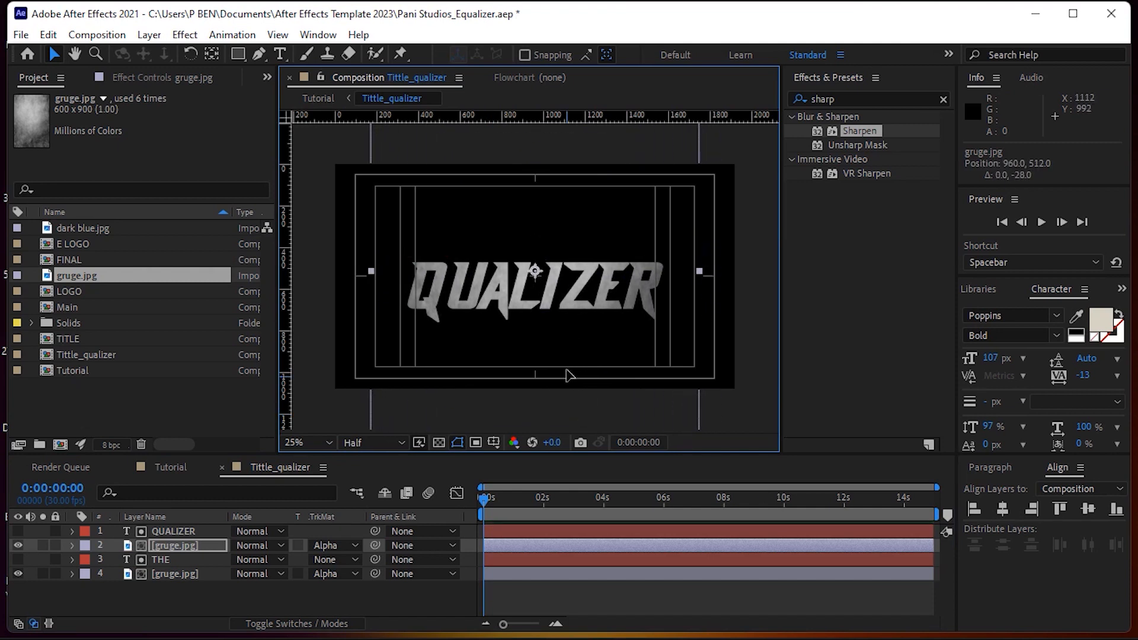
Move the grunge texture beneath THE to about 516, 336 so it covers the word, soloing its layer only while positioning it.
left_click(176, 573)
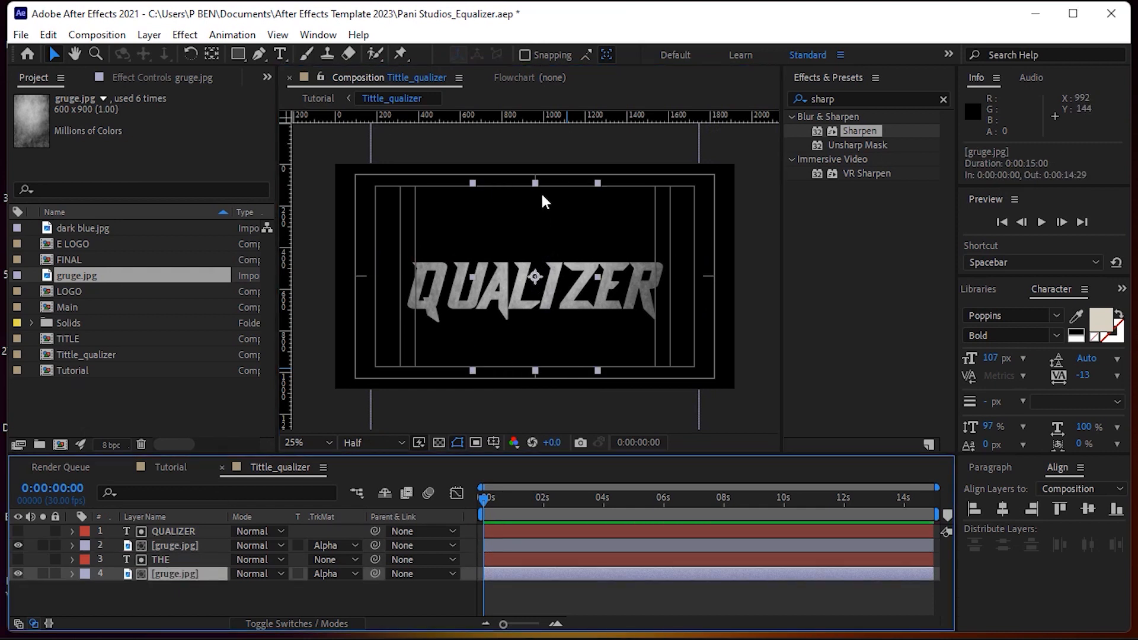
key("Left")
key("Left")
key("Left")
key("Left")
key("Left")
key("Left")
key("Left")
key("Left")
key("Left")
key("Left")
key("Left")
key("Left")
key("Left")
key("Left")
key("Left")
key("Left")
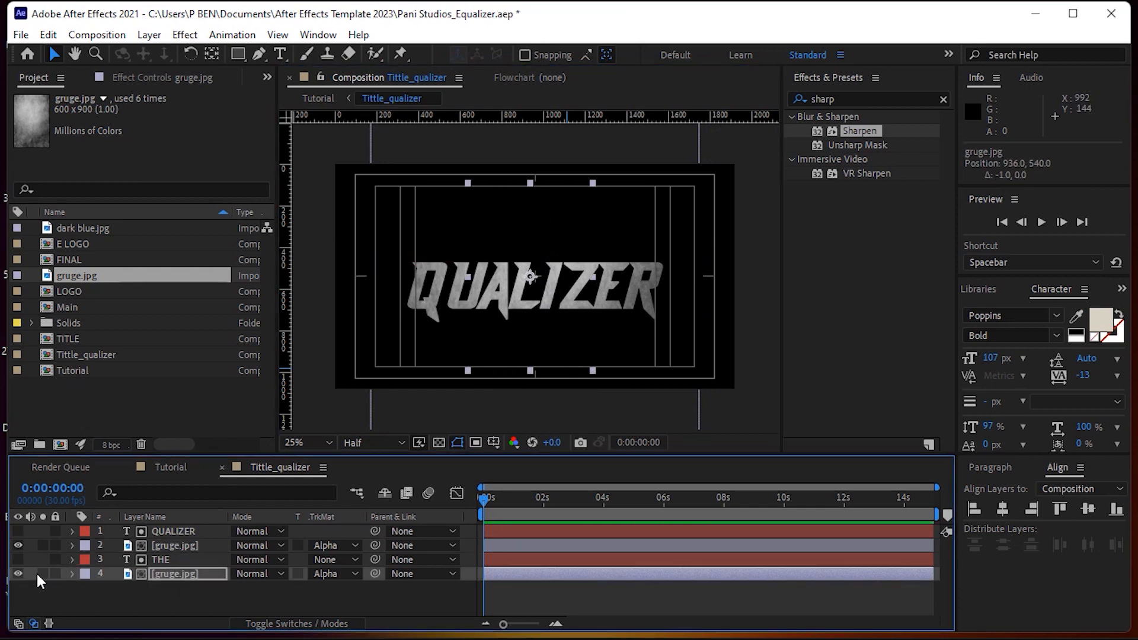
left_click(43, 573)
left_click_drag(518, 313, 453, 267)
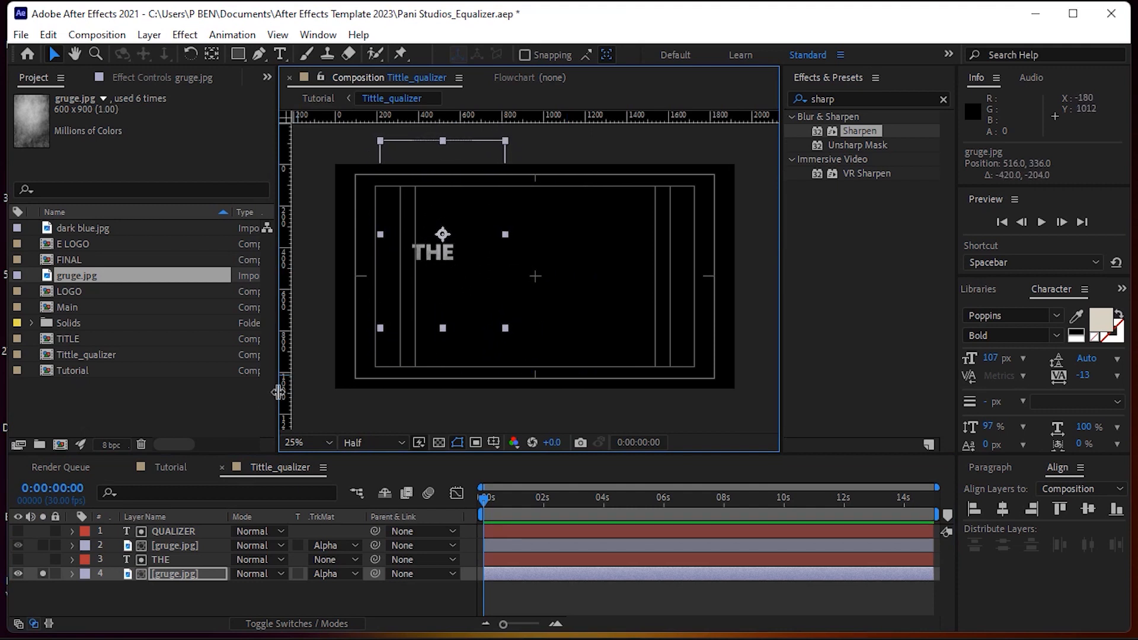
left_click(161, 590)
left_click(43, 572)
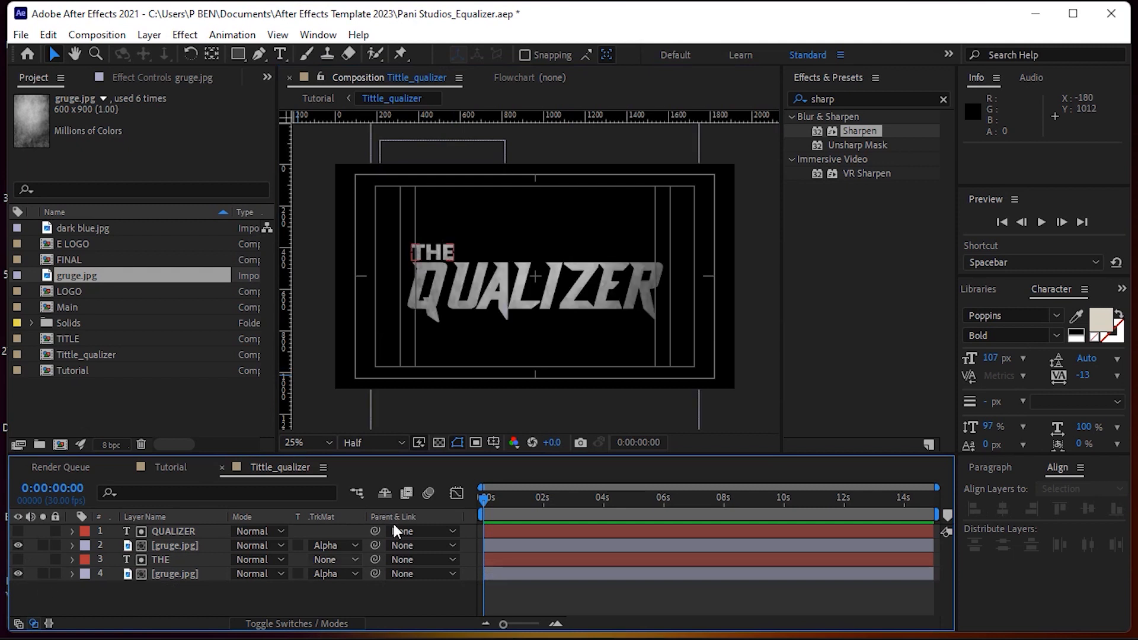
Return to the Tutorial composition, place Tittle_qualizer between LOGO and LOGO Flip, and hide it.
left_click(169, 467)
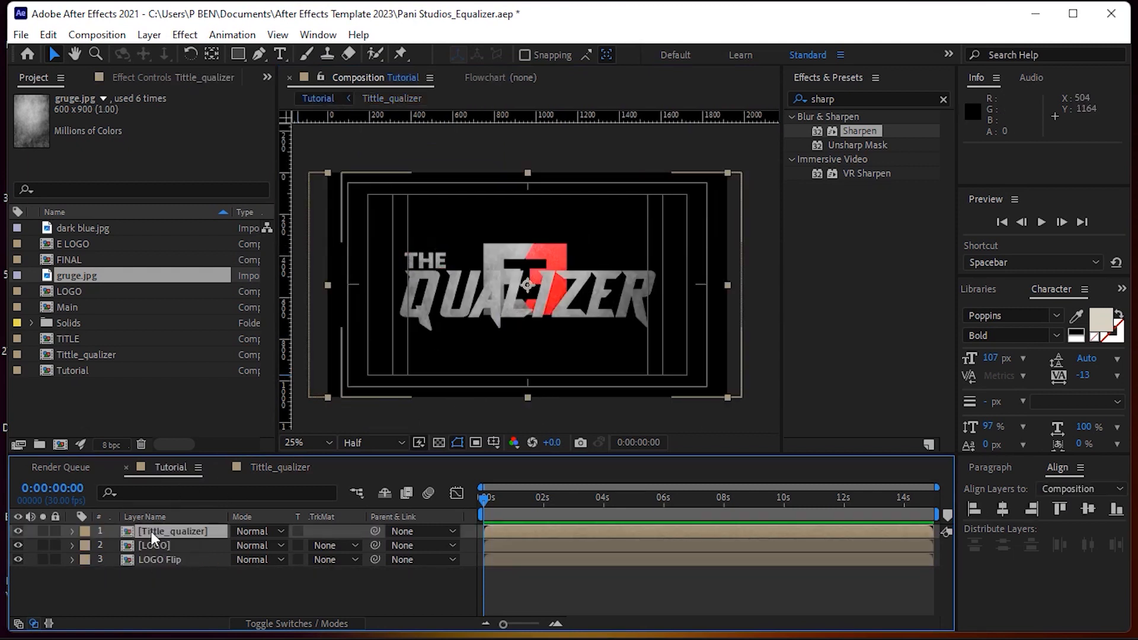
left_click_drag(166, 529, 166, 548)
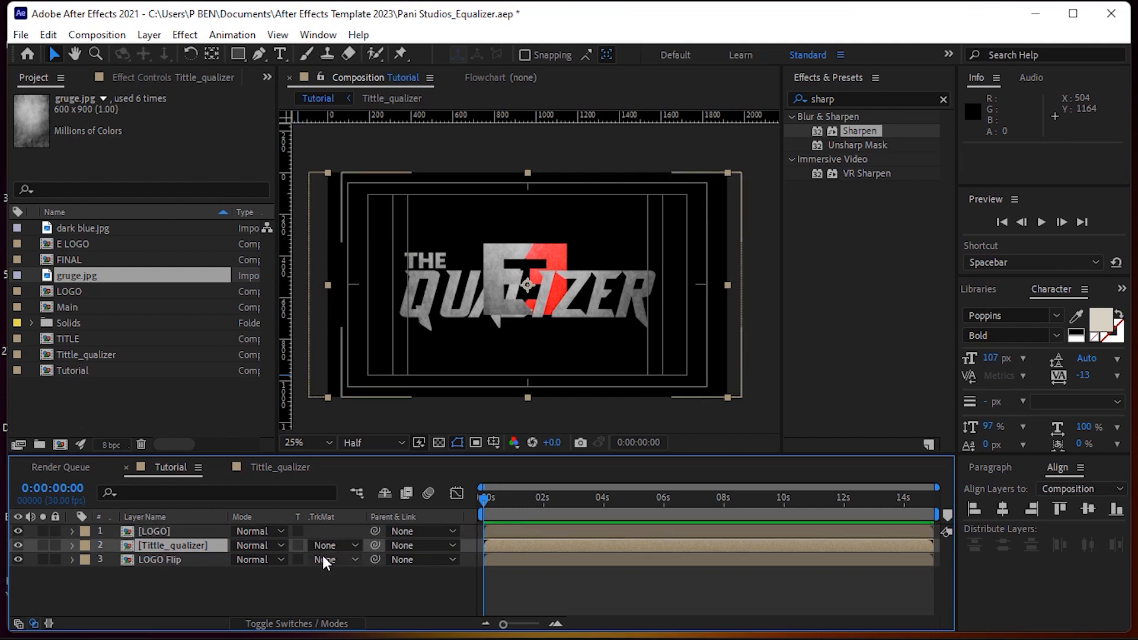
left_click(16, 546)
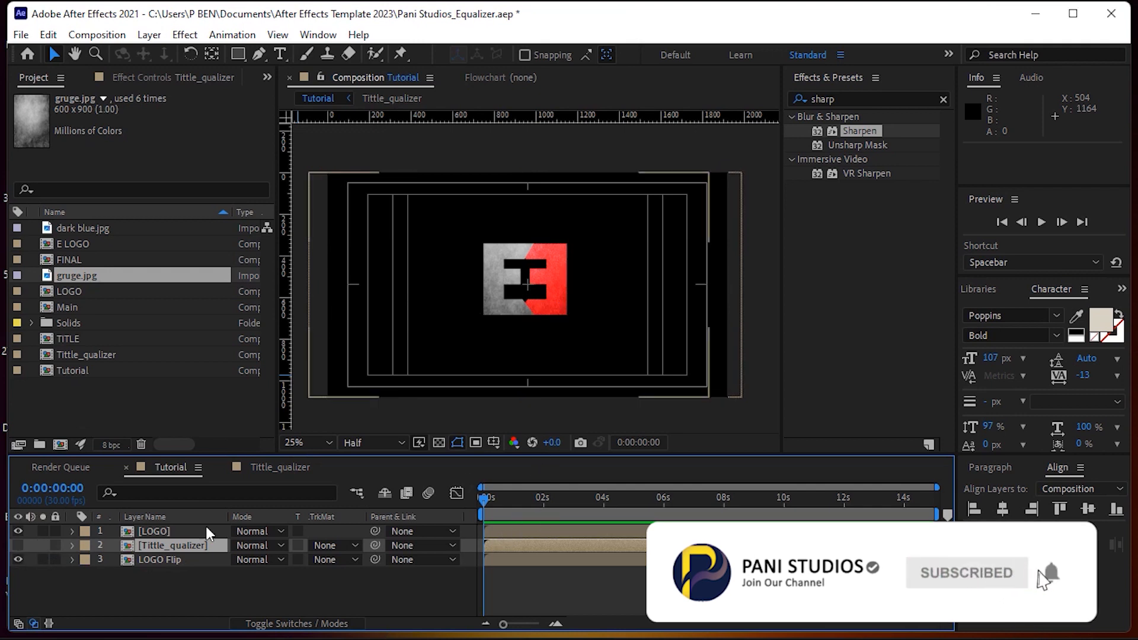
Set starting Position keyframes on the LOGO and LOGO Flip layers at 0:00:00:00.
left_click(503, 529)
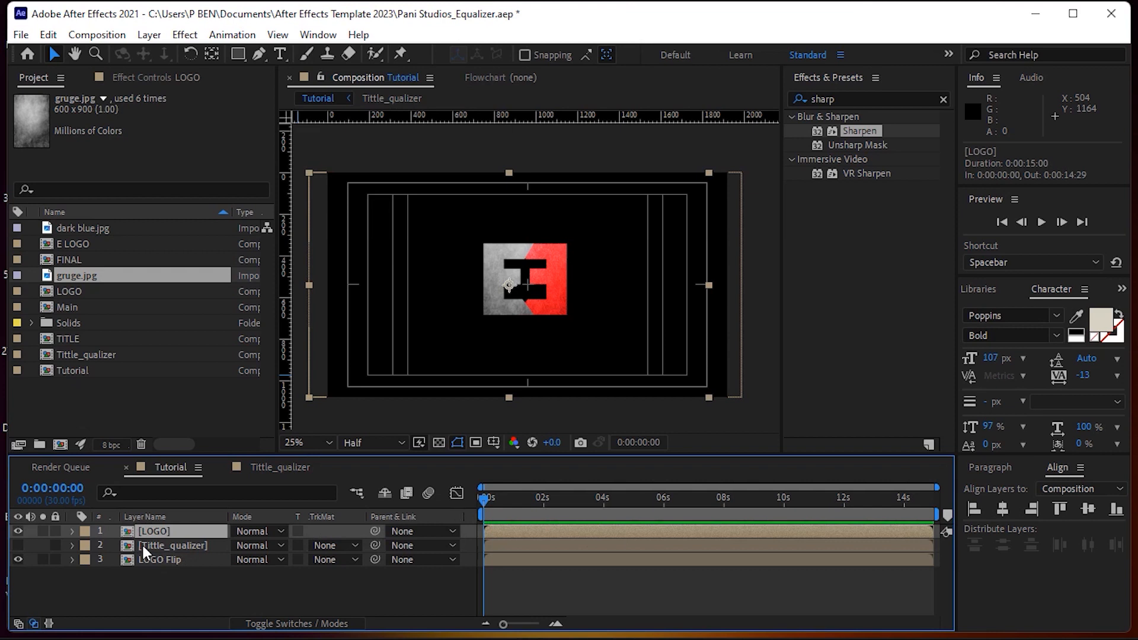
left_click(149, 560, "ctrl")
key("p")
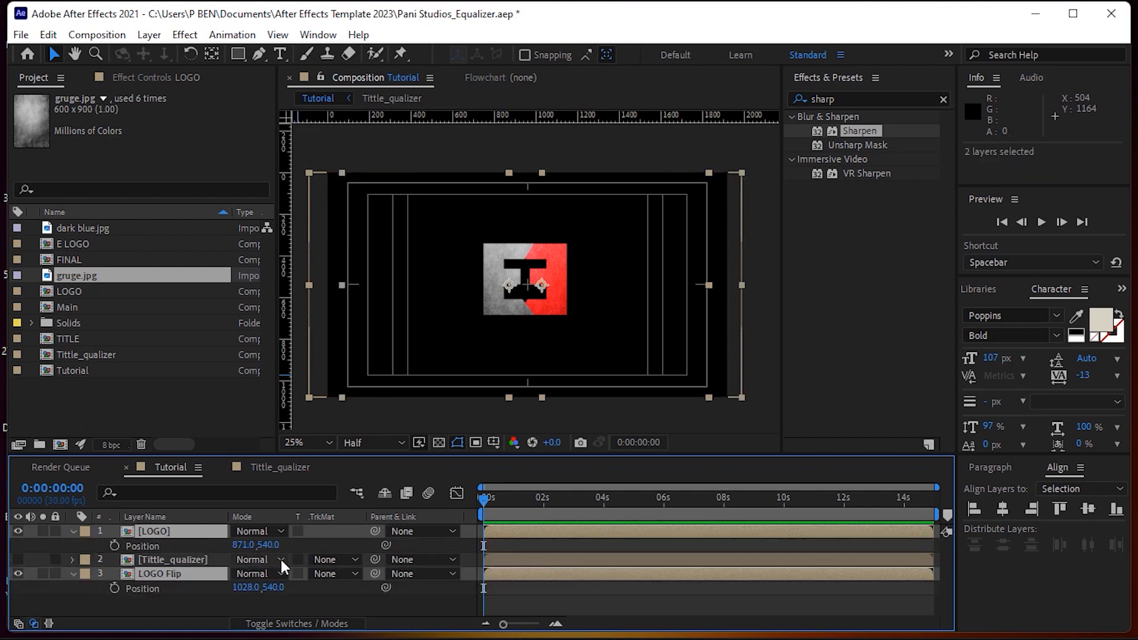
left_click(114, 545)
left_click(114, 588)
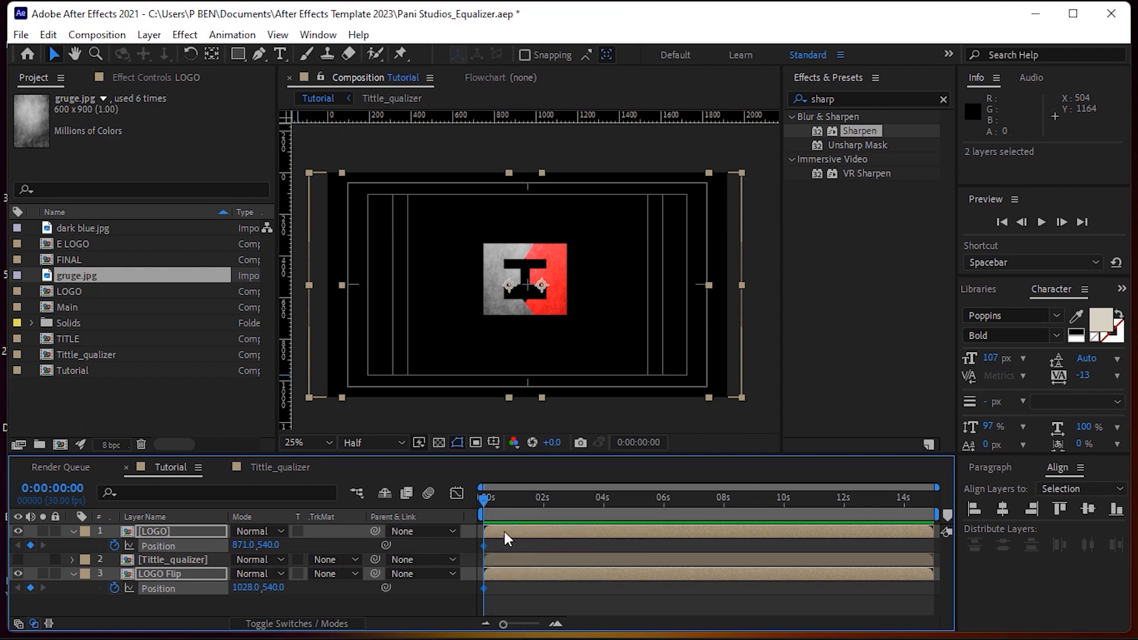
At 0:00:01:10, spread the halves apart by setting X position to 588 for LOGO and 1239 for LOGO Flip.
left_click_drag(485, 497, 525, 499)
left_click(202, 595)
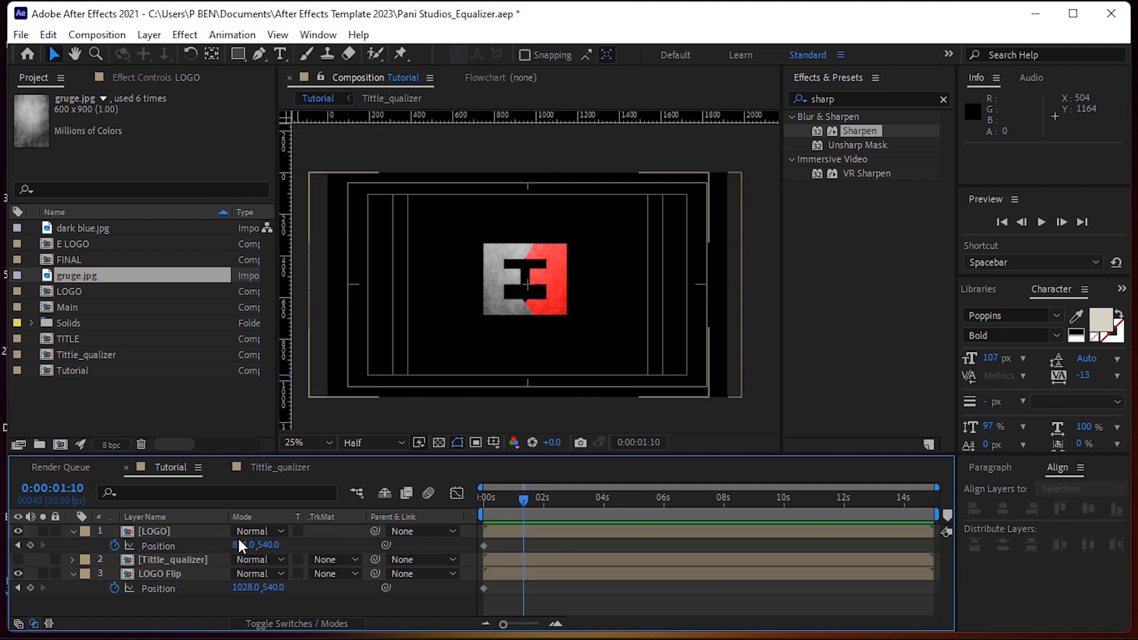
left_click_drag(243, 551, 75, 551)
left_click_drag(244, 587, 411, 575)
left_click(413, 574)
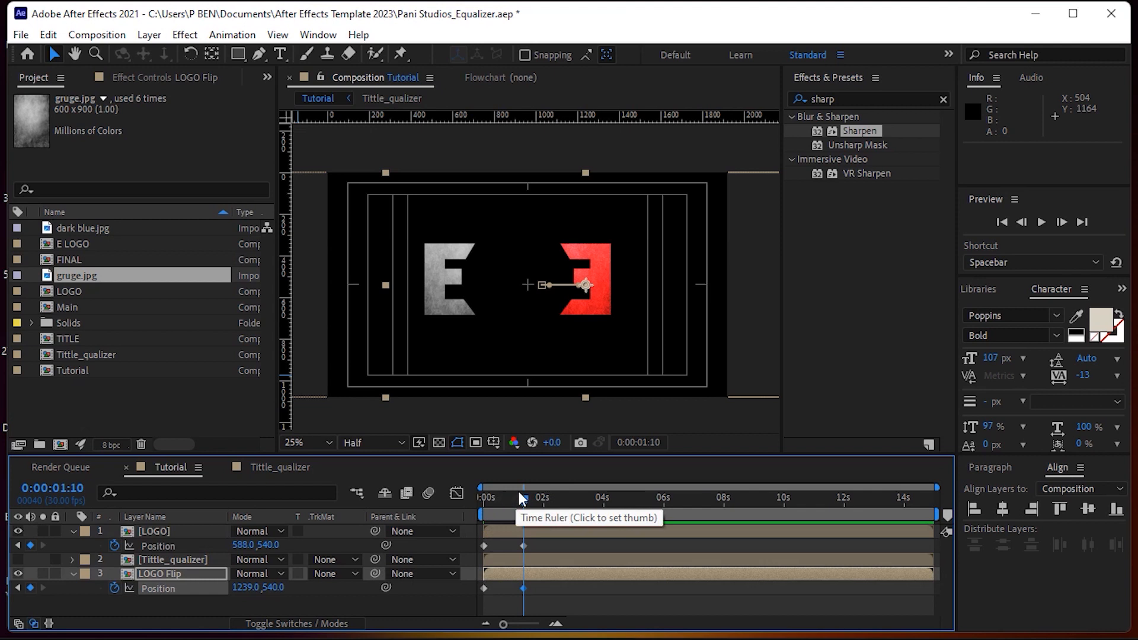
Add Position keyframes holding the current values on LOGO and LOGO Flip at 0:00:01:22.
left_click_drag(522, 499, 535, 498)
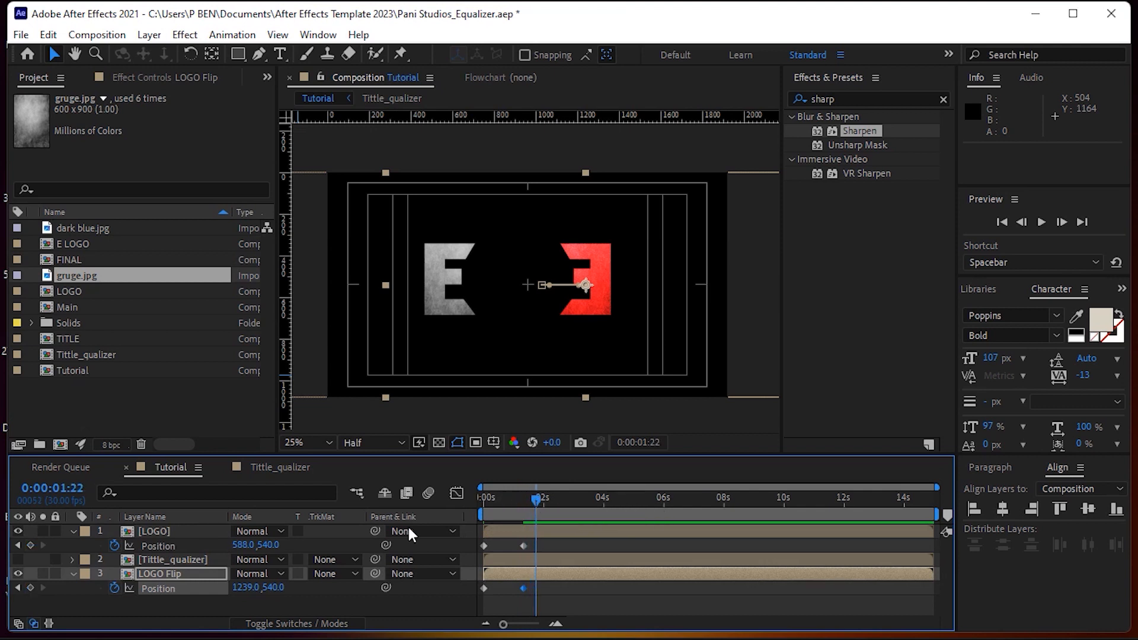
left_click(31, 545)
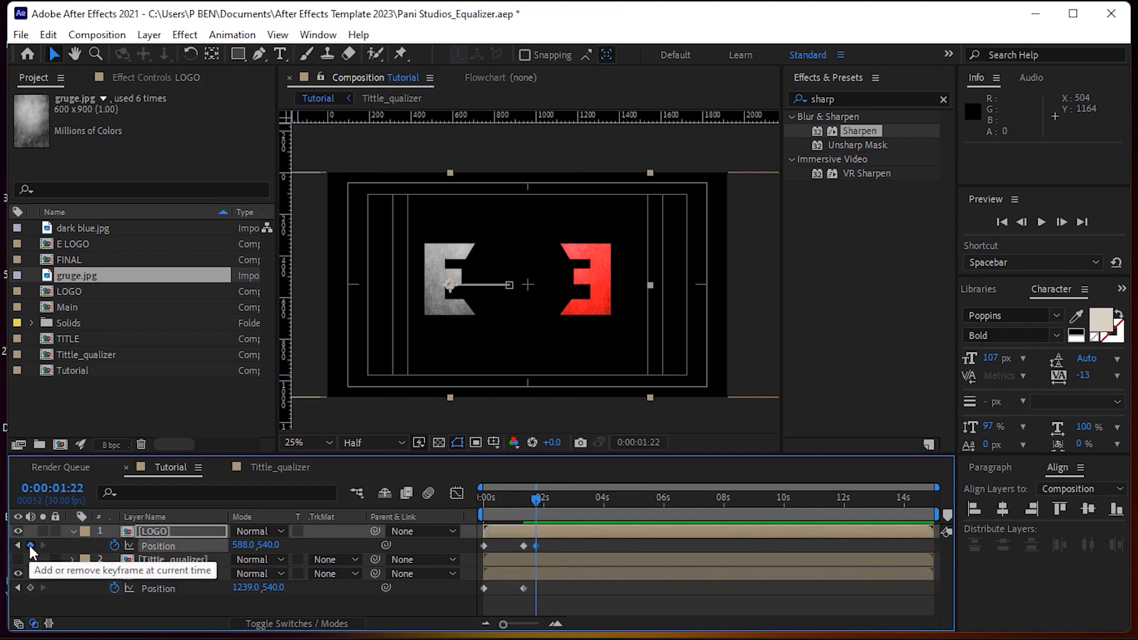
left_click(30, 587)
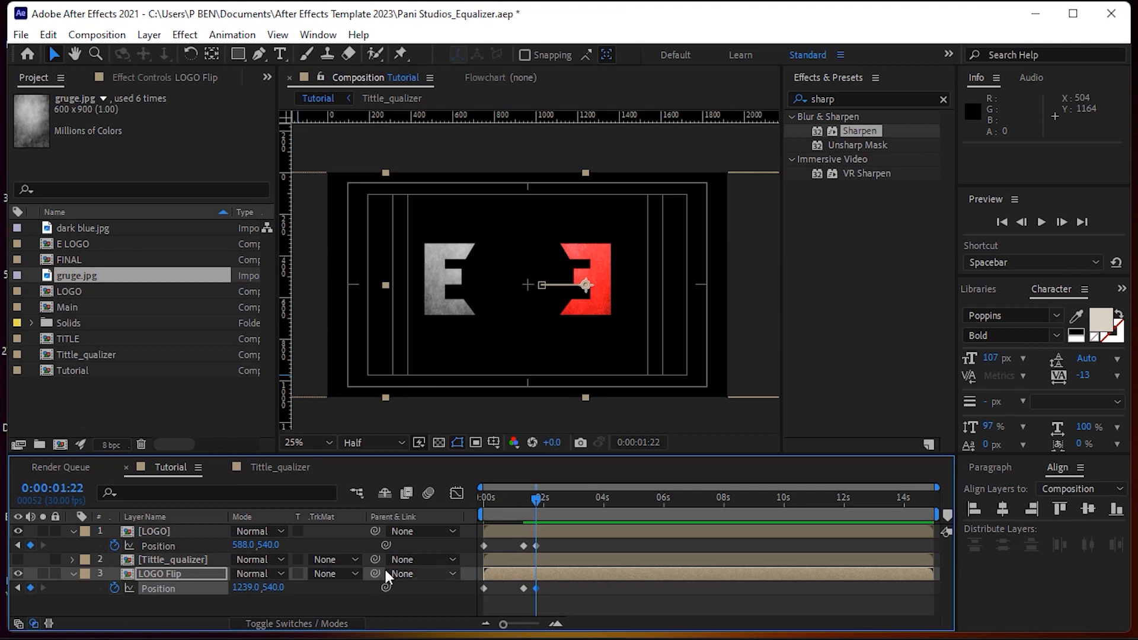
Change LOGO Flip's Position keyframe at 0:00:01:10 to an X value of 1324.
left_click_drag(535, 501, 513, 497)
scroll(524, 498, "up", 6)
left_click_drag(251, 580, 305, 583)
key("minus")
key("minus")
key("minus")
key("minus")
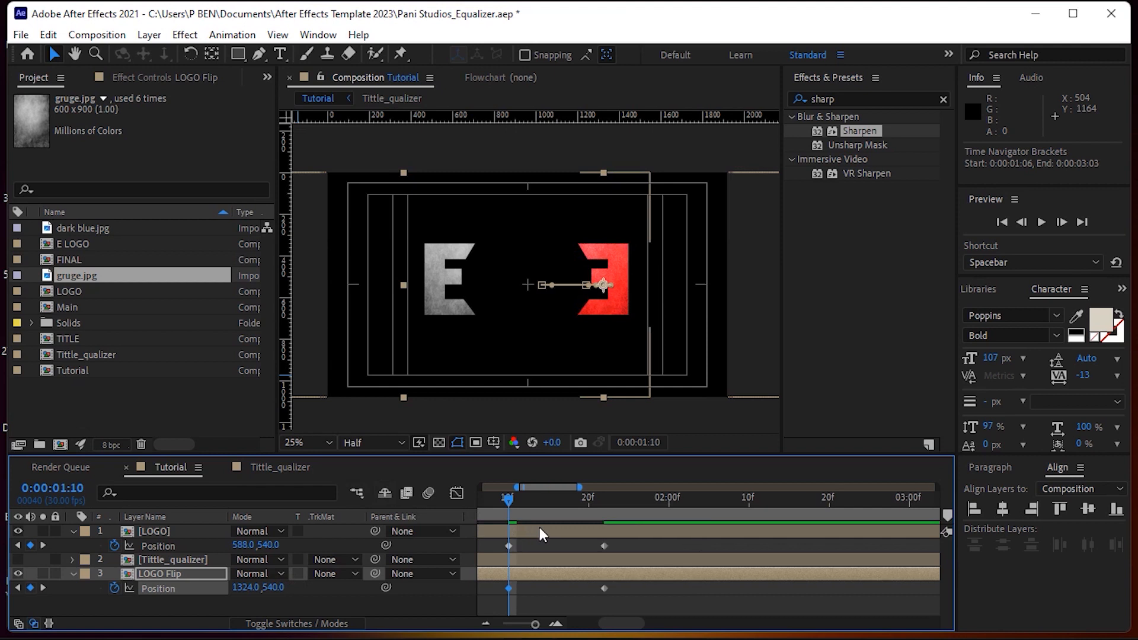
Play the logo split animation from the beginning to check the movement of both halves.
left_click_drag(521, 493, 417, 506)
key("space")
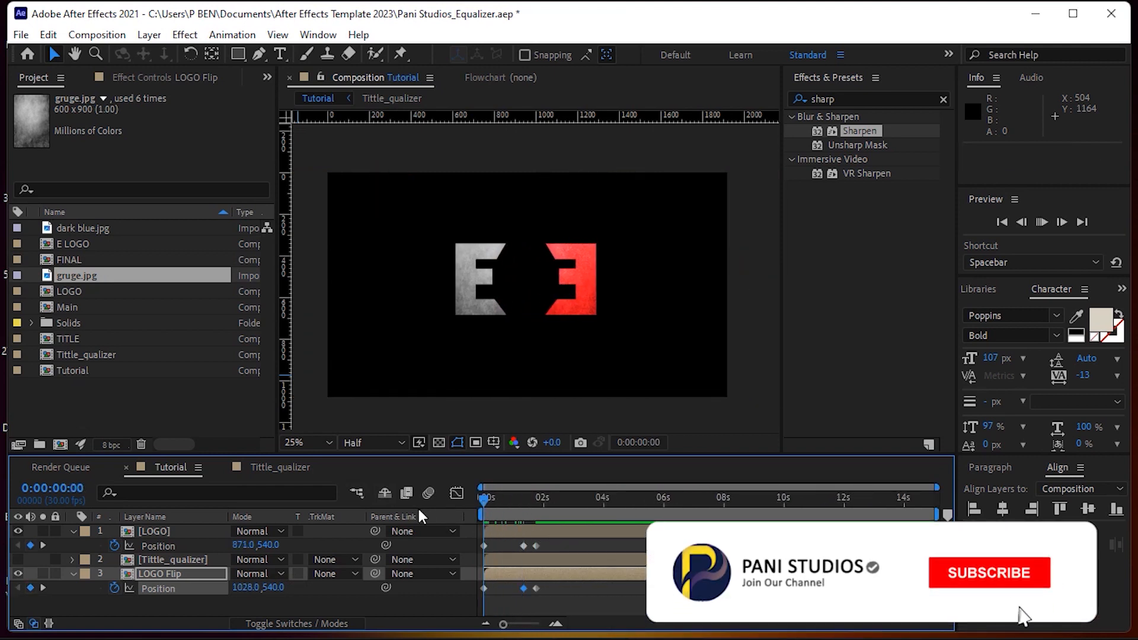
key("space")
Copy LOGO Flip's X position of 1324 from 0:00:01:10 into its keyframe at 0:00:01:22.
left_click_drag(539, 499, 503, 504)
key("equal")
key("equal")
key("equal")
key("equal")
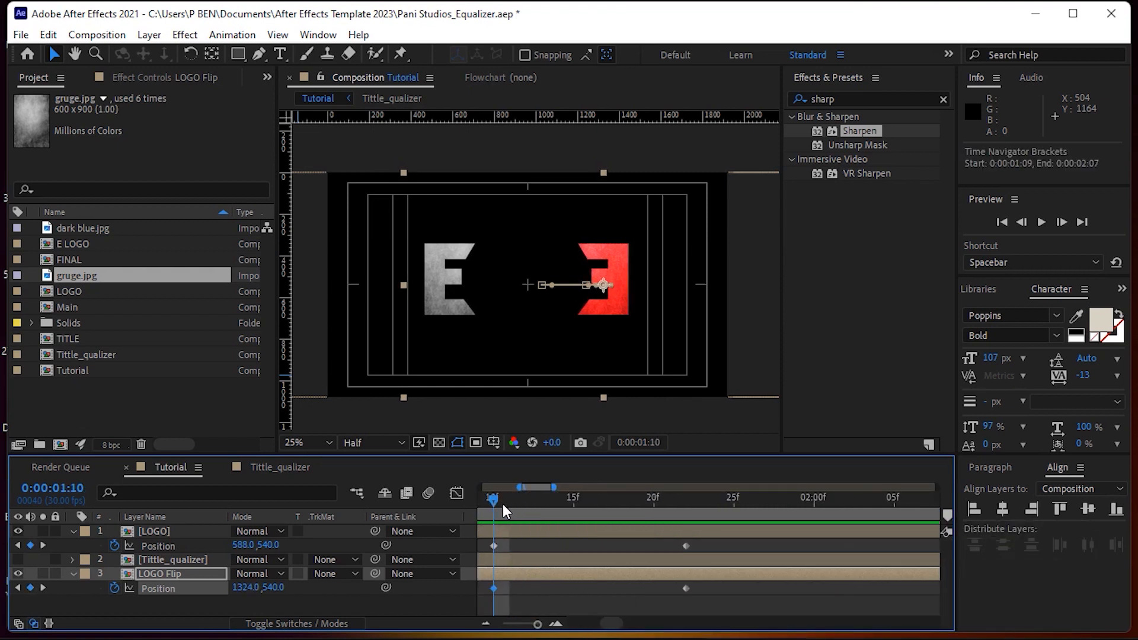
left_click(246, 589)
key("ctrl+c")
left_click(685, 499)
left_click(243, 593)
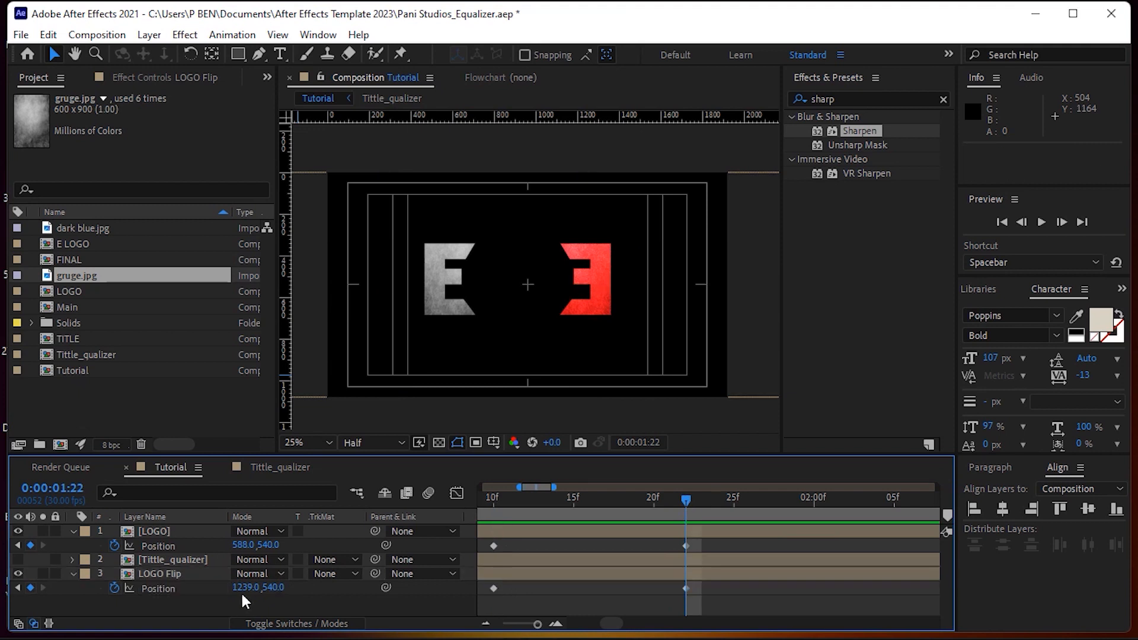
left_click(245, 587)
key("ctrl+v")
left_click(366, 598)
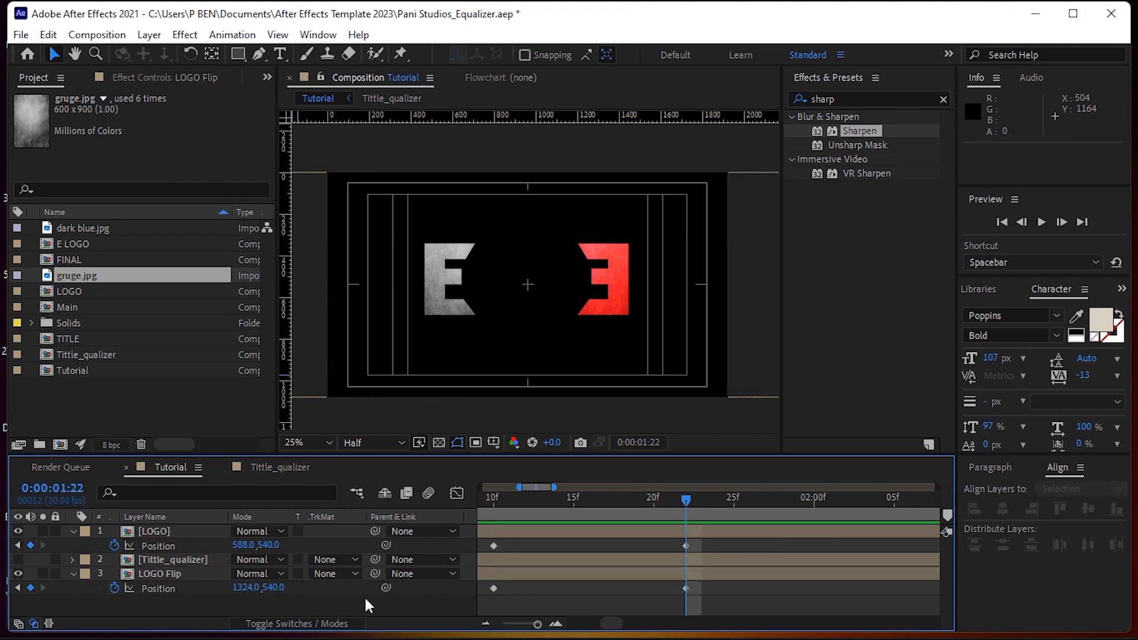
Preview the corrected logo split from the first frame past the 0:00:01:22 keyframes.
left_click_drag(685, 498, 429, 524)
key("minus")
key("minus")
key("minus")
key("minus")
key("space")
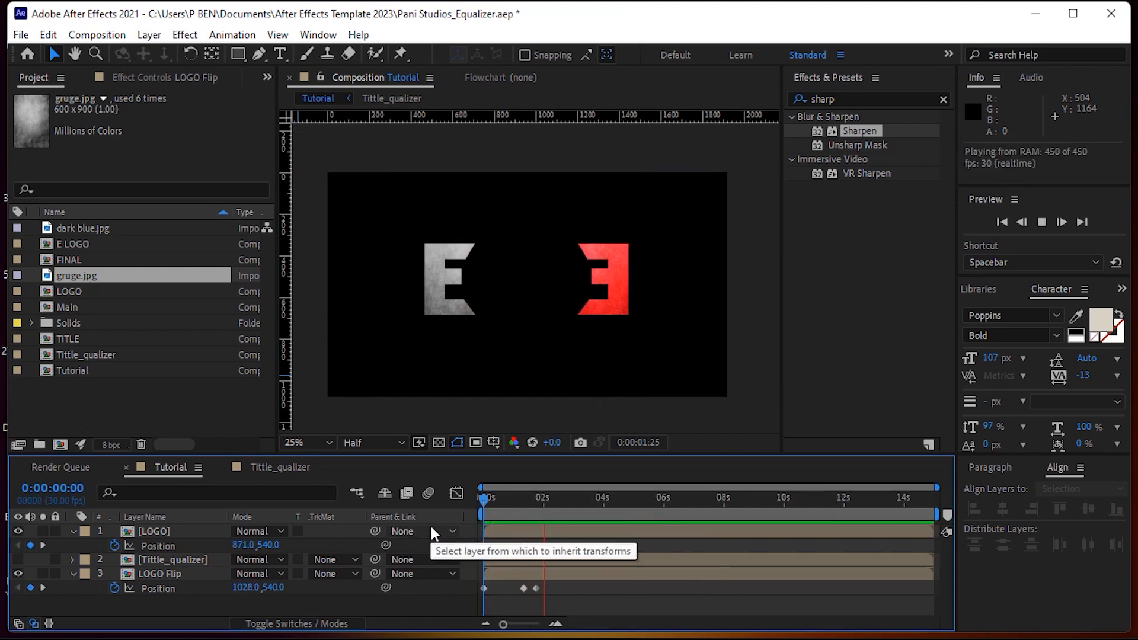
key("space")
Apply Easy Ease to all Position keyframes of the LOGO and LOGO Flip layers.
left_click_drag(560, 501, 526, 509)
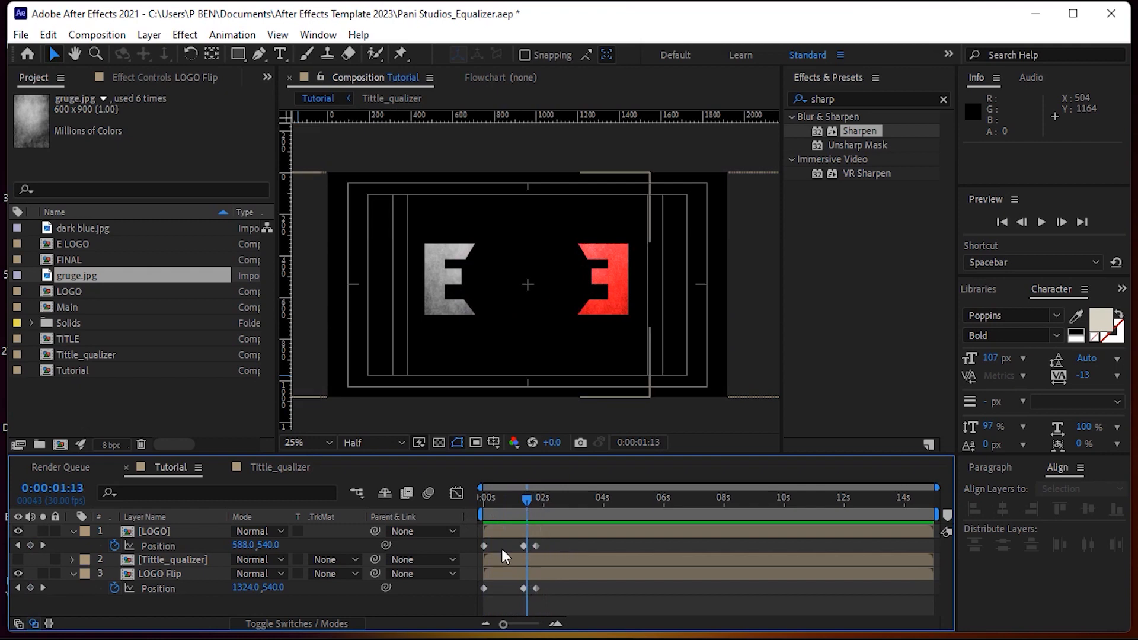
left_click_drag(479, 551, 540, 536)
right_click(521, 549)
mouse_move(594, 538)
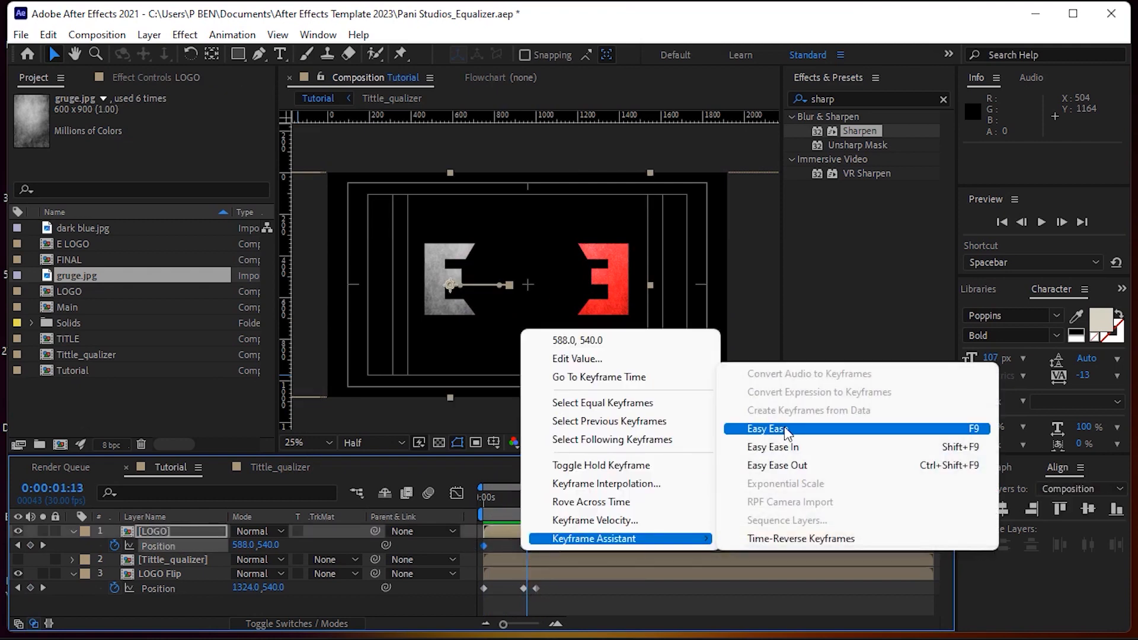
left_click(787, 429)
left_click(581, 546)
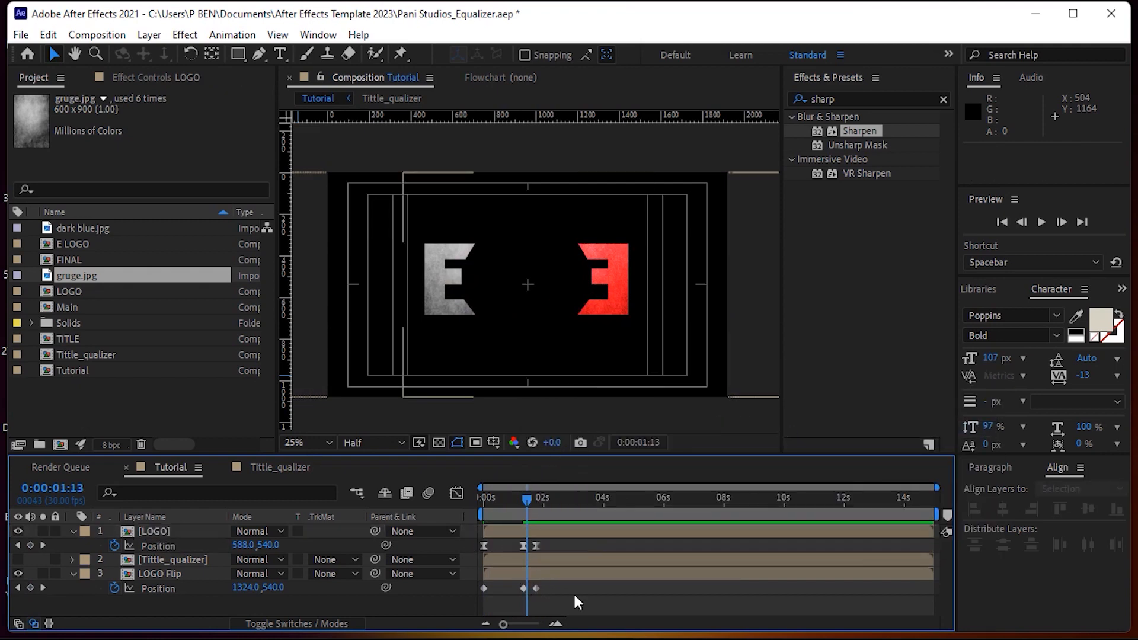
left_click_drag(574, 595, 478, 583)
right_click(534, 589)
mouse_move(577, 579)
left_click(788, 471)
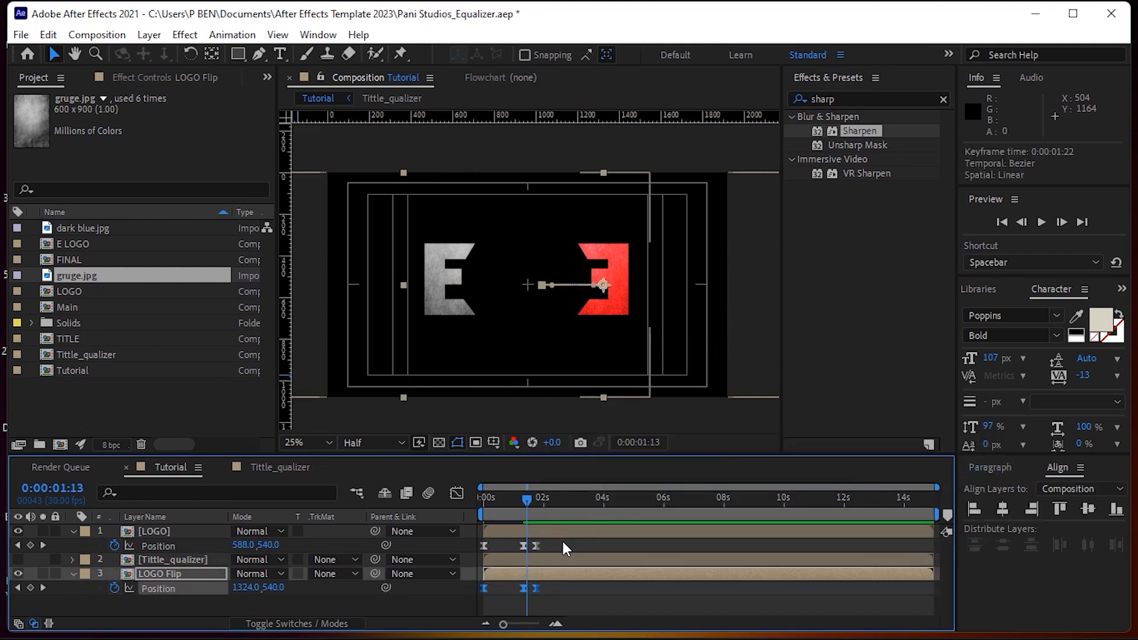
Reshape LOGO's position speed curve between its first two keyframes for a fast start and a long slow-down.
left_click_drag(527, 547, 470, 550)
left_click(451, 492)
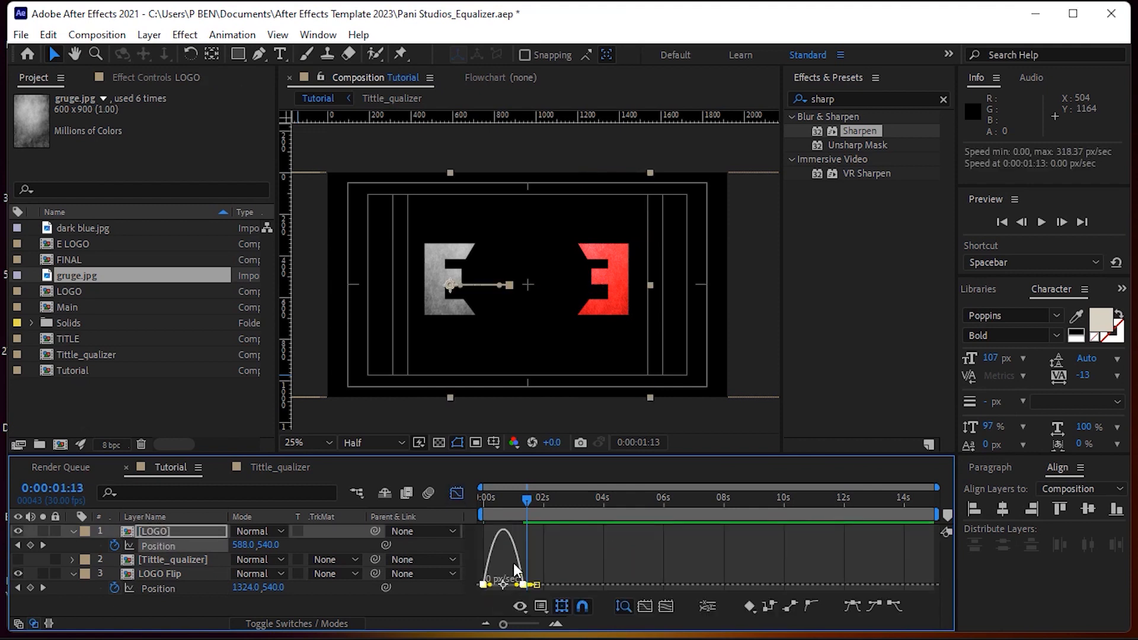
left_click_drag(517, 584, 484, 584)
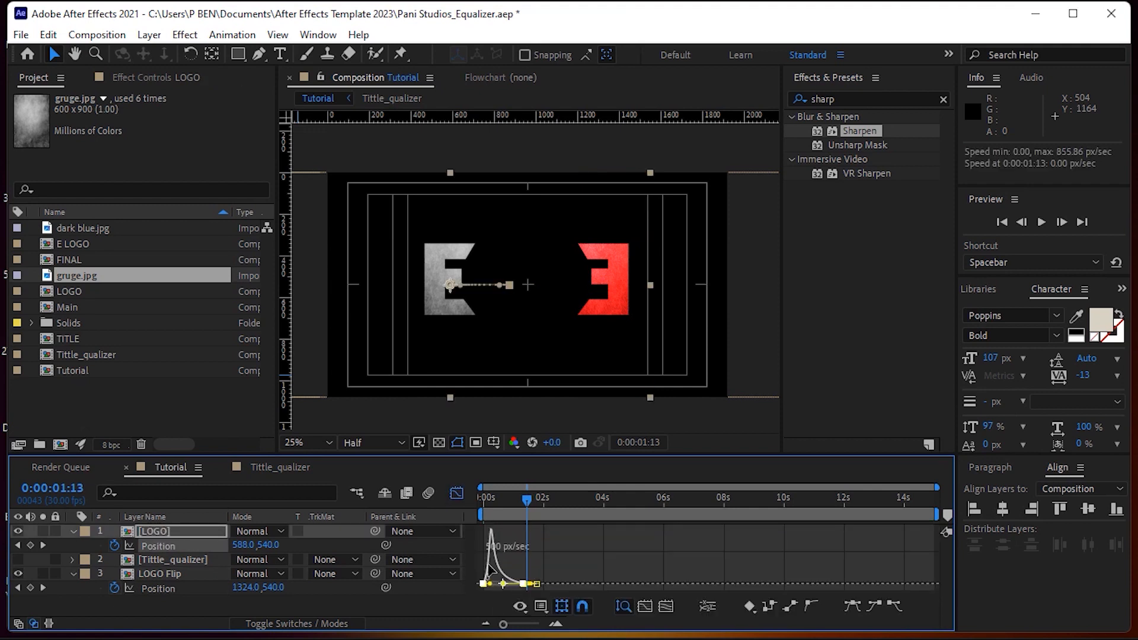
left_click(454, 492)
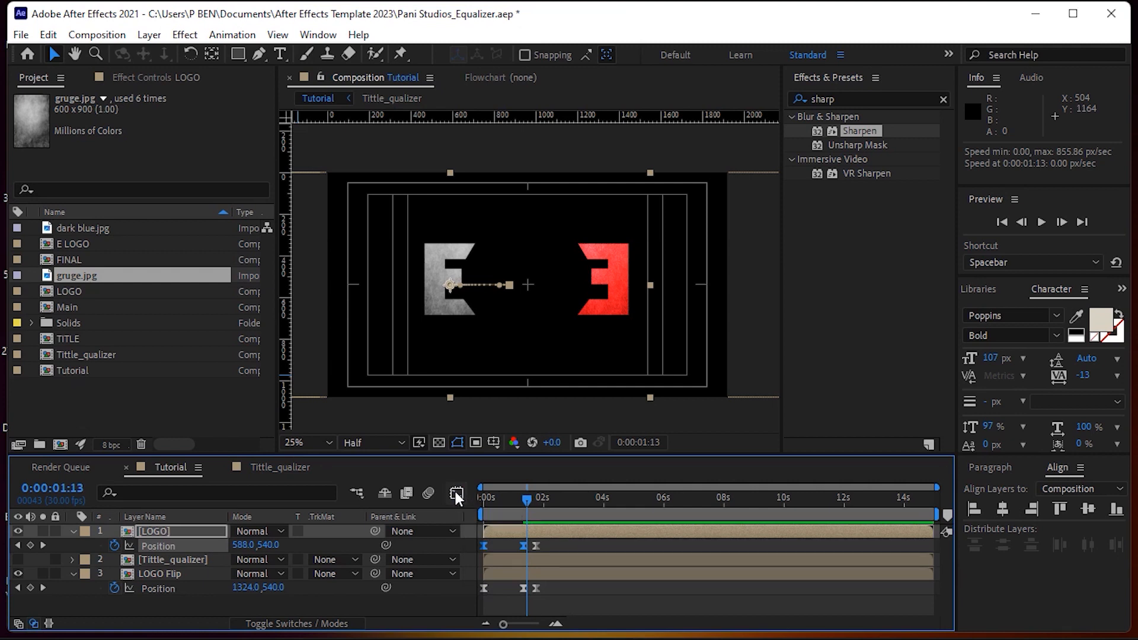
Give LOGO Flip's first two Position keyframes a matching speed curve with an early peak and a gradual slow-down.
mouse_move(527, 499)
left_mouse_down()
mouse_move(464, 504)
mouse_move(525, 503)
left_mouse_up()
left_click_drag(529, 588, 476, 592)
left_click(456, 494)
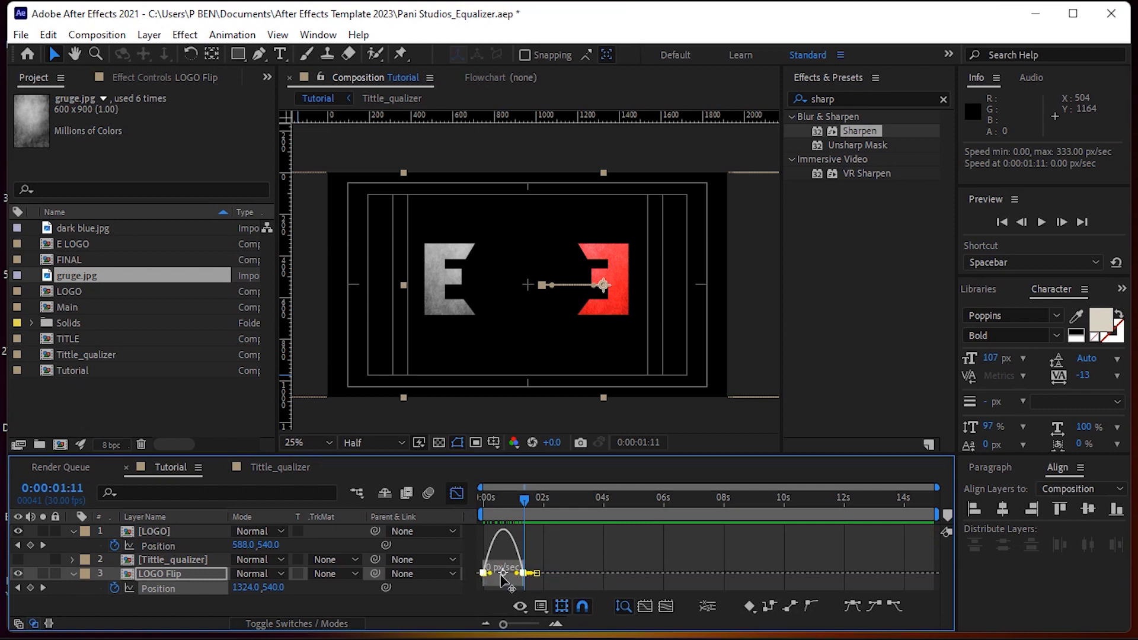
left_click(495, 575)
left_click_drag(514, 582, 503, 580)
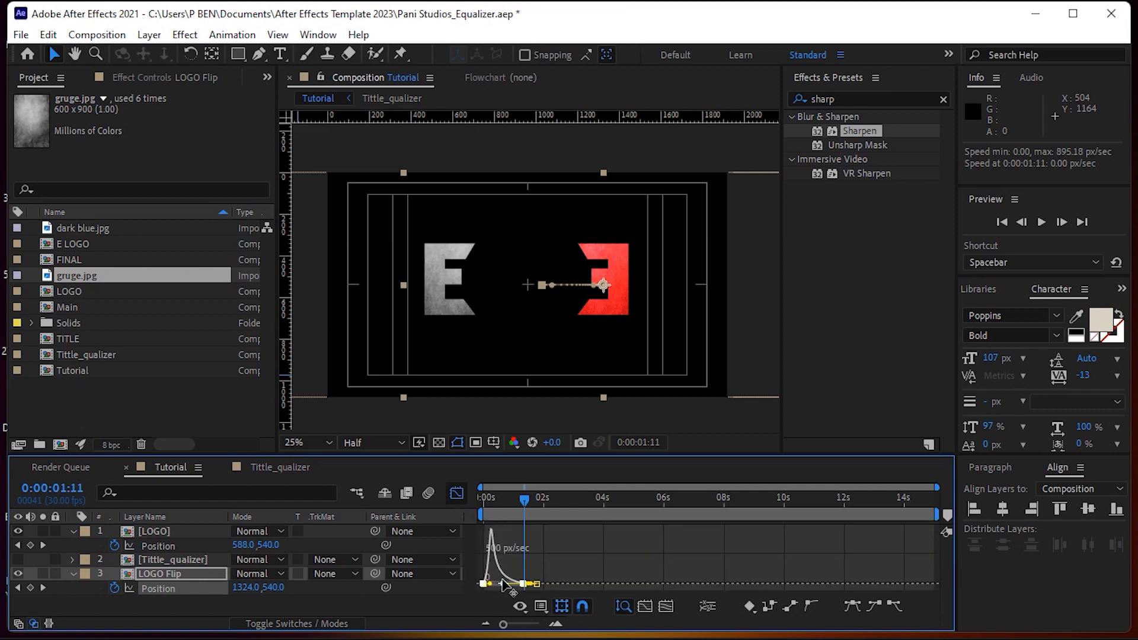
left_click(456, 494)
Play back the eased logo split from 0:00:00:00 to check the timing of both halves.
left_click_drag(524, 500, 446, 506)
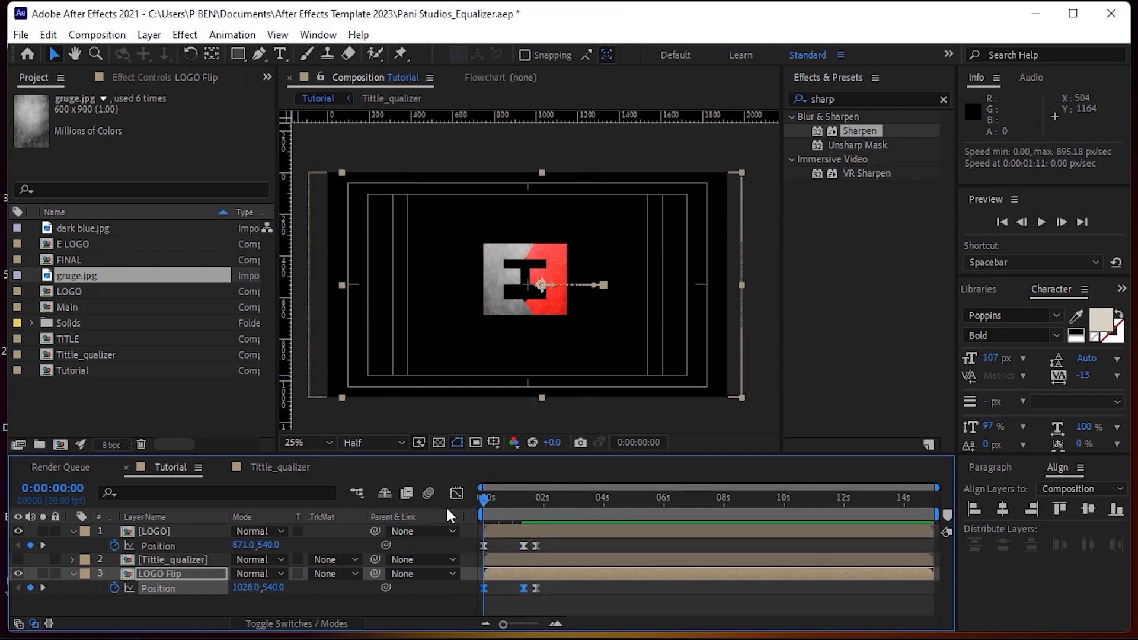
key("space")
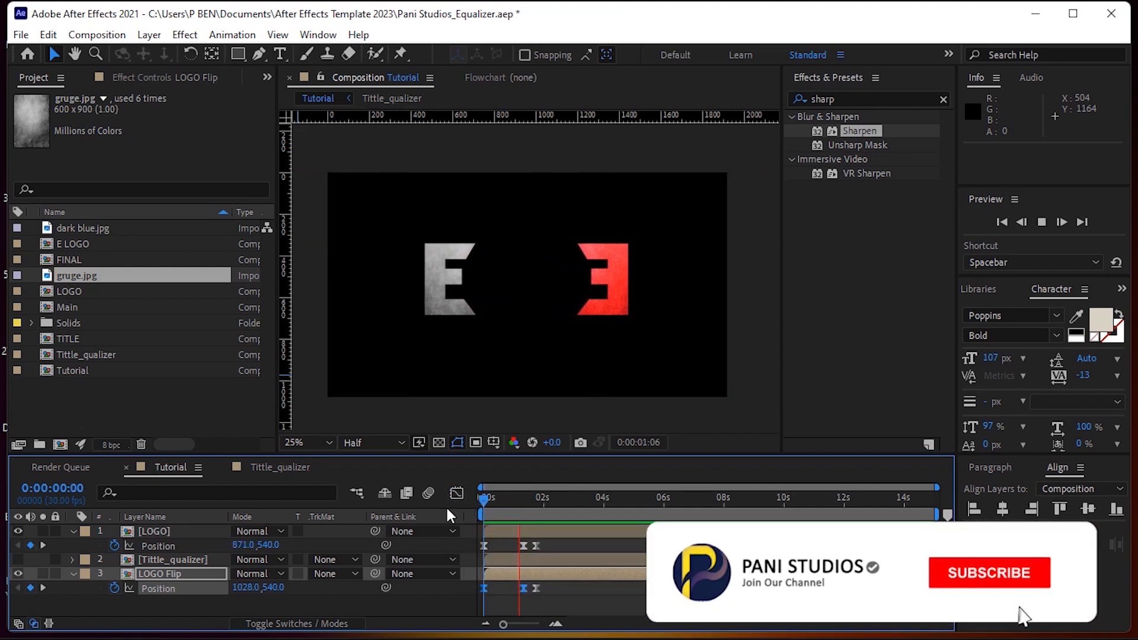
key("space")
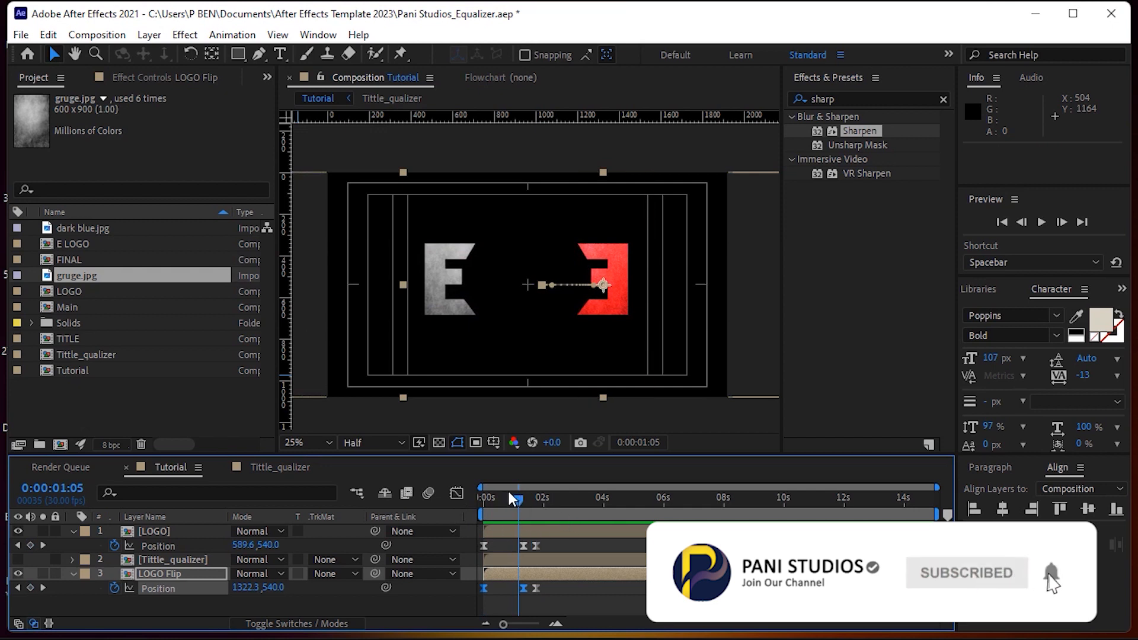
Move the last Position keyframes of LOGO and LOGO Flip to 0:00:01:15 and set the current time there.
mouse_move(523, 500)
left_mouse_down()
mouse_move(475, 505)
mouse_move(525, 499)
left_mouse_up()
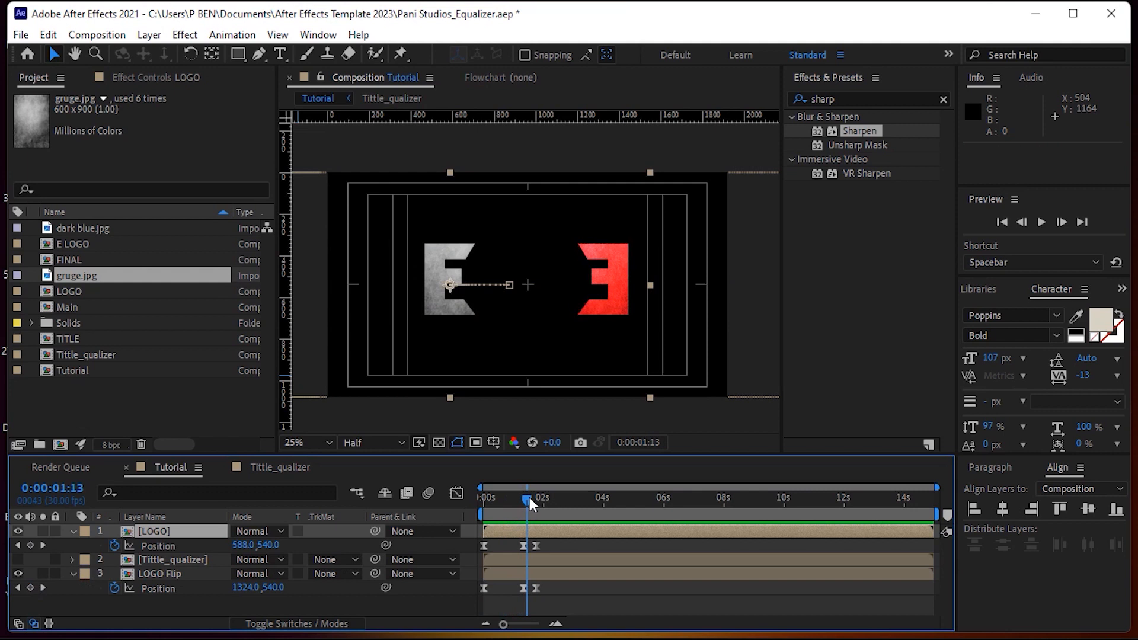
key("=")
key("=")
left_click_drag(578, 542, 531, 592)
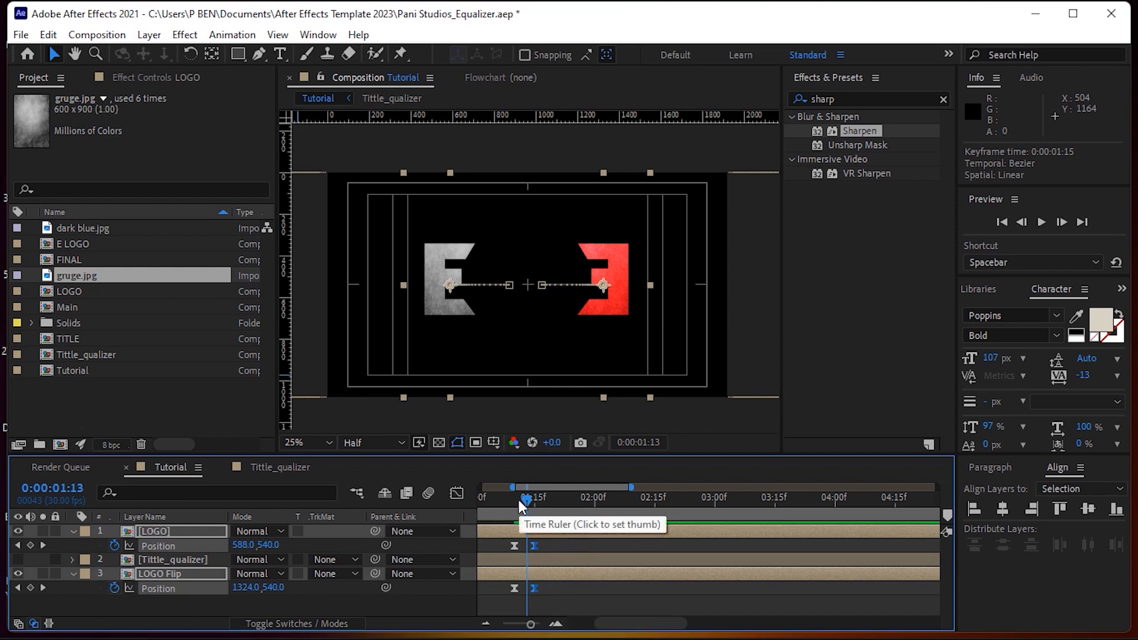
key("minus")
key("minus")
left_click_drag(528, 499, 528, 500)
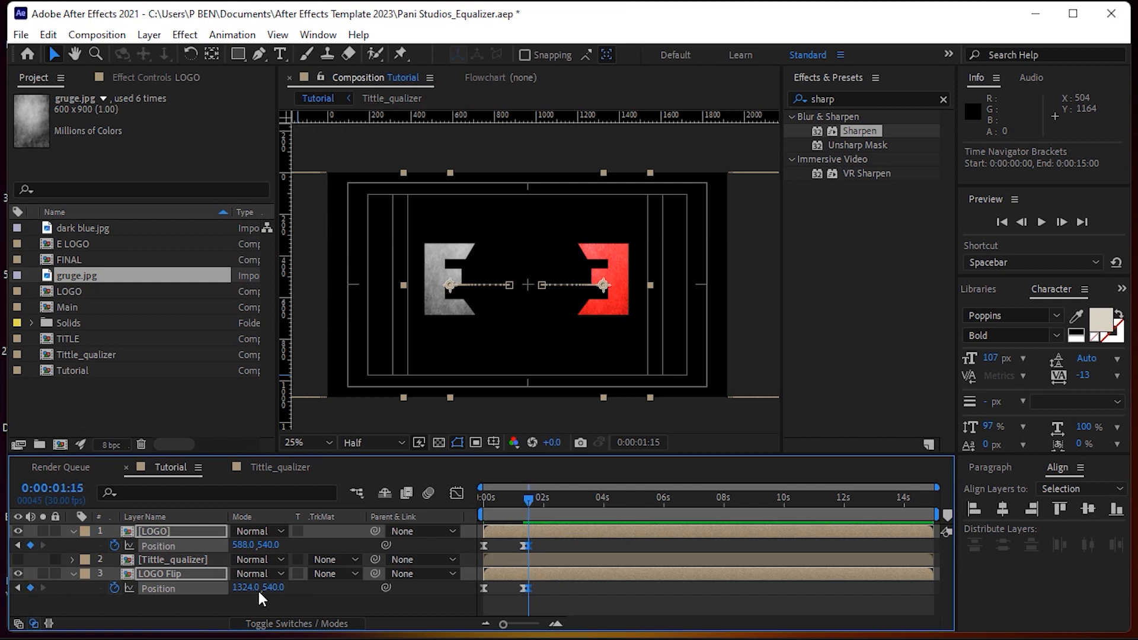
Keyframe Scale on both logo layers from 0:00:01:15, reaching 74% for LOGO and -148, 148% for LOGO Flip at 0:00:03:01.
key("s")
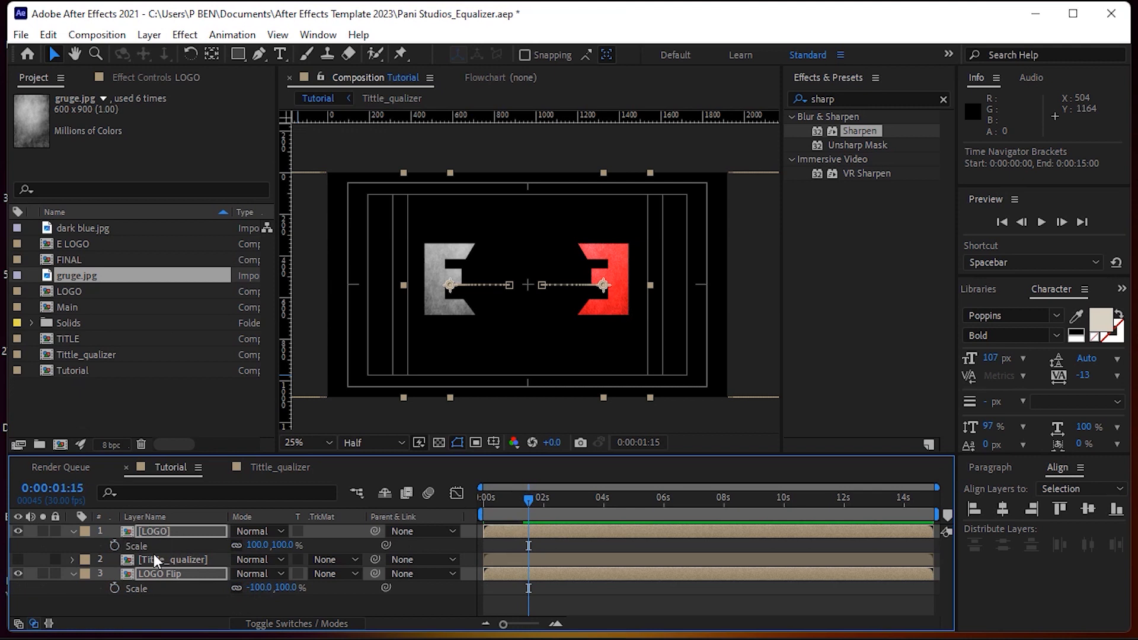
key("shift+p")
left_click_drag(569, 498, 574, 498)
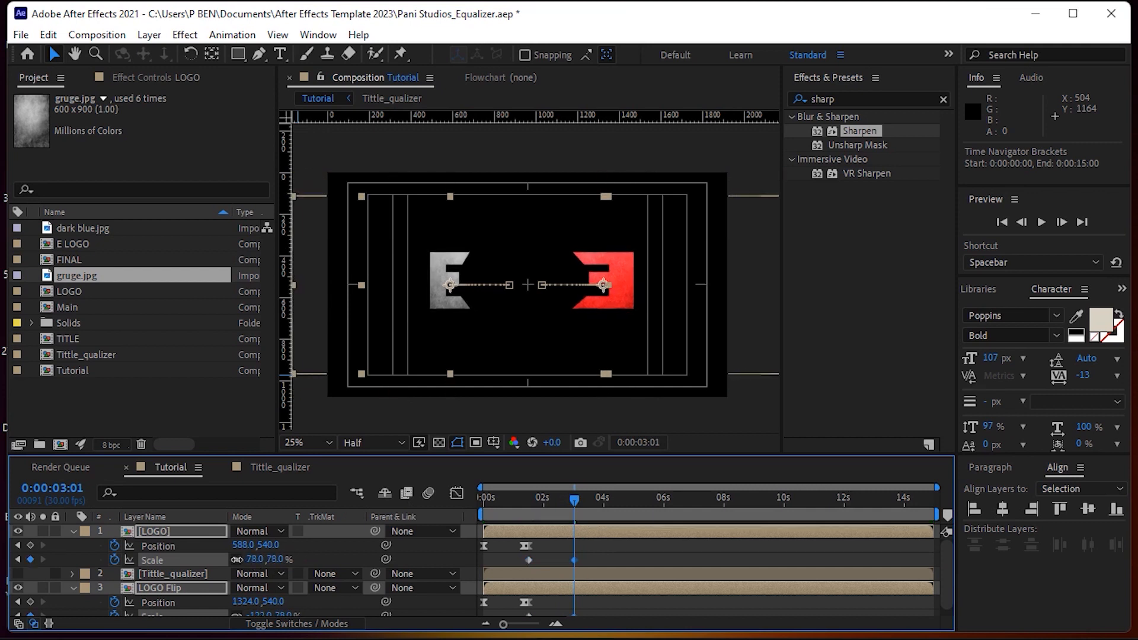
key("ctrl+z")
left_click_drag(256, 559, 229, 559)
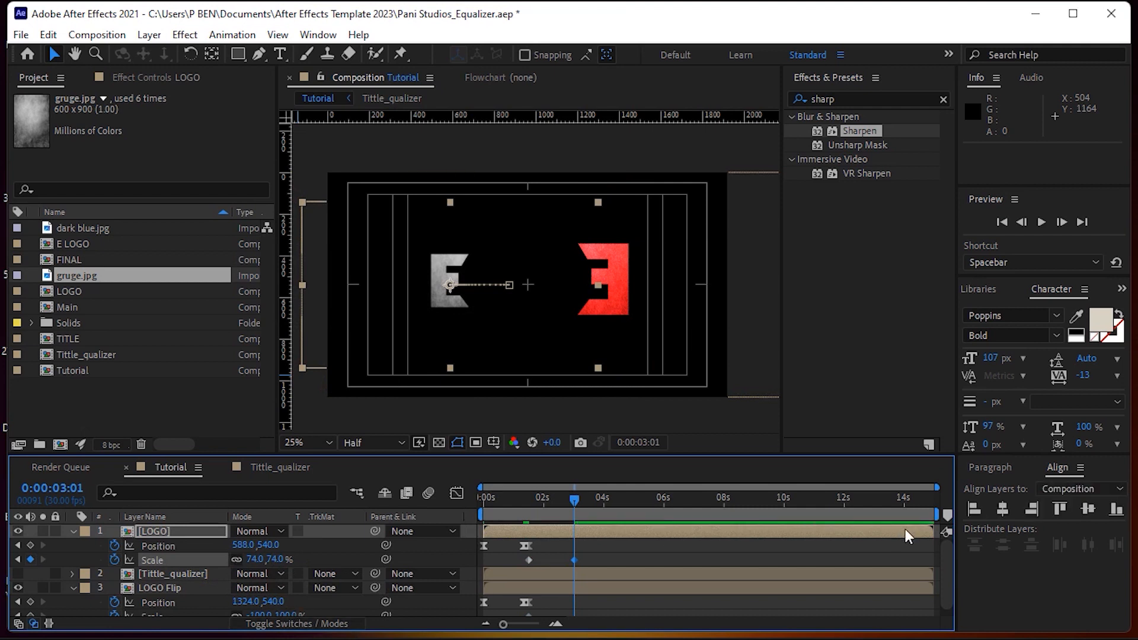
left_click_drag(944, 590, 946, 597)
left_click_drag(279, 605, 307, 591)
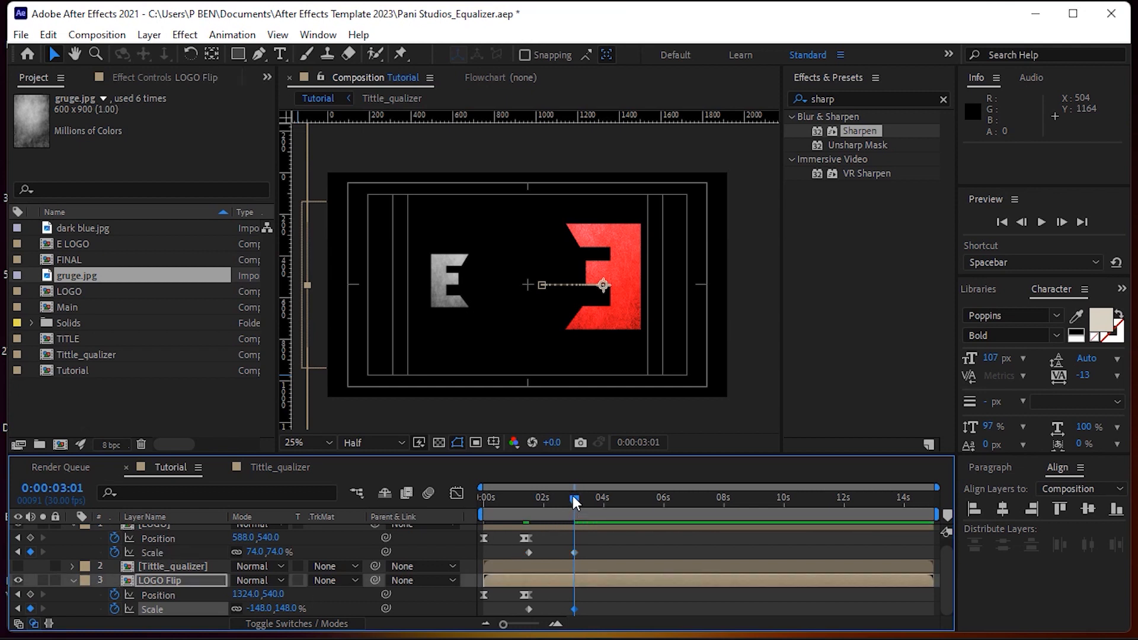
Play back the animation from 0:00:00:00 to check the new scaling of the logo halves.
left_click_drag(572, 495, 447, 509)
key("space")
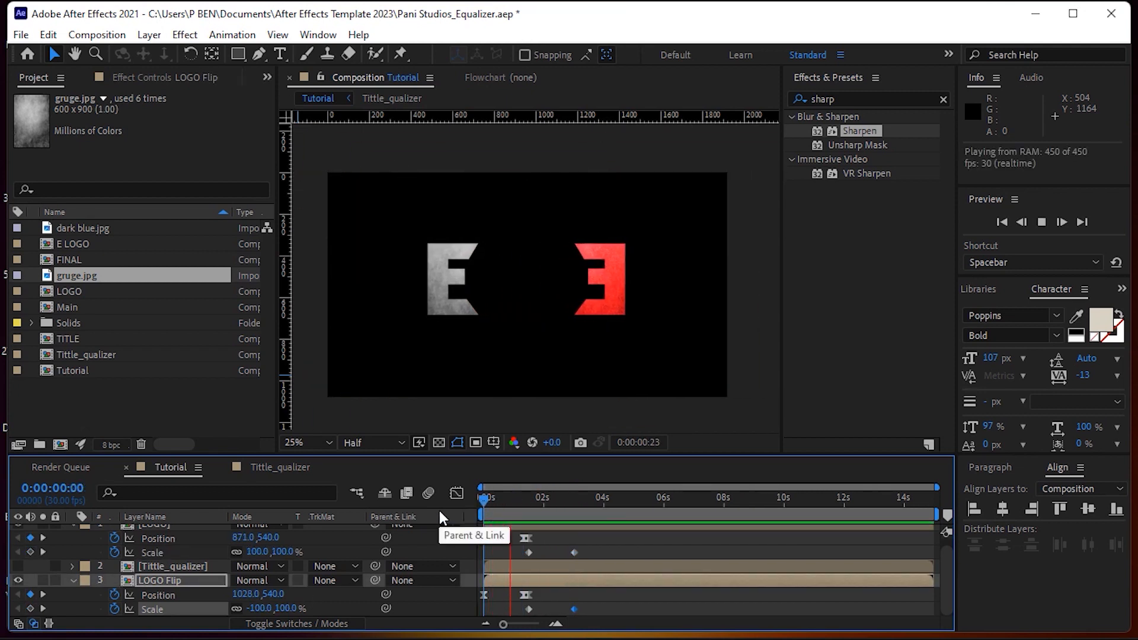
key("space")
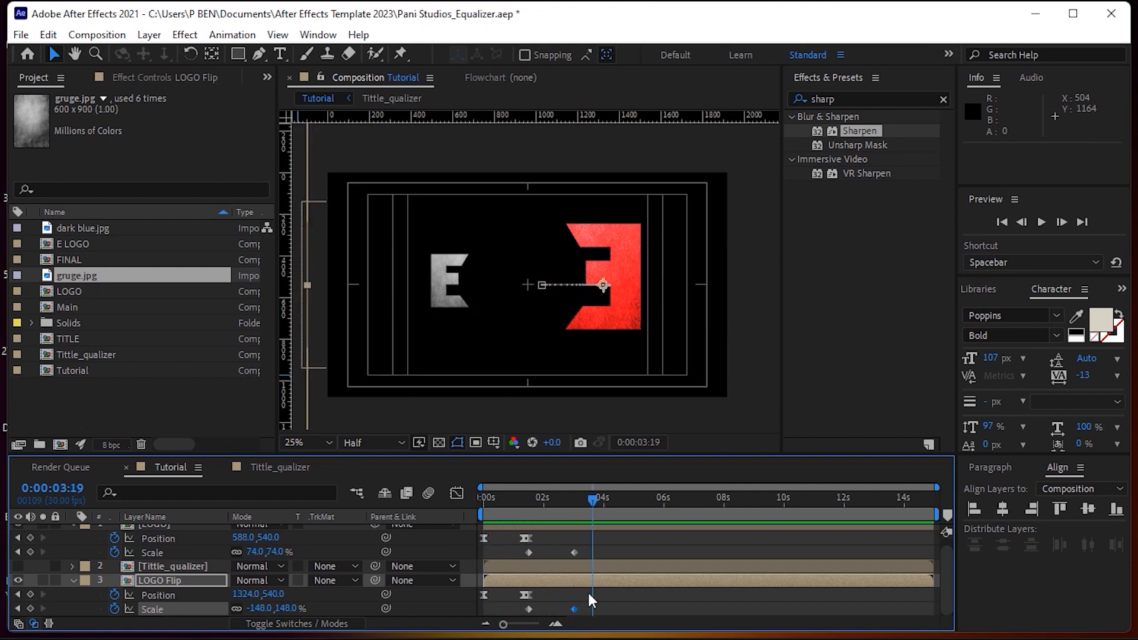
Apply Easy Ease to the Scale keyframes of the LOGO and LOGO Flip layers.
left_click_drag(589, 543, 564, 555)
right_click(572, 553)
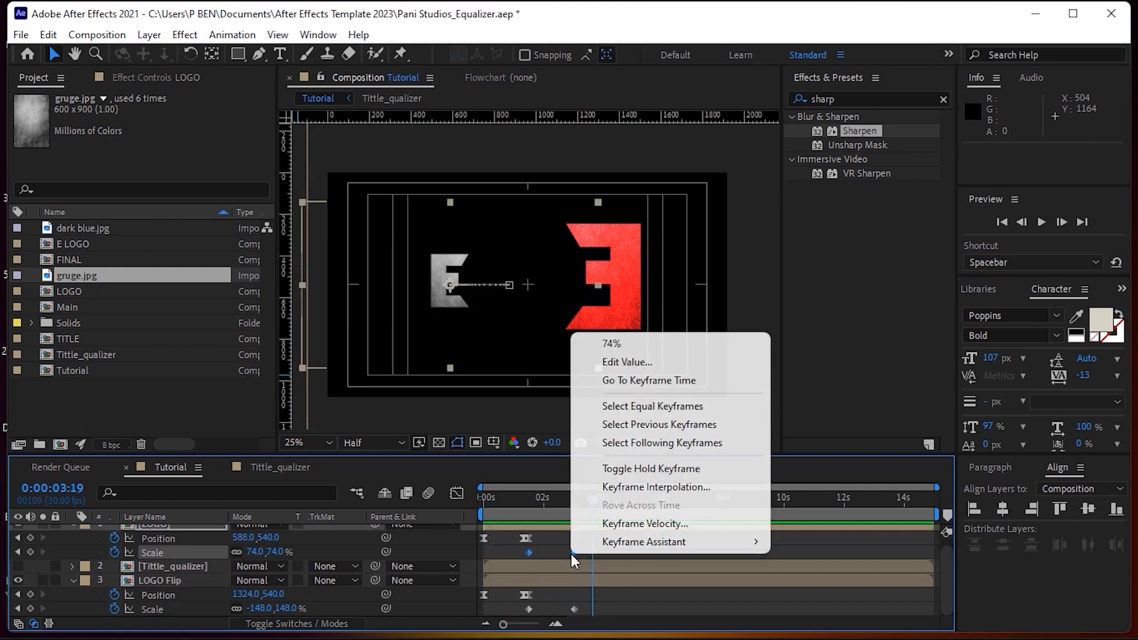
mouse_move(711, 542)
left_click(819, 451)
left_click_drag(595, 606, 540, 606)
right_click(574, 608)
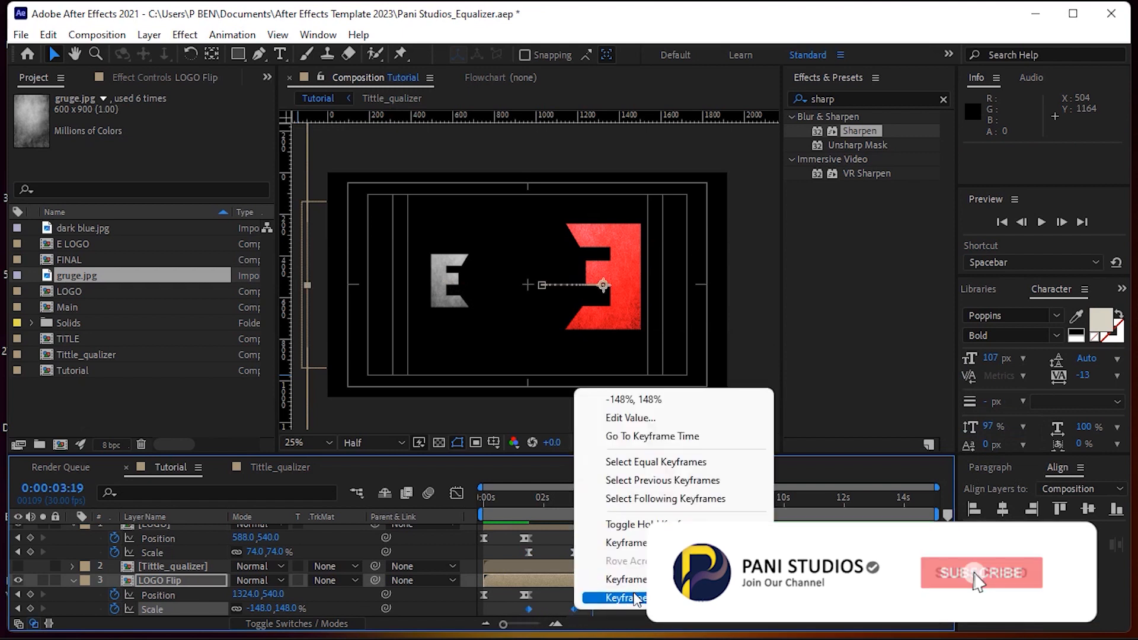
mouse_move(640, 597)
left_click(797, 490)
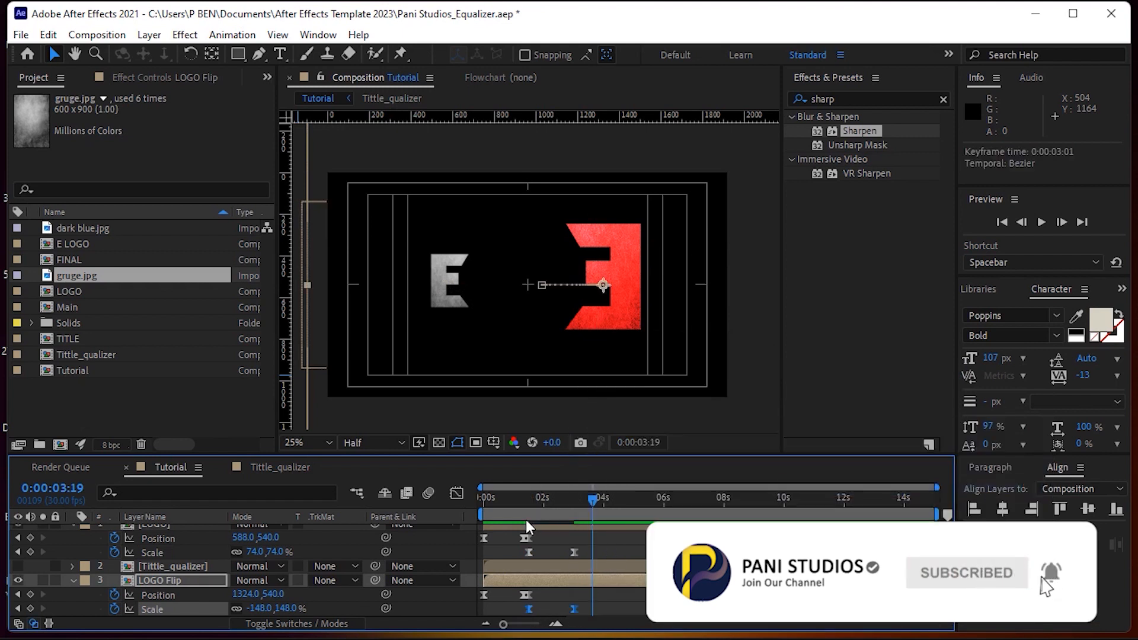
Reshape LOGO's Scale speed curve so the change peaks early and slows down gradually into the last keyframe.
left_click(456, 494)
left_click_drag(566, 559, 520, 556)
left_click(455, 493)
left_click(457, 494)
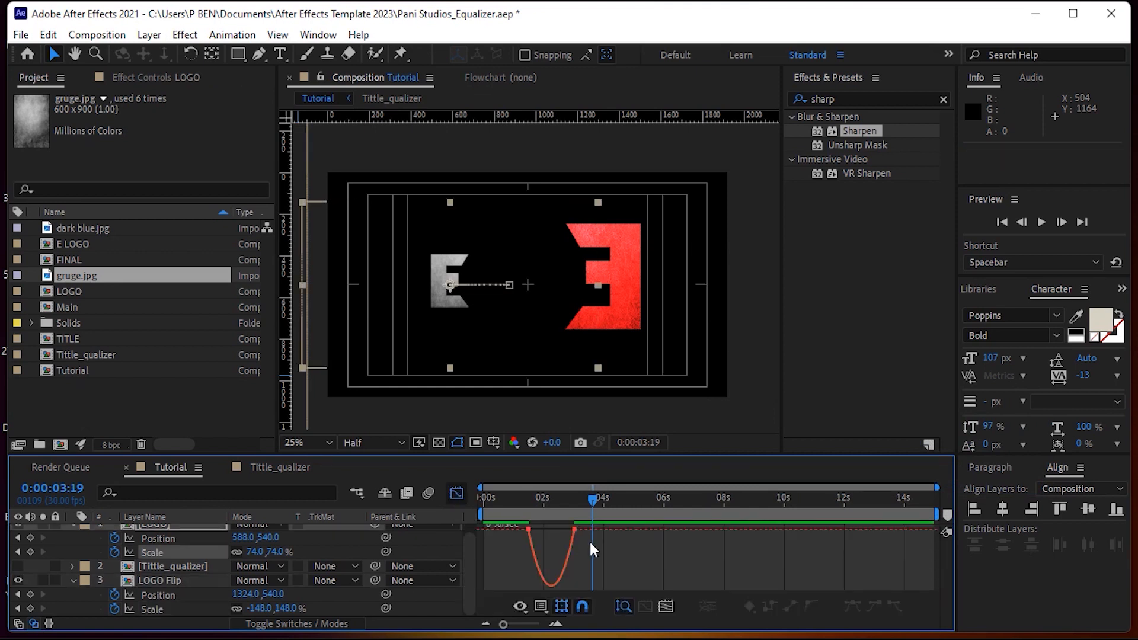
left_click_drag(575, 531, 547, 529)
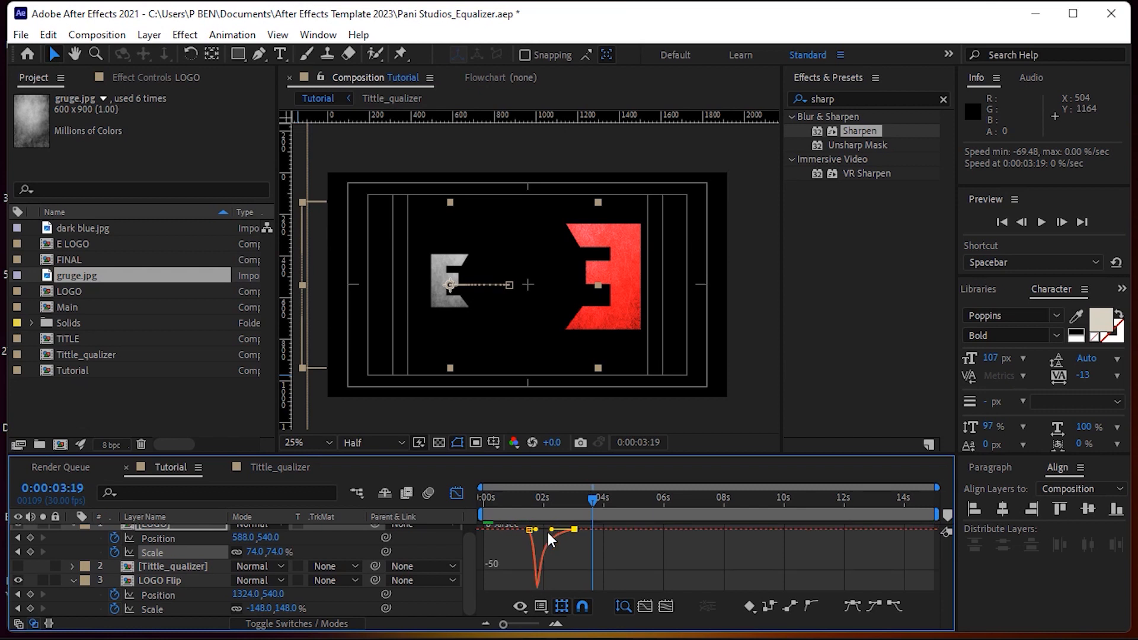
left_click(456, 494)
Play back the composition from the start to check the eased scaling.
left_click_drag(539, 506, 442, 504)
key("space")
key("space")
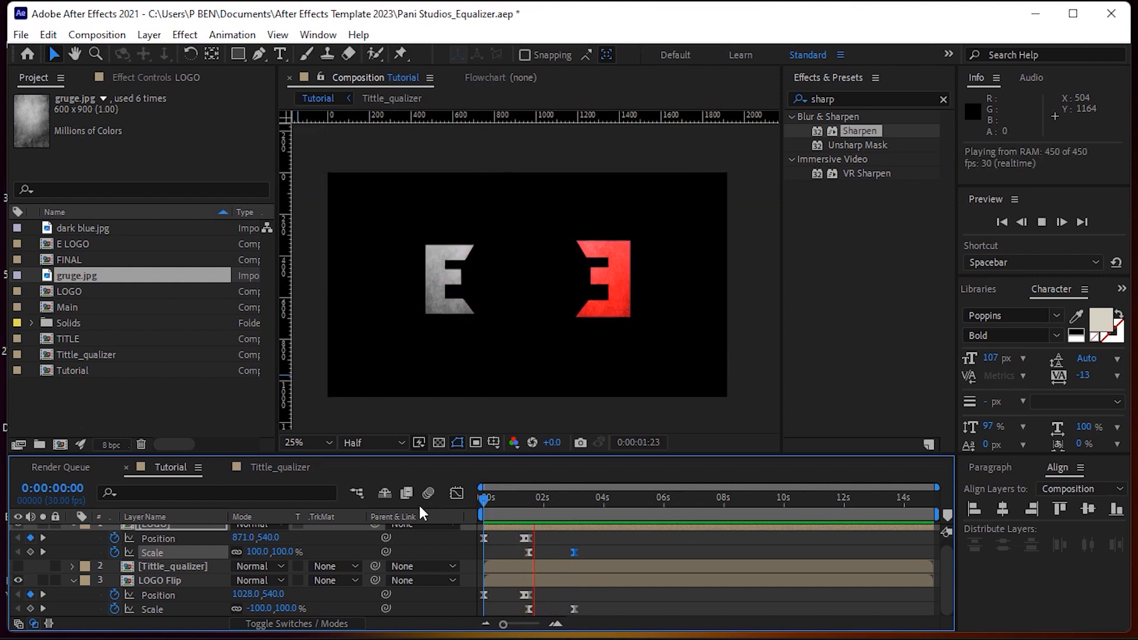
key("space")
Move the last Scale keyframes of LOGO and LOGO Flip to 0:00:02:27.
left_click(573, 608, "shift")
left_click_drag(573, 552, 570, 551)
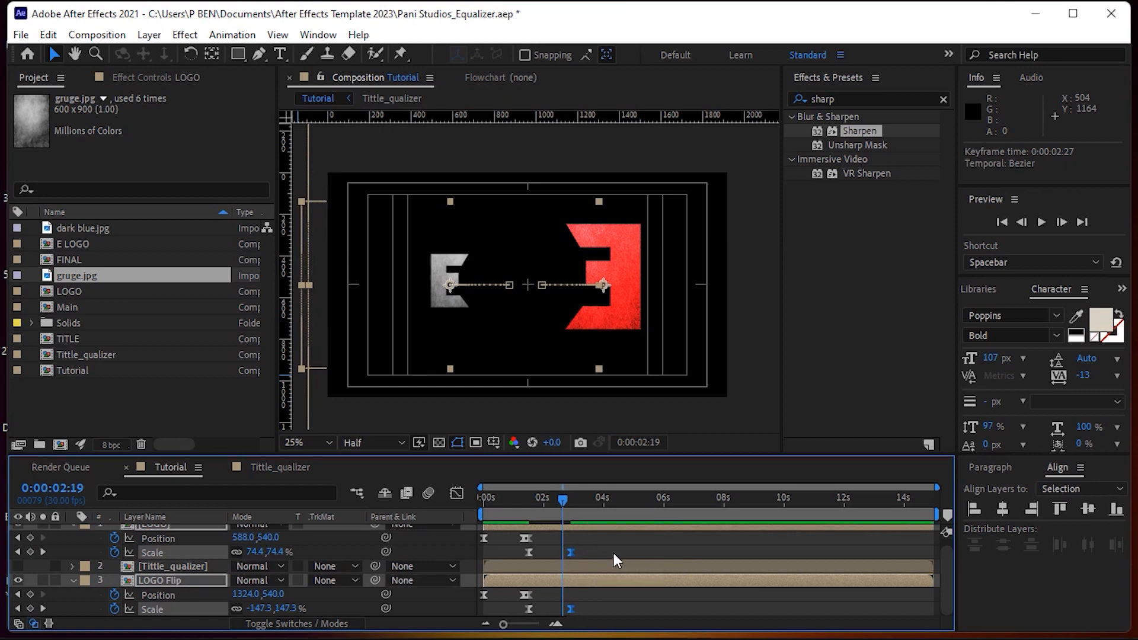
left_click(614, 554)
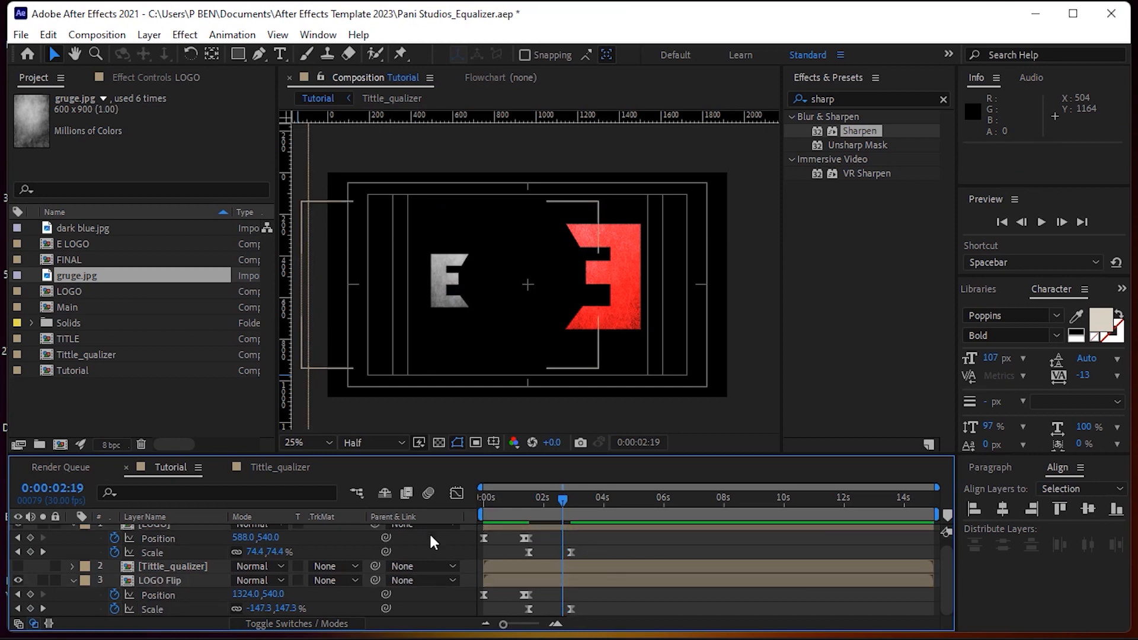
Make the Tittle_qualizer layer visible.
left_click(174, 565)
left_click(19, 566)
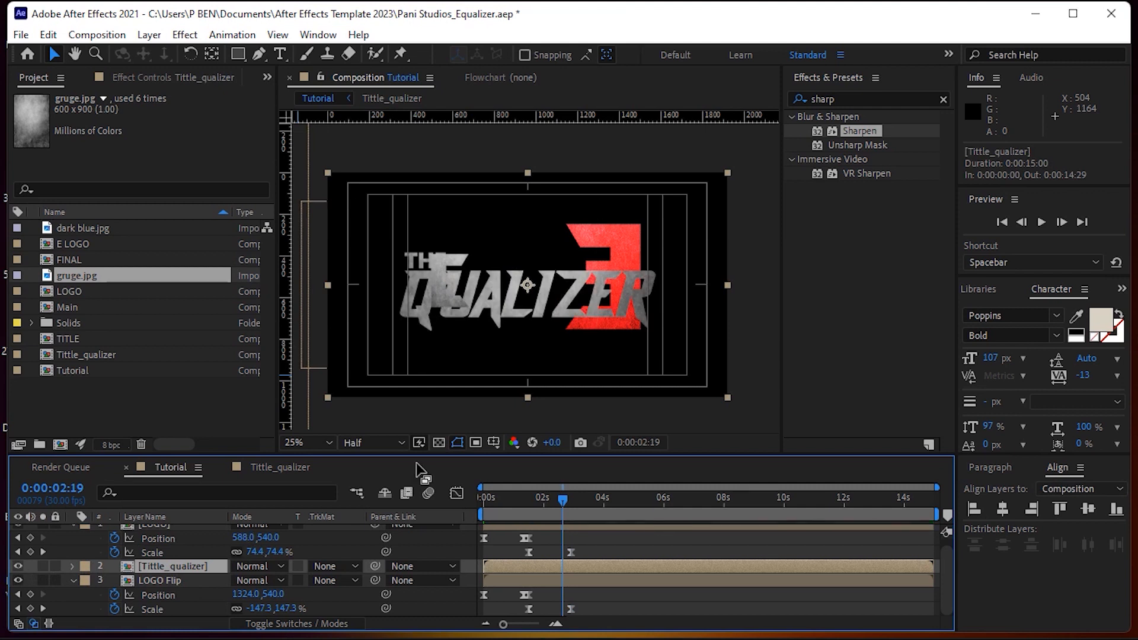
left_click_drag(540, 302, 600, 292)
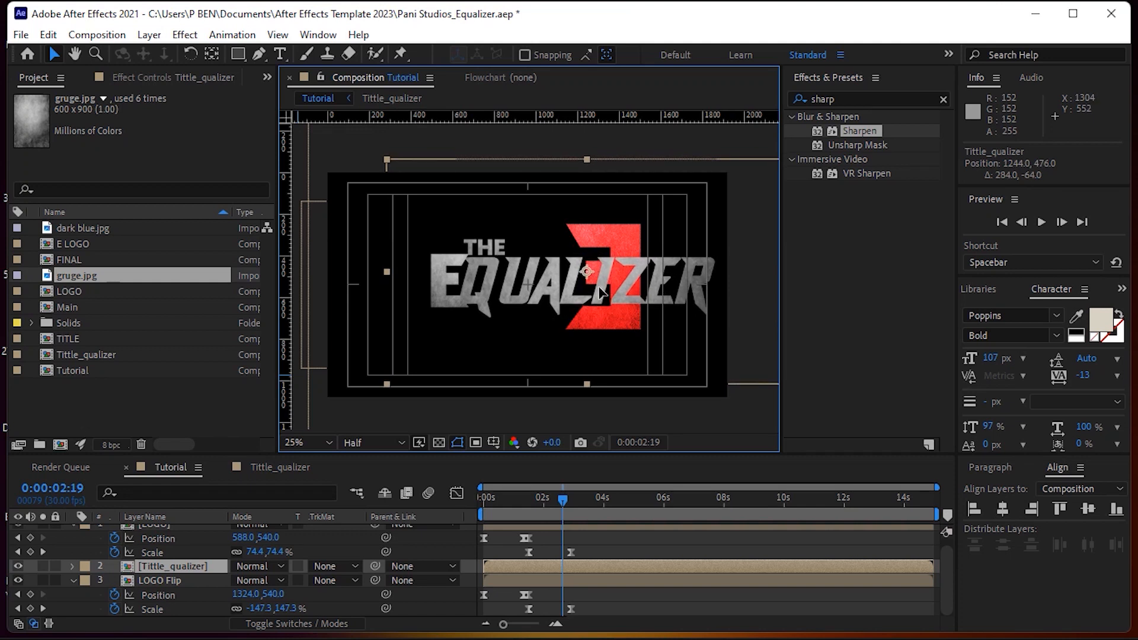
key("ctrl+z")
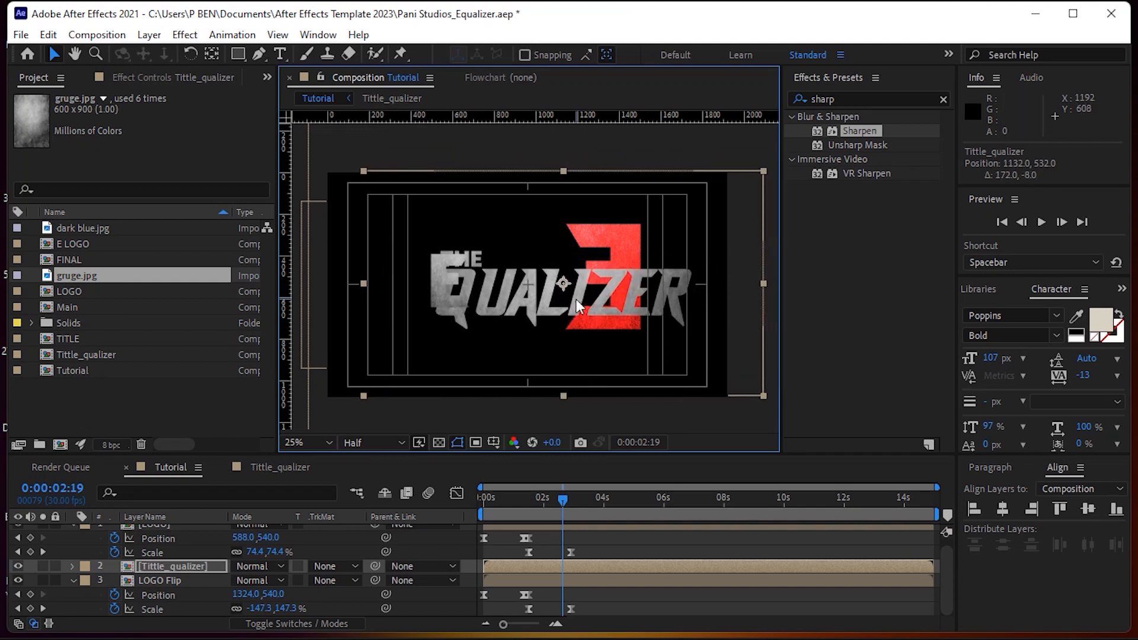
key("ctrl+z")
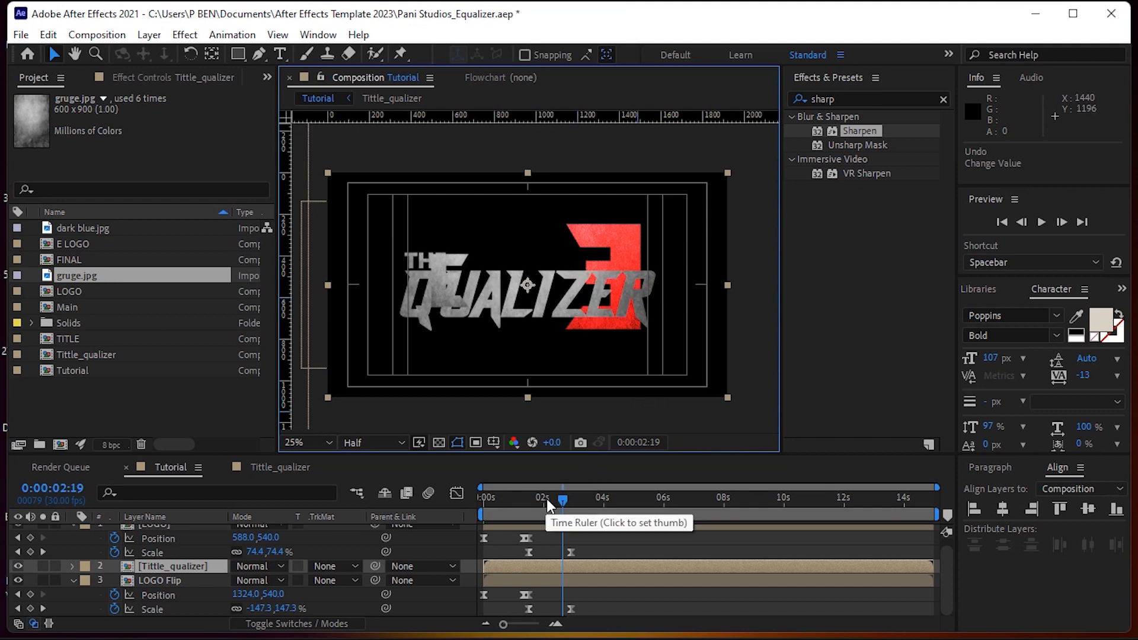
Create a black solid named mask directly above Tittle_qualizer and hide it.
mouse_move(562, 500)
left_mouse_down()
mouse_move(524, 501)
mouse_move(570, 502)
left_mouse_up()
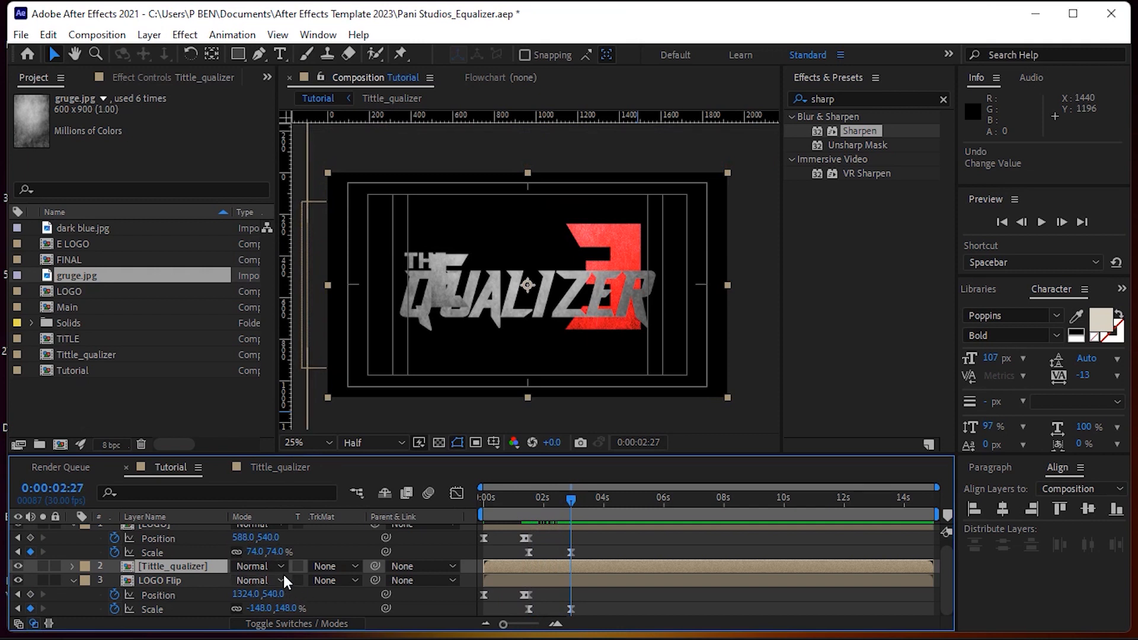
scroll(155, 522, "up", 1)
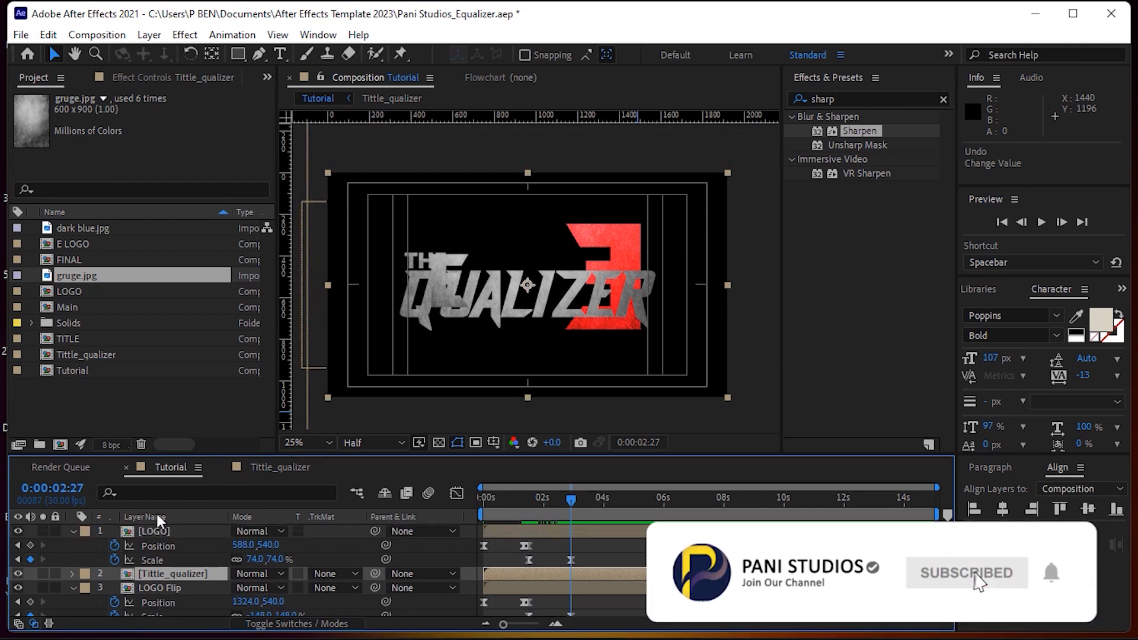
left_click(72, 528)
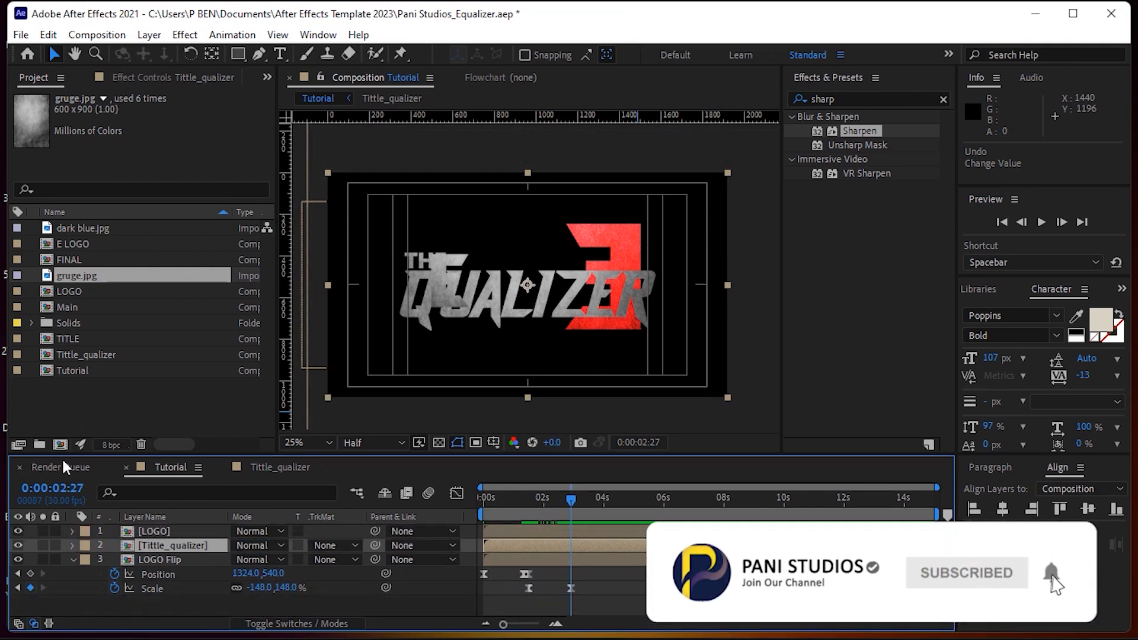
left_click(71, 558)
left_click(147, 36)
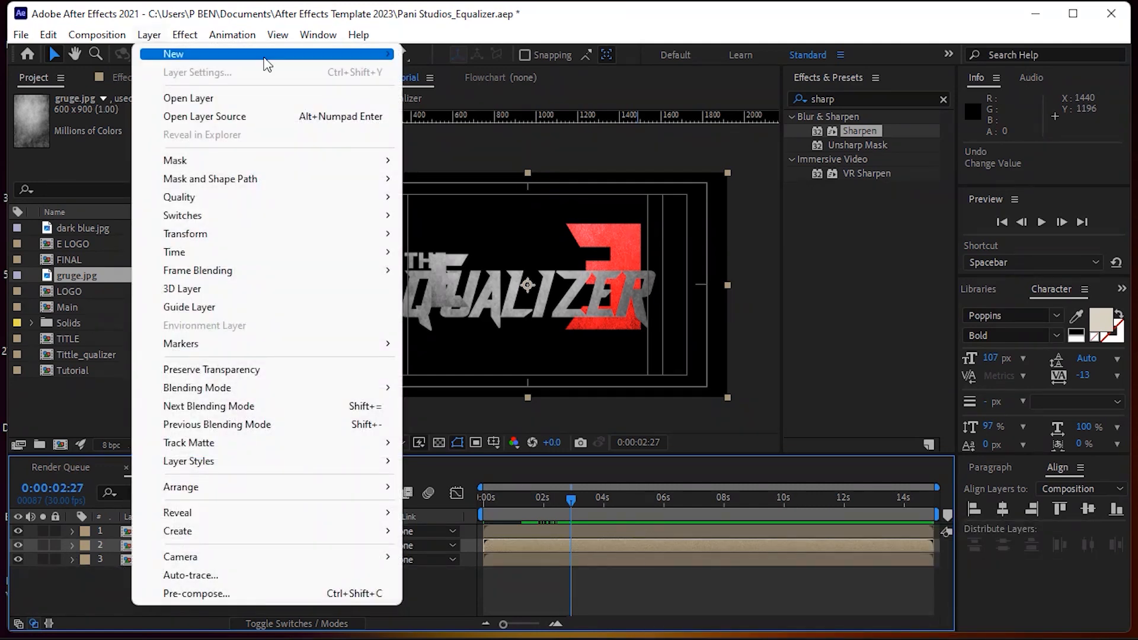
mouse_move(379, 49)
left_click(466, 74)
type("mask")
key("Return")
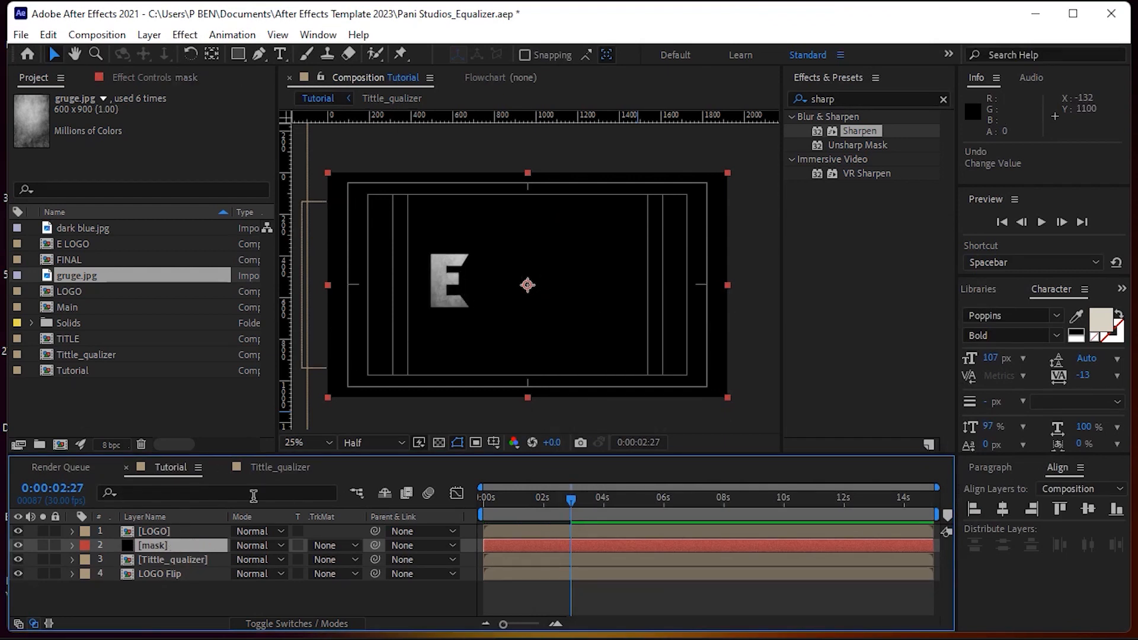
left_click(18, 544)
At 0:00:00:27, draw a rectangular mask on the mask solid from about x -108 to 560, extending beyond the frame's height.
mouse_move(511, 501)
left_mouse_down()
mouse_move(497, 503)
mouse_move(511, 501)
left_mouse_up()
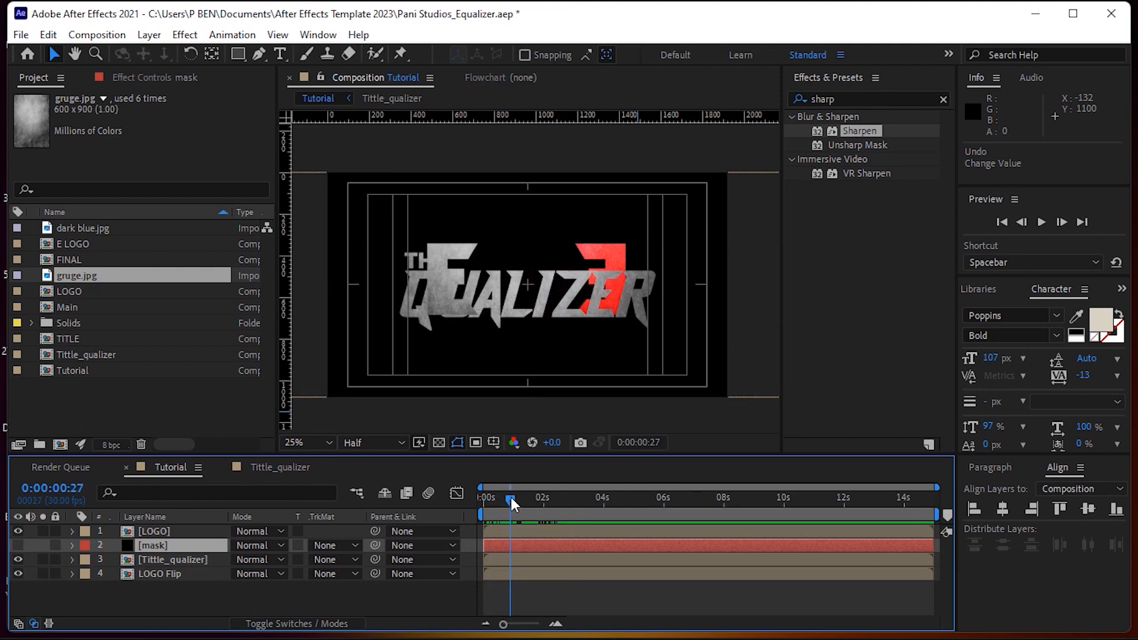
left_click(238, 55)
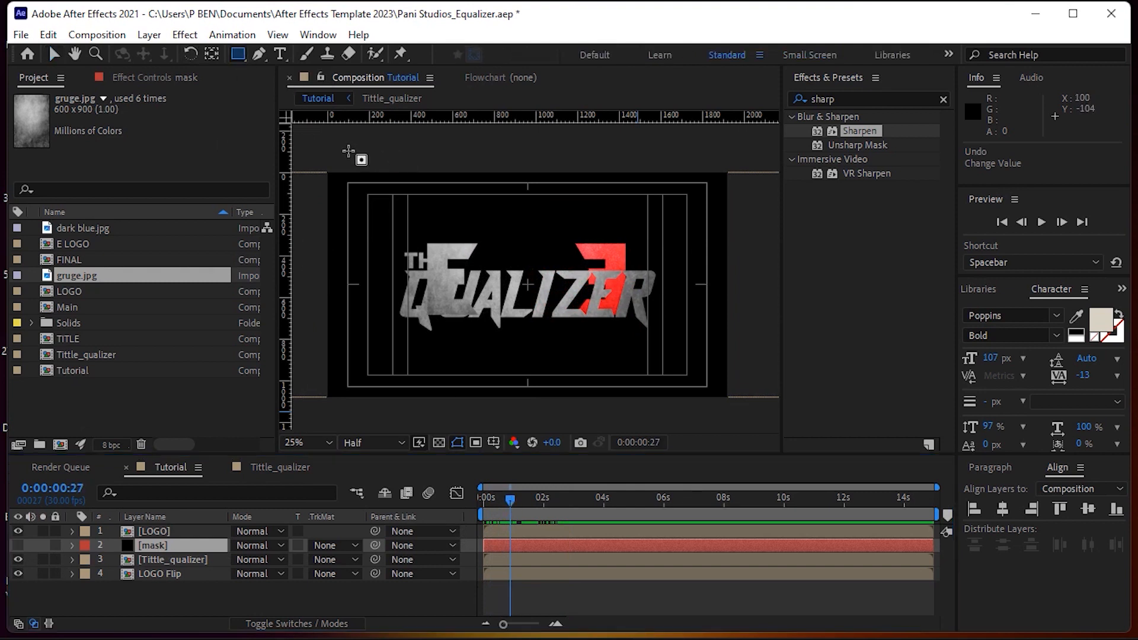
left_click_drag(304, 155, 444, 421)
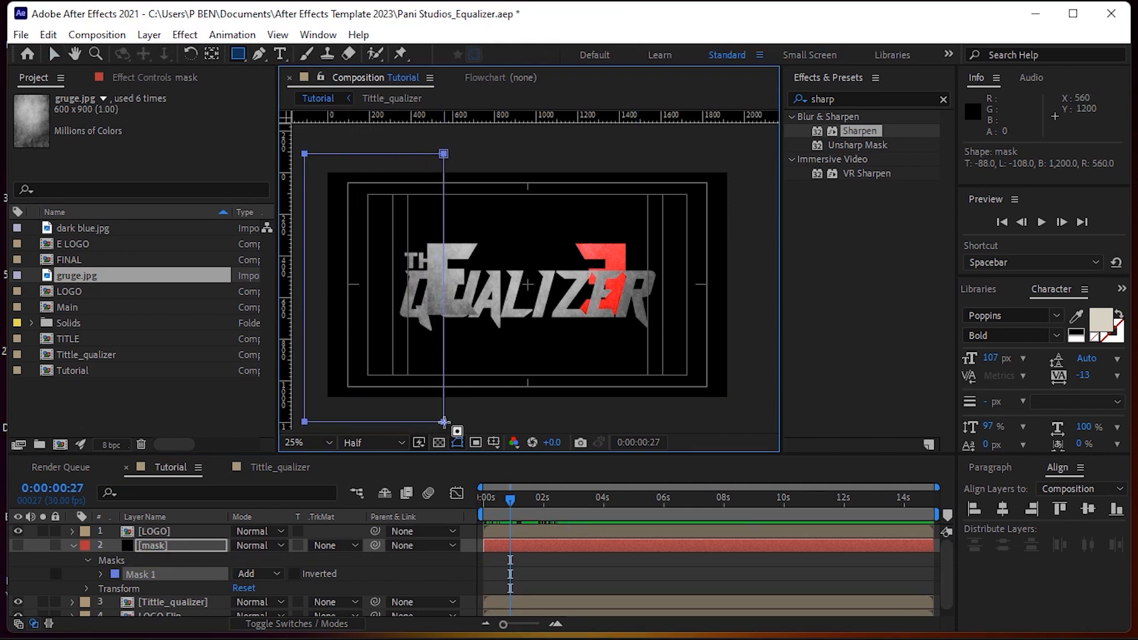
left_click(73, 544)
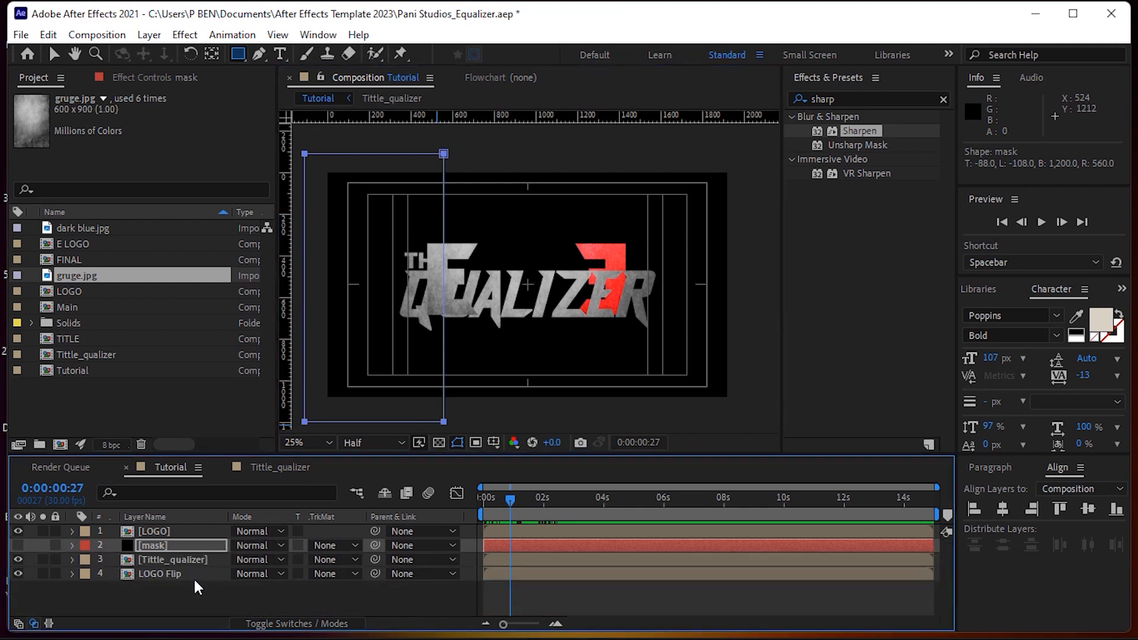
Set the track matte of Tittle_qualizer to Alpha Inverted, using the mask solid.
left_click(192, 560)
left_click(336, 556)
left_click(385, 506)
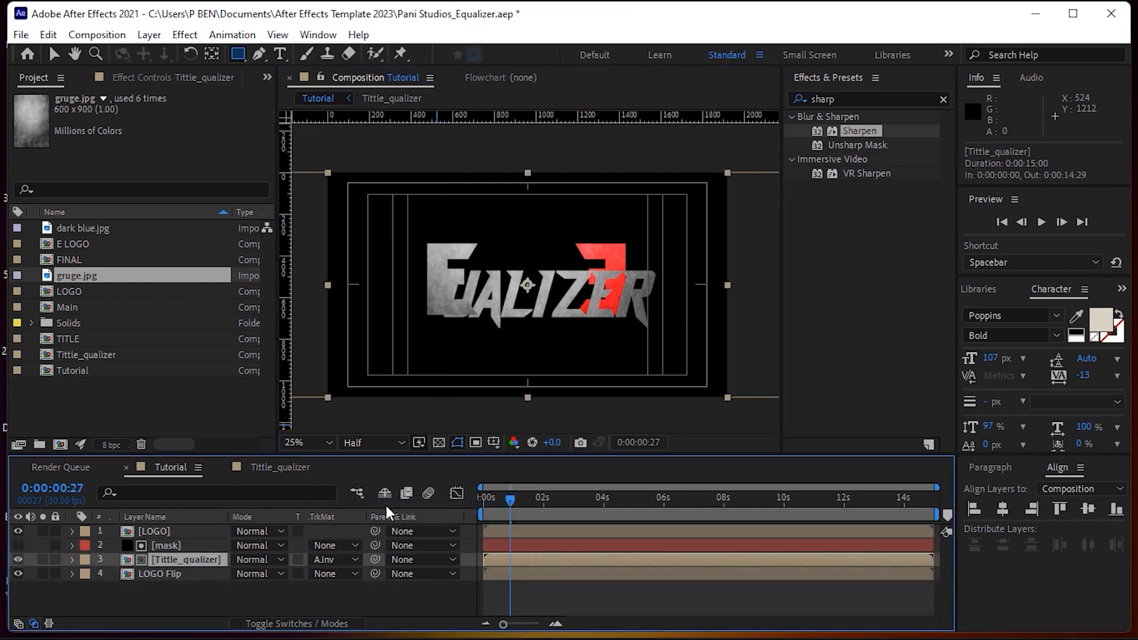
With Tittle_qualizer soloed, set its Position to 1125, 540 and add a Position keyframe at 0:00:01:18.
key("p")
left_click(43, 559)
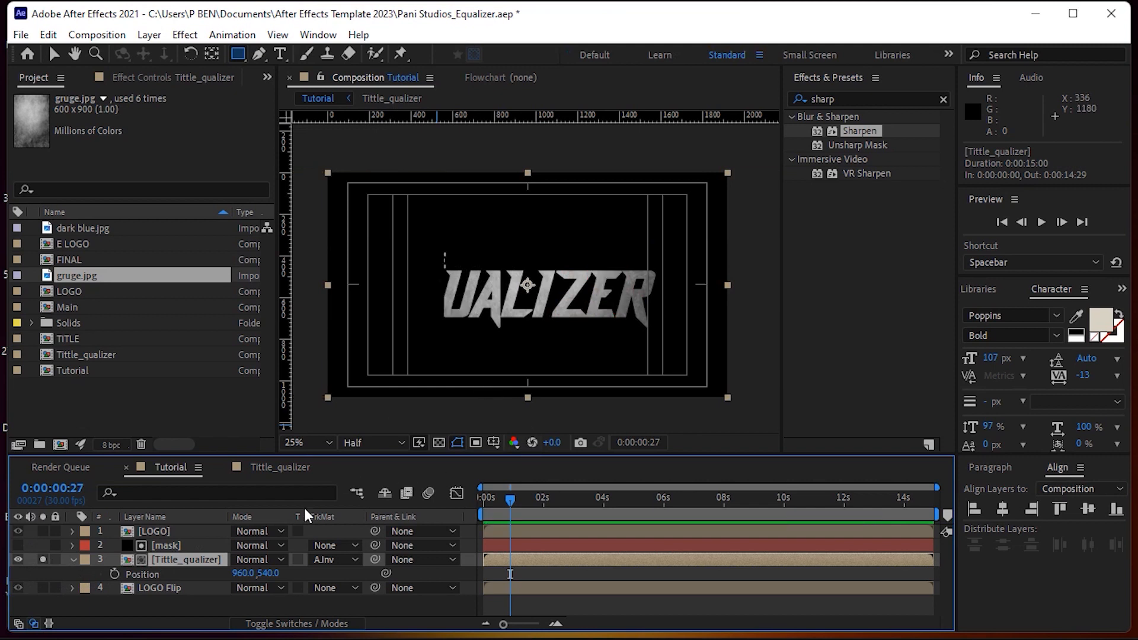
left_click_drag(261, 578, 545, 553)
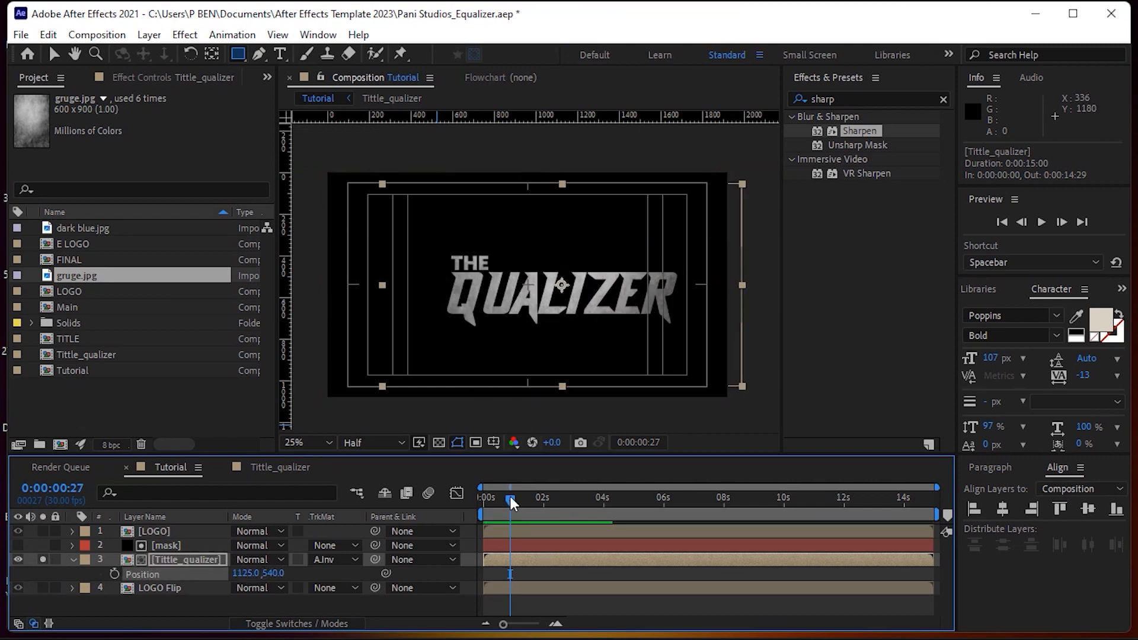
left_click_drag(508, 495, 532, 495)
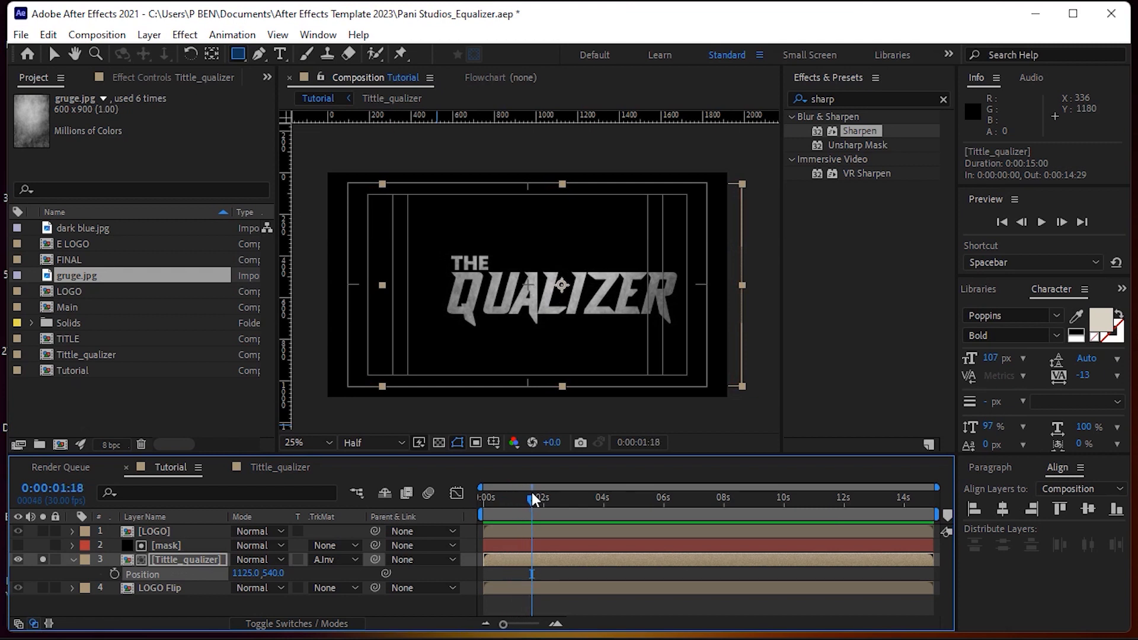
left_click(114, 574)
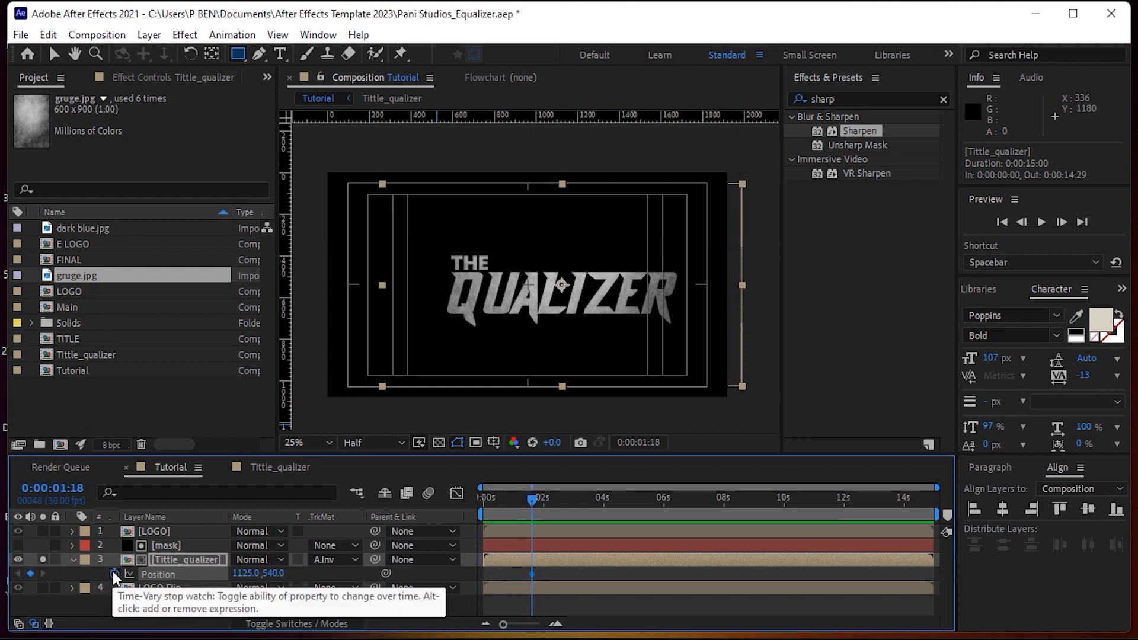
At 0:00:00:03, set Tittle_qualizer's Position to -171, 540 to keyframe the title's starting point.
left_click_drag(507, 503, 487, 503)
left_click_drag(249, 570, 170, 561)
left_click_drag(259, 574, 21, 625)
left_click_drag(255, 574, 80, 585)
left_click_drag(243, 571, 6, 584)
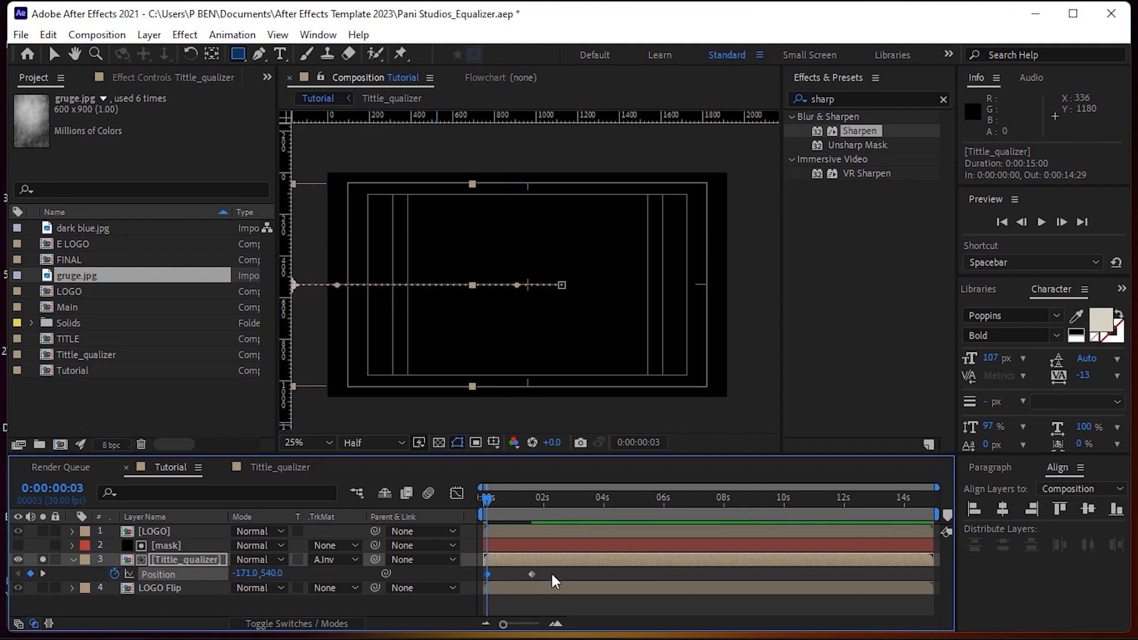
Apply Easy Ease to both Position keyframes of Tittle_qualizer.
right_click(529, 578)
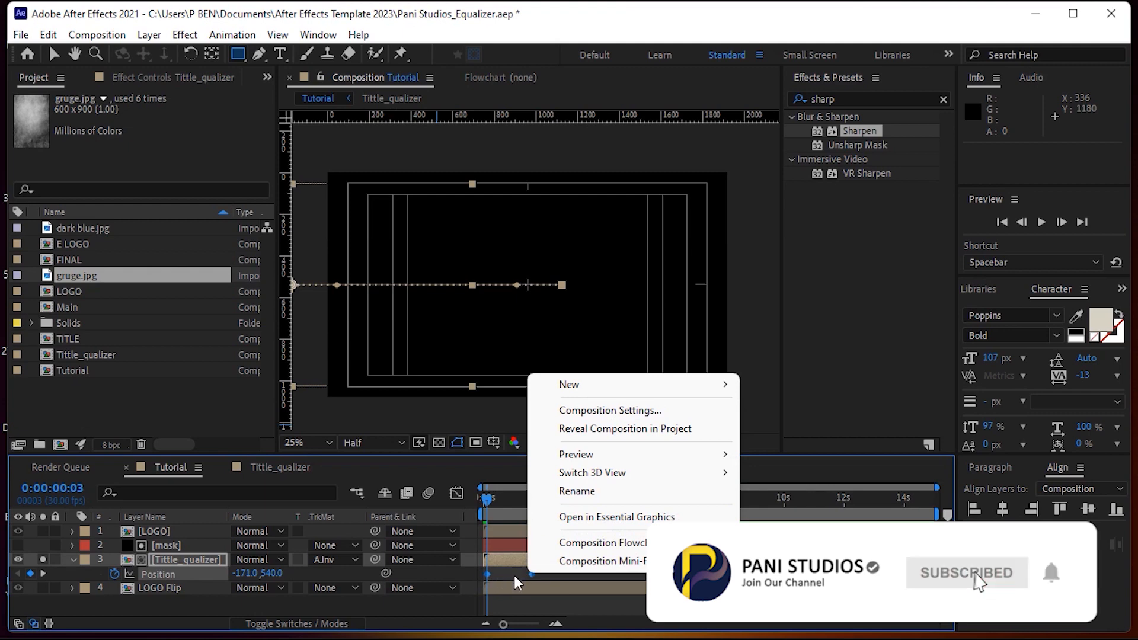
right_click(530, 574)
mouse_move(601, 563)
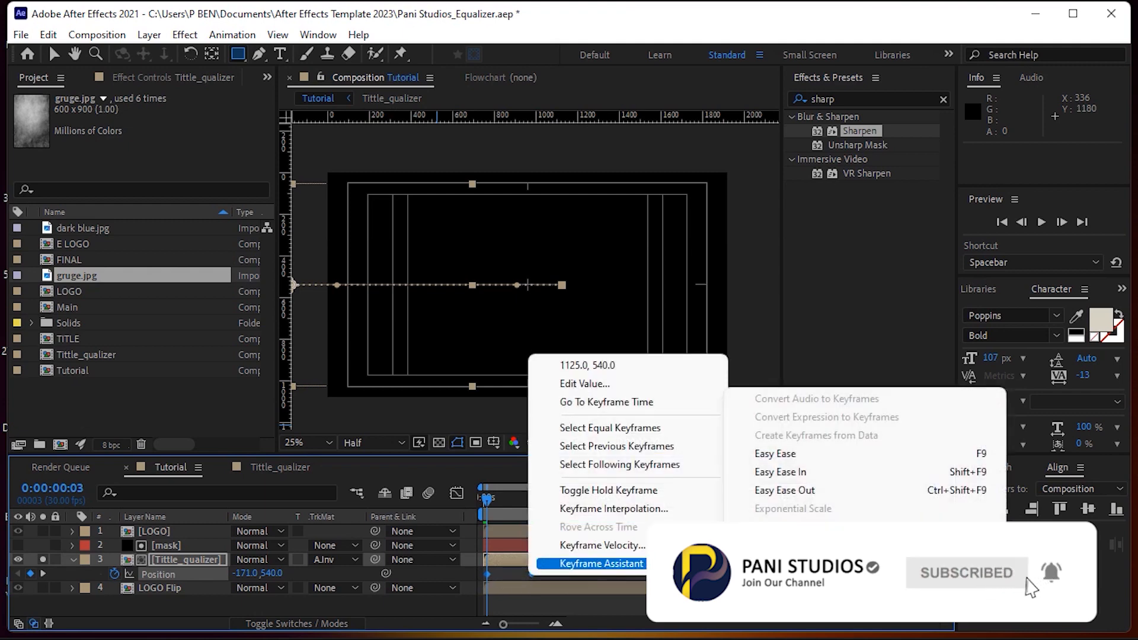
left_click(775, 453)
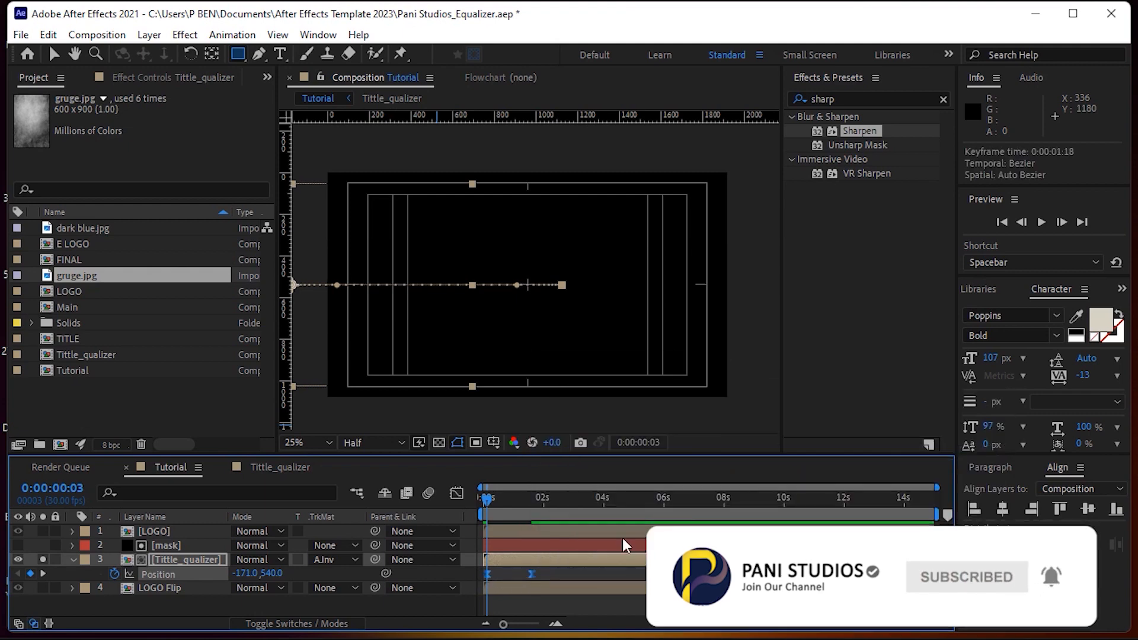
Reshape the Position speed graph by extending the ending keyframe's influence far toward the first keyframe, and preview the motion.
left_click(455, 493)
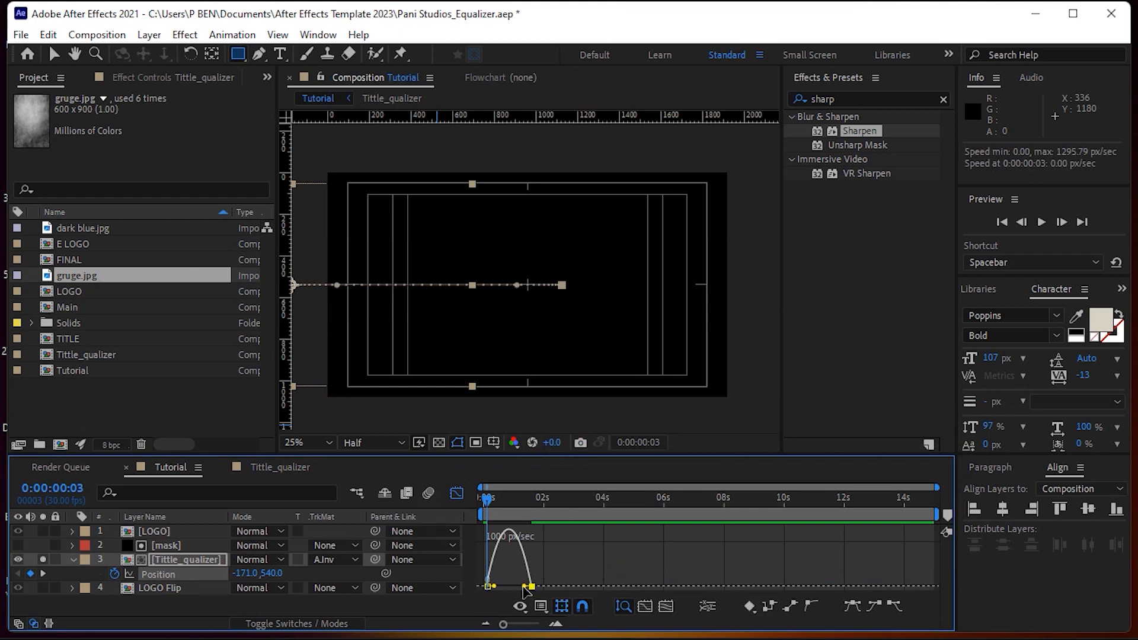
left_click_drag(523, 586, 494, 587)
left_click(455, 493)
key("space")
key("space")
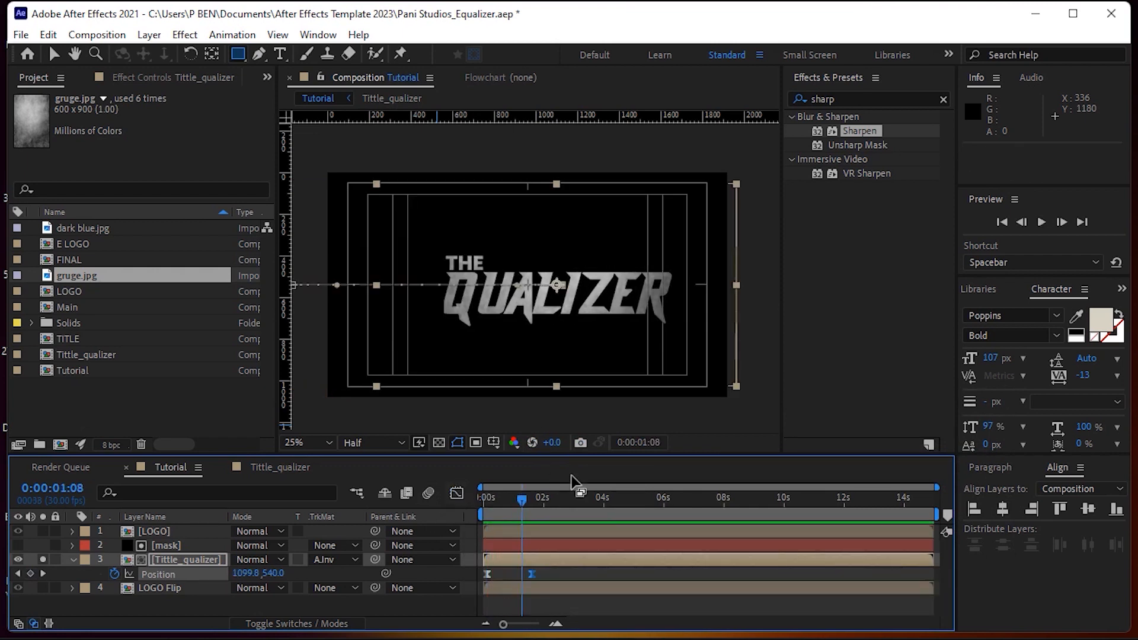
Unsolo Tittle_qualizer and shift its Position keyframes so the move runs from about 0:00:01:13 to 0:00:02:14.
left_click(43, 559)
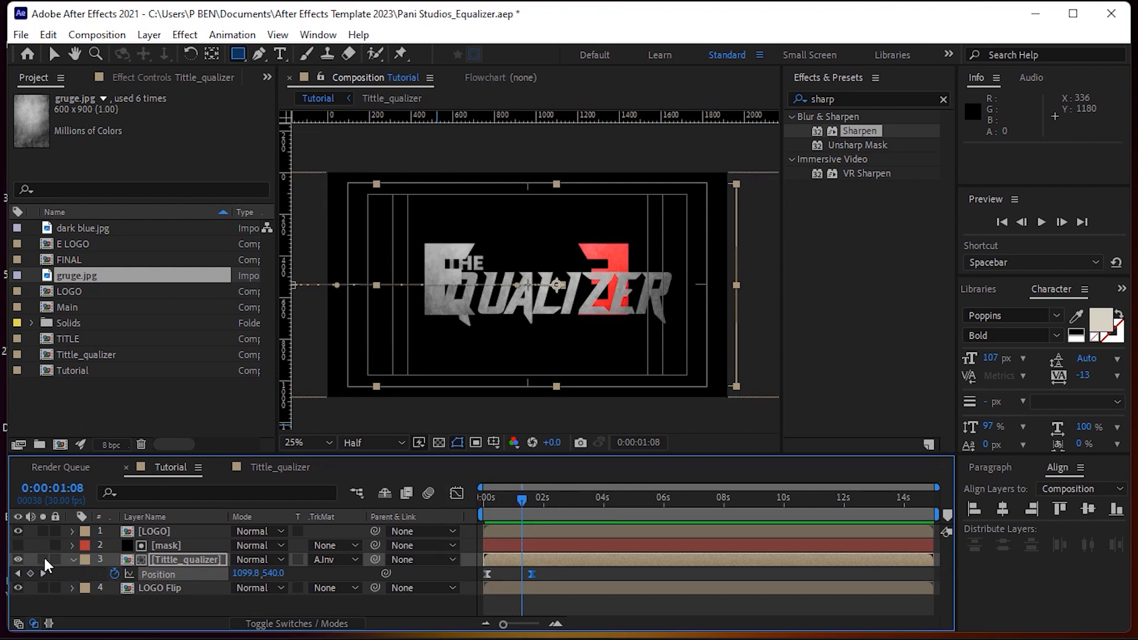
key("space")
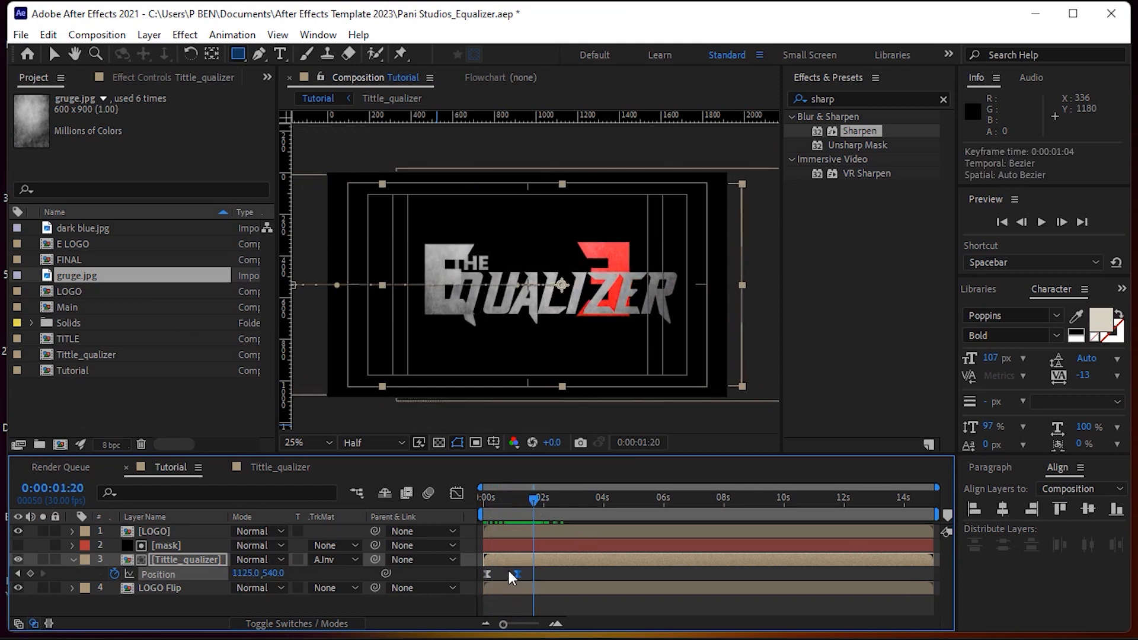
mouse_move(544, 571)
left_mouse_down()
mouse_move(483, 581)
mouse_move(553, 578)
left_mouse_up()
left_click(542, 501)
mouse_move(544, 507)
left_mouse_down()
mouse_move(527, 505)
mouse_move(557, 505)
left_mouse_up()
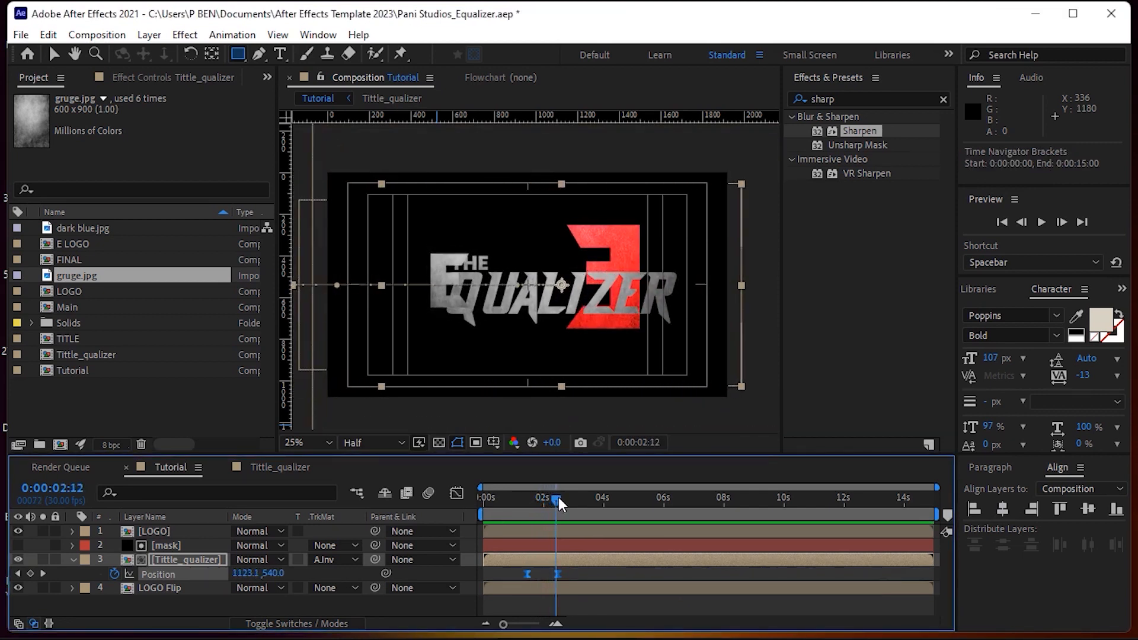
Reveal LOGO's Position and Scale, try a Position of 588, 595 at 0:00:02:14, and undo that change.
left_click(155, 531)
key("p")
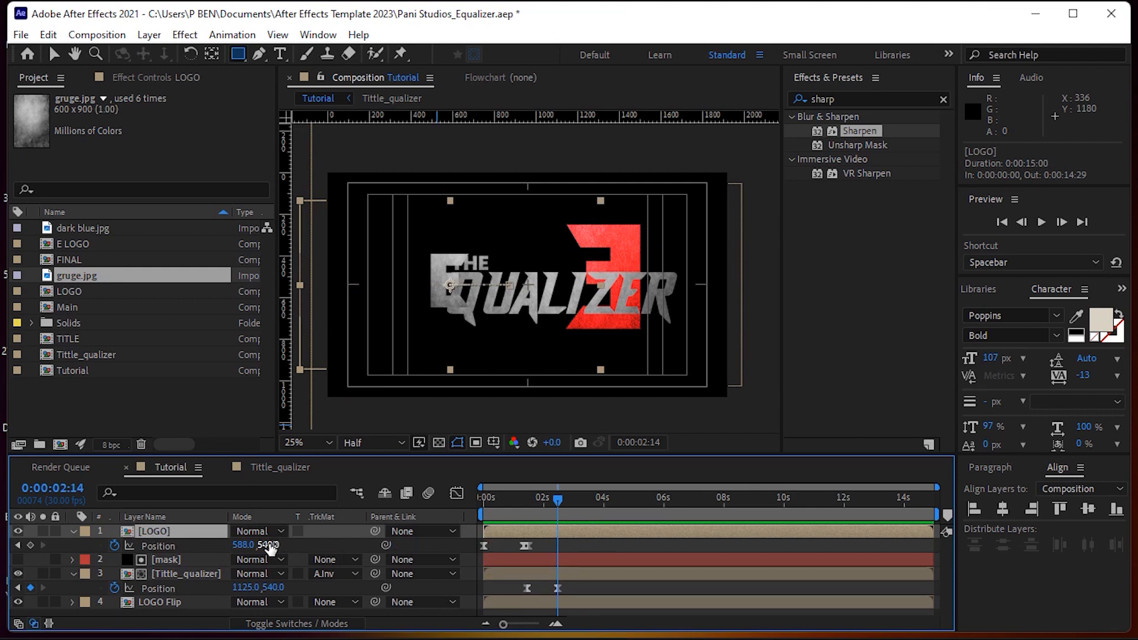
left_click_drag(271, 547, 476, 387)
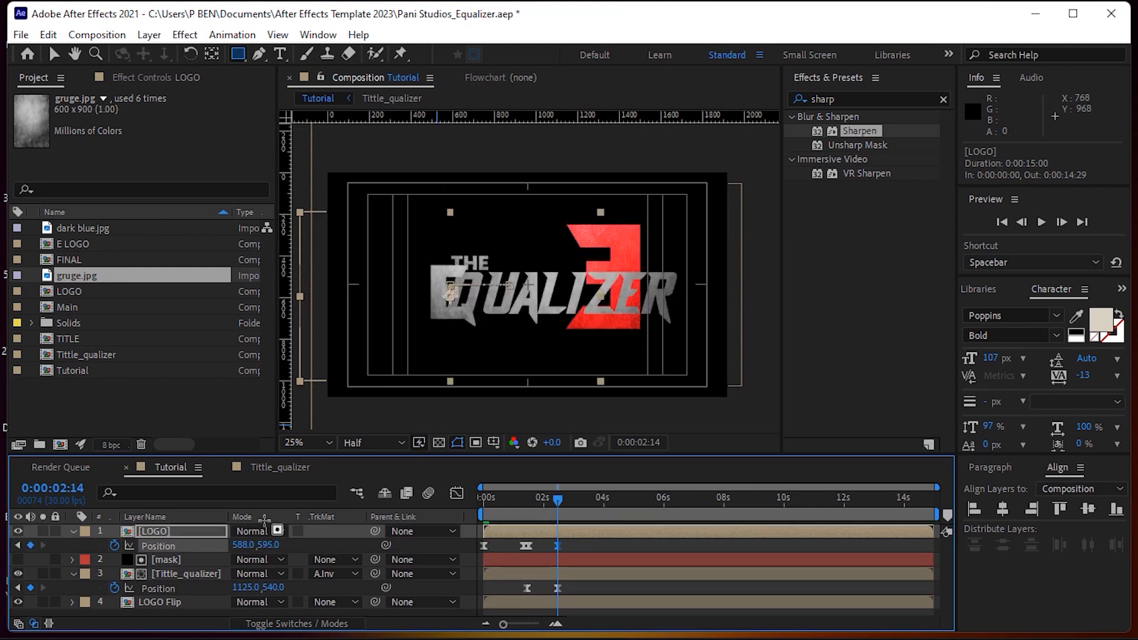
key("shift+s")
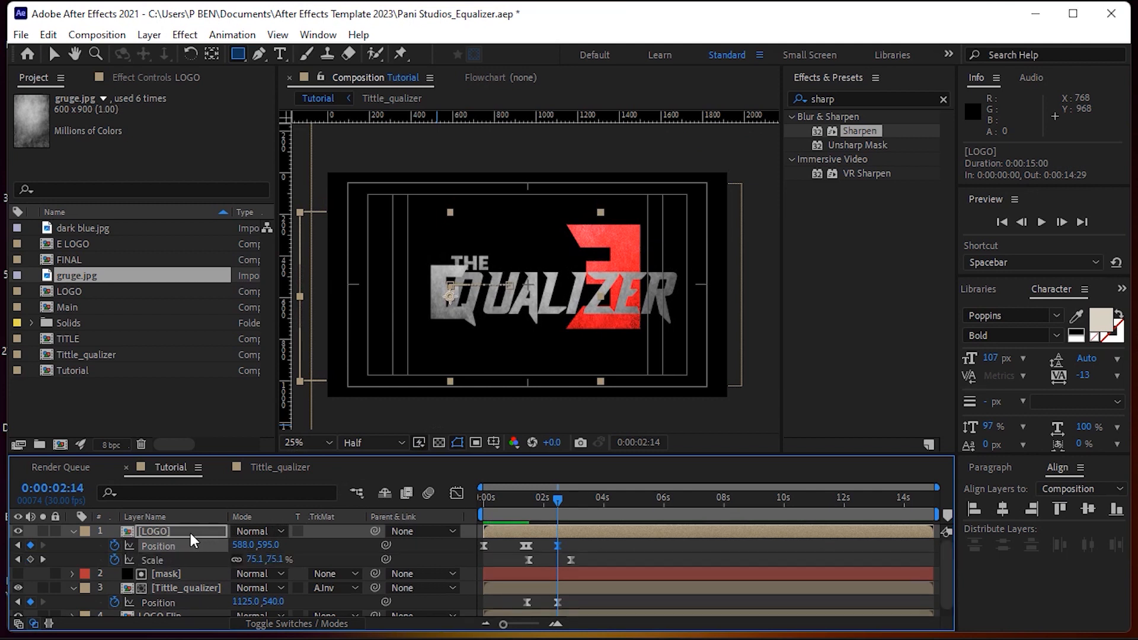
key("v")
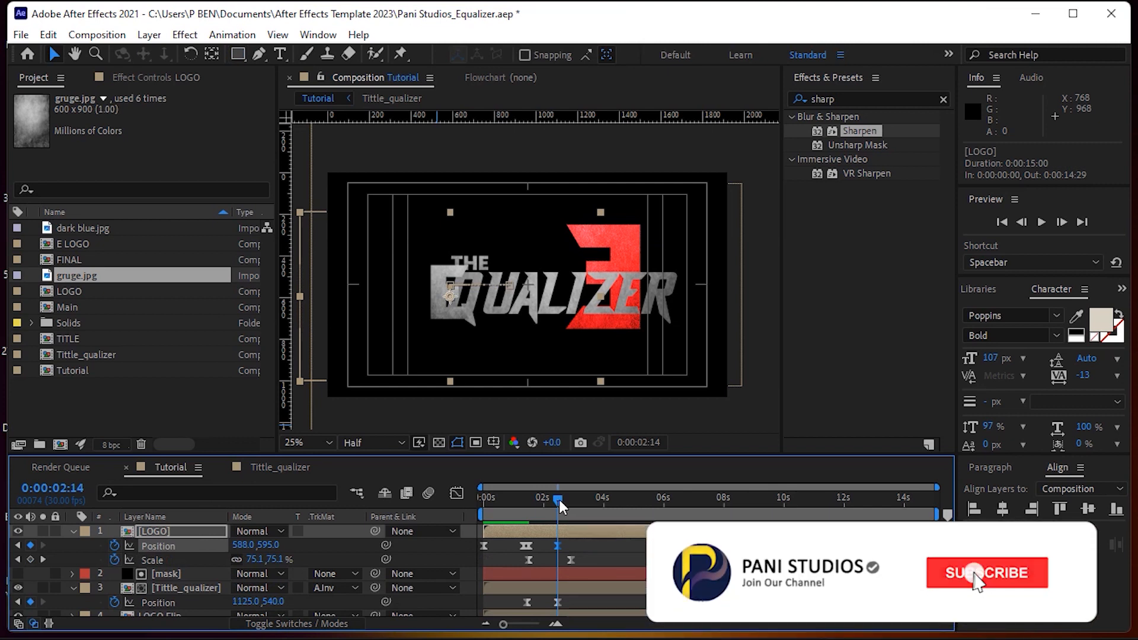
left_click_drag(560, 499, 557, 500)
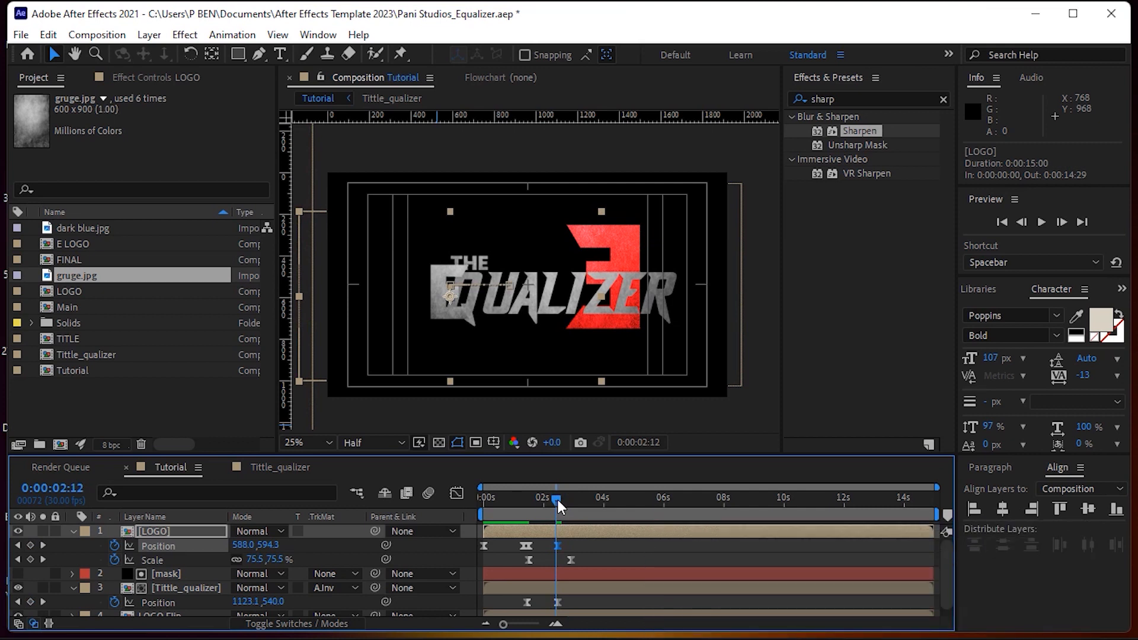
mouse_move(557, 500)
left_mouse_down()
mouse_move(574, 499)
mouse_move(557, 500)
left_mouse_up()
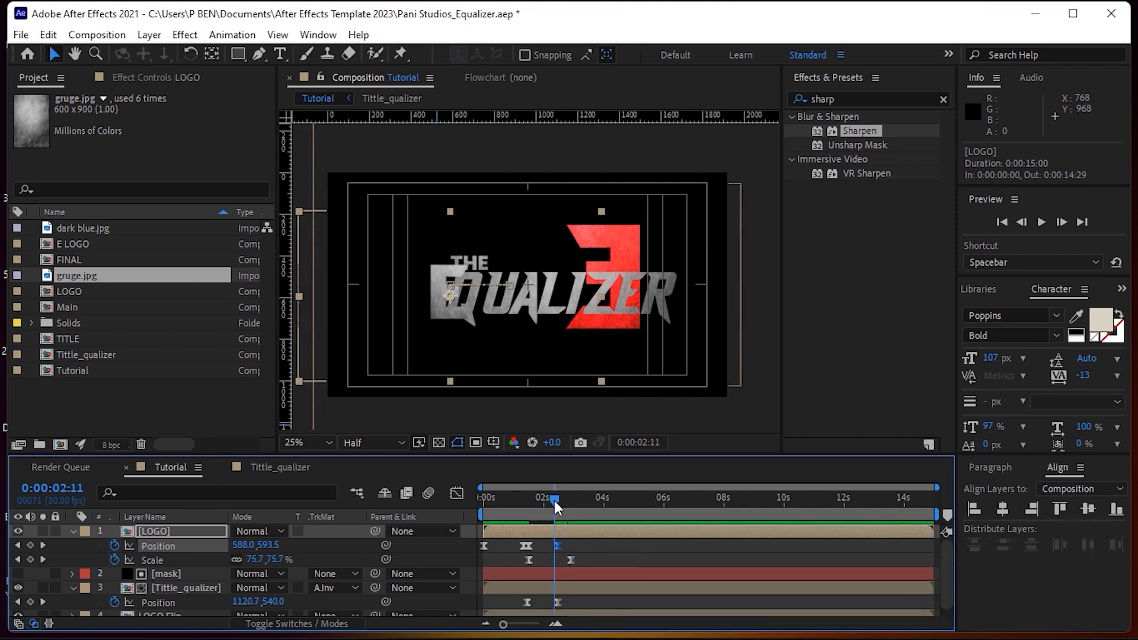
key("ctrl+z")
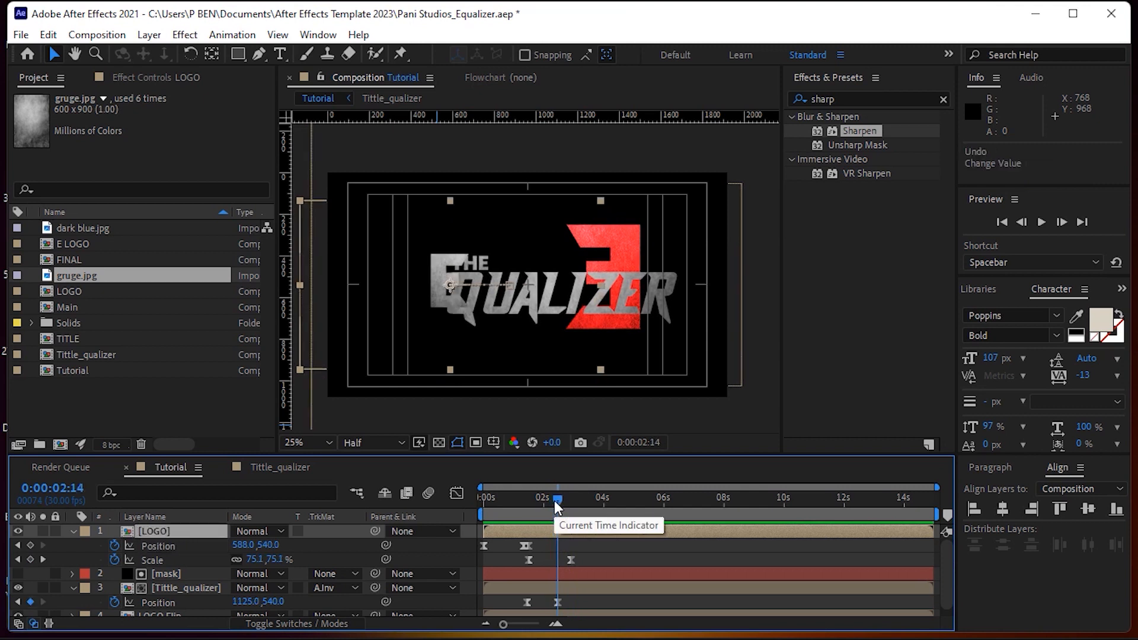
At 0:00:02:27, set LOGO's Position to 528, 610 and Scale to 70% so it aligns with the title text, and preview.
mouse_move(555, 503)
left_mouse_down()
mouse_move(577, 502)
mouse_move(567, 500)
left_mouse_up()
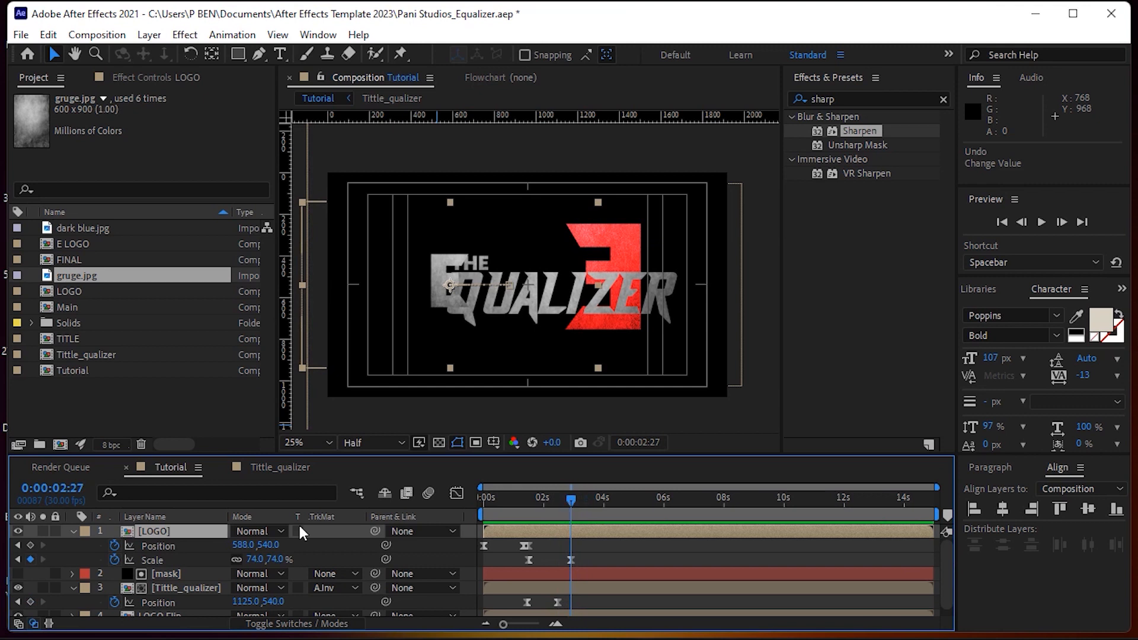
left_click_drag(254, 551, 174, 546)
left_click_drag(267, 550, 289, 574)
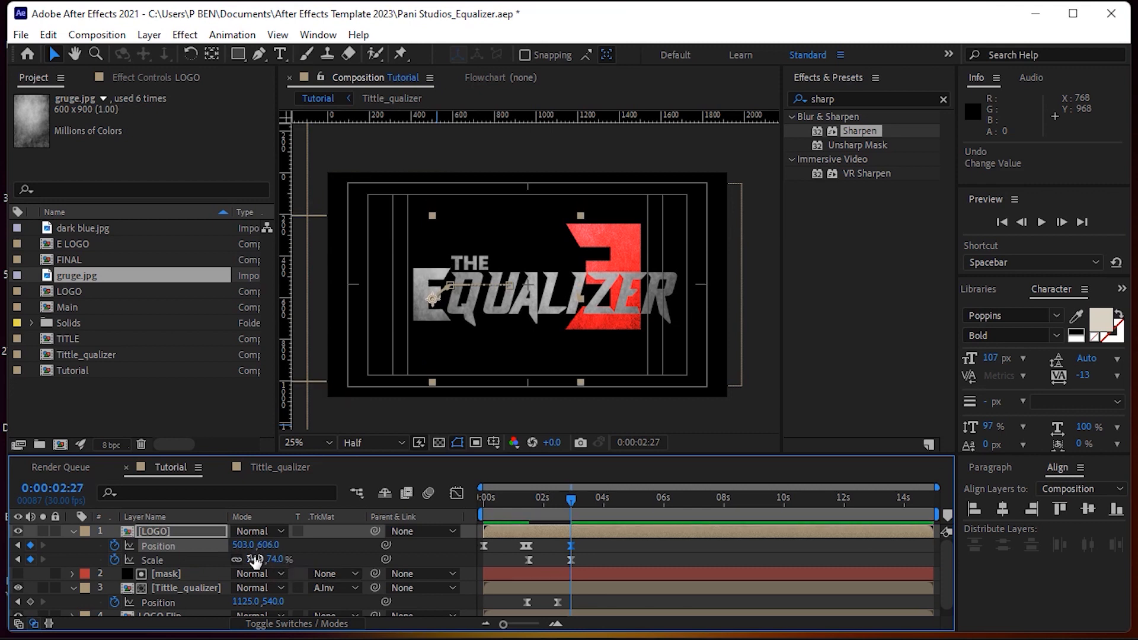
left_click_drag(253, 561, 243, 557)
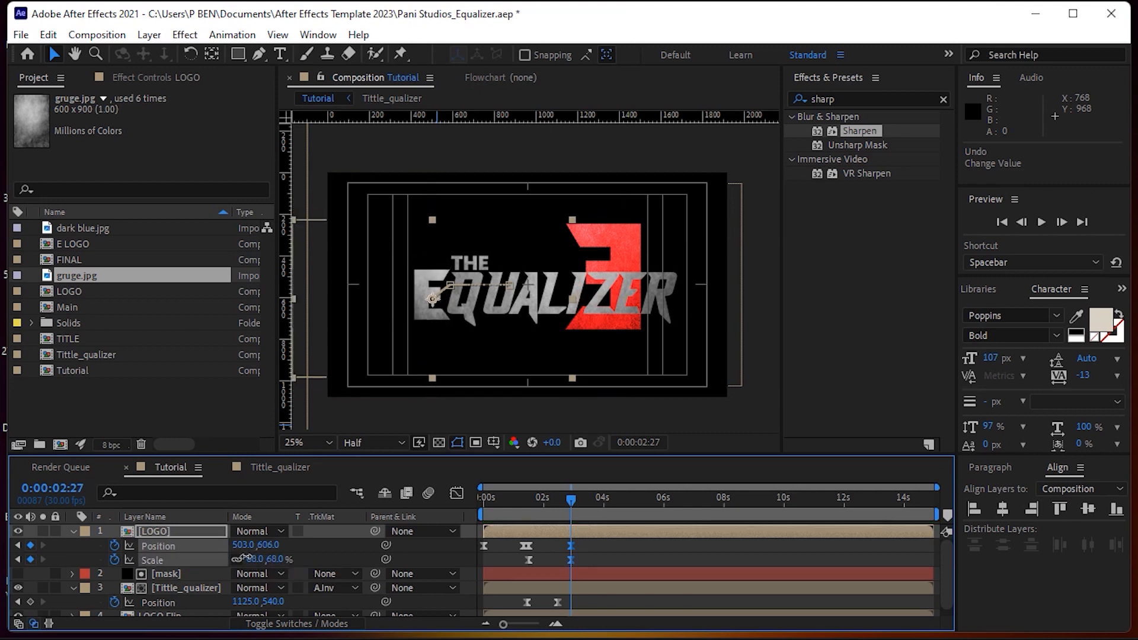
left_click_drag(270, 544, 297, 517)
key("ctrl+z")
key("ctrl+z")
left_click_drag(240, 545, 257, 539)
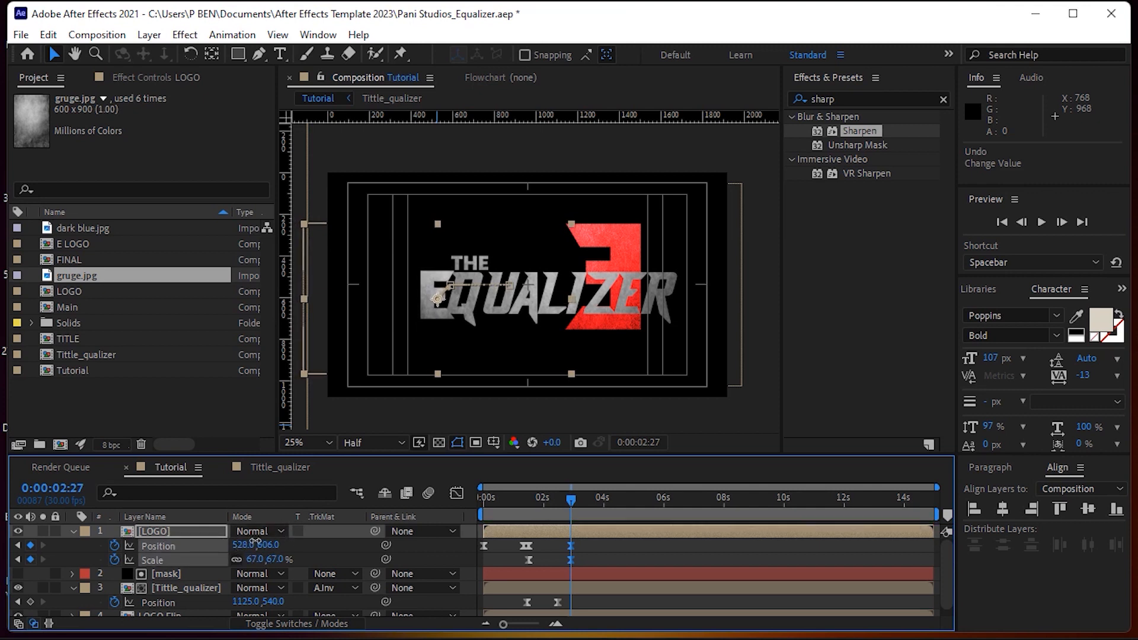
left_click_drag(250, 560, 247, 559)
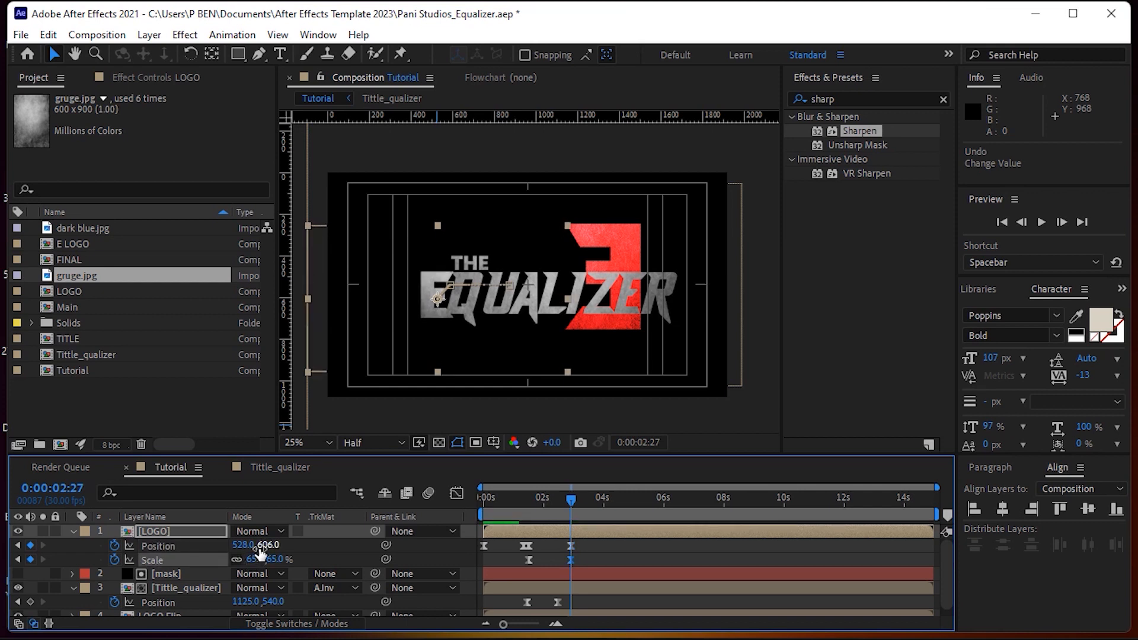
left_click_drag(263, 545, 249, 552)
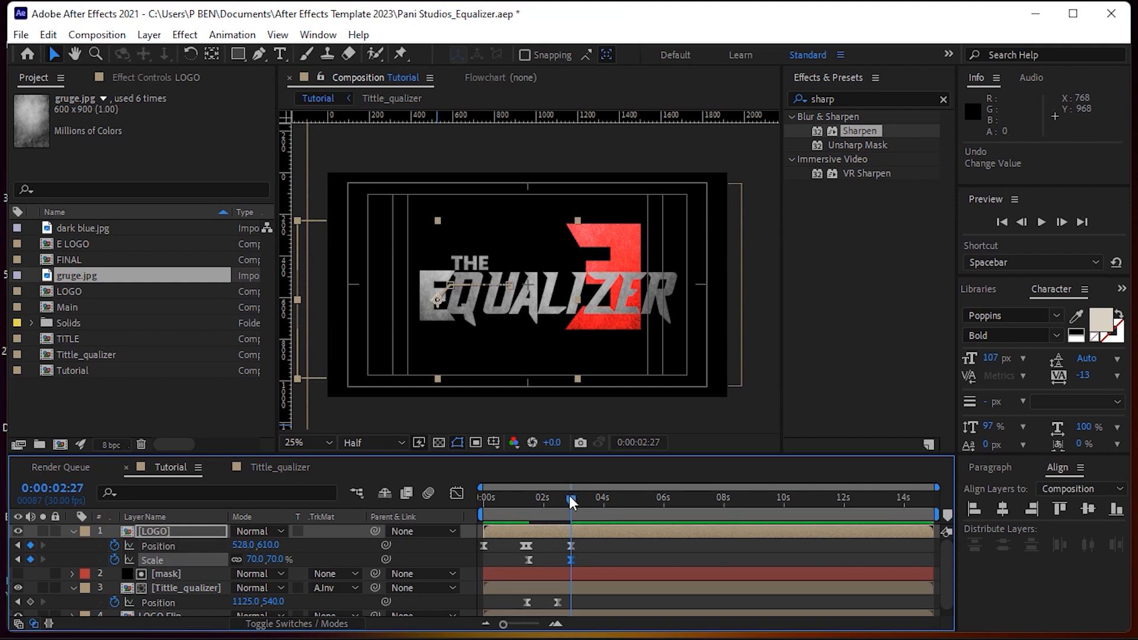
left_click_drag(569, 499, 464, 519)
key("space")
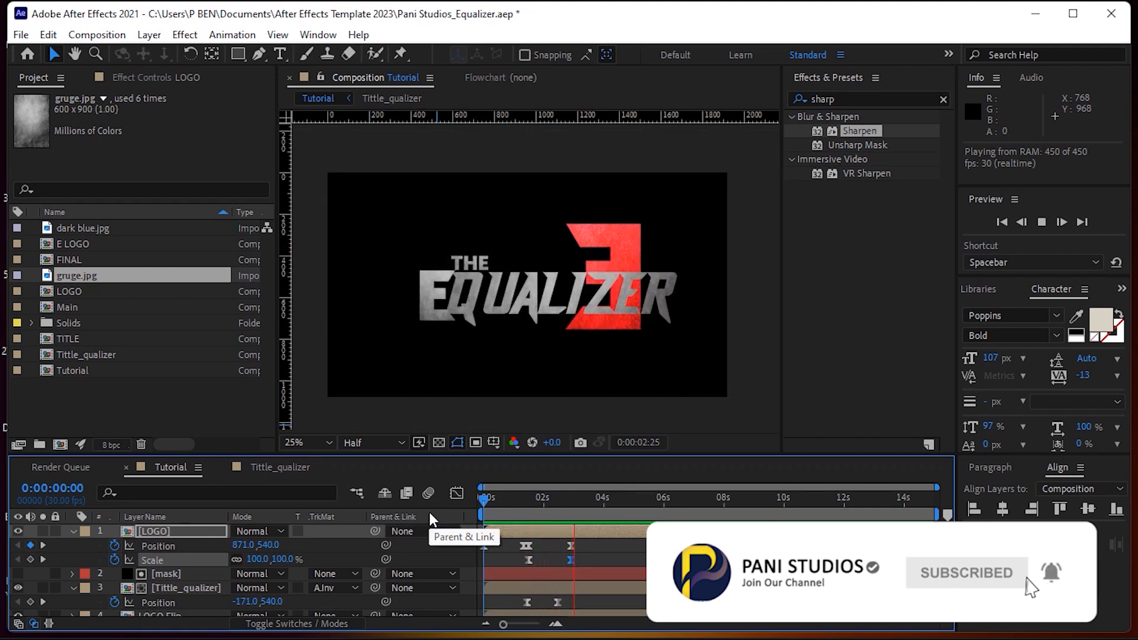
Move the ending keyframes of Tittle_qualizer's Position and LOGO's Position and Scale to 0:00:02:20, and preview the animation.
left_click(558, 600)
left_click_drag(558, 600, 563, 601)
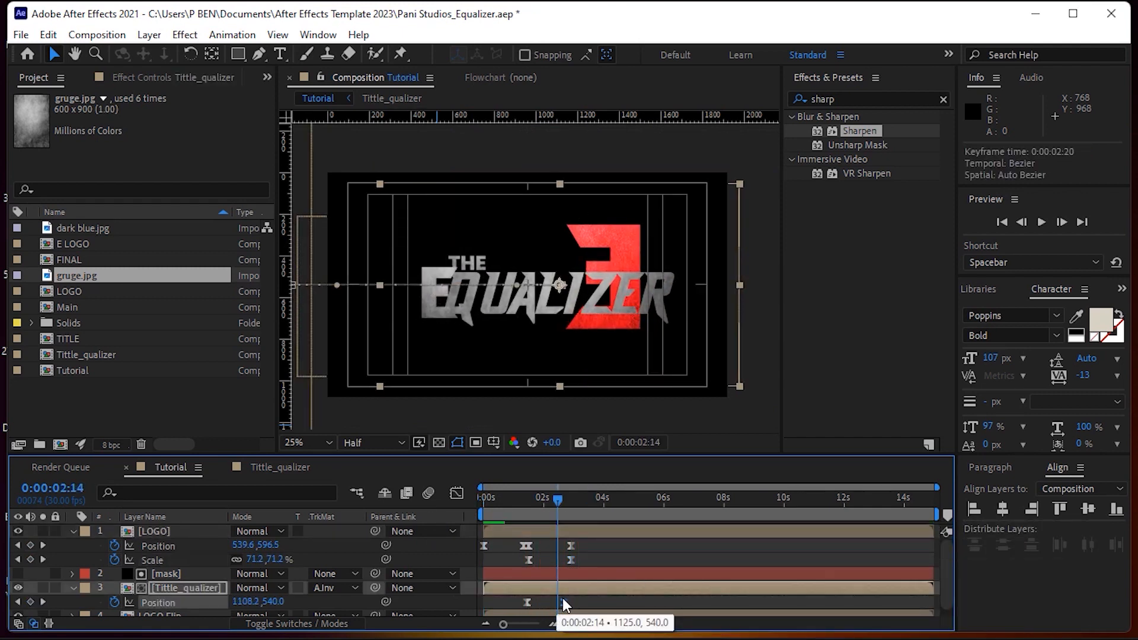
left_click_drag(570, 560, 563, 548)
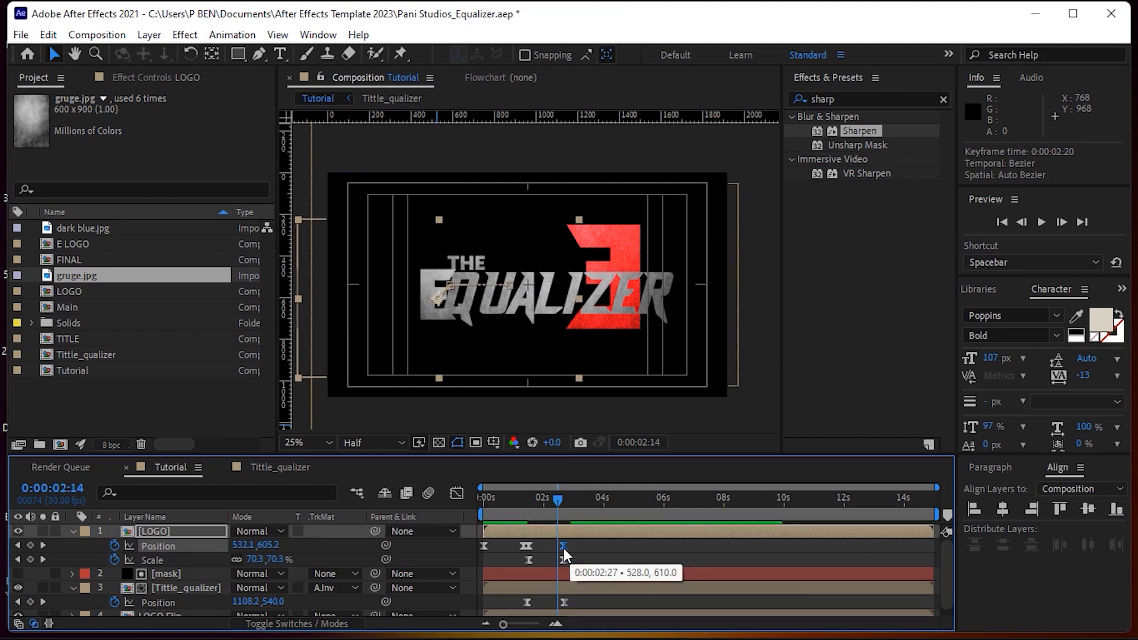
left_click_drag(528, 504, 466, 504)
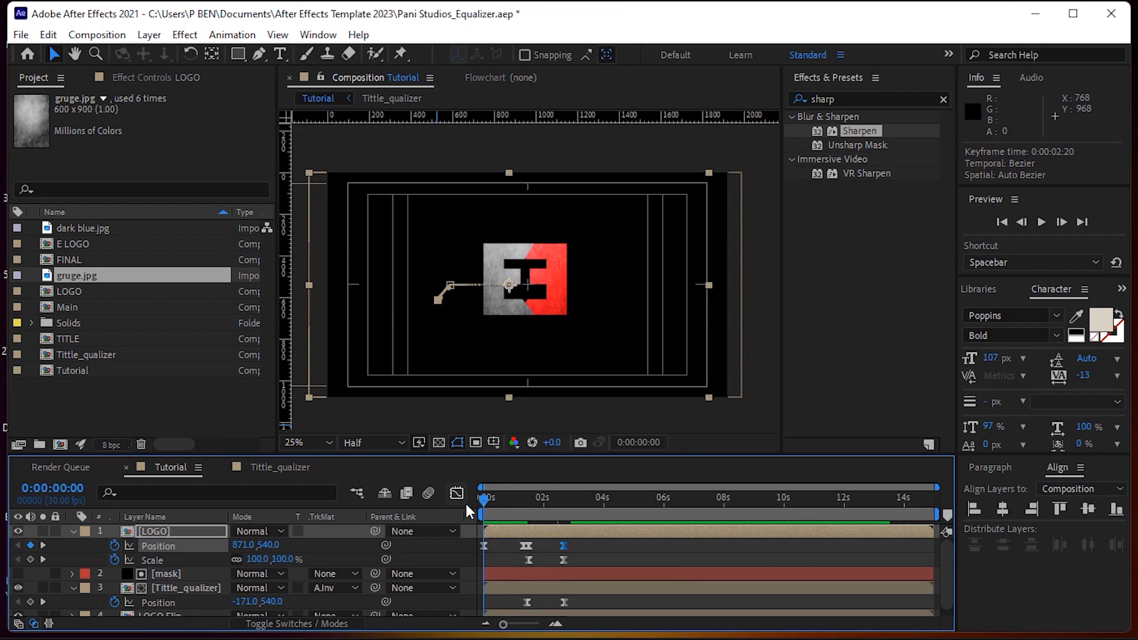
key("space")
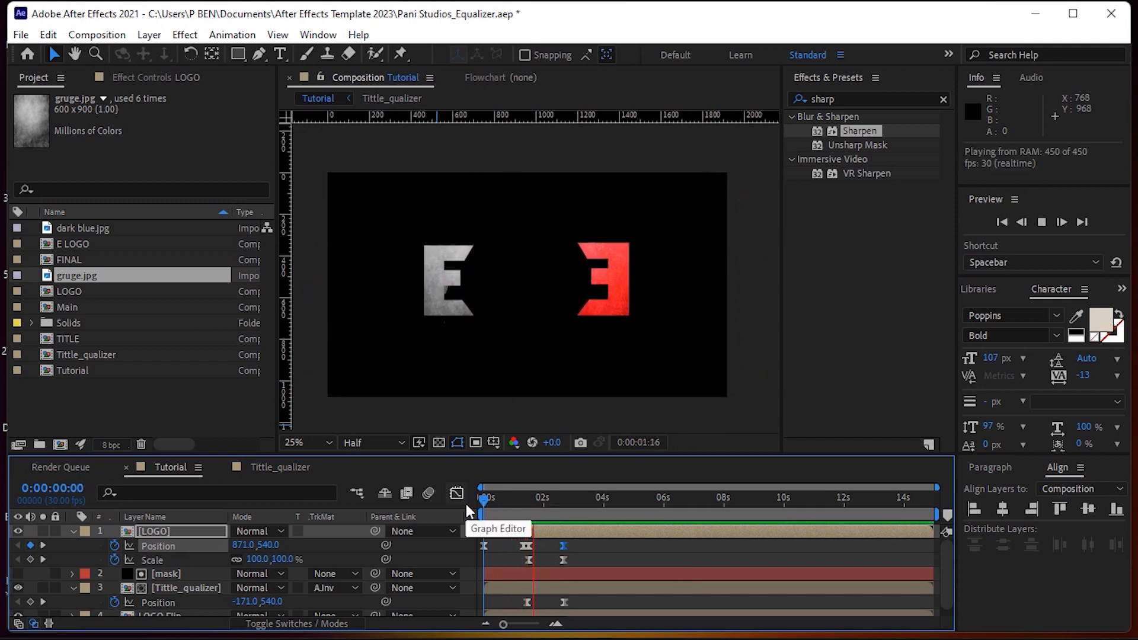
key("space")
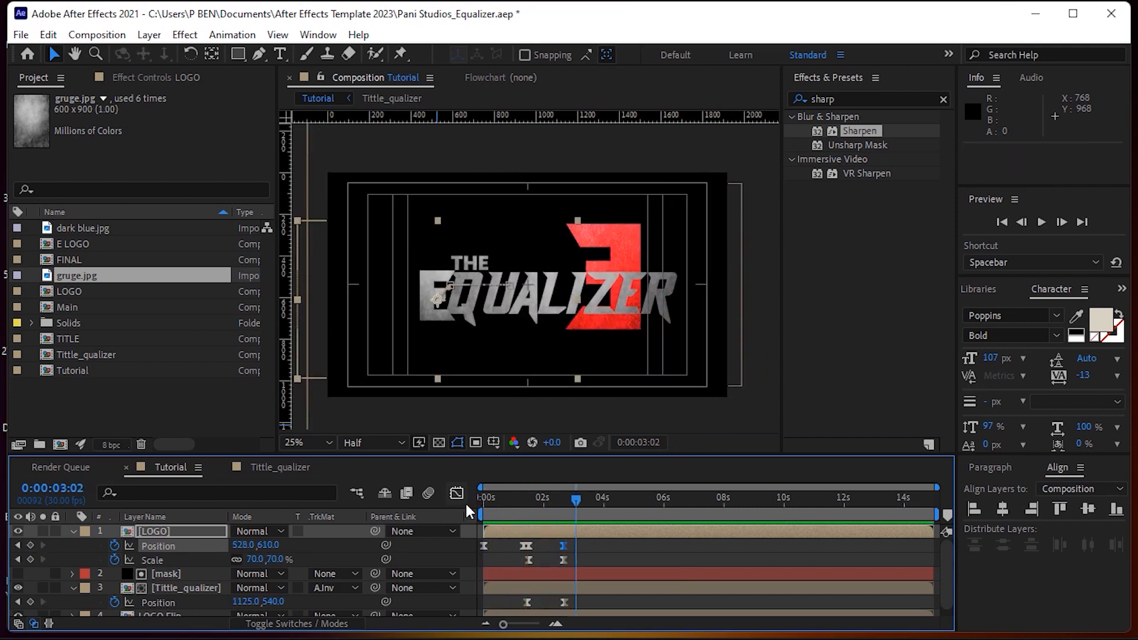
Move the ending keyframes of LOGO's Position and Scale and Tittle_qualizer's Position to 0:00:02:16, and preview from the beginning.
left_click(567, 500)
left_click_drag(567, 501, 546, 504)
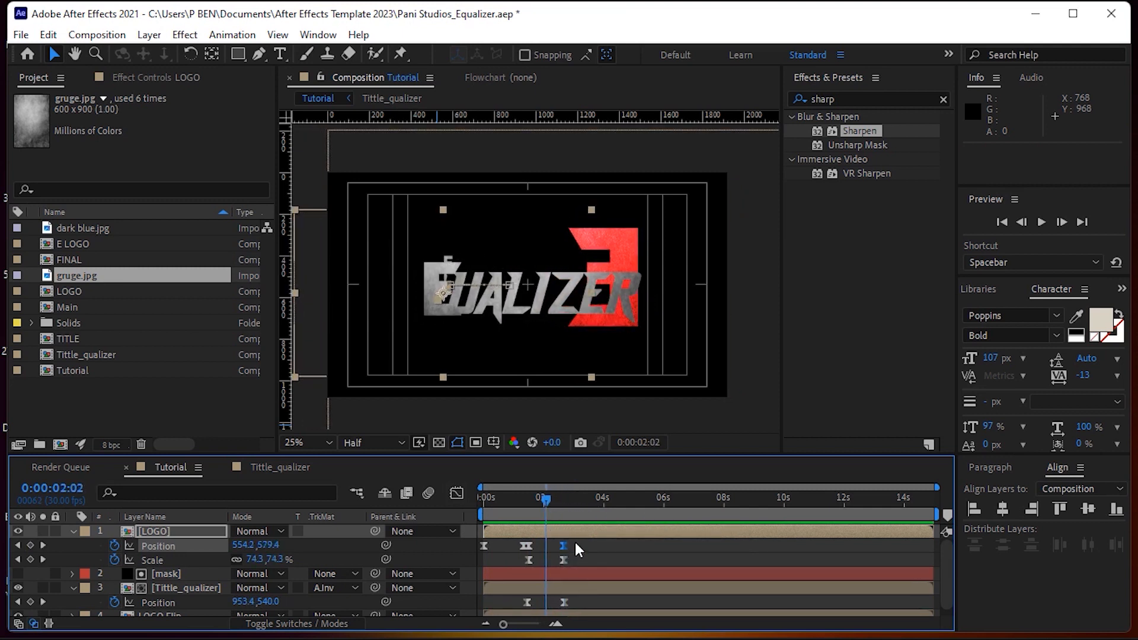
left_click_drag(575, 538, 556, 560)
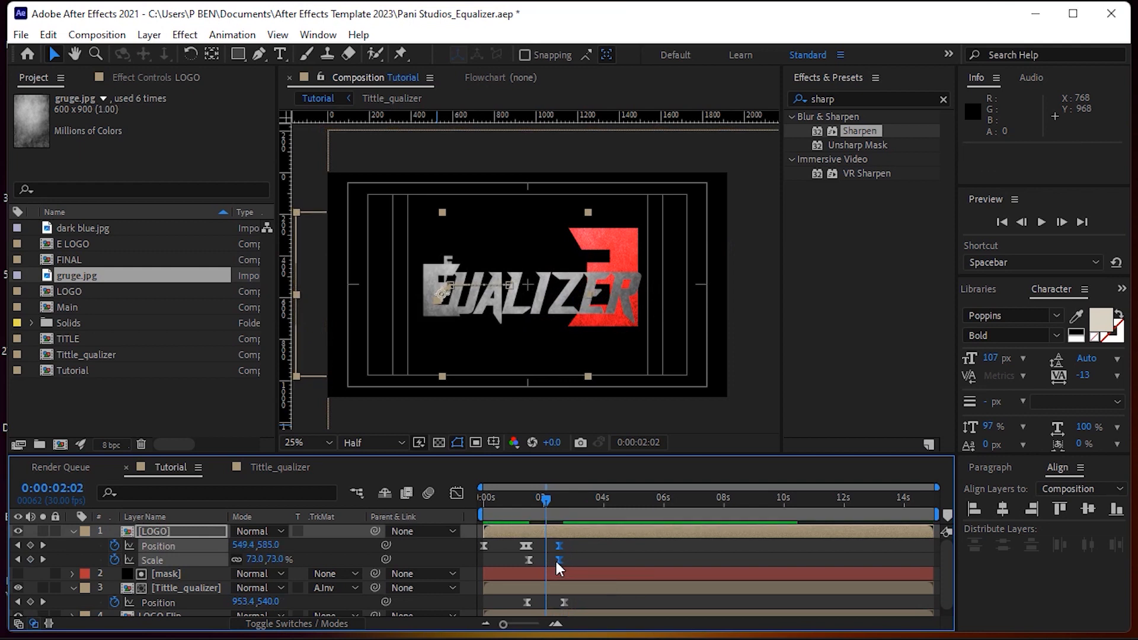
key("space")
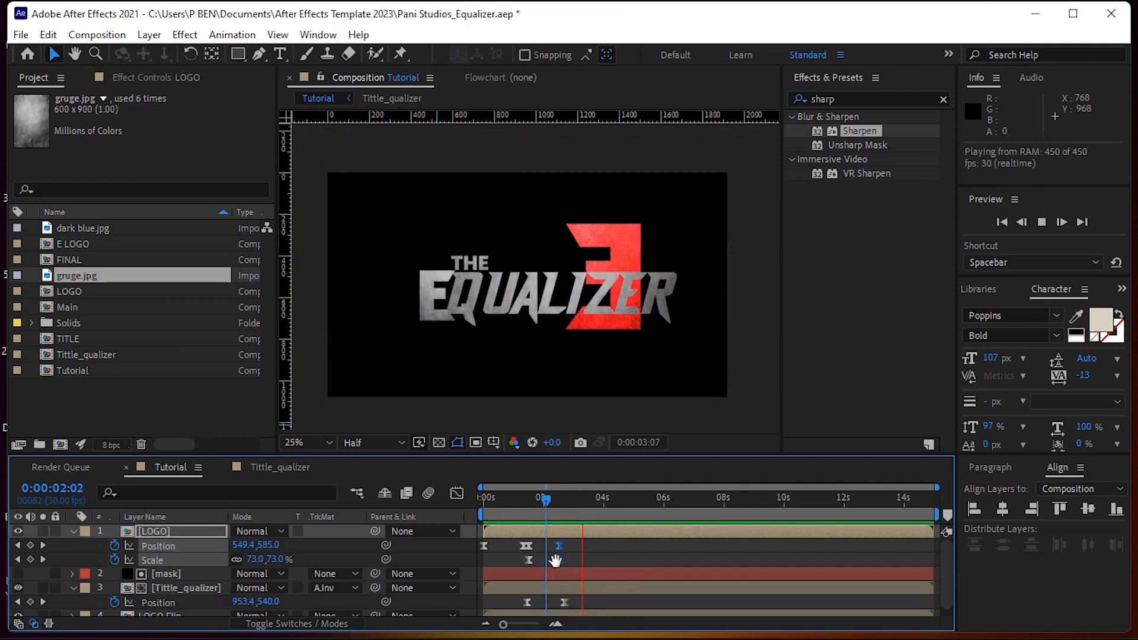
key("space")
left_click_drag(564, 609, 559, 609)
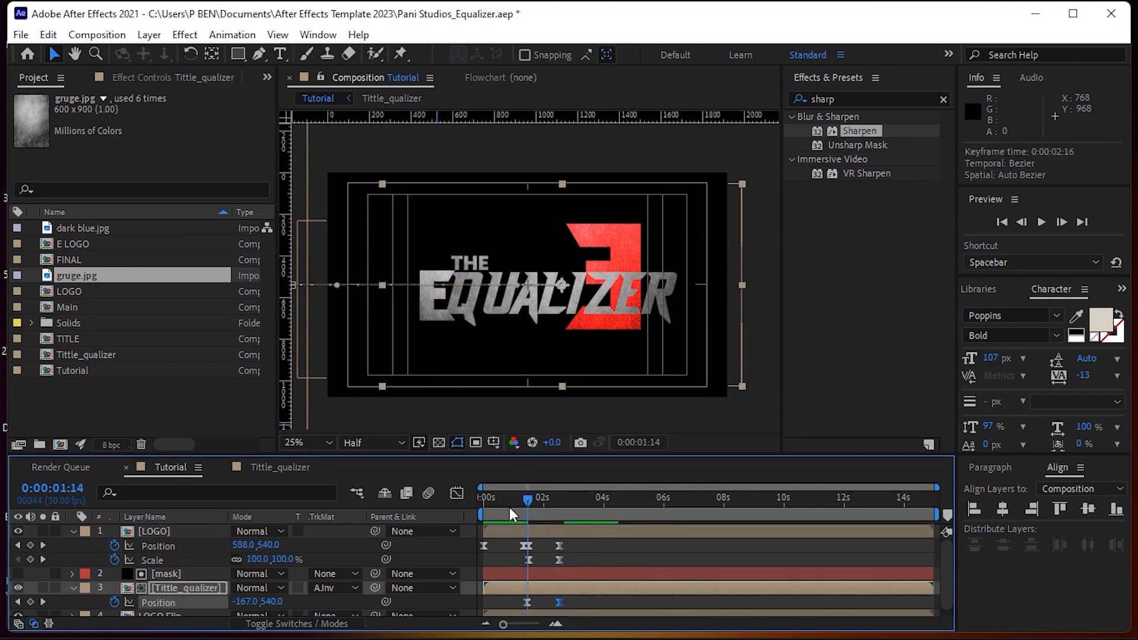
key("Home")
key("space")
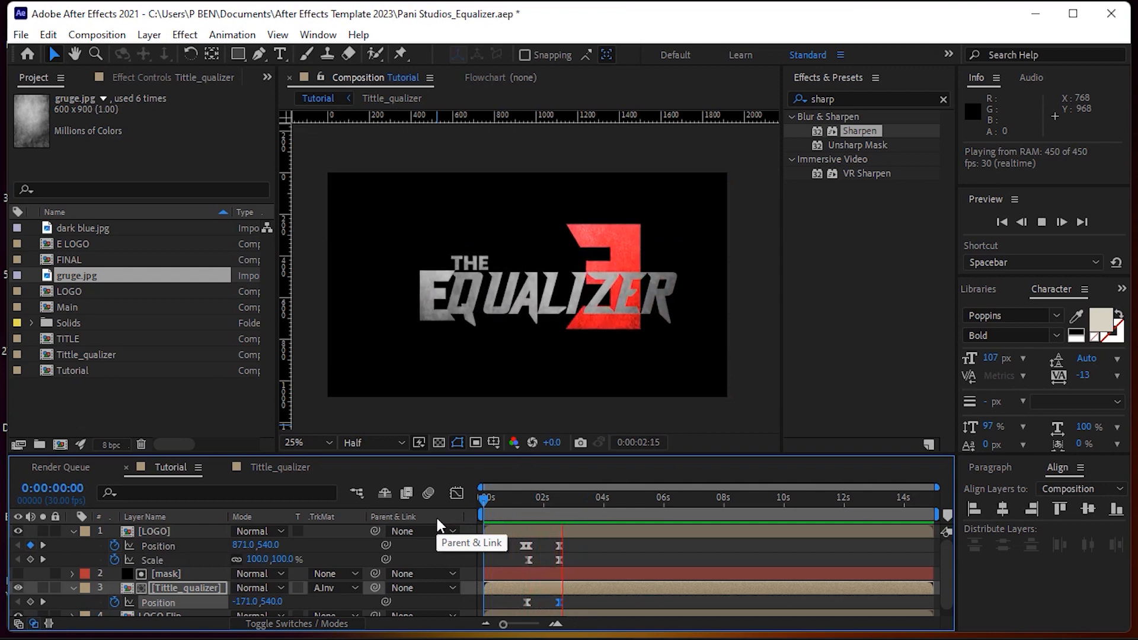
key("space")
Start keyframing the mask layer's Mask Path at 0:00:01:13, where the title begins sliding.
left_click_drag(581, 502, 528, 507)
key("Page_Down")
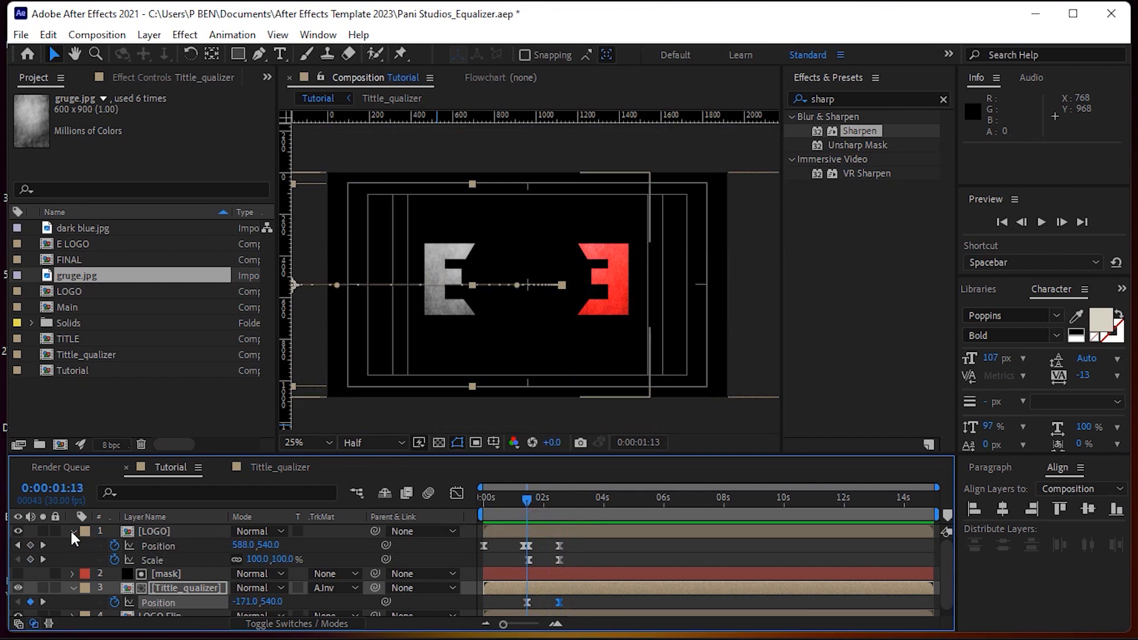
left_click(73, 531)
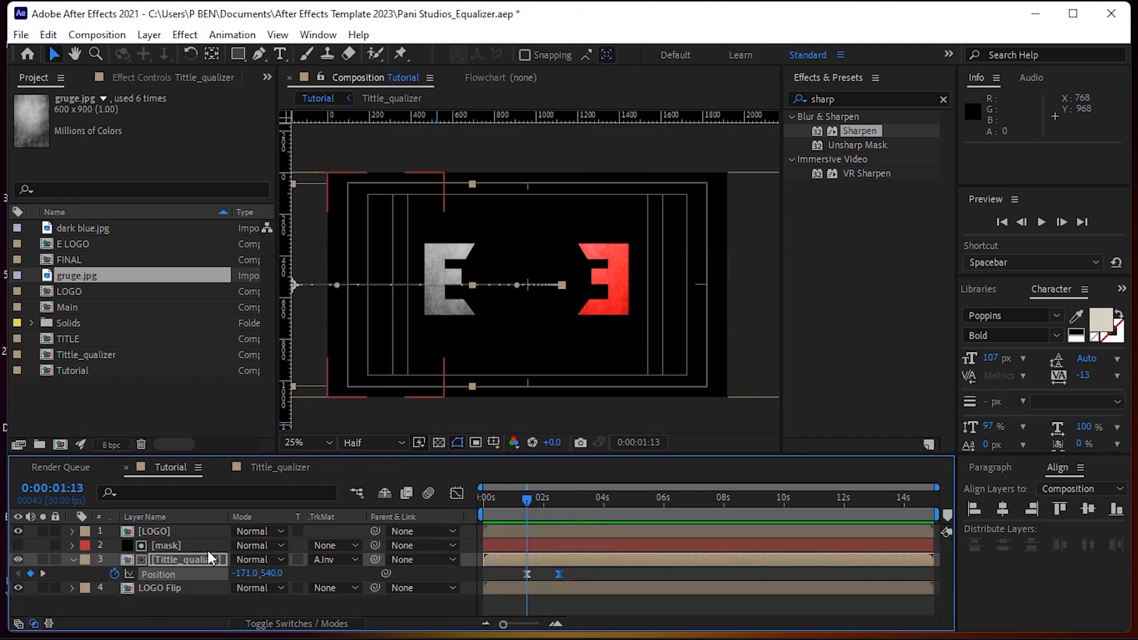
left_click(171, 545)
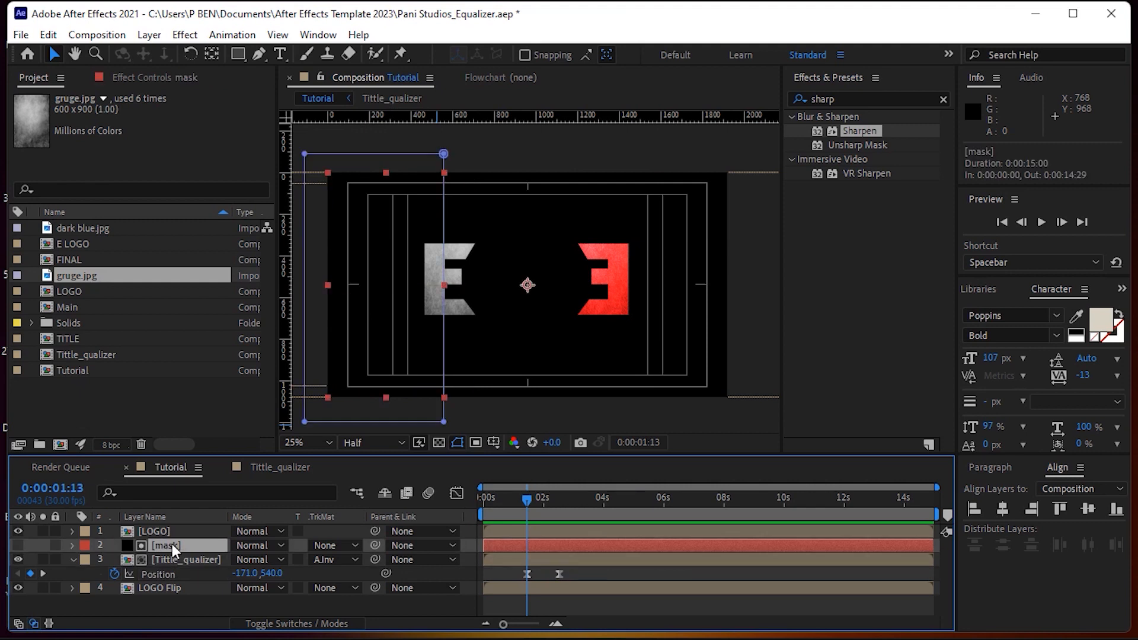
key("m")
key("m")
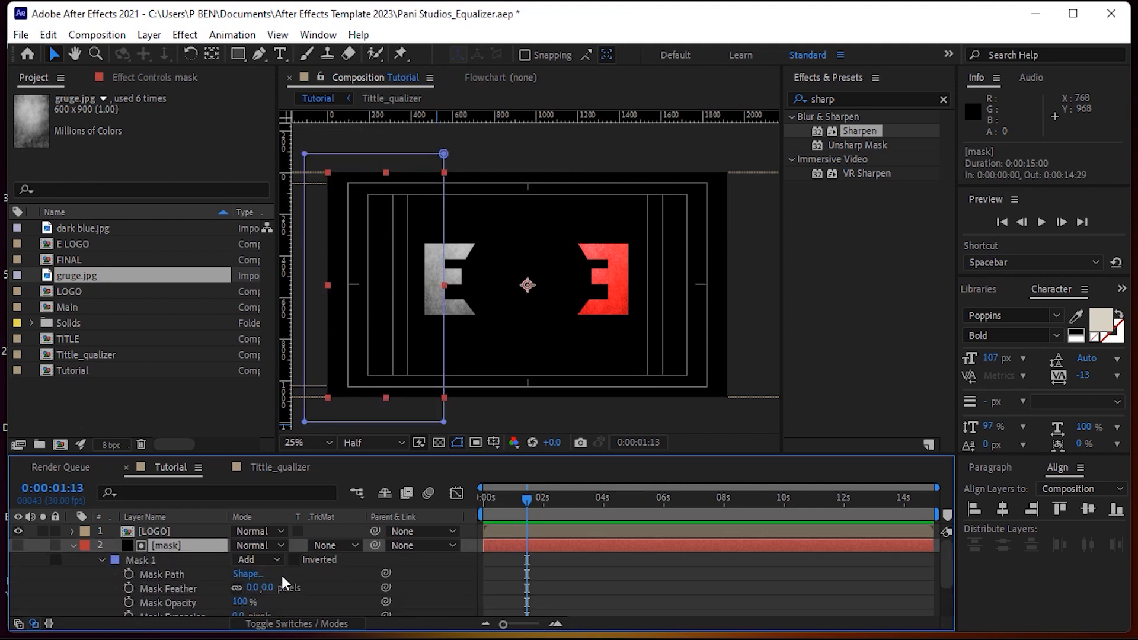
scroll(625, 536, "down", 3)
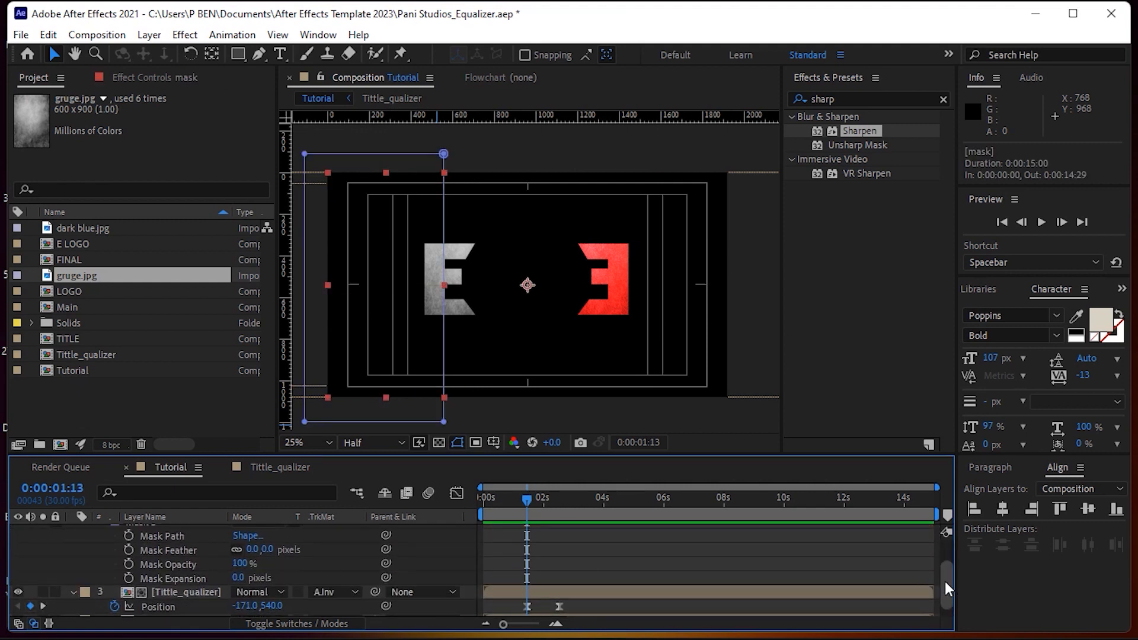
left_click_drag(945, 581, 947, 575)
left_click(129, 550)
At 0:00:01:22, shift the mask's inner edge slightly left so it stays within the grey E of LOGO.
left_click_drag(527, 497, 535, 495)
left_click_drag(423, 142, 435, 415)
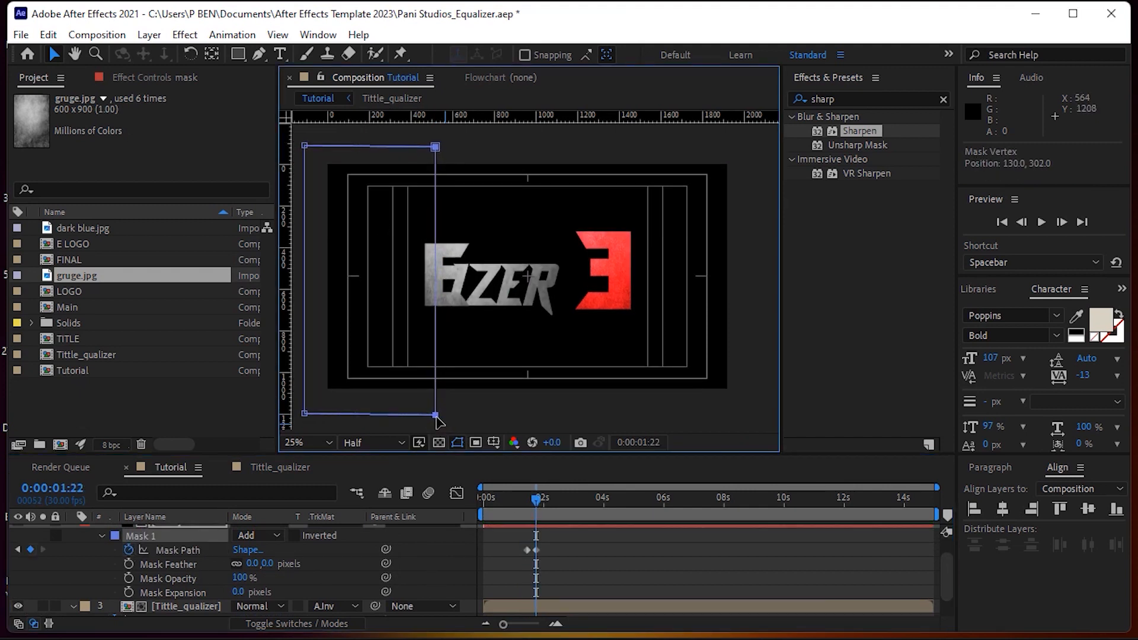
left_click_drag(407, 132, 438, 418)
Adjust the mask's inner edge to follow the shrinking grey E at 0:00:02:00, about 0:00:02:10 and 0:00:02:25.
left_click_drag(536, 503, 542, 496)
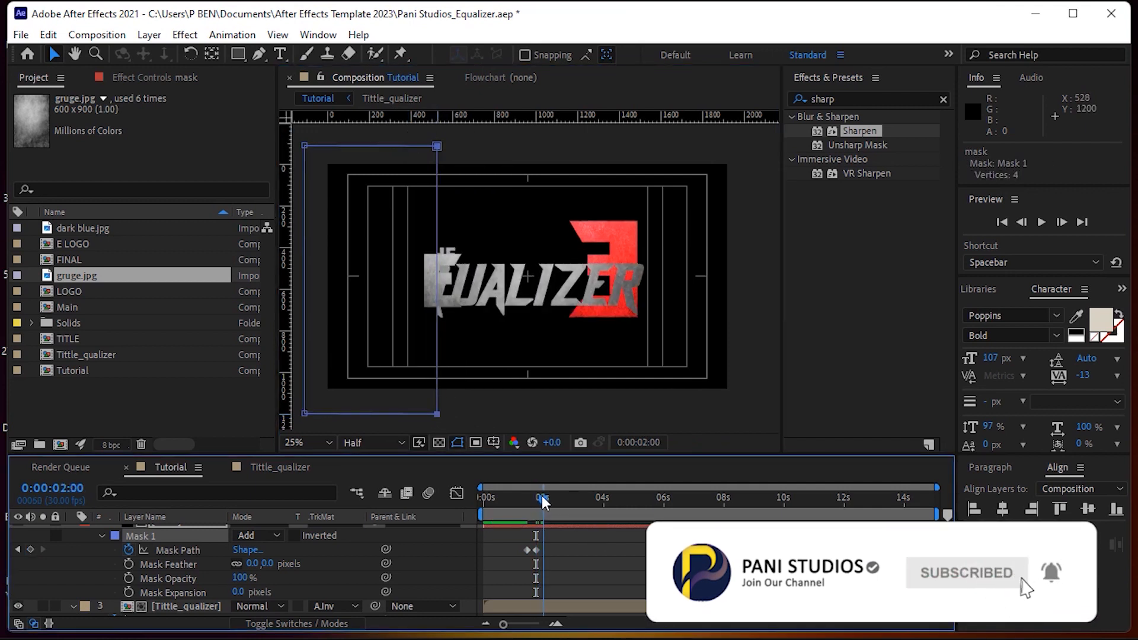
left_click_drag(438, 417, 442, 410)
left_click_drag(540, 498, 552, 498)
left_click_drag(442, 411, 429, 413)
left_click_drag(554, 499, 566, 503)
left_click_drag(430, 414, 428, 415)
Apply Easy Ease to all Mask Path keyframes, collapse Mask 1, and preview the animation.
left_click_drag(502, 541, 568, 553)
right_click(568, 553)
mouse_move(647, 538)
left_click(823, 429)
left_click(103, 537)
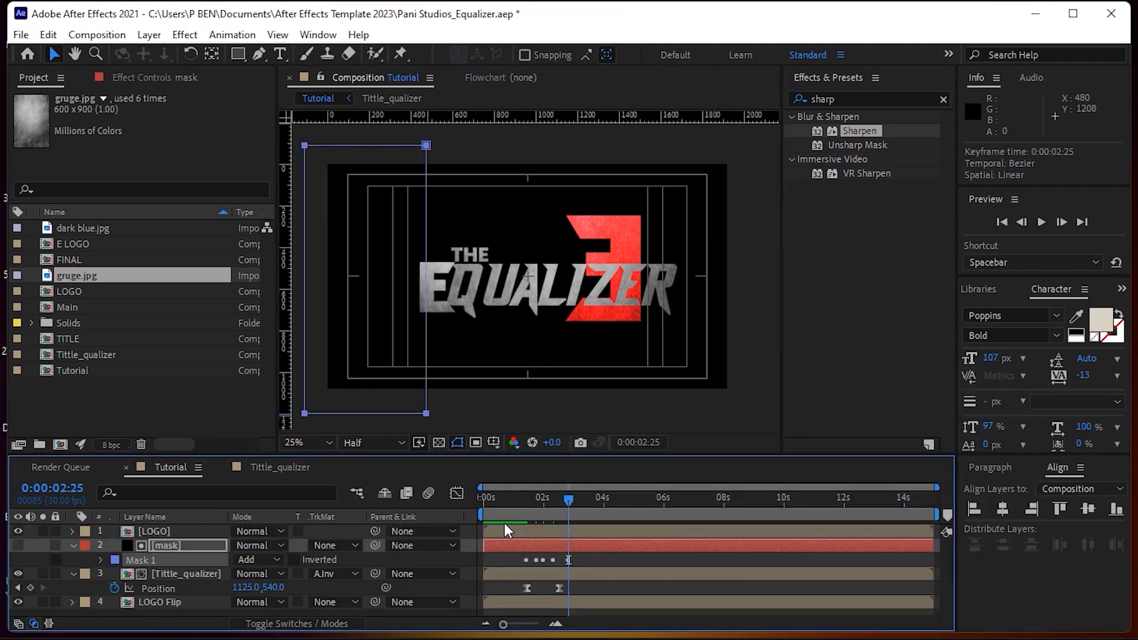
key("space")
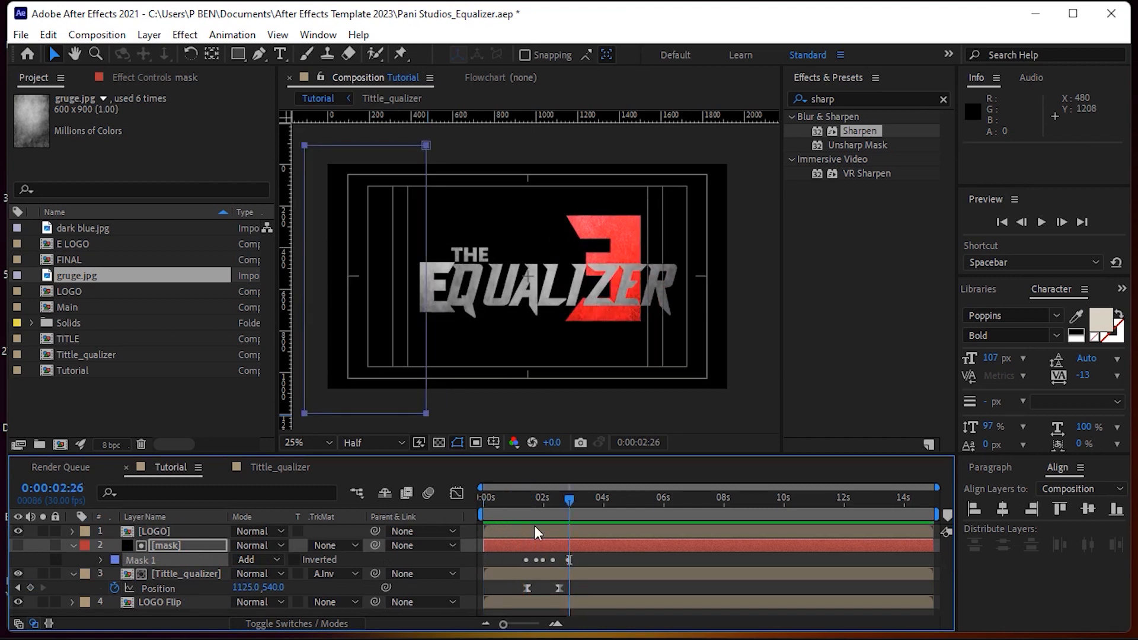
Try delaying the ending keyframes of Tittle_qualizer's Position and LOGO's Scale, the latter to 0:00:02:28, preview, and undo both moves.
left_click(525, 532)
key("u")
left_click_drag(559, 602, 565, 604)
left_click_drag(559, 545, 571, 545)
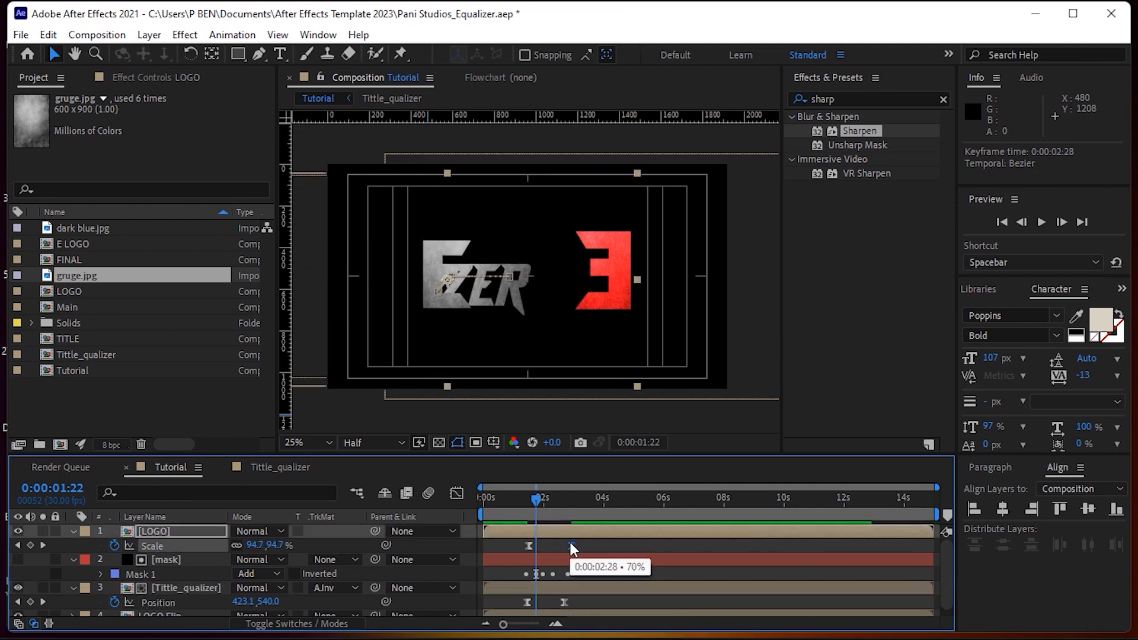
key("Home")
key("space")
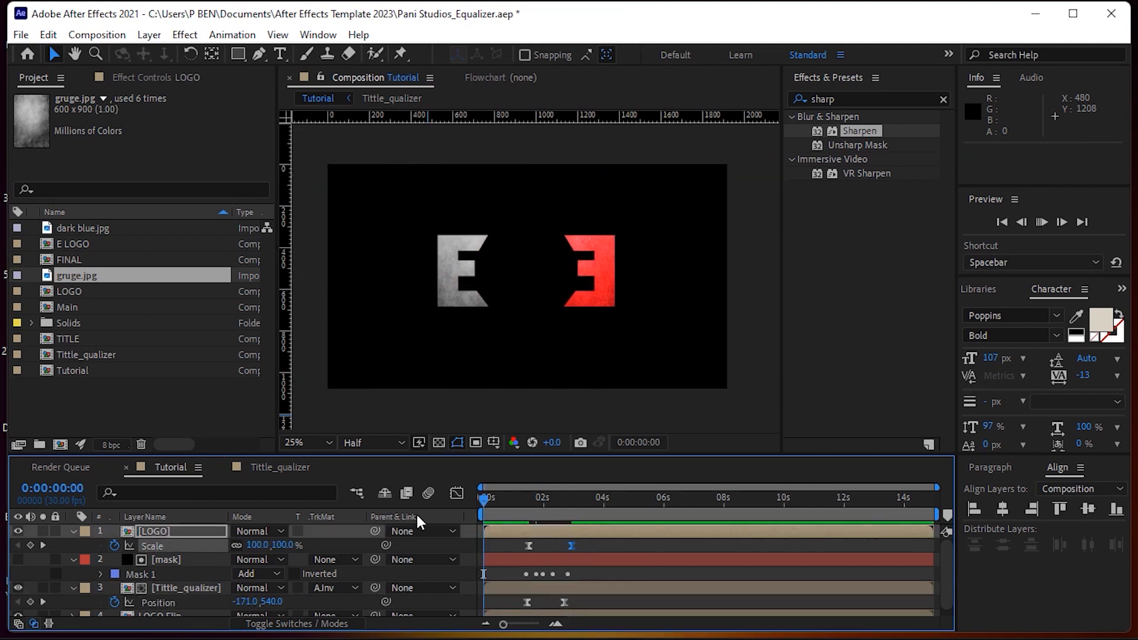
key("space")
left_click_drag(575, 499, 536, 501)
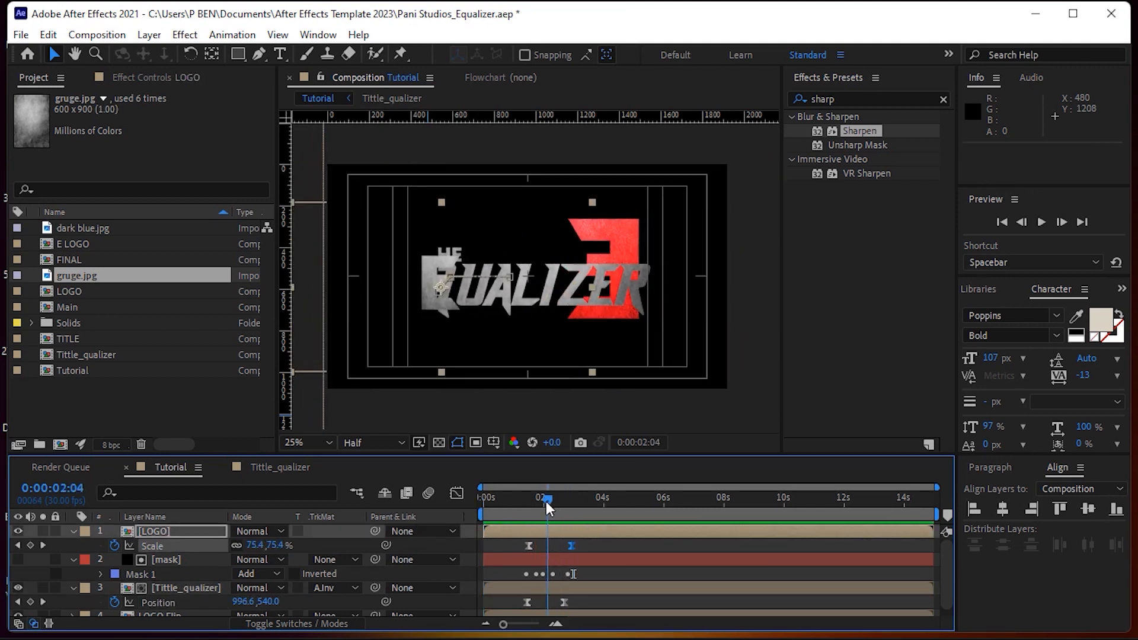
key("ctrl+z")
key("ctrl+z")
Move LOGO's ending Scale keyframe to about 0:00:02:28 and preview the transition.
left_click_drag(533, 495, 517, 496)
key("space")
key("space")
left_click_drag(557, 546, 573, 546)
left_click(511, 497)
left_click_drag(510, 498, 549, 499)
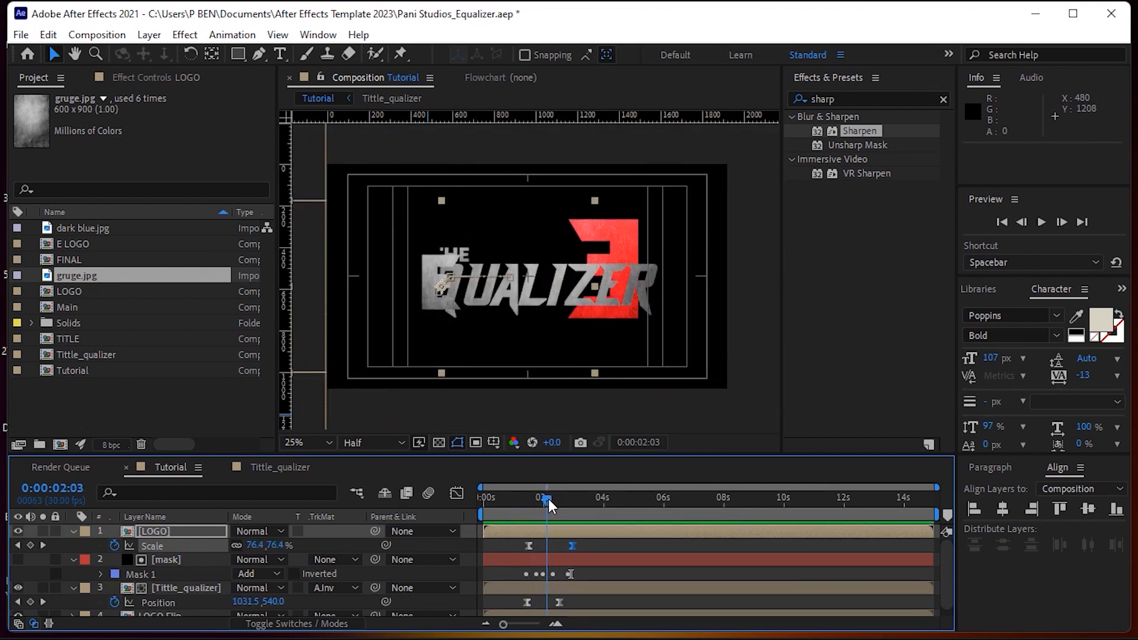
Set the mask layer's Mask Feather to 117 pixels.
left_click(176, 559)
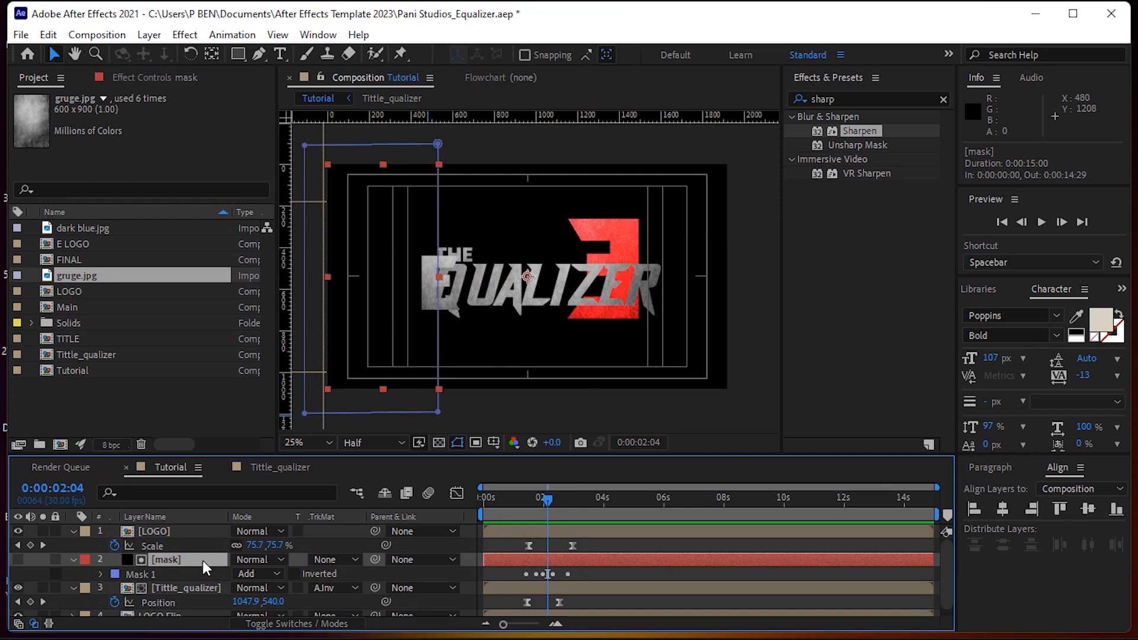
key("m")
key("m")
left_click_drag(260, 601, 362, 602)
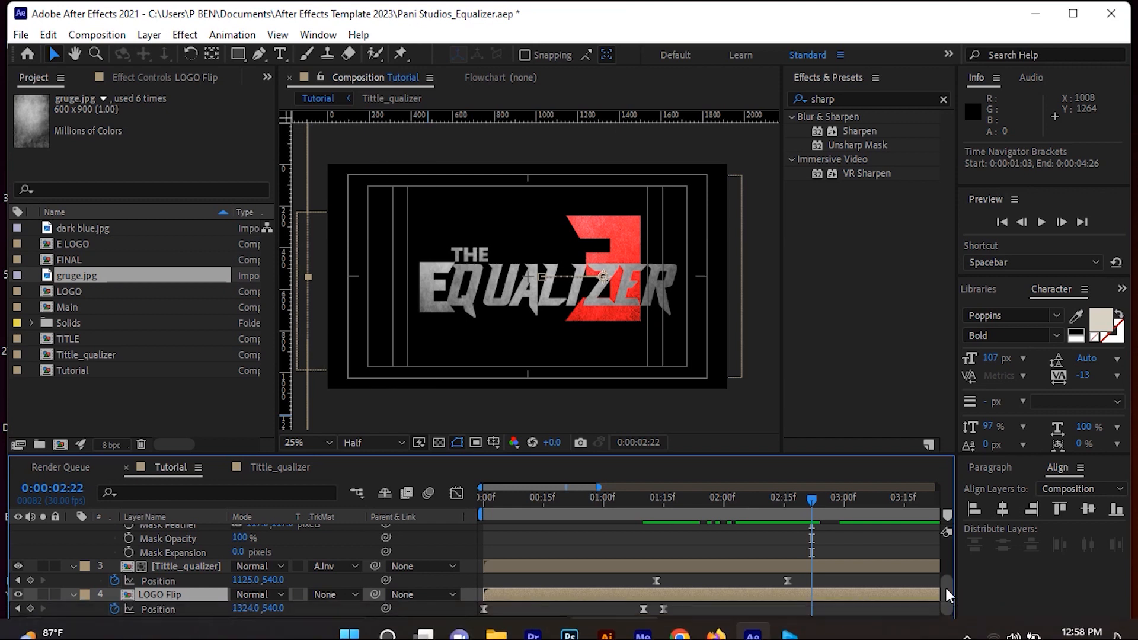
Apply the Drop Shadow effect to the Tittle_qualizer layer.
scroll(332, 573, "up", 1)
left_click(181, 585)
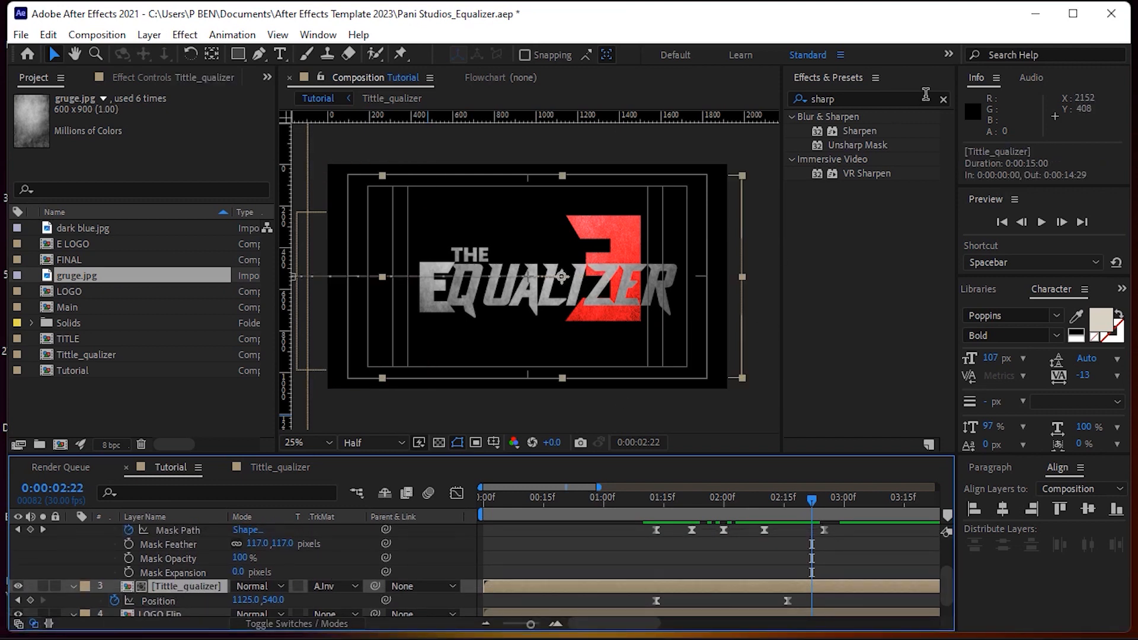
left_click(942, 99)
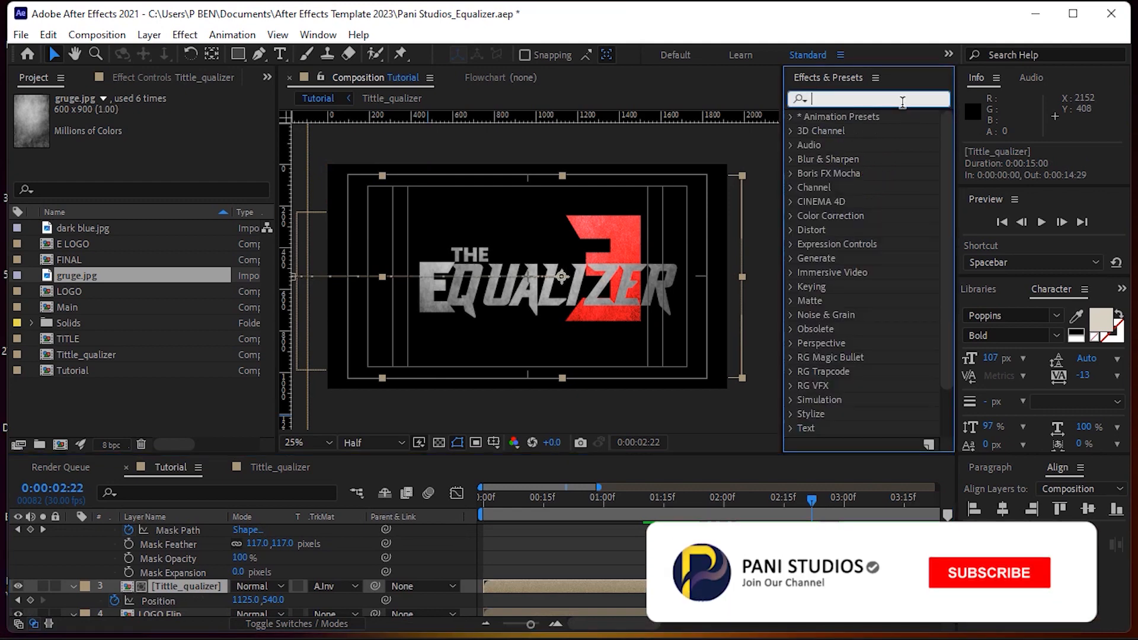
type("drop")
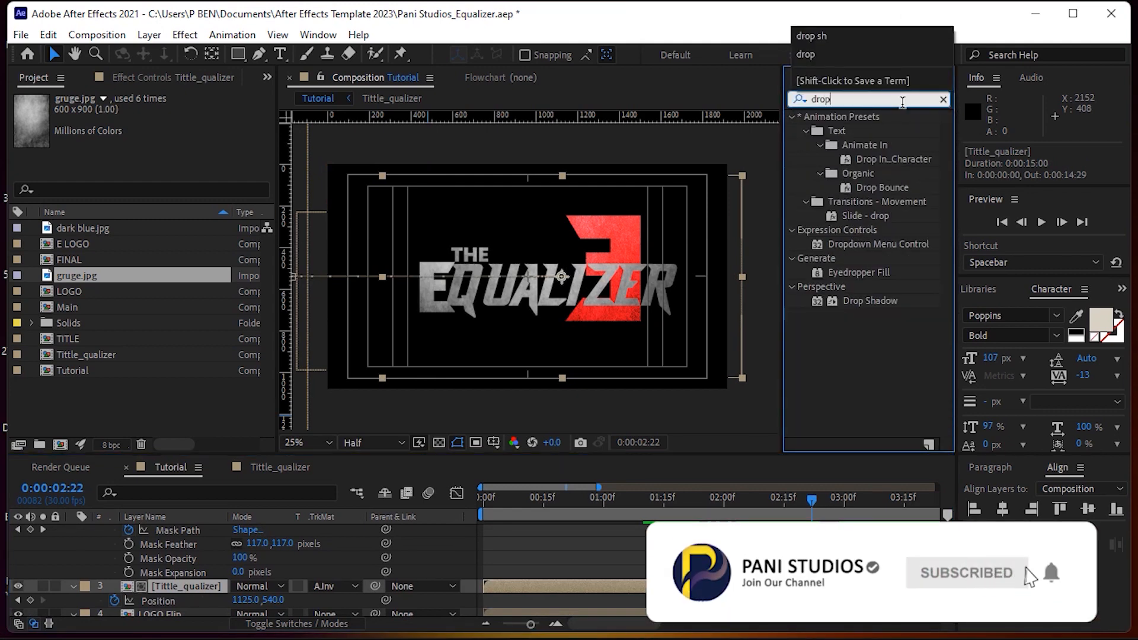
left_click_drag(869, 302, 201, 596)
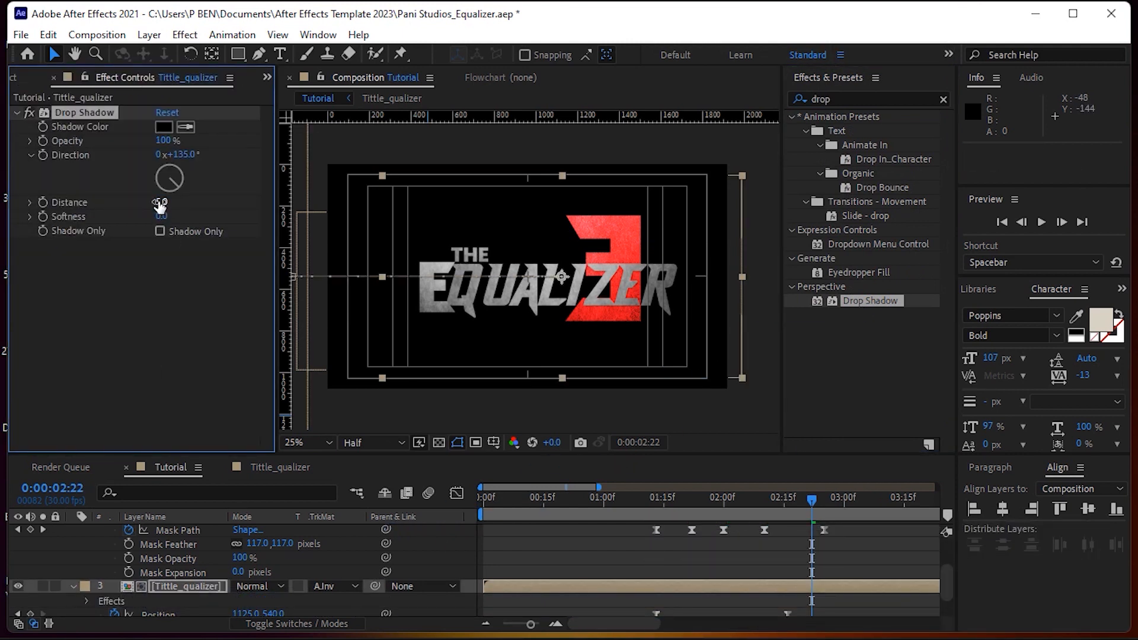
Set Tittle_qualizer's Drop Shadow Distance to 33 and Softness to 80, and preview the result.
left_click_drag(216, 206, 231, 211)
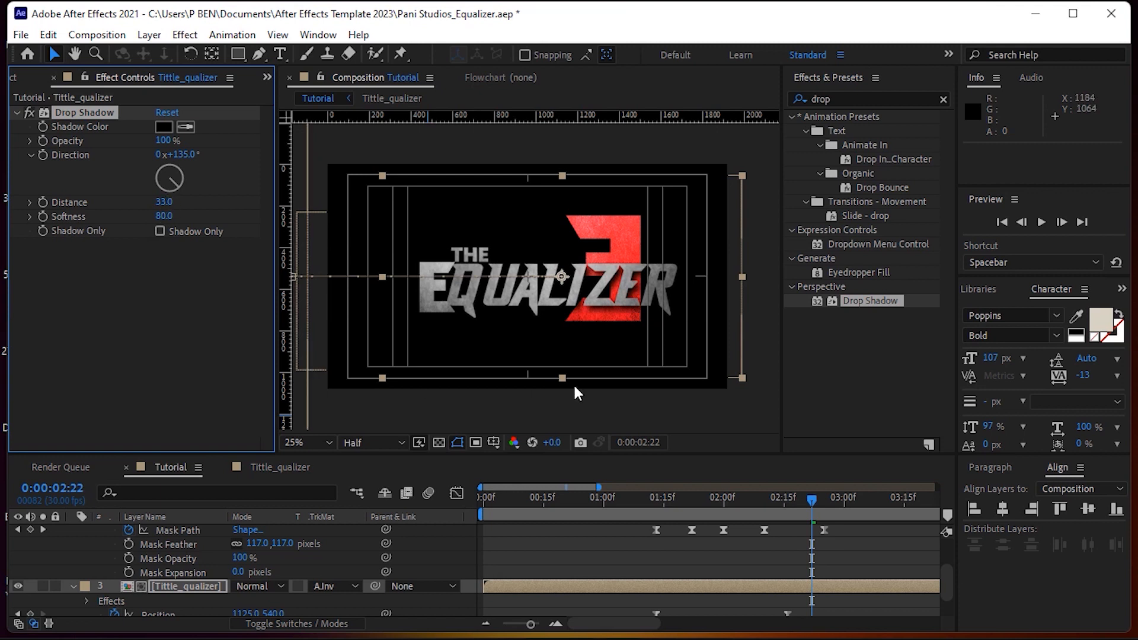
scroll(829, 499, "down", 4)
left_click_drag(565, 499, 597, 498)
key("space")
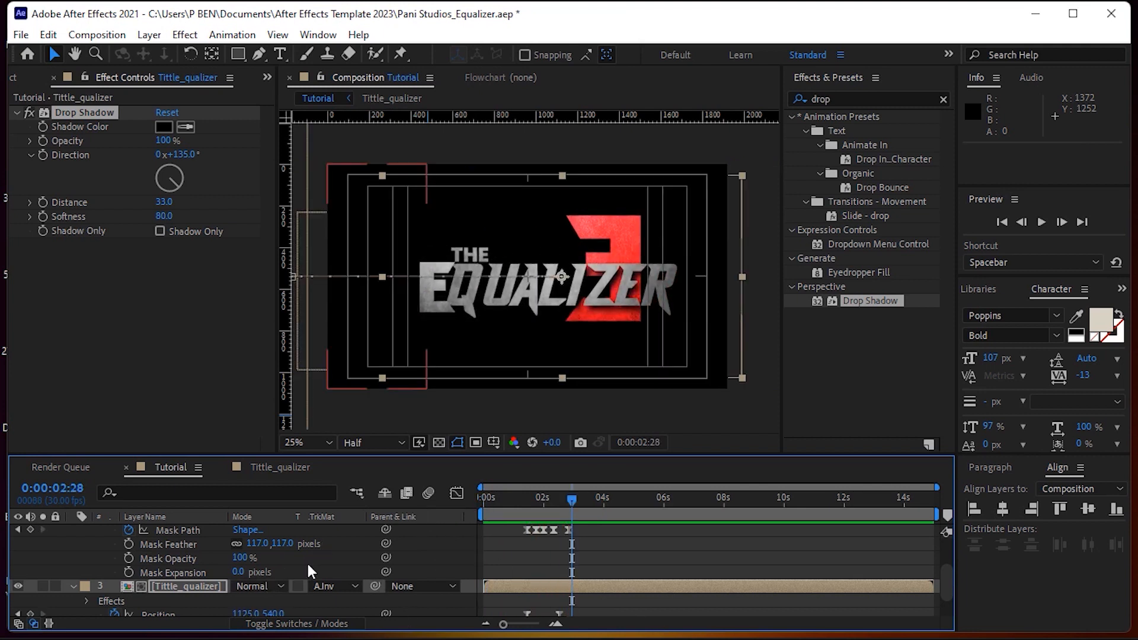
Collapse the layers, enable motion blur for LOGO, Tittle_qualizer, LOGO Flip and the composition, and preview the animation.
key("ctrl+a")
scroll(308, 564, "up", 2)
left_click(72, 531)
left_click(218, 605)
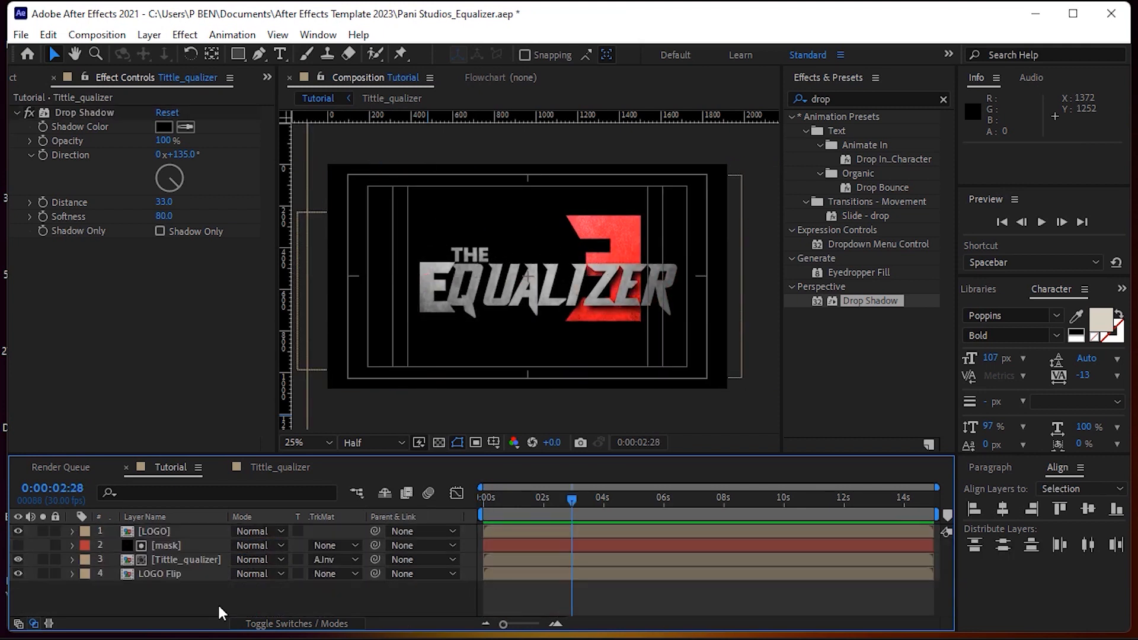
left_click(270, 621)
left_click_drag(296, 559, 300, 571)
left_click_drag(552, 500, 437, 494)
key("space")
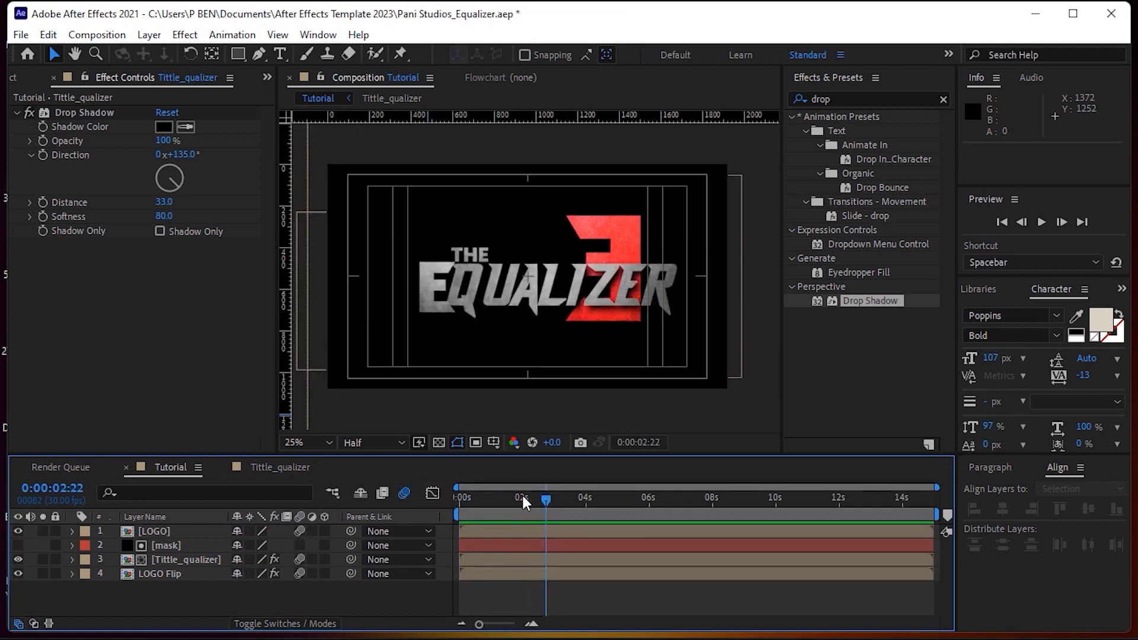
left_click(465, 499)
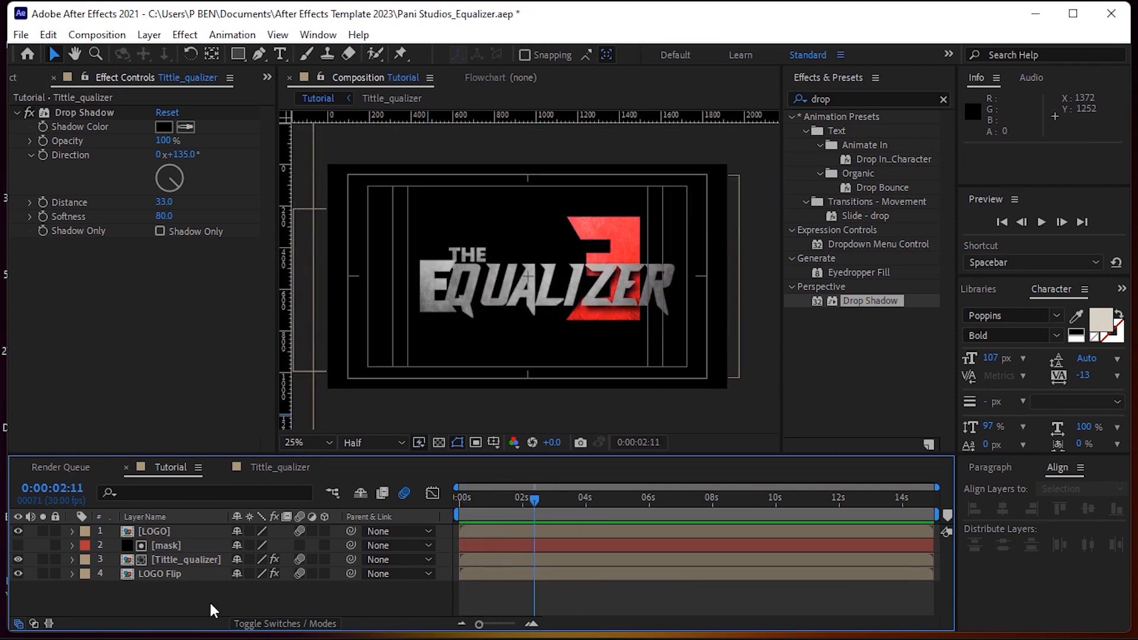
Shift the ending keyframes of LOGO's Position and Scale and Tittle_qualizer's Position earlier so the title settles before 0:00:02:10.
key("ctrl+a")
key("u")
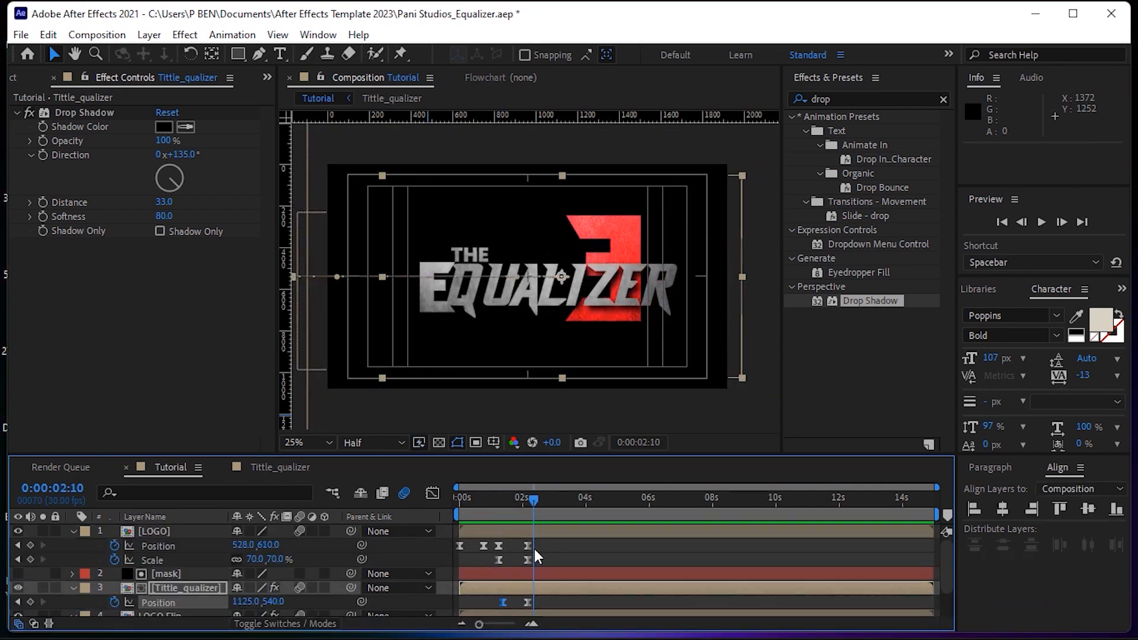
left_click(73, 530)
left_click(72, 559)
left_click(150, 591)
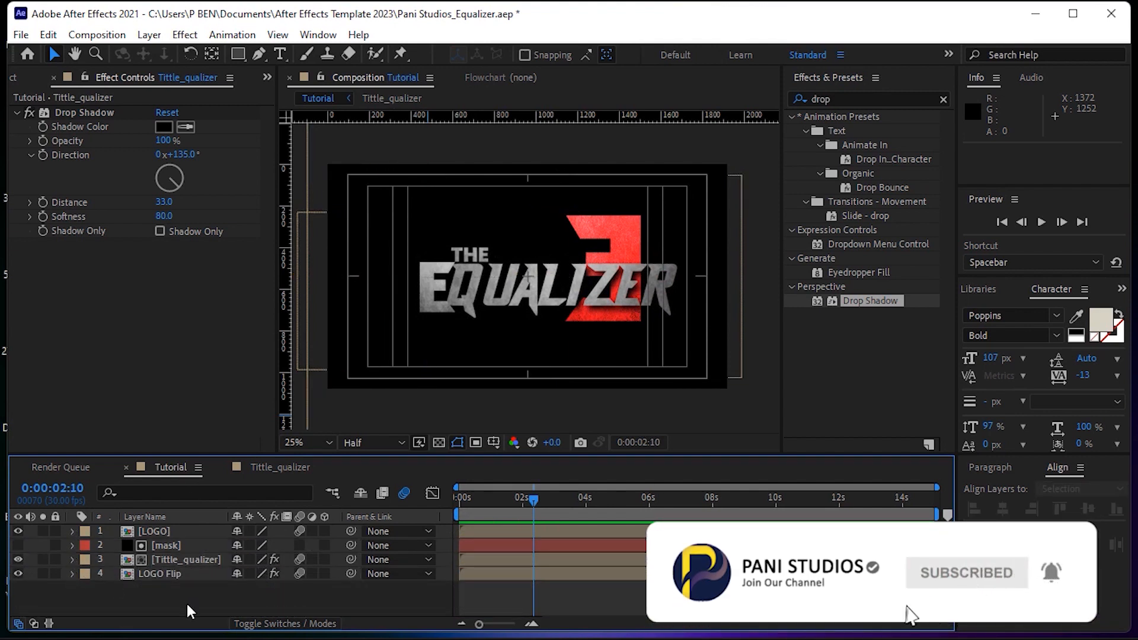
Pre-compose all four layers into a new composition named TITLE ANIMATION.
left_click_drag(191, 604, 126, 529)
right_click(148, 530)
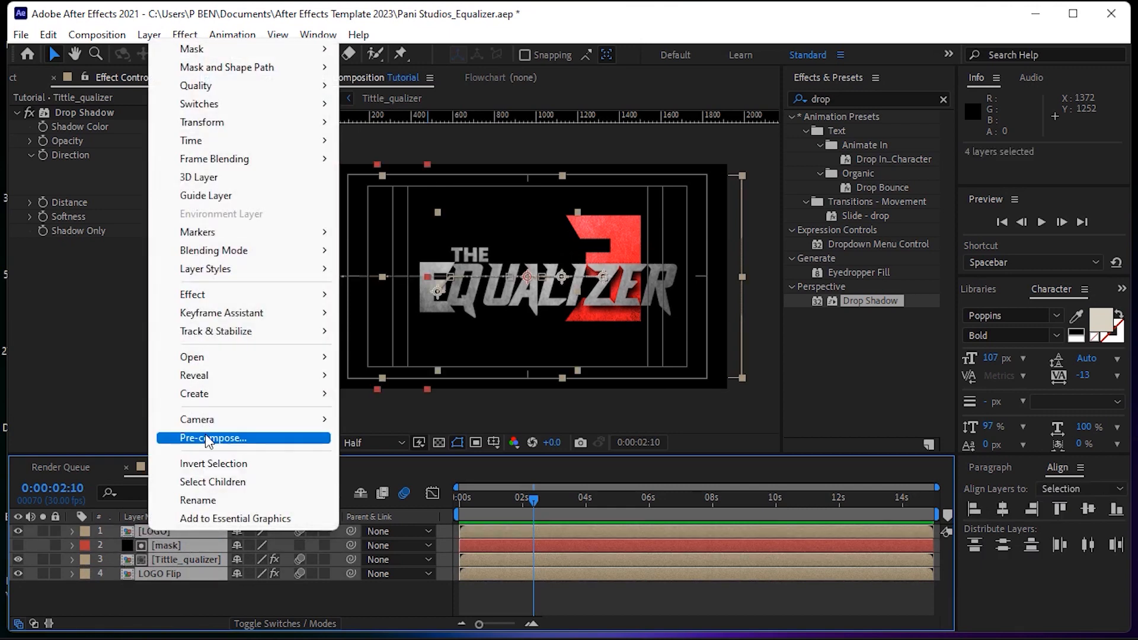
left_click(206, 437)
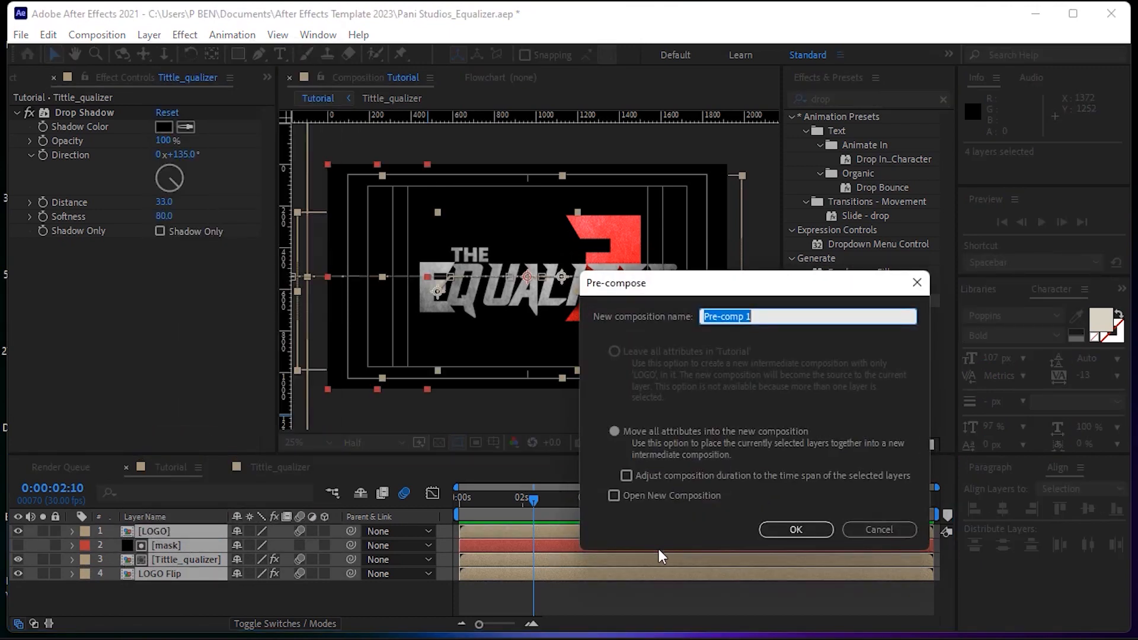
type("TITLE ANIMATION")
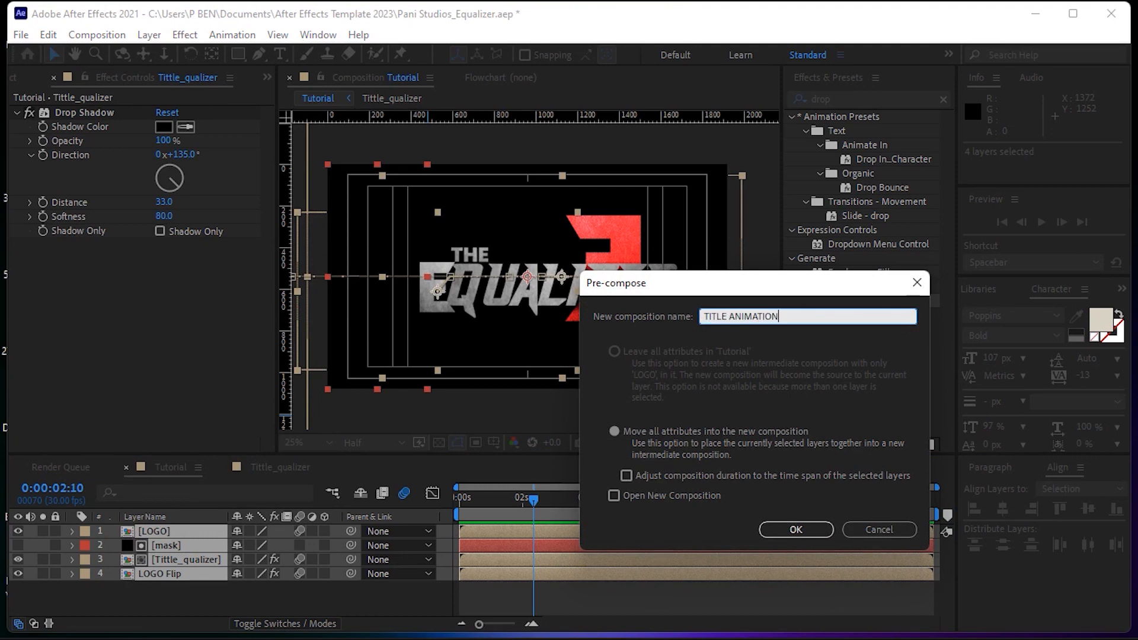
key("Return")
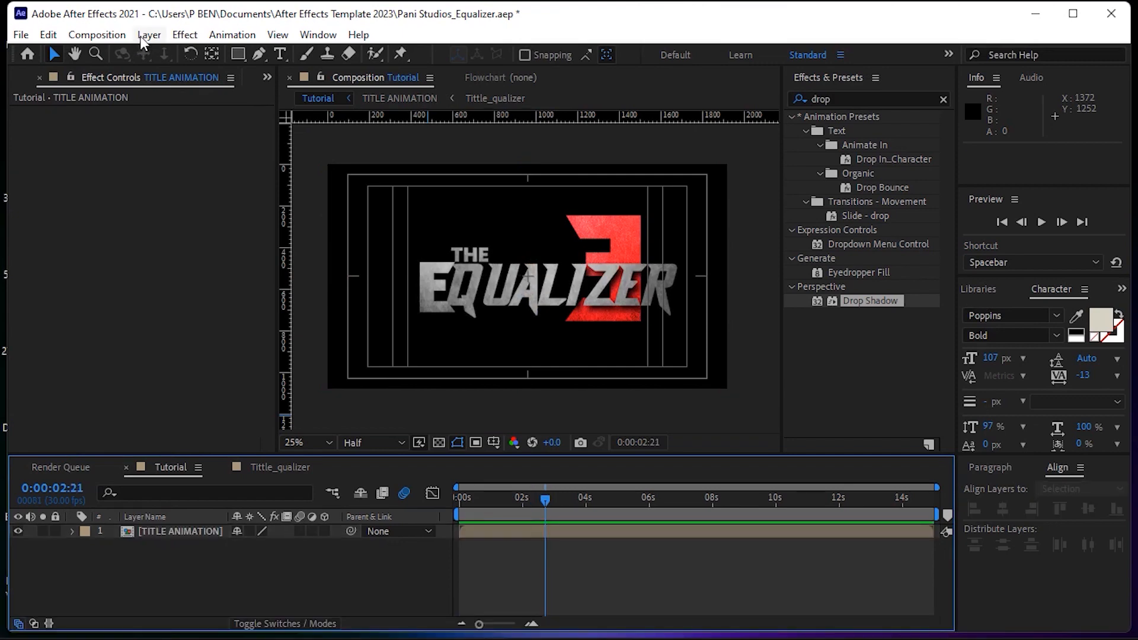
Add an adjustment layer above TITLE ANIMATION and clear the effects search.
left_click(141, 36)
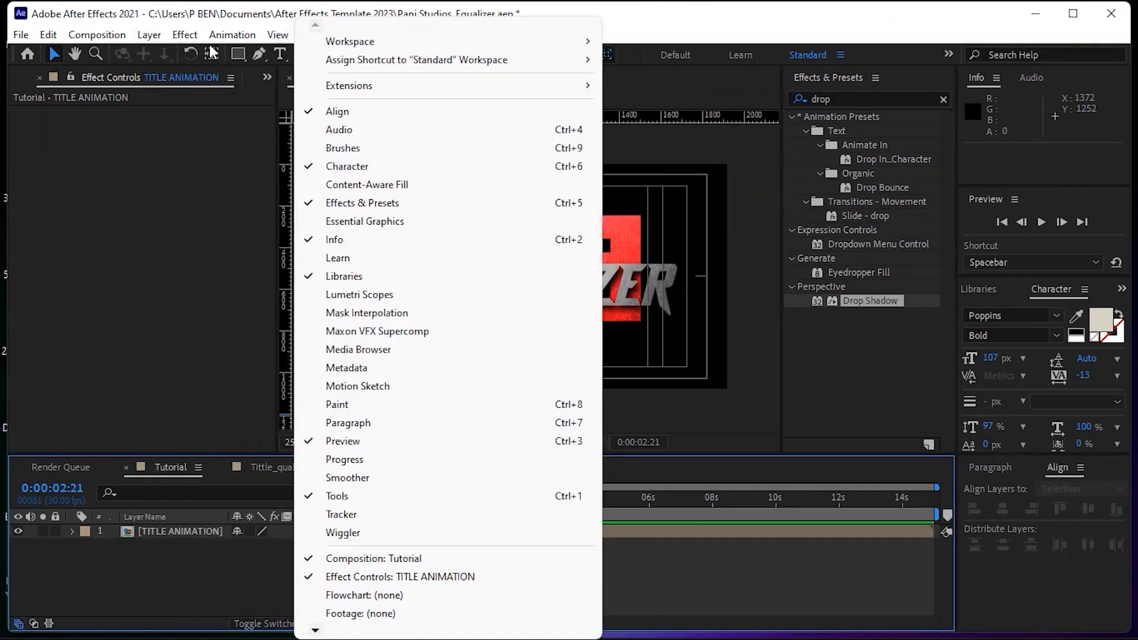
mouse_move(149, 34)
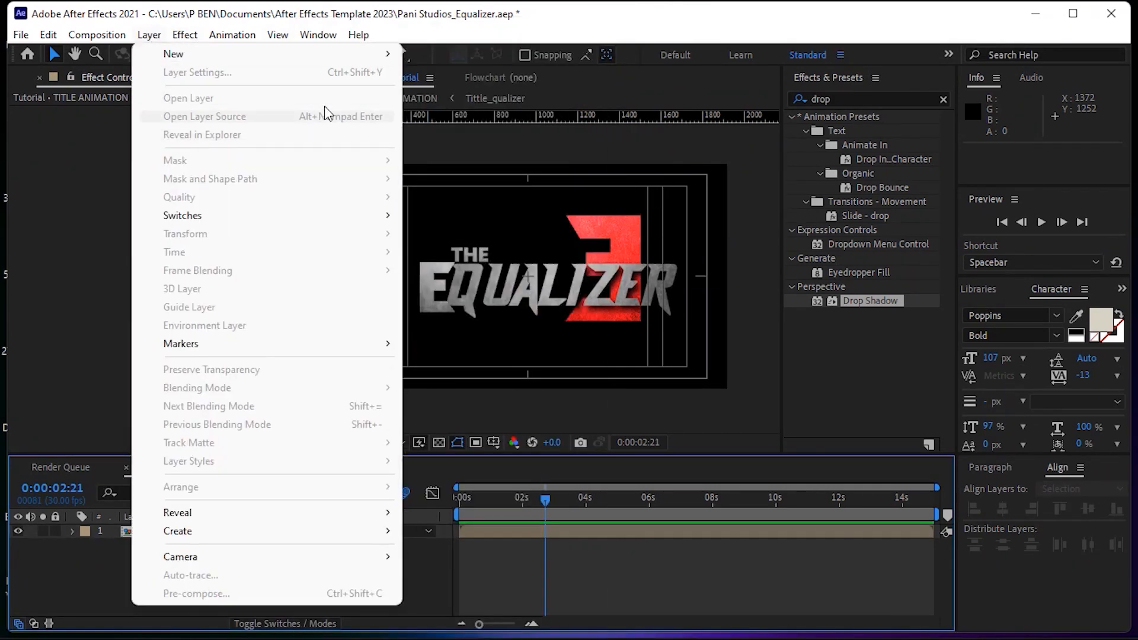
mouse_move(391, 67)
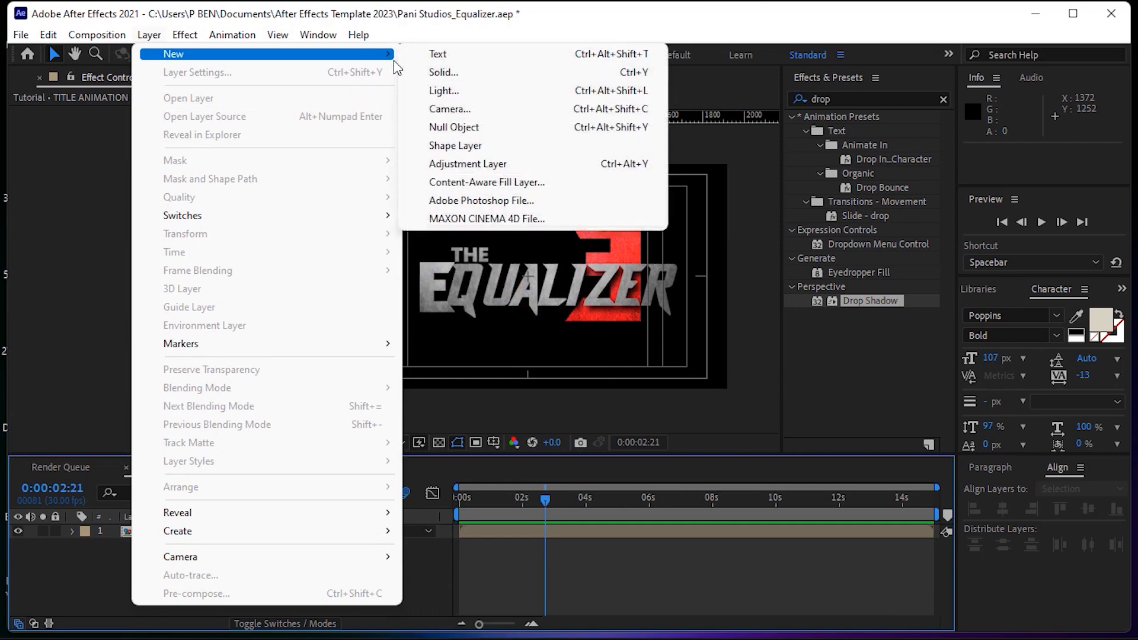
left_click(481, 163)
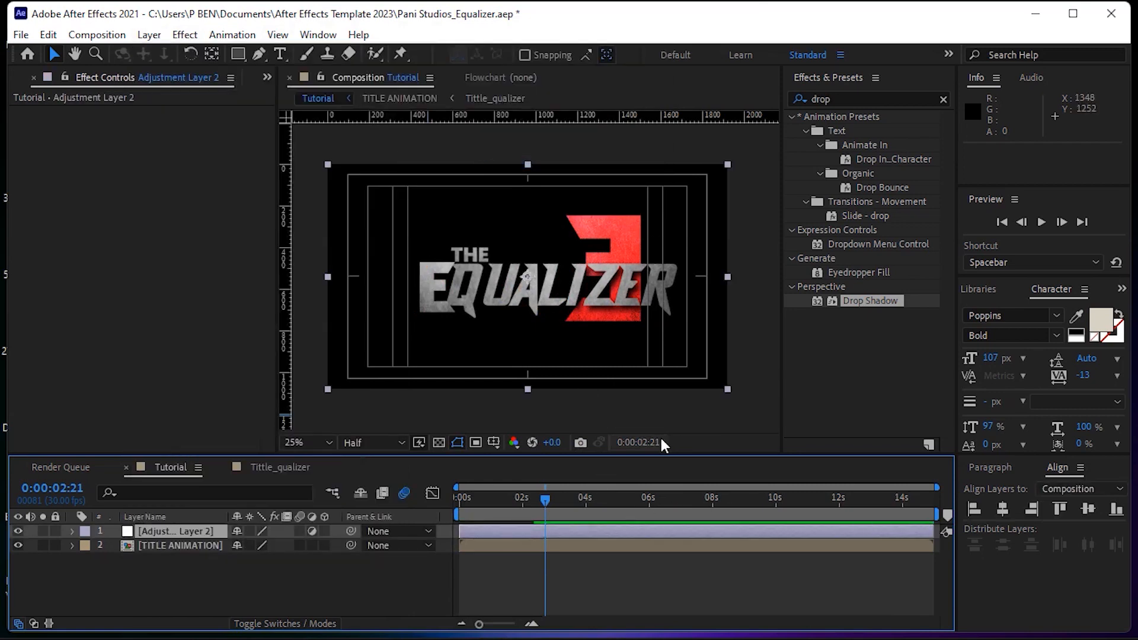
left_click(943, 99)
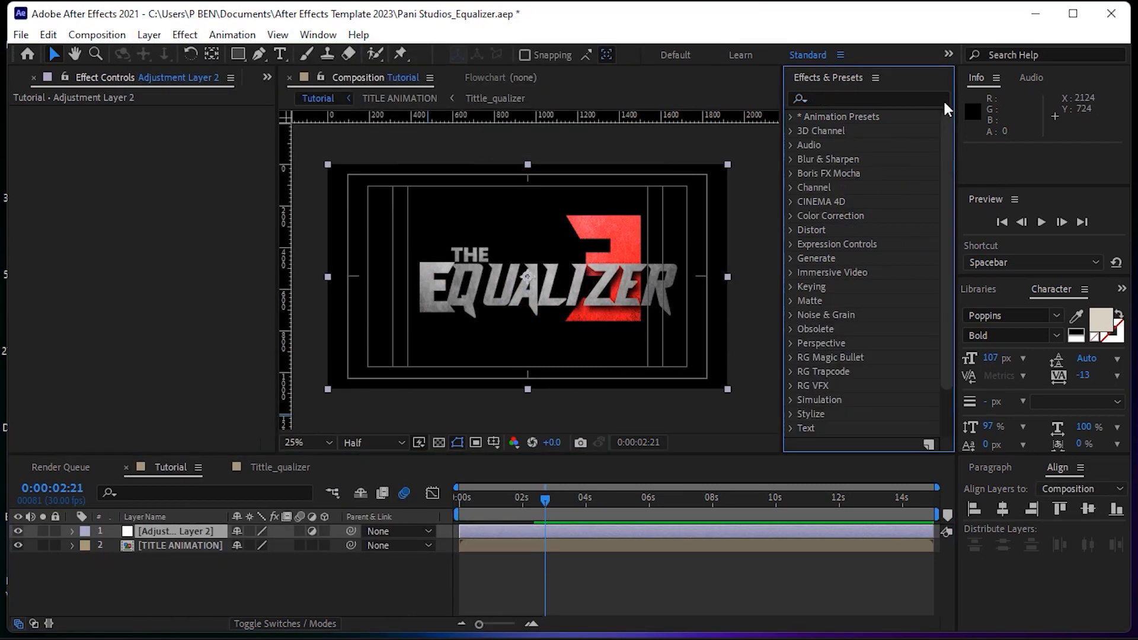
Find the VR Digital Glitch effect by searching "gli" and apply it to the adjustment layer.
left_click(873, 100)
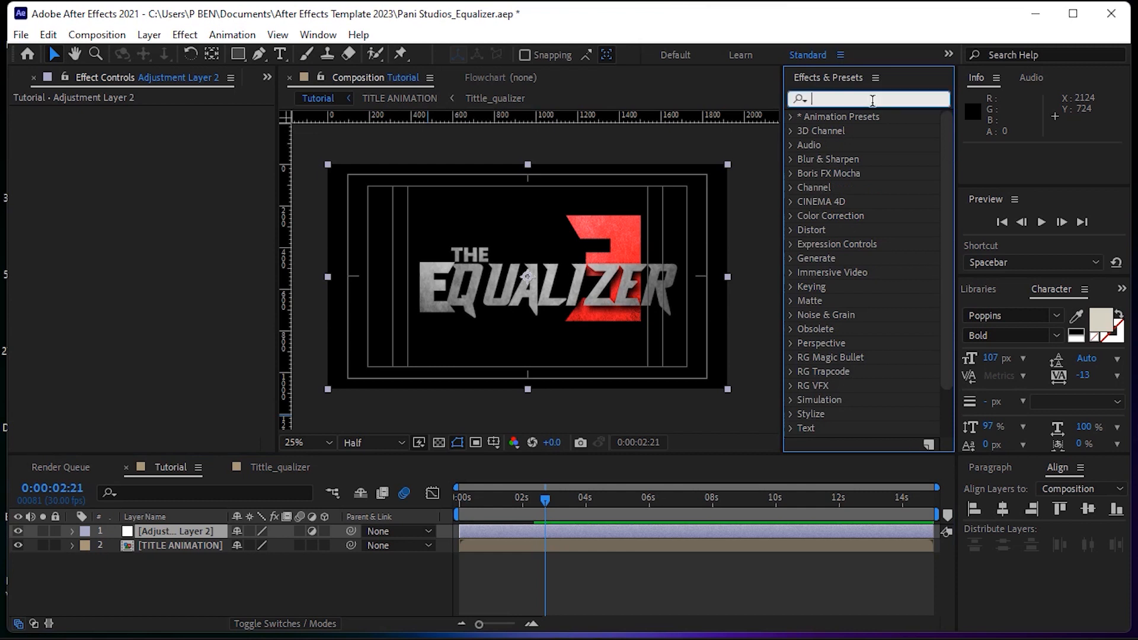
type("gli")
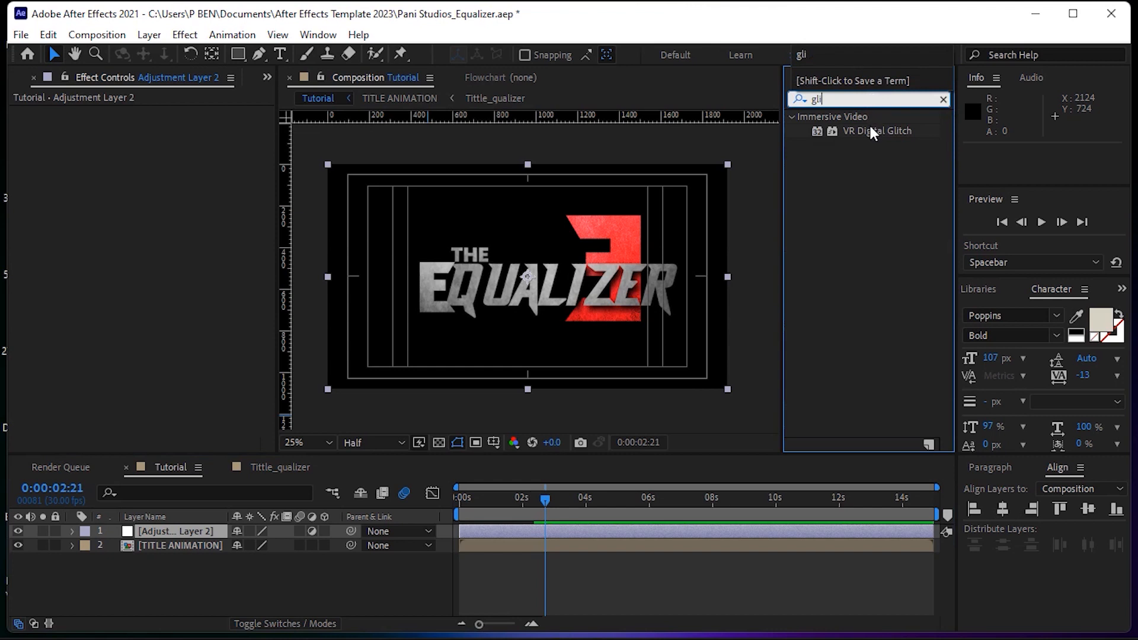
left_click_drag(877, 129, 520, 528)
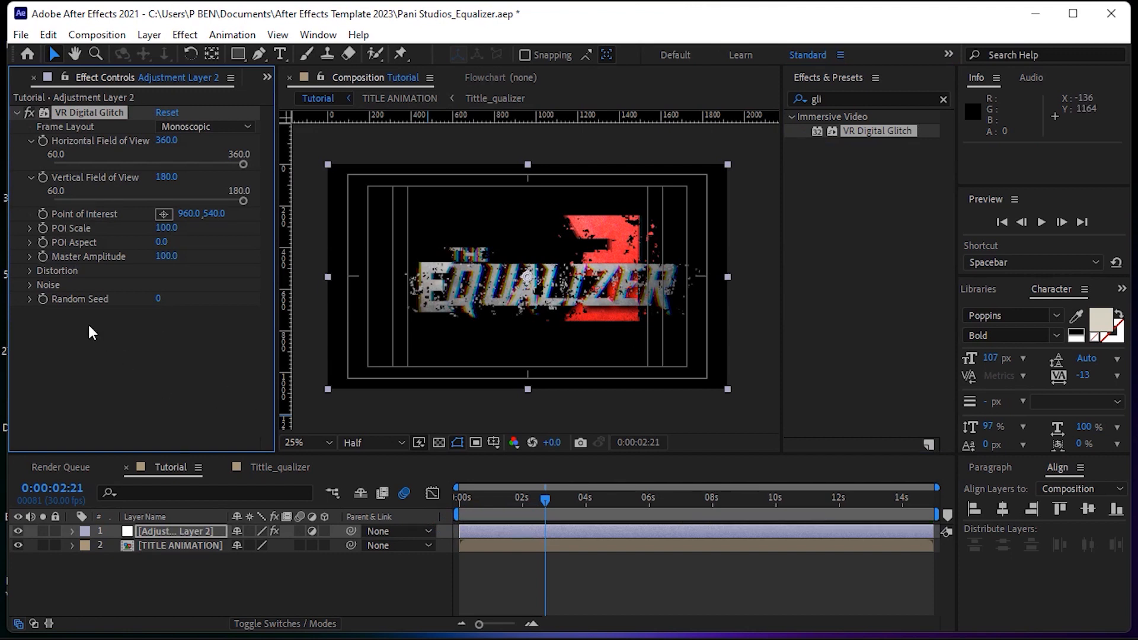
In VR Digital Glitch's Distortion settings, set Color Distortion to 20 and Distortion Rate to 0.
left_click(29, 270)
scroll(172, 285, "down", 2)
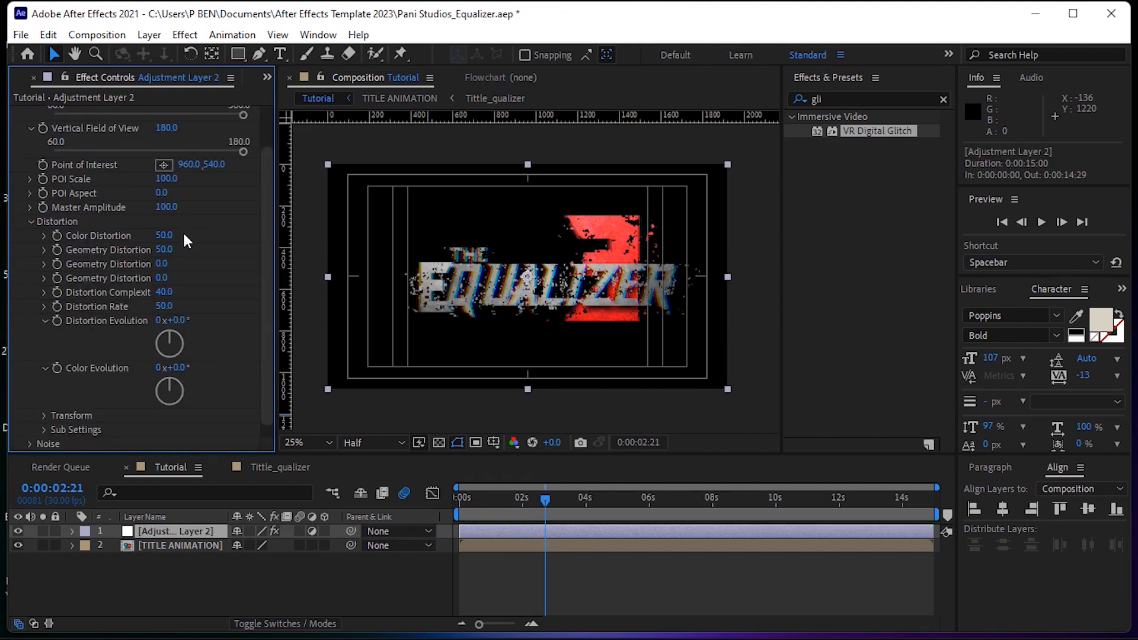
left_click(164, 235)
type("20")
key("Return")
left_click(166, 306)
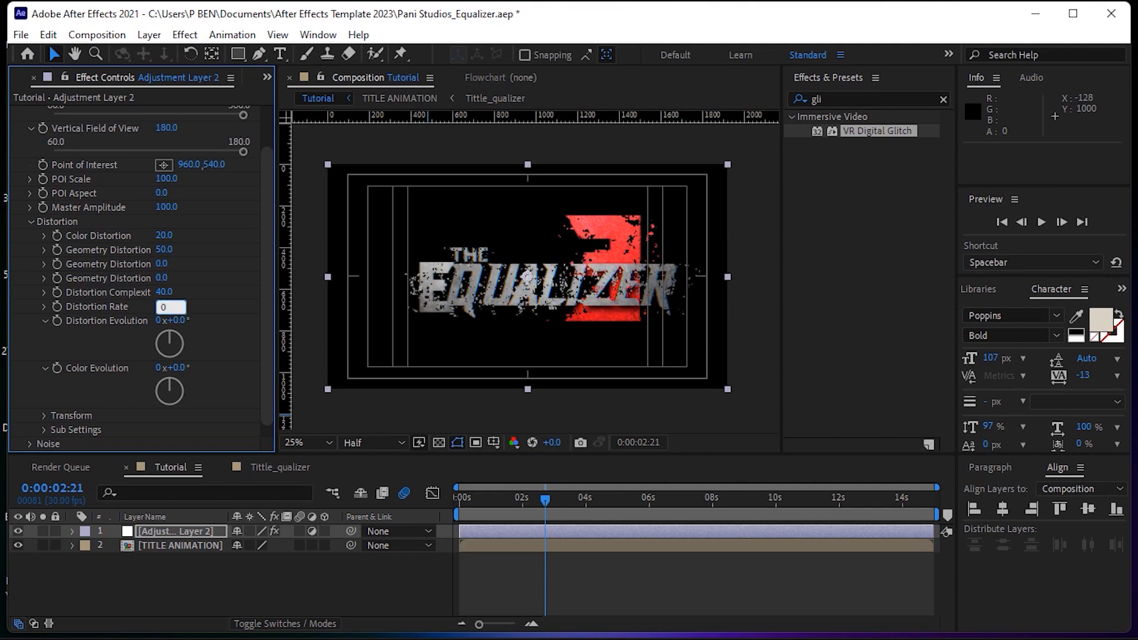
scroll(262, 362, "down", 1)
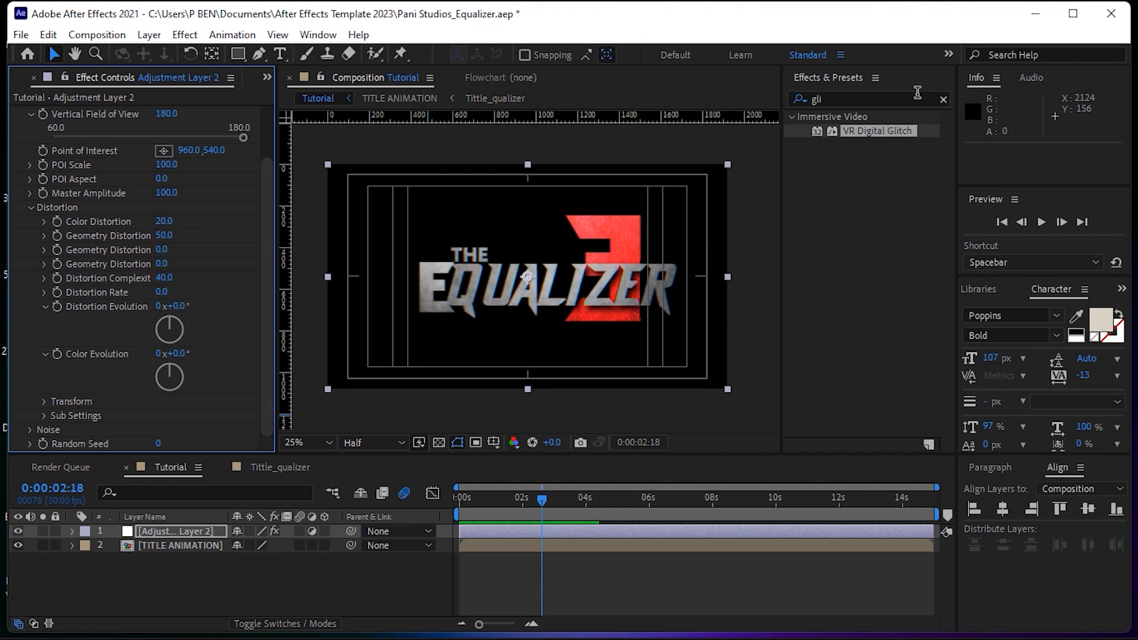
Search the effects for "add" and apply Add Grain to the adjustment layer.
left_click(942, 100)
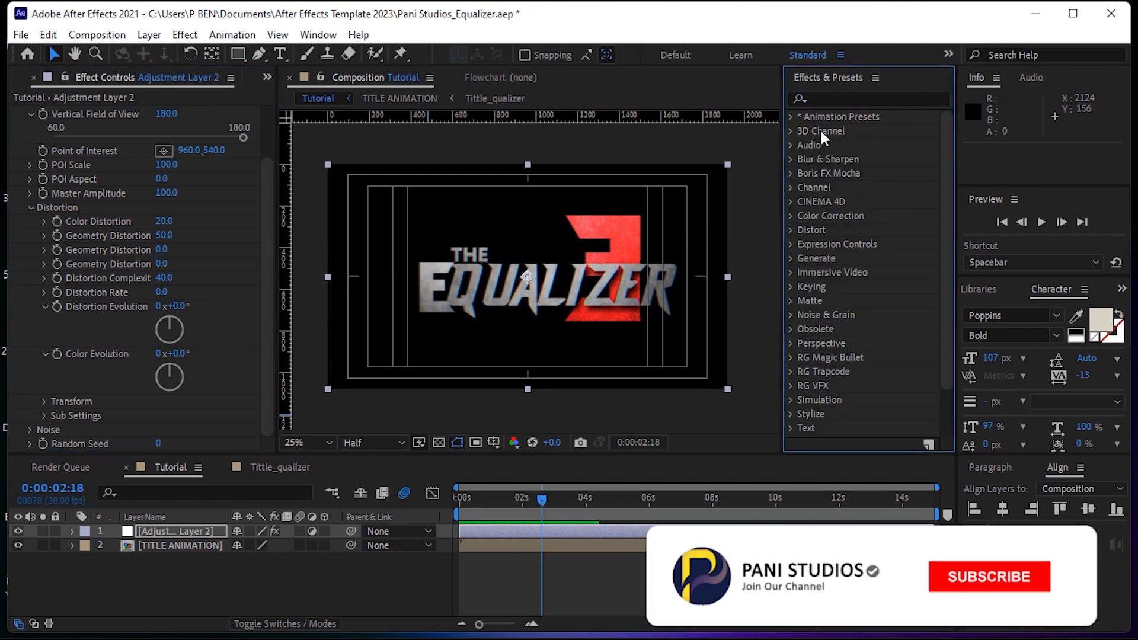
type("n")
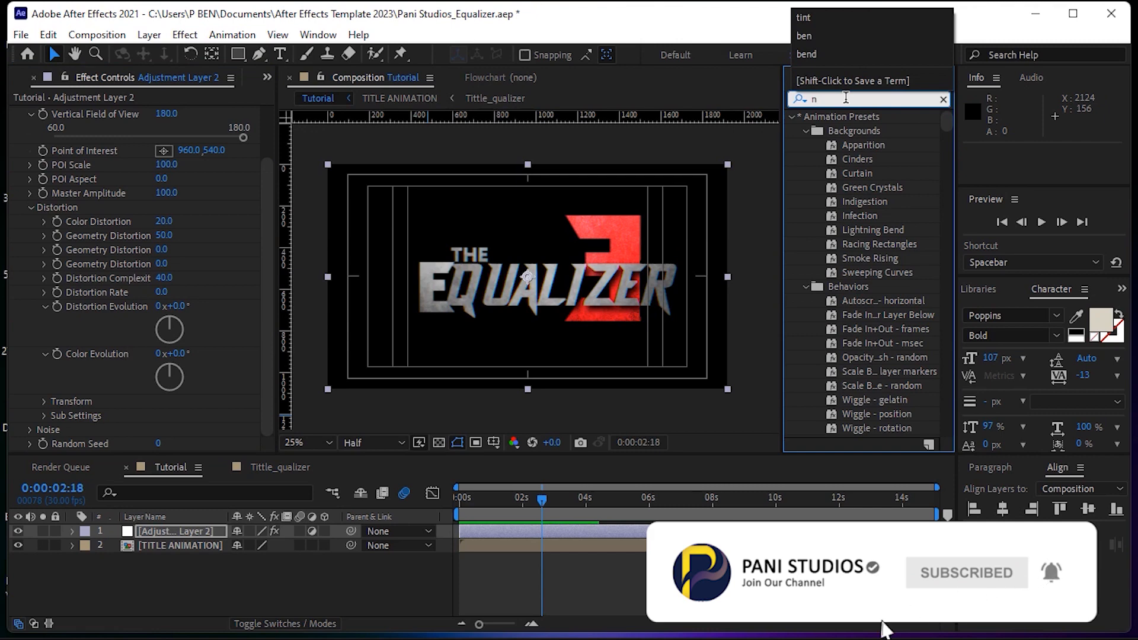
key("BackSpace")
type("add n")
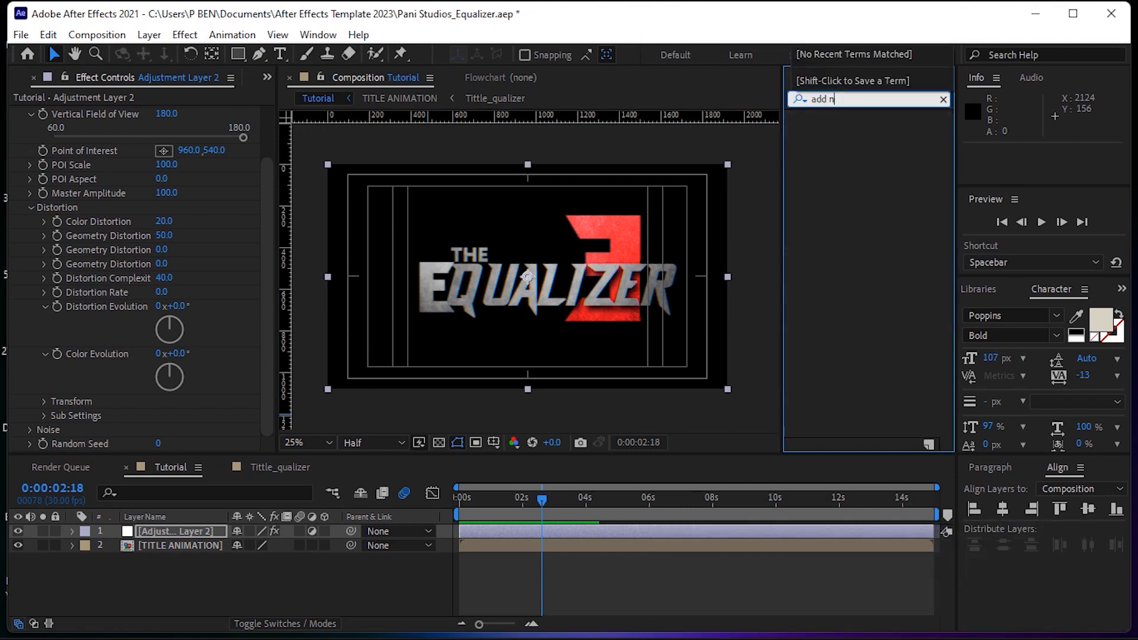
key("BackSpace")
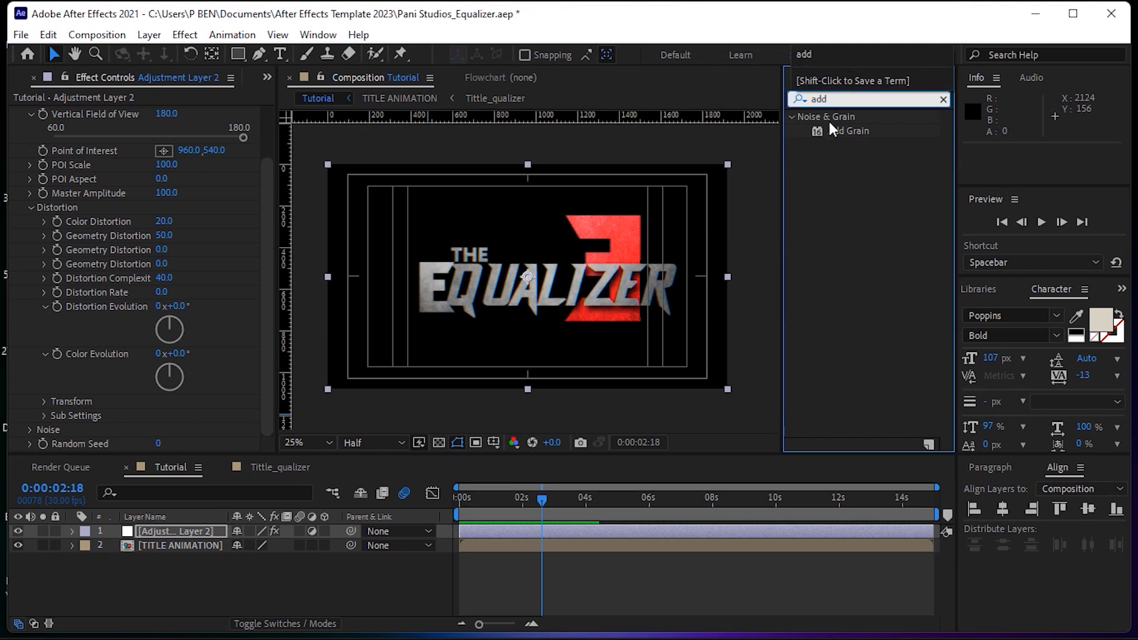
left_click_drag(843, 131, 488, 528)
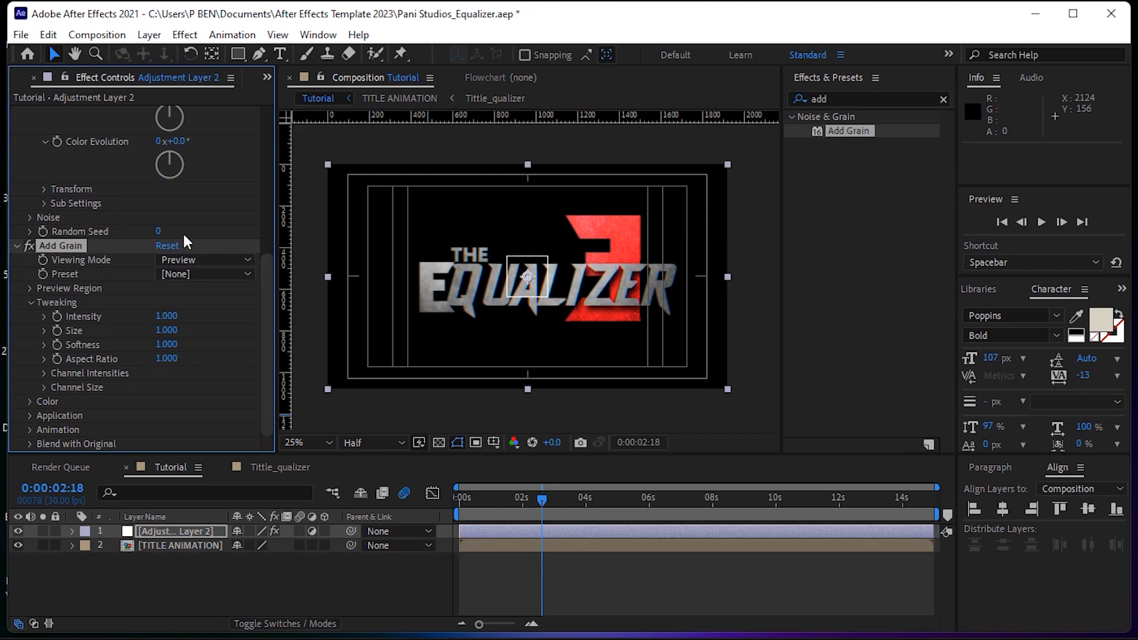
Hide Add Grain's preview box and set the preview region's width and height to 1024.
left_click(29, 288)
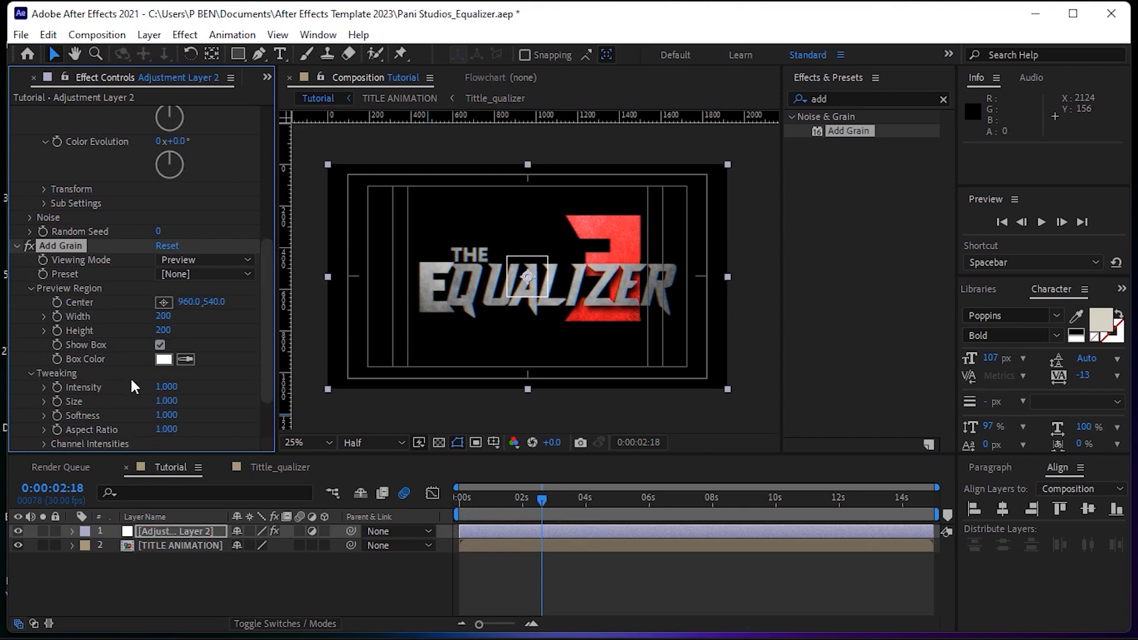
left_click(160, 345)
left_click_drag(163, 316, 853, 291)
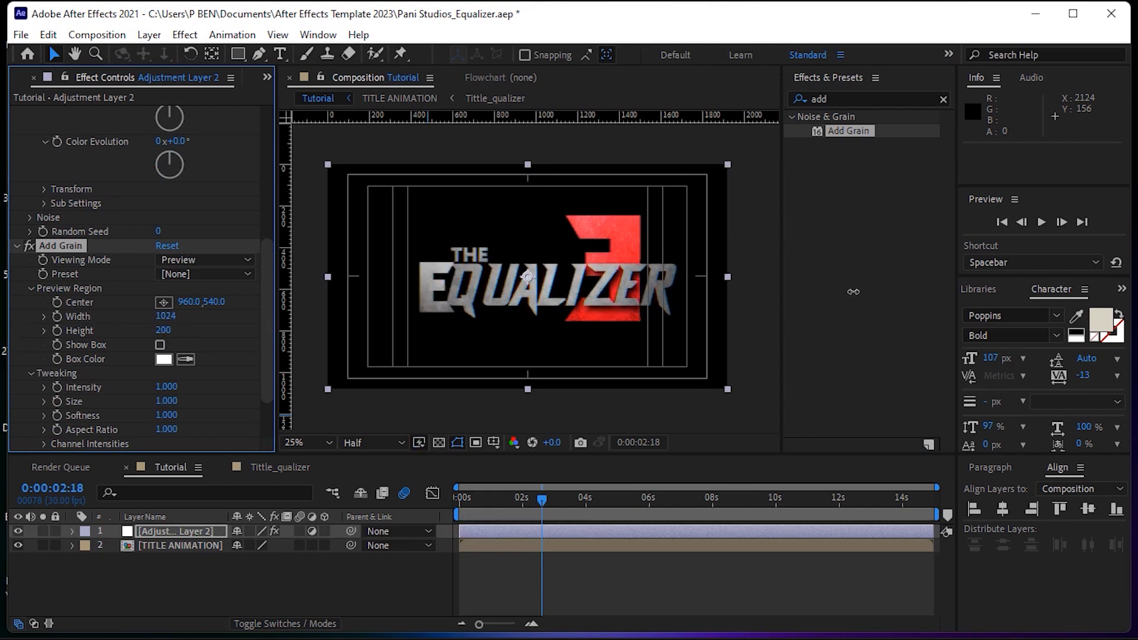
left_click_drag(161, 330, 846, 302)
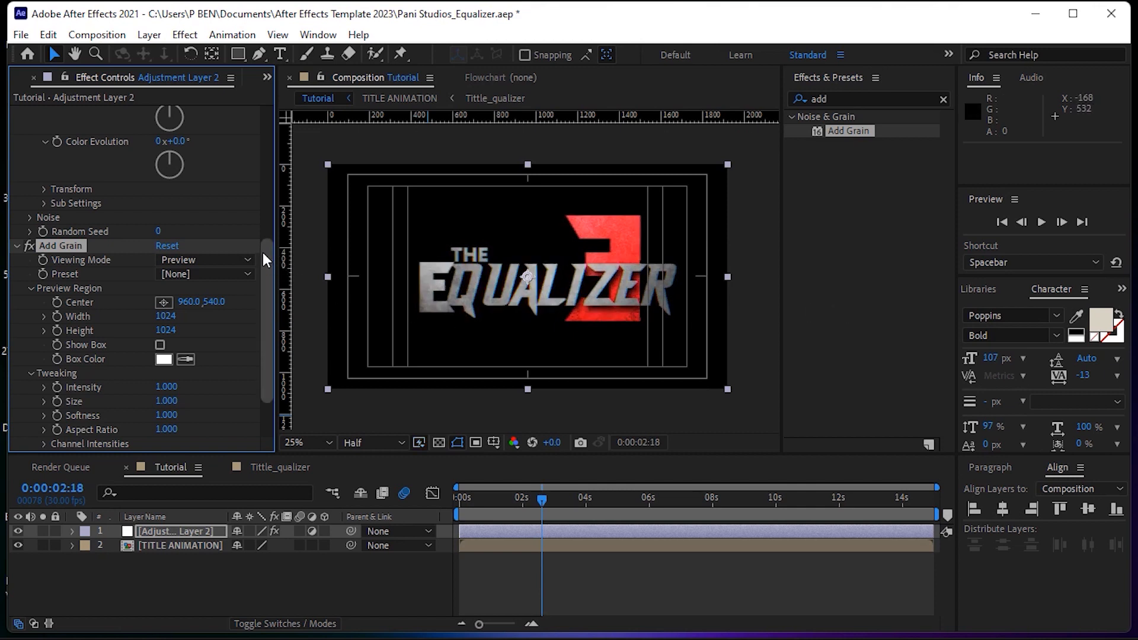
Set Add Grain's Softness to 3 in its Tweaking settings.
left_click_drag(264, 249, 266, 289)
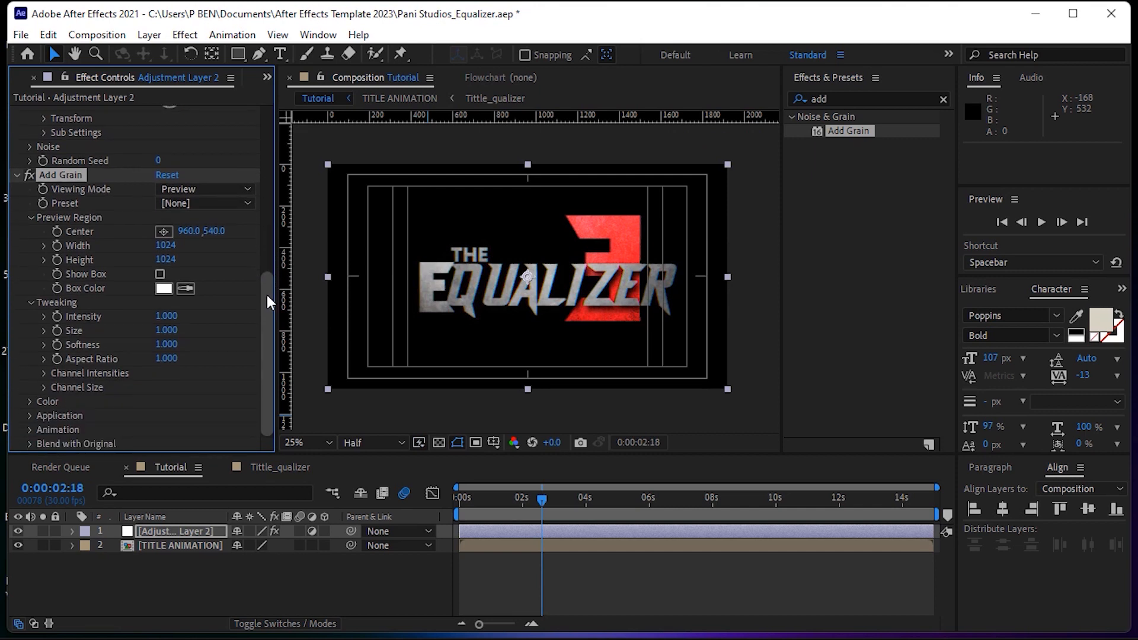
left_click(163, 345)
type("3")
key("Return")
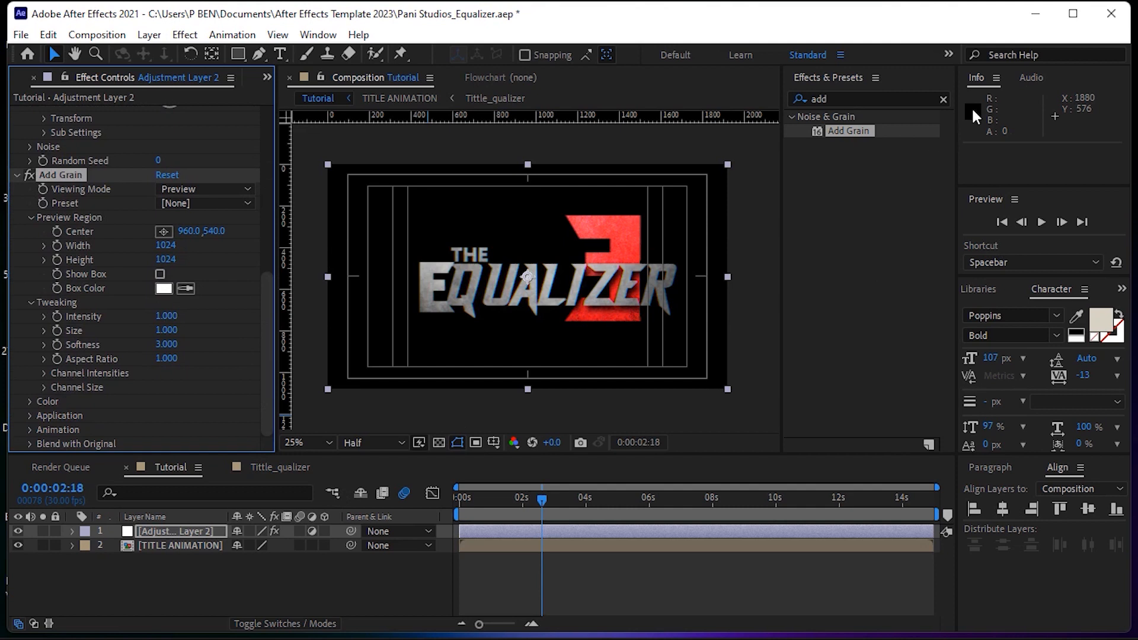
Search for "sharp", apply the Sharpen effect to the adjustment layer and set its Sharpen Amount to 50.
left_click(943, 99)
left_click(875, 99)
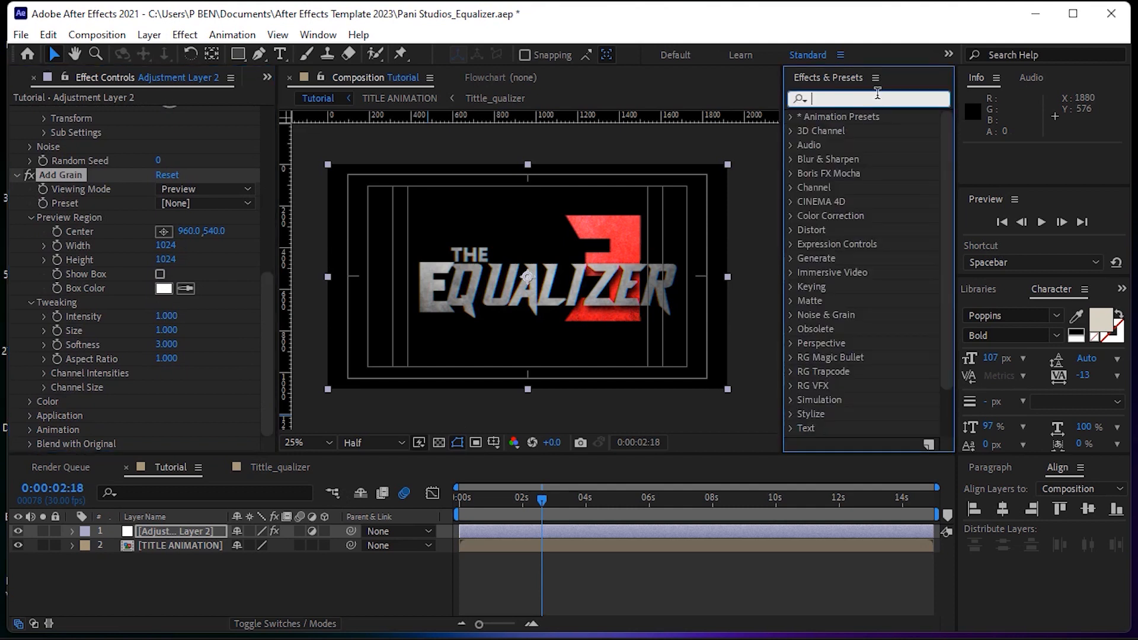
type("sha")
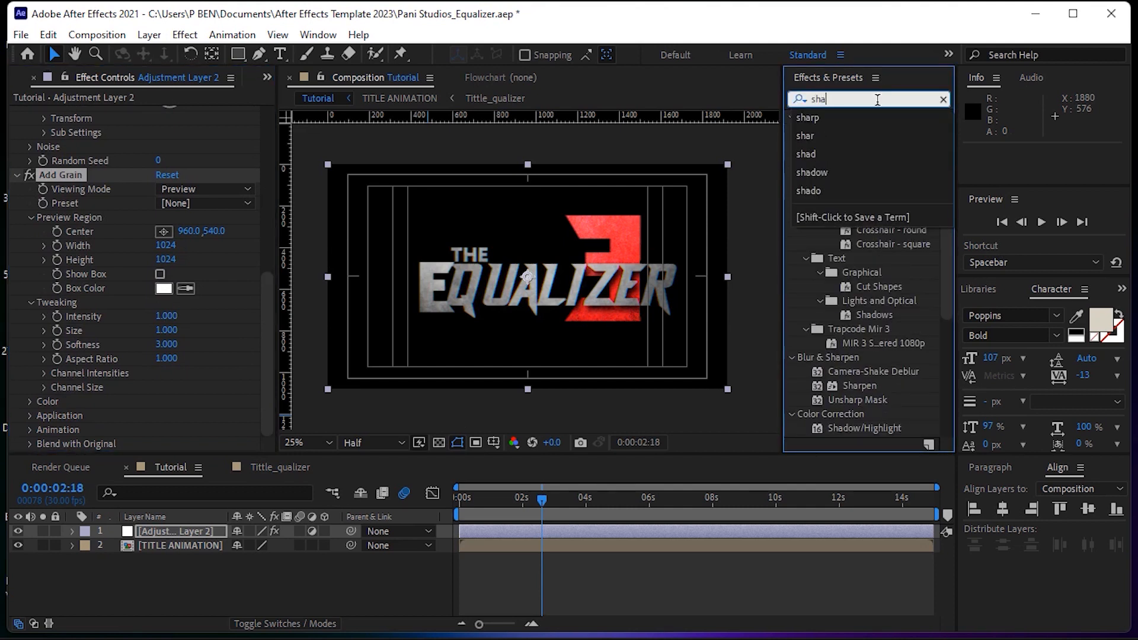
type("rp")
left_click_drag(851, 131, 517, 531)
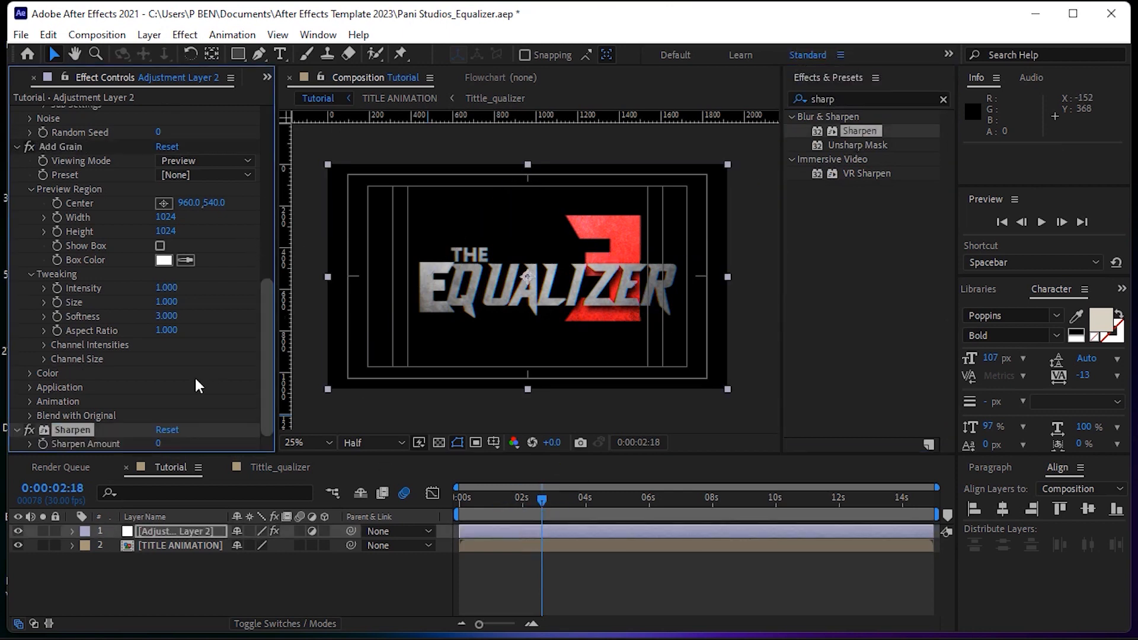
left_click(155, 443)
left_click(155, 443)
type("50")
key("Return")
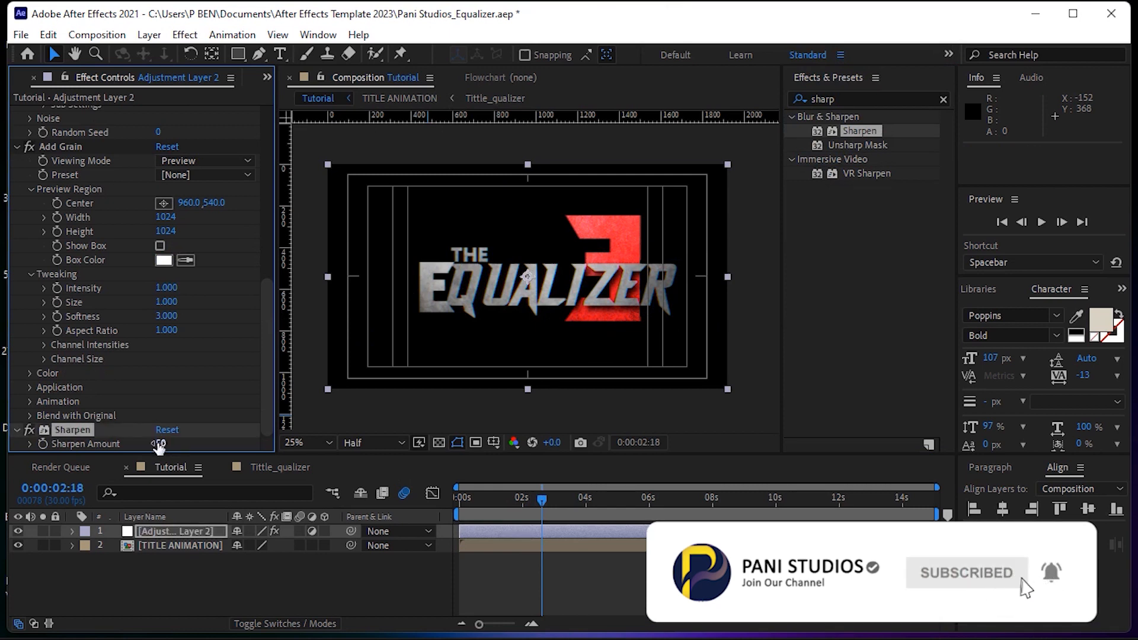
Create a black 1920 x 1080 px solid layer named mask above the adjustment layer.
left_click(346, 565)
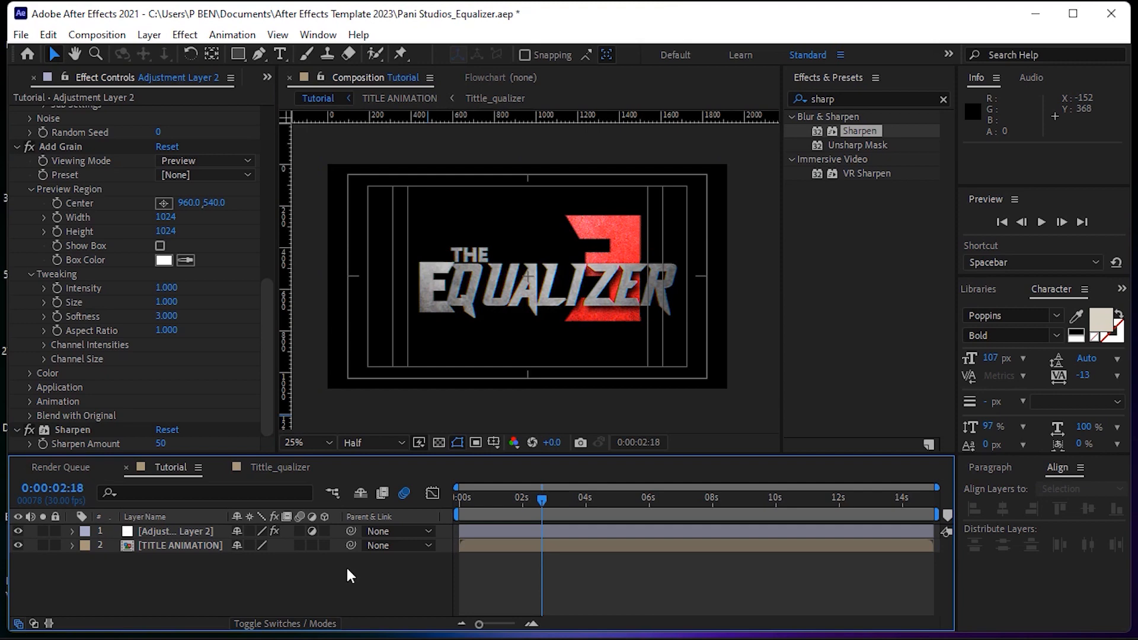
left_click(148, 34)
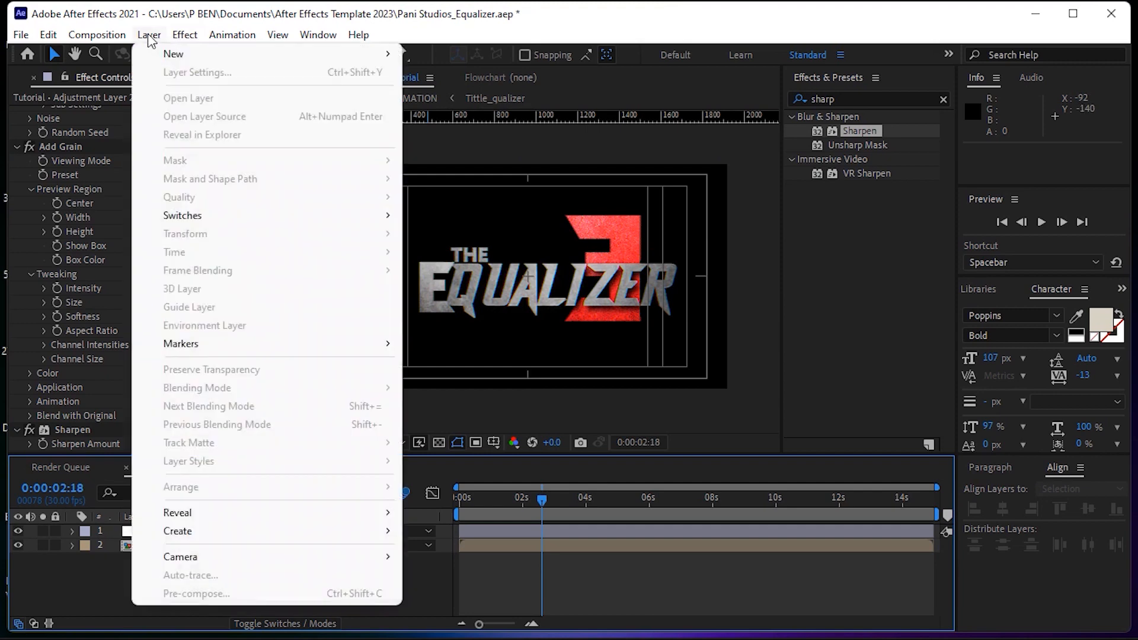
mouse_move(224, 58)
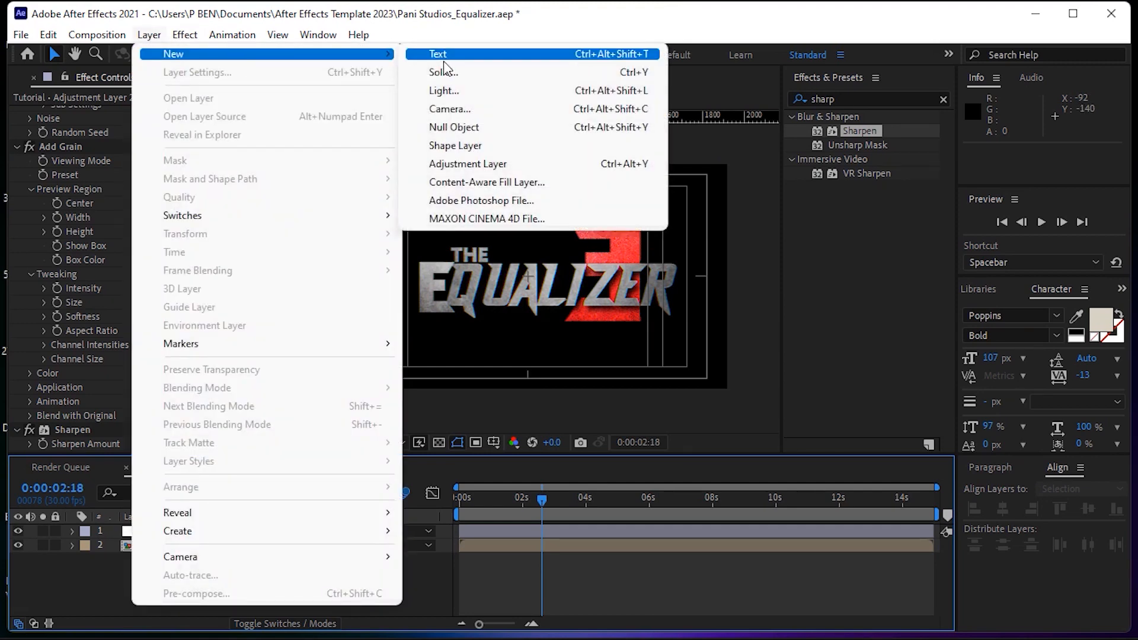
left_click(444, 72)
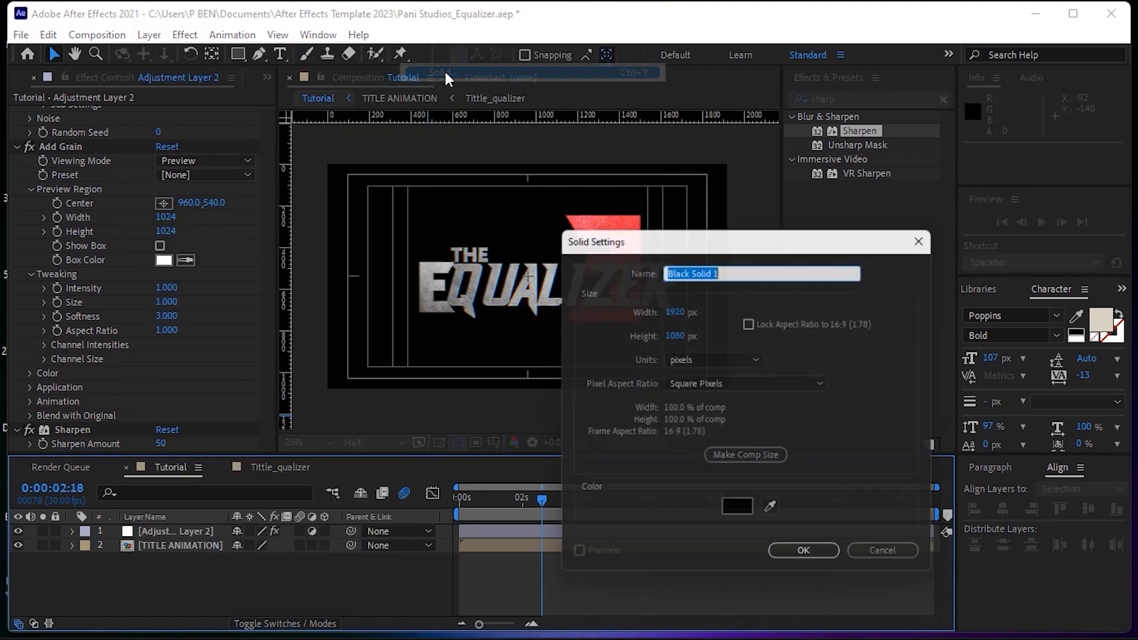
type("mas")
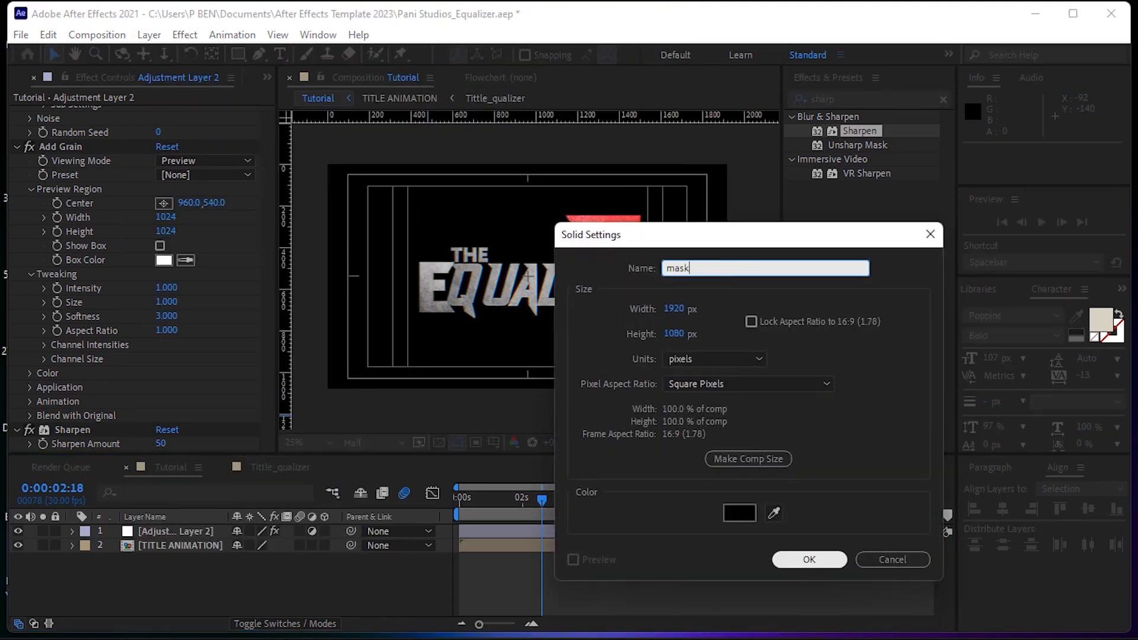
type("k")
left_click(809, 559)
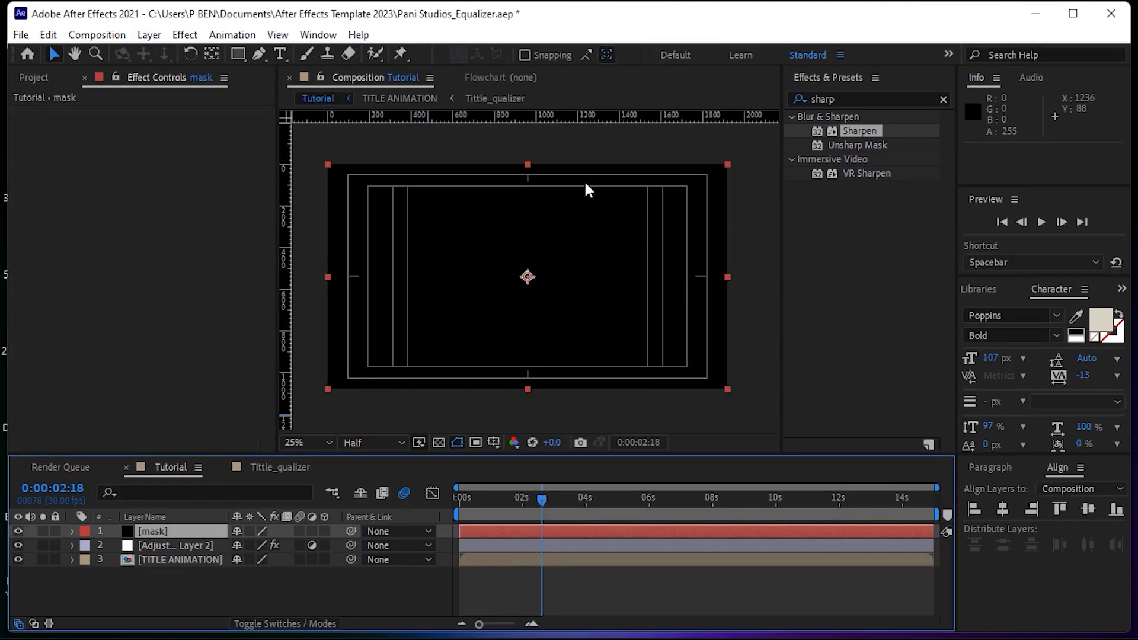
Add a full-frame elliptical mask to the mask solid and invert it.
left_click(243, 58)
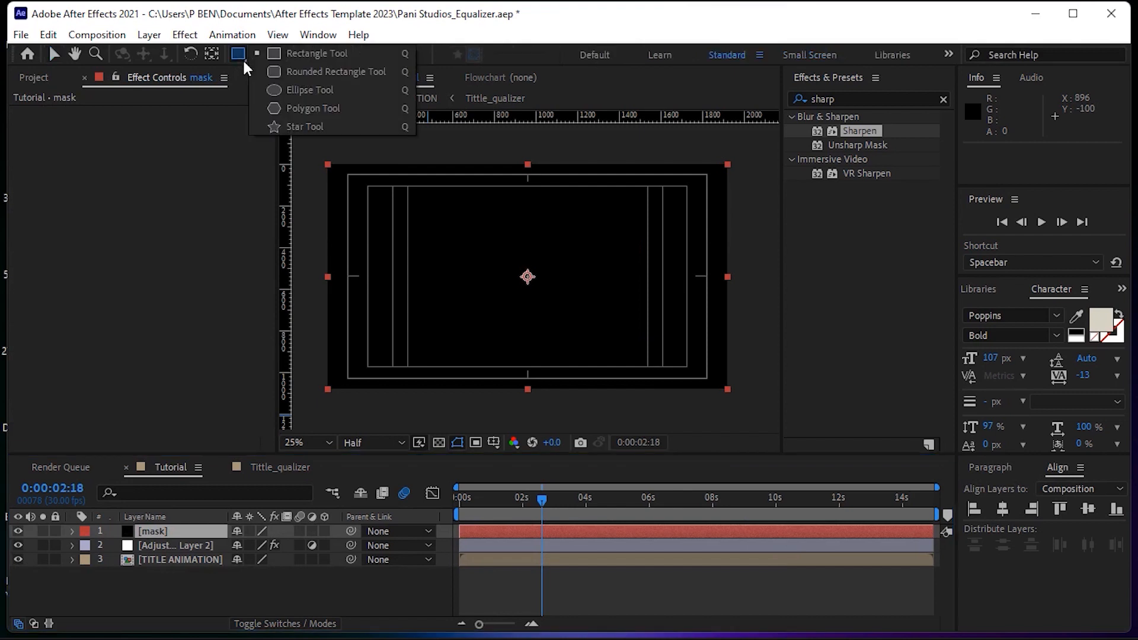
left_click(295, 90)
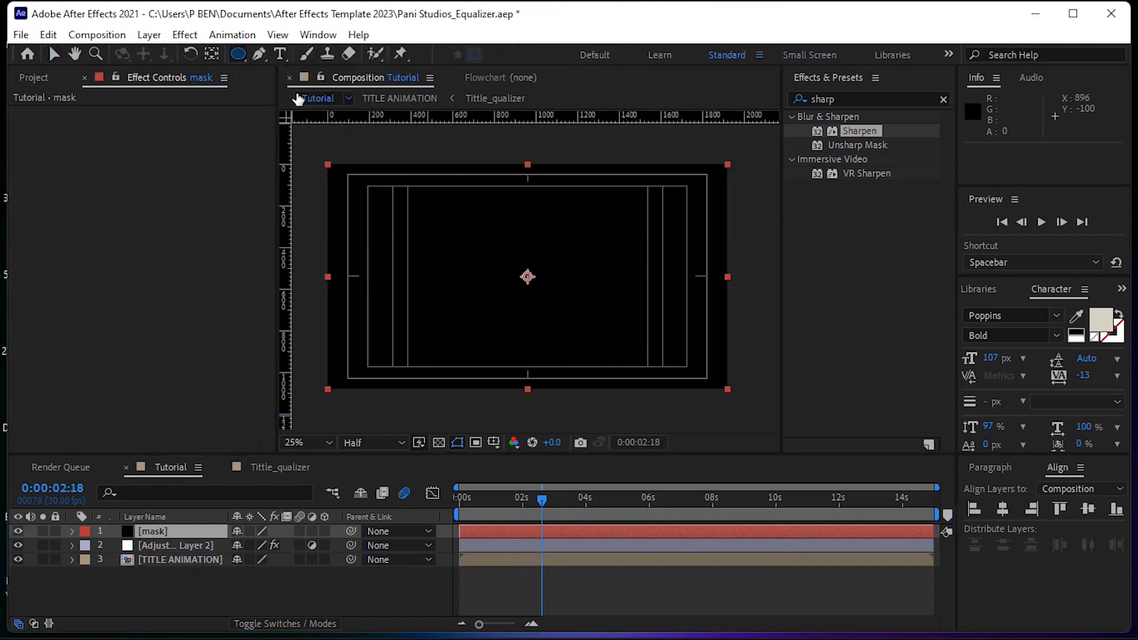
double_click(236, 54)
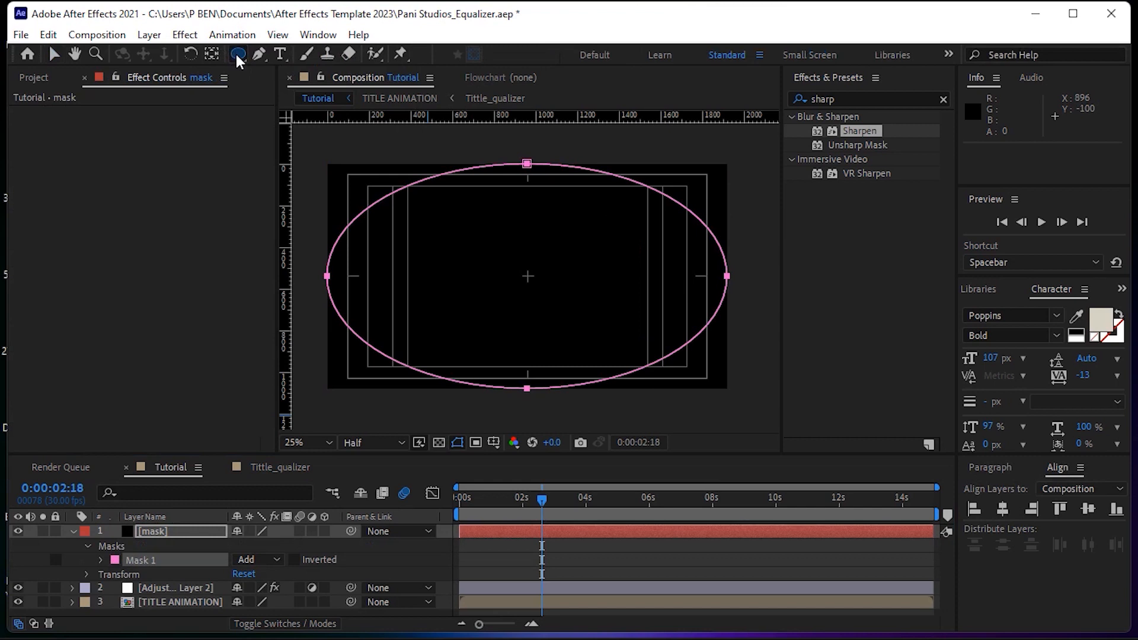
key("v")
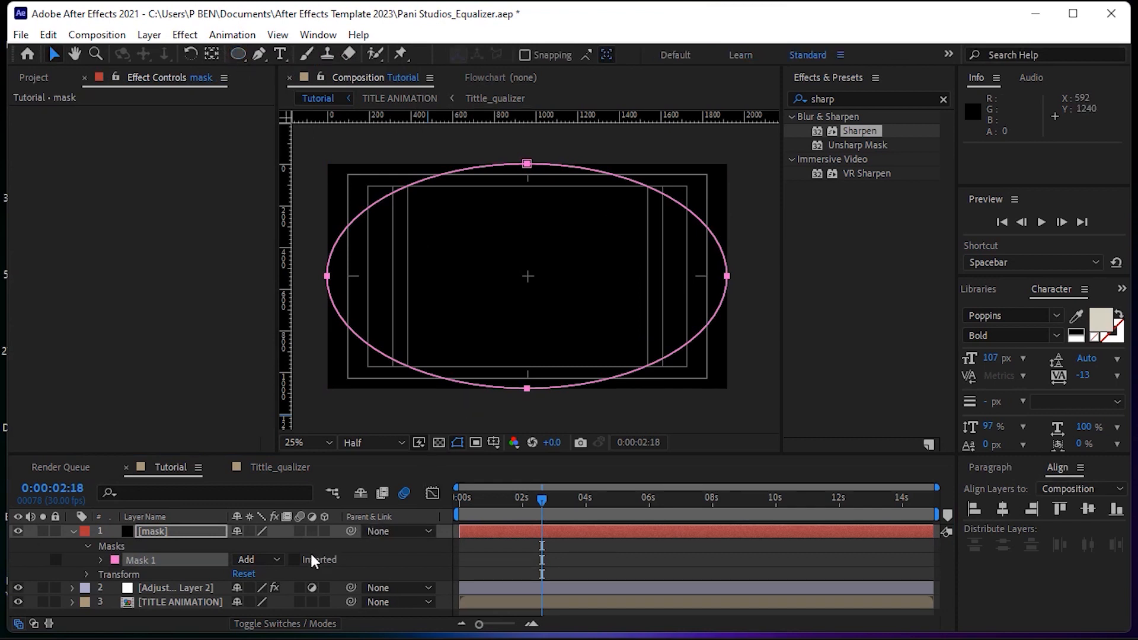
left_click(295, 559)
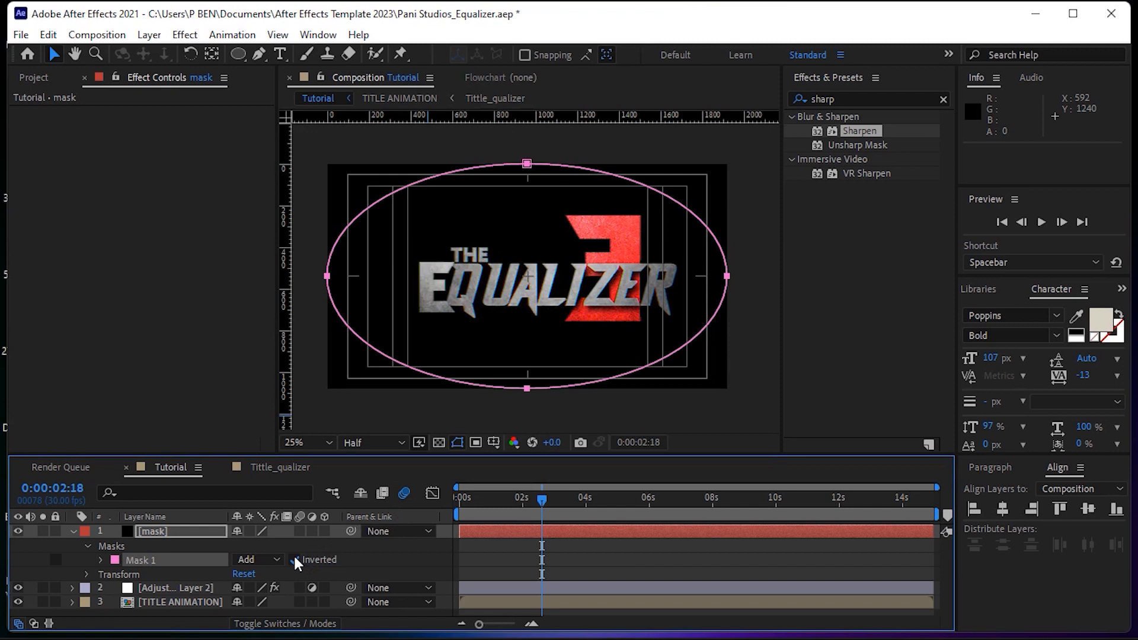
left_click(72, 531)
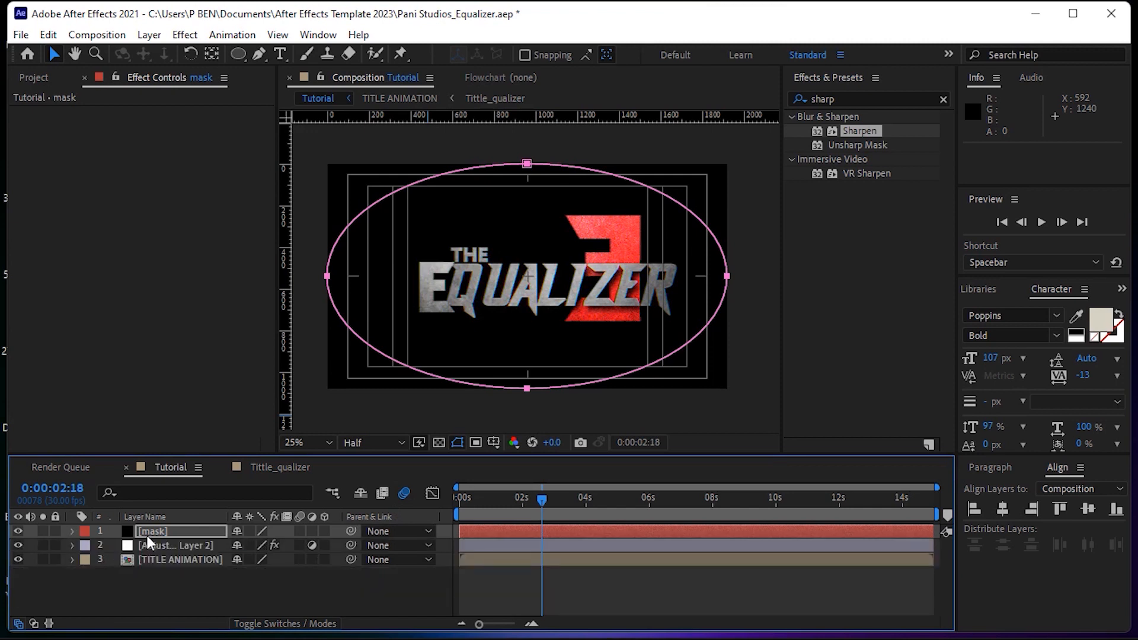
Reveal the mask solid's mask properties and raise Mask Feather to 363 pixels.
left_click(180, 528)
key("m")
key("m")
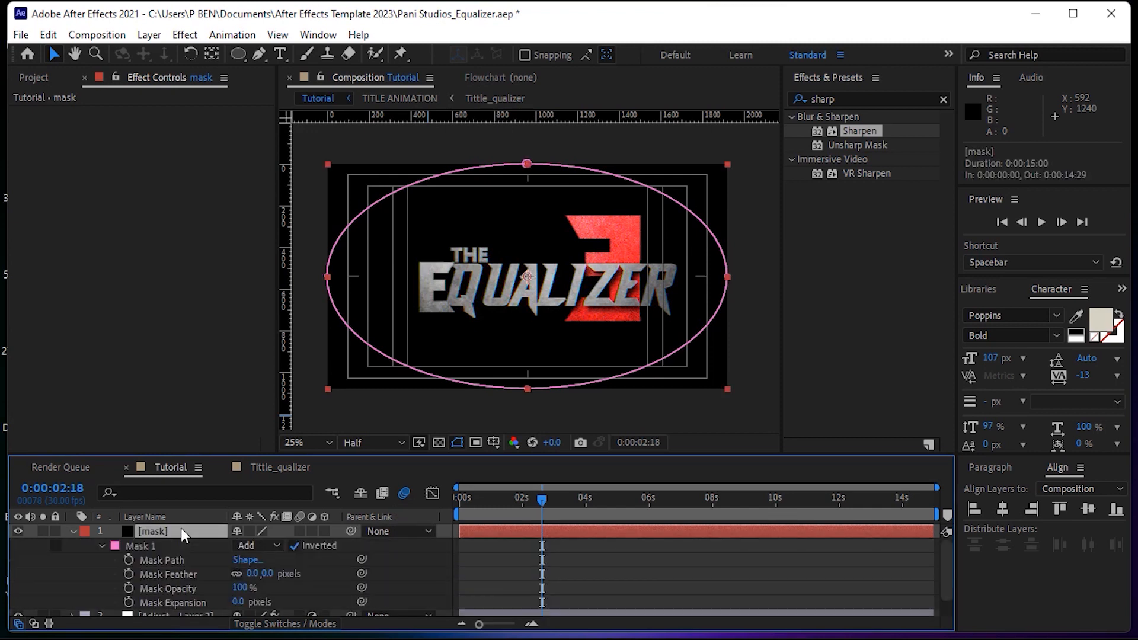
left_click_drag(251, 573, 549, 560)
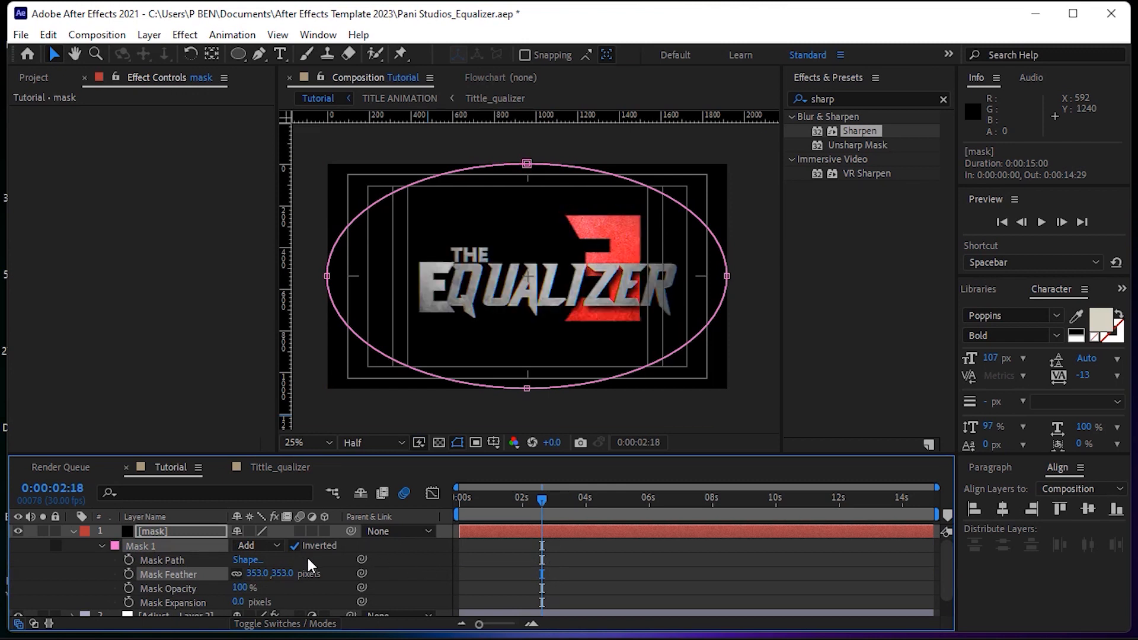
left_click_drag(281, 573, 288, 573)
left_click(291, 575)
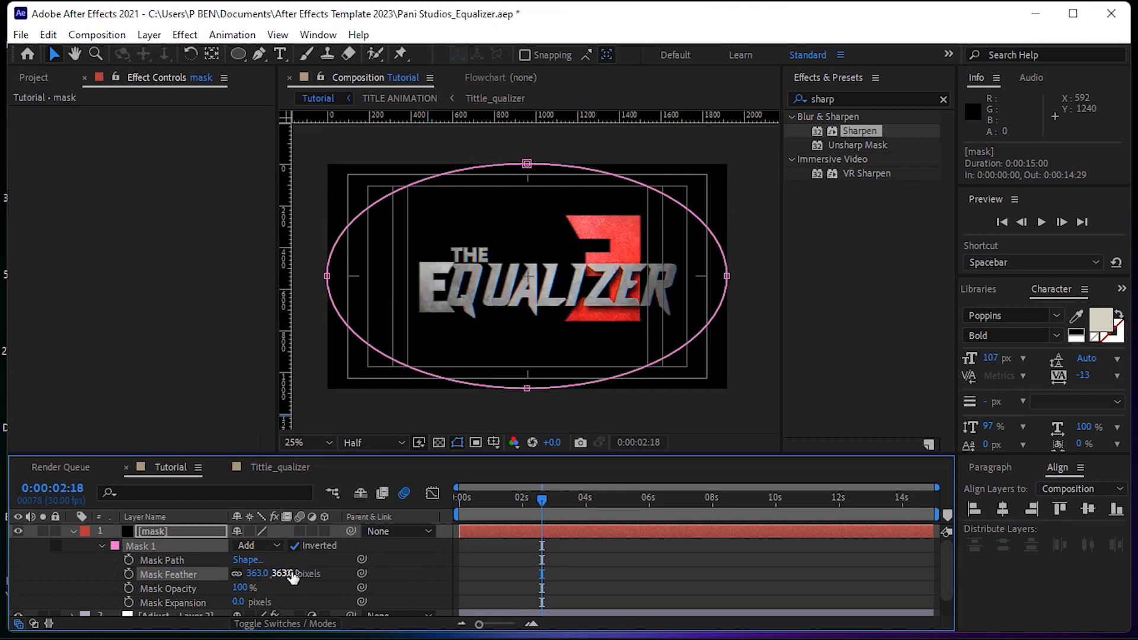
Collapse the mask layer's properties and preview the Tutorial composition from the first frame.
left_click(73, 531)
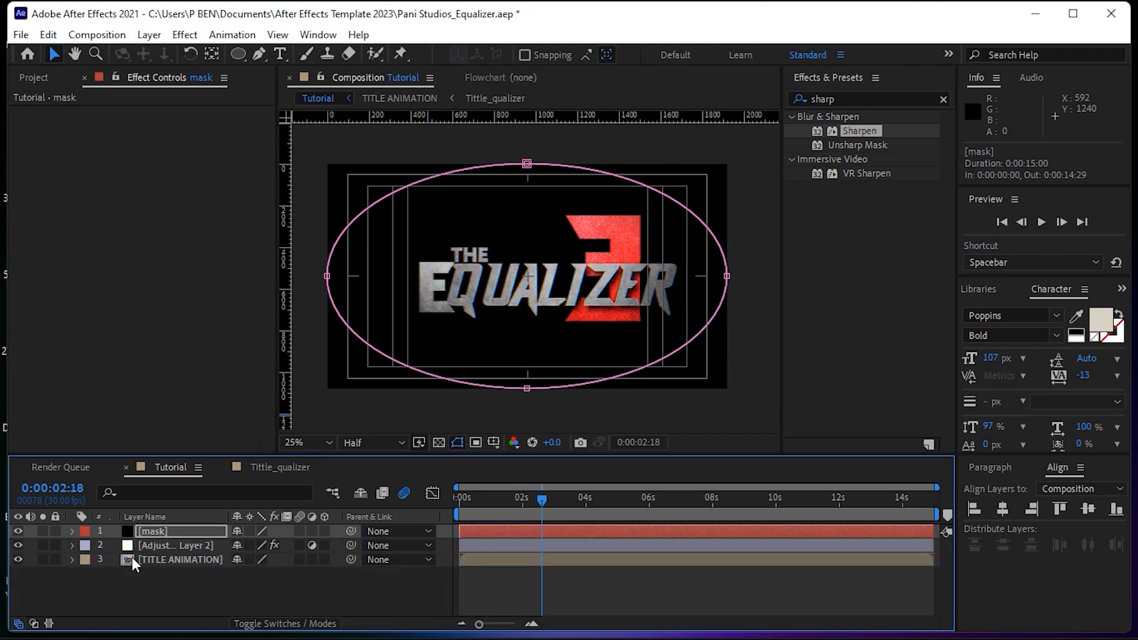
left_click(176, 580)
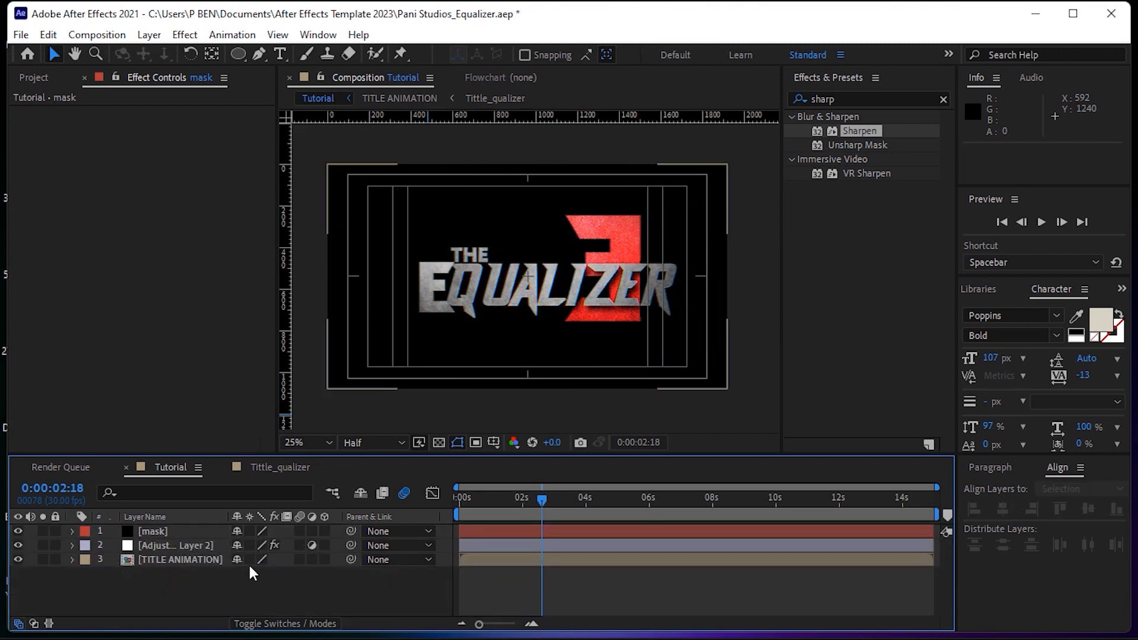
left_click_drag(539, 502, 389, 507)
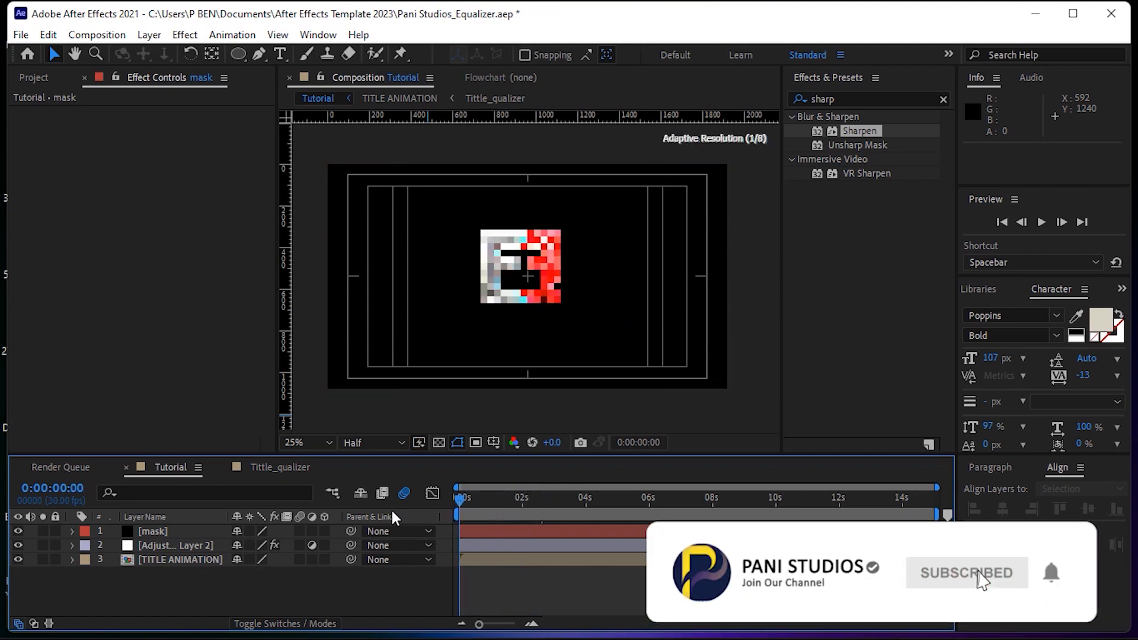
key("space")
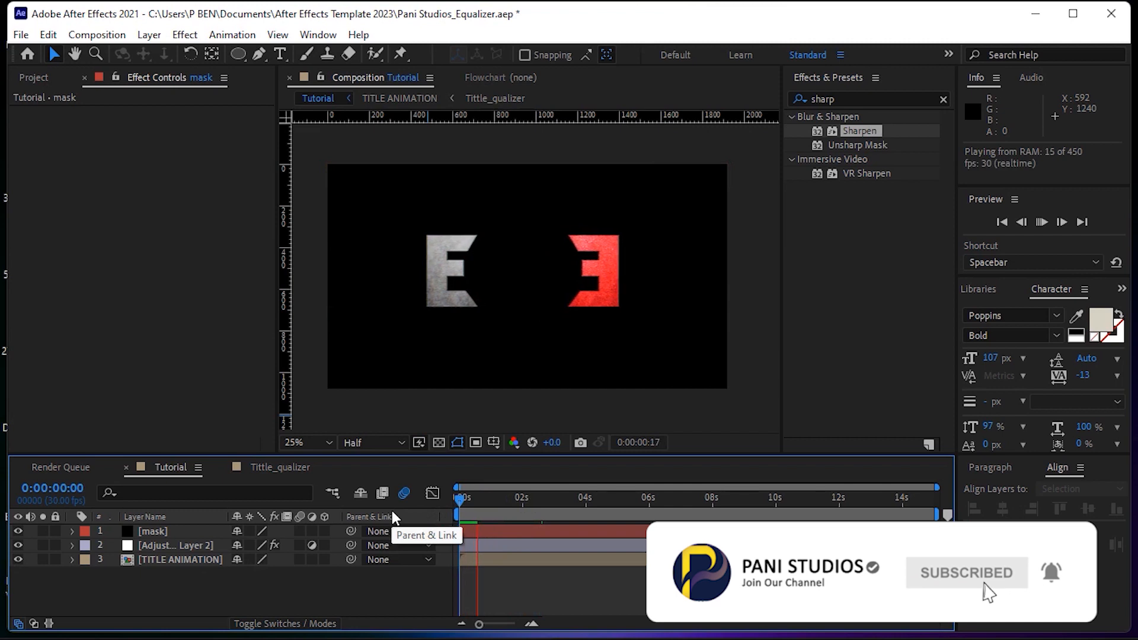
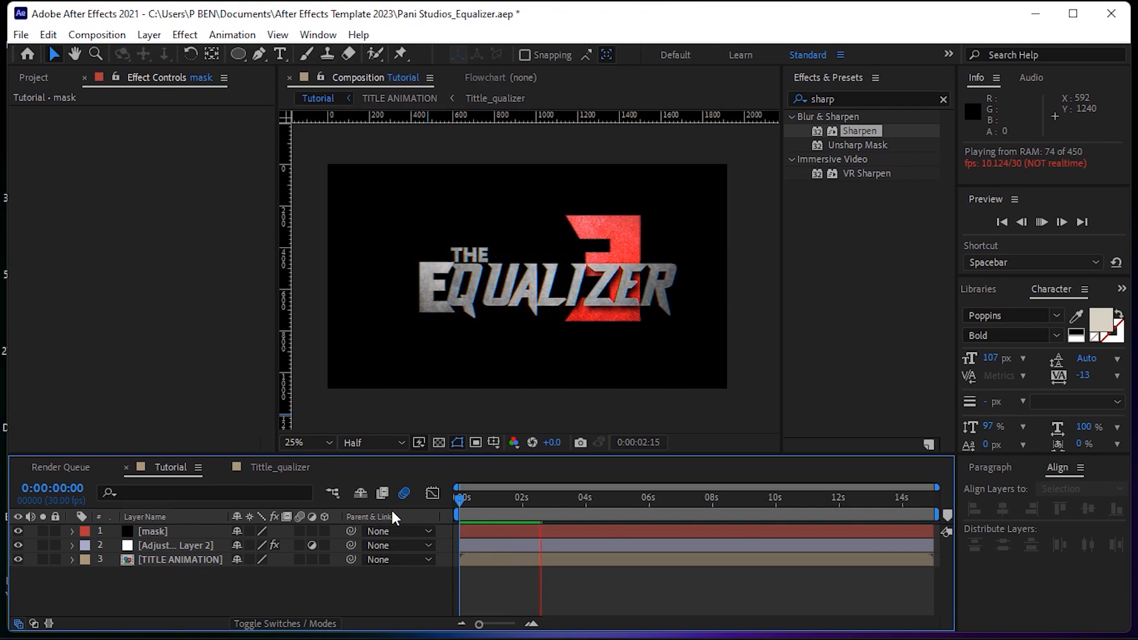
key("space")
Keyframe the TITLE ANIMATION layer's opacity at 100% on 0:00:00:07 and 0% on the first frame.
left_click(196, 559)
key("t")
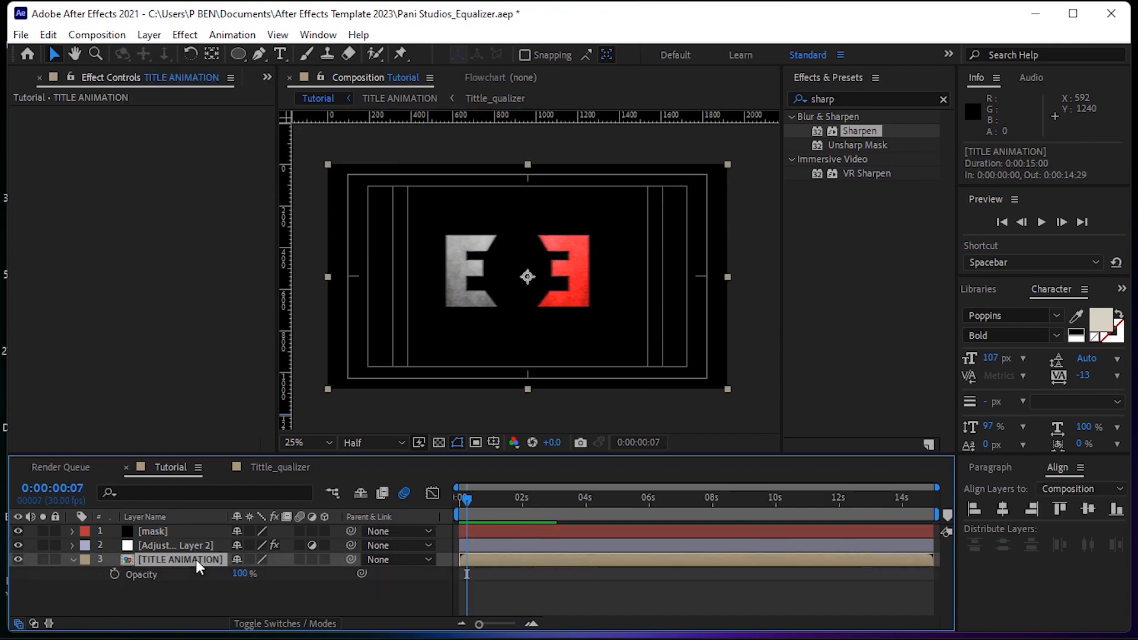
left_click(114, 574)
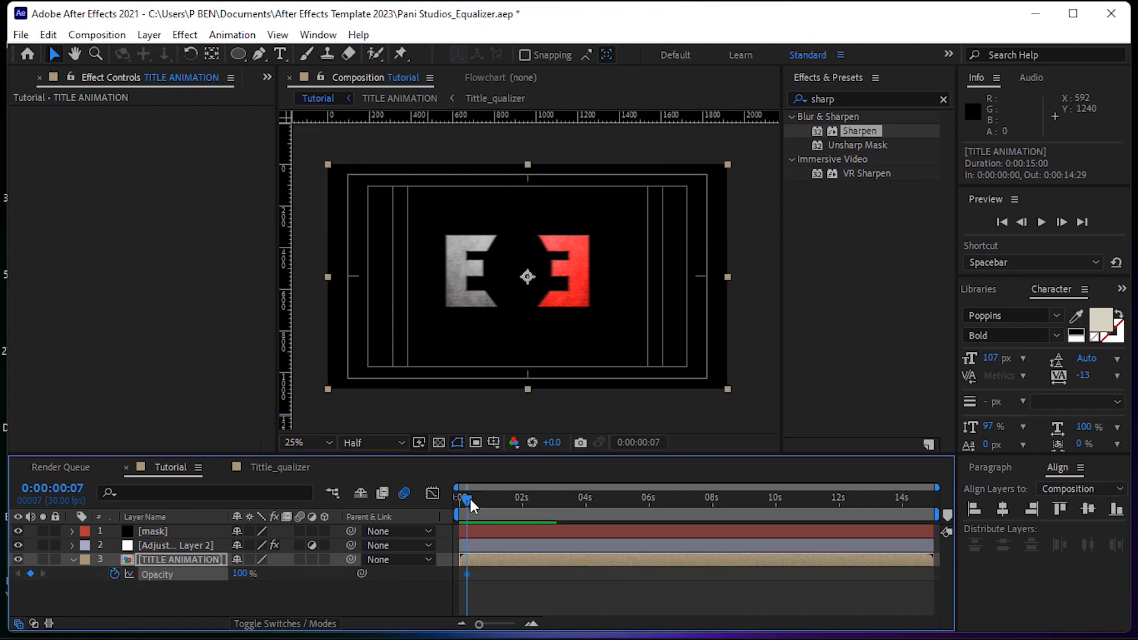
left_click_drag(470, 499, 400, 513)
left_click(239, 574)
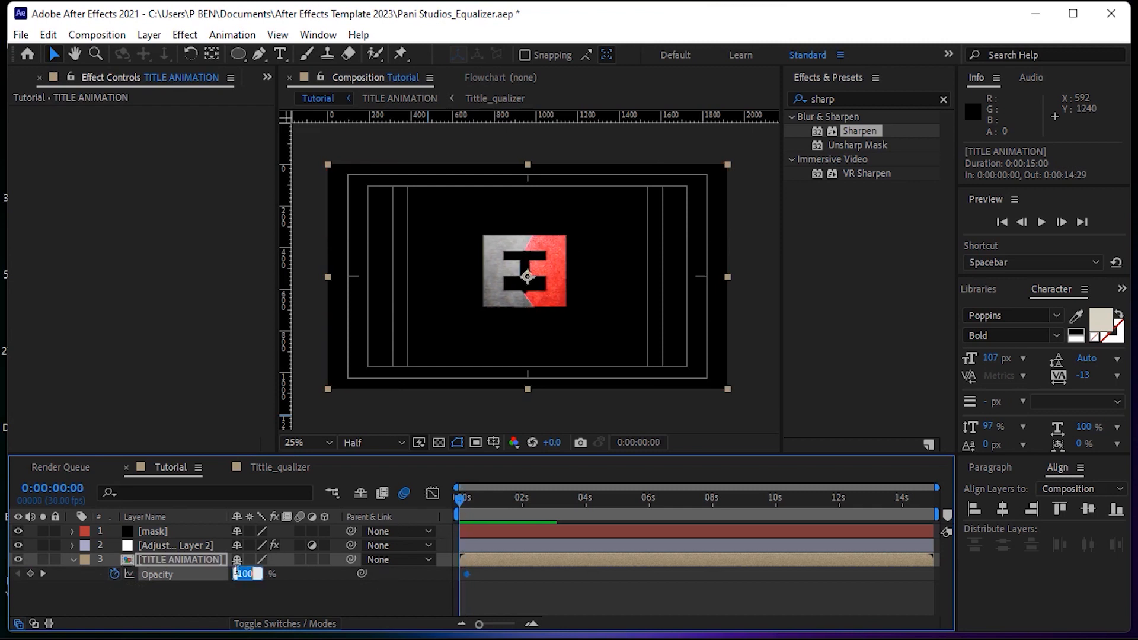
type("0")
key("Return")
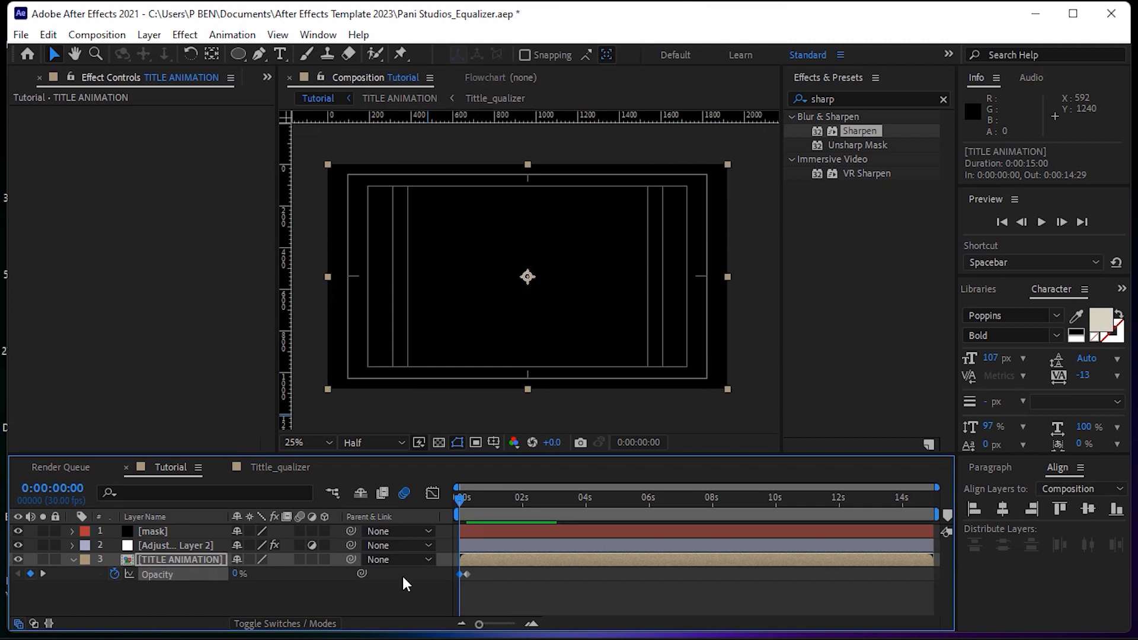
Preview the fade-in, apply Easy Ease to the title's opacity keyframes, and play it again from the start.
key("space")
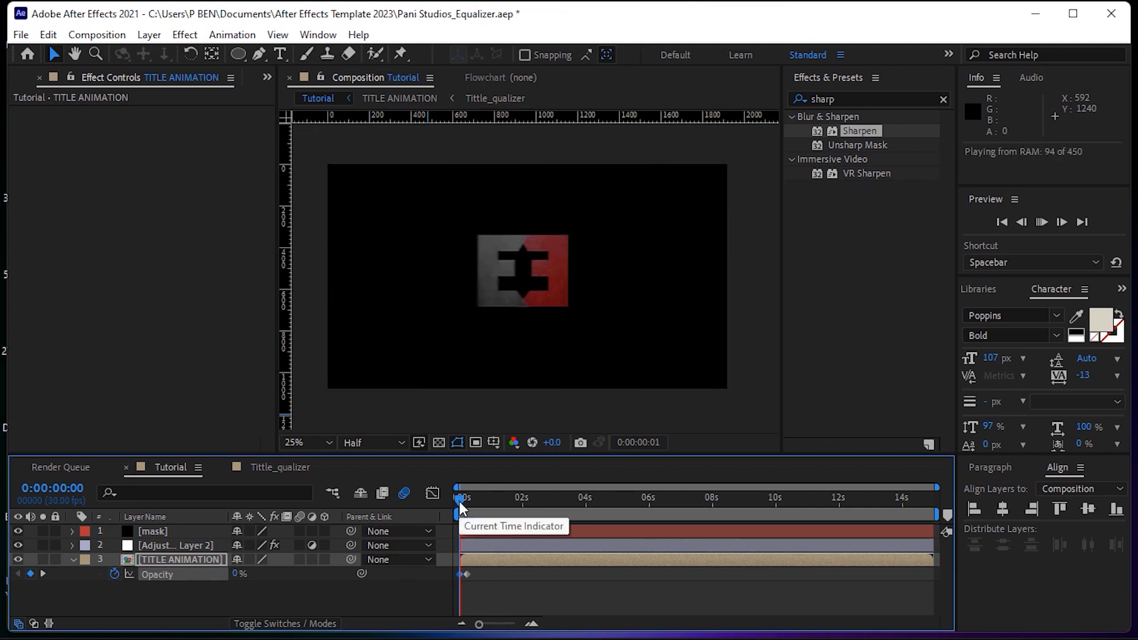
key("space")
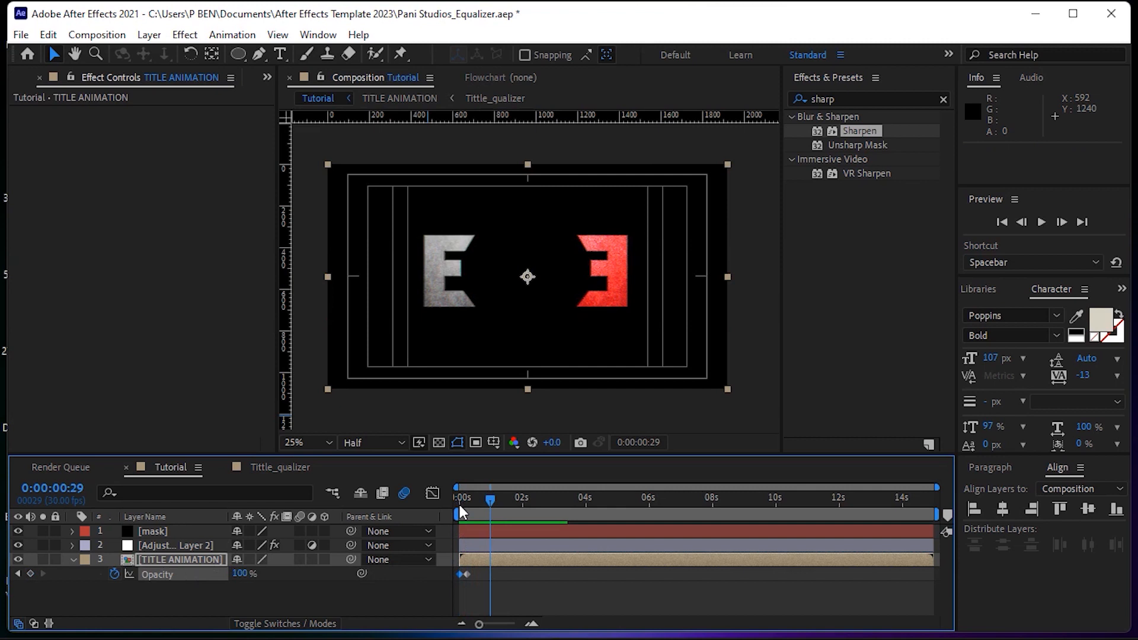
right_click(466, 572)
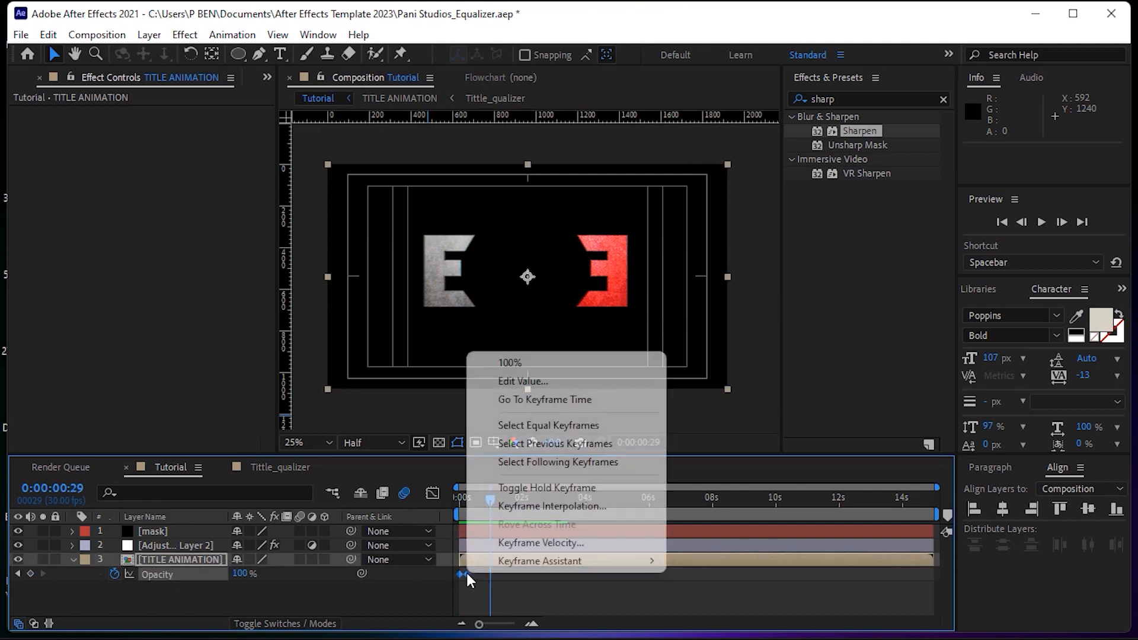
mouse_move(519, 561)
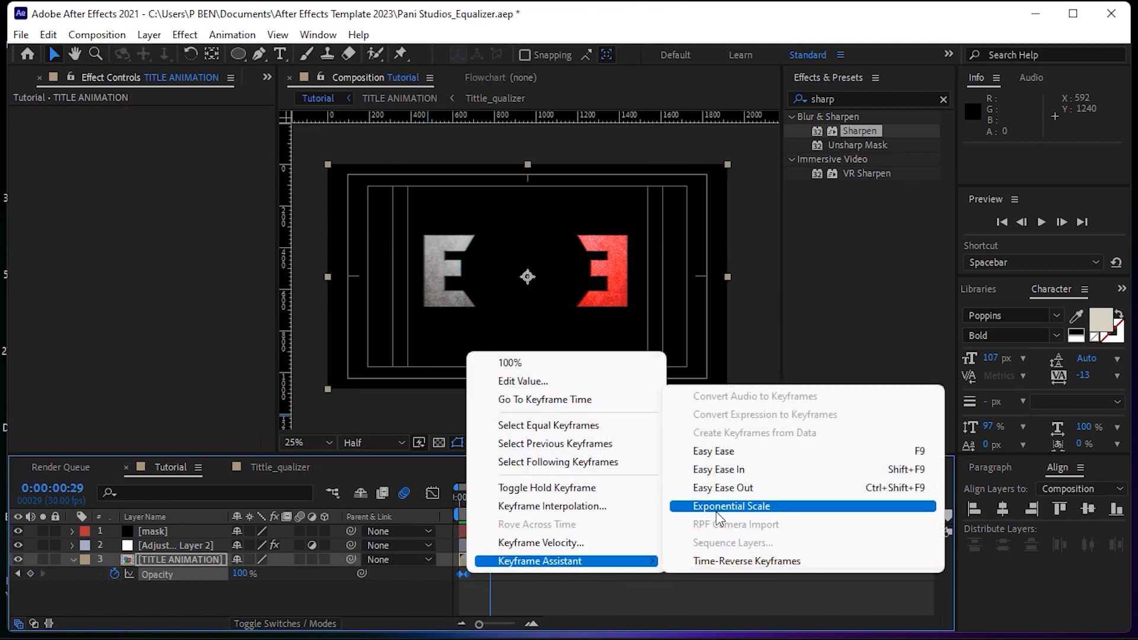
left_click(735, 451)
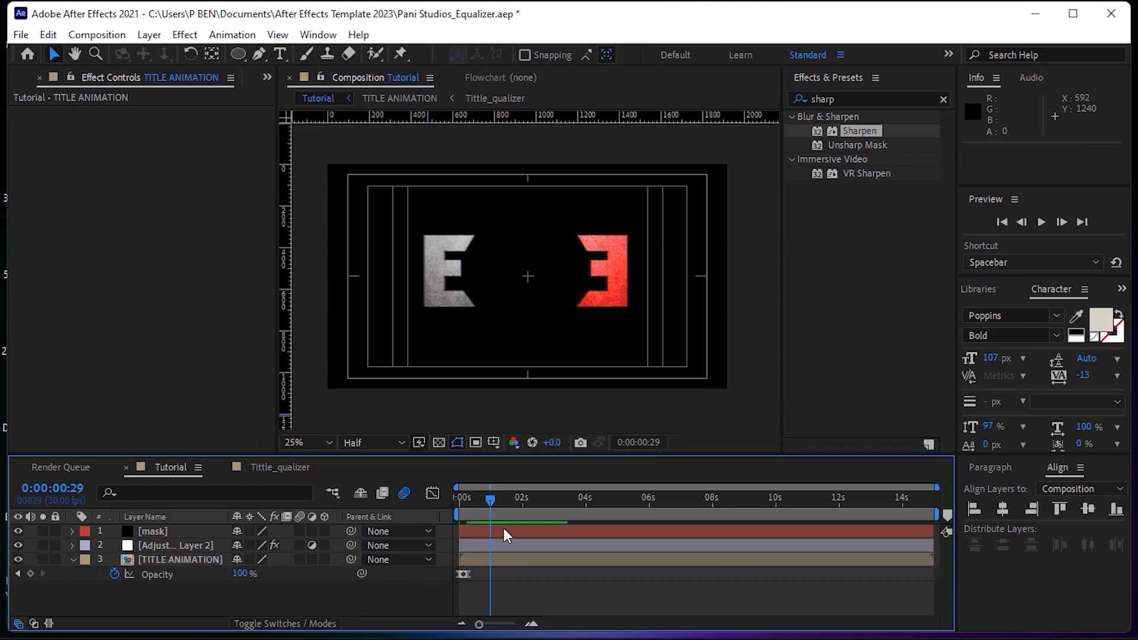
left_click_drag(482, 495, 398, 507)
key("space")
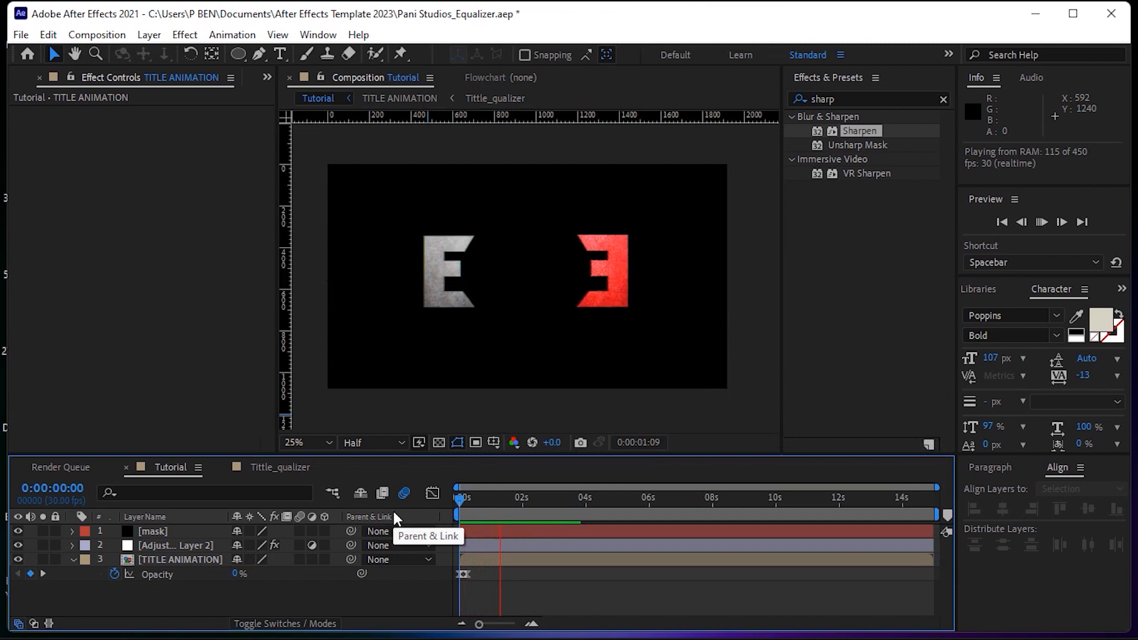
Keyframe the TITLE ANIMATION layer's scale at 60% on the first frame and 70% at 0:00:01:13.
left_click(254, 573)
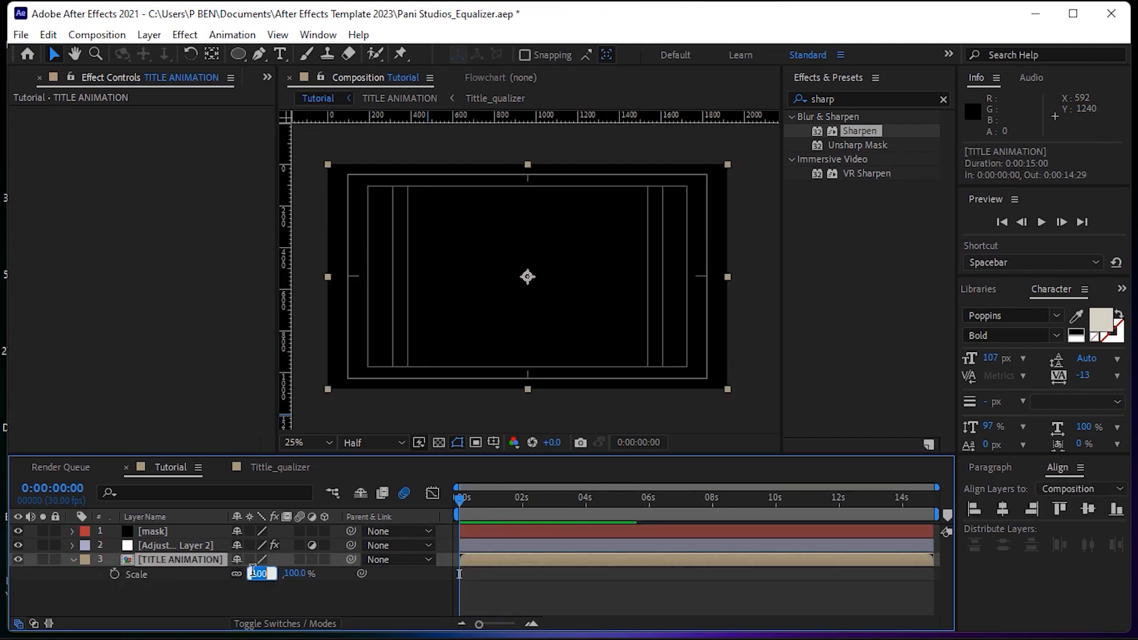
type("60")
key("Return")
left_click(113, 574)
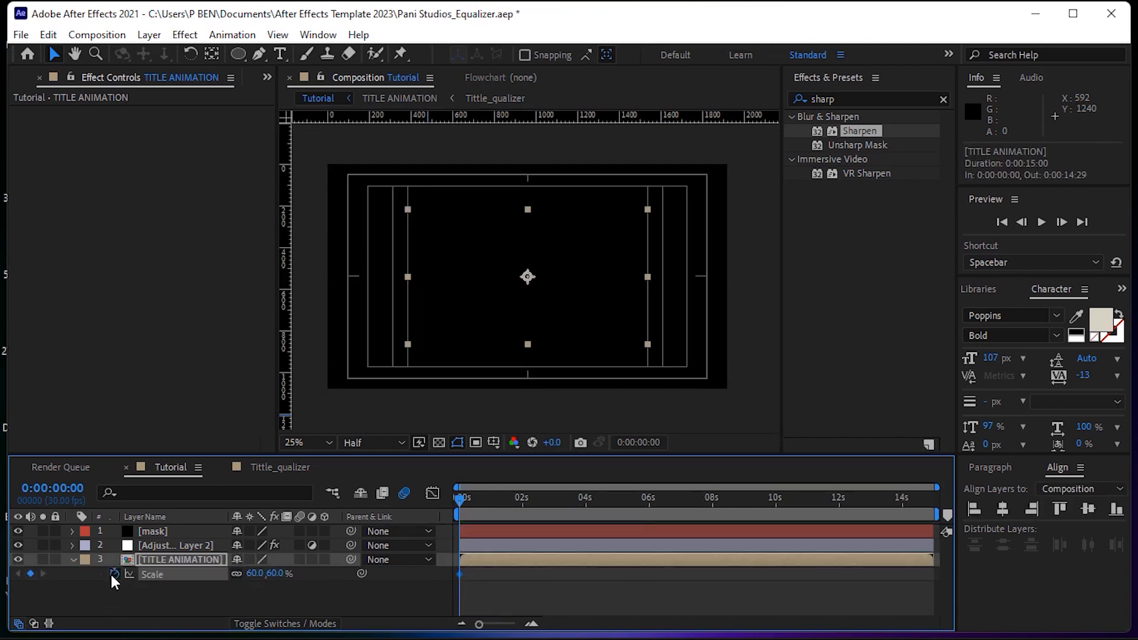
left_click(465, 498)
left_click_drag(470, 497, 504, 499)
key("Return")
Add a third scale keyframe of 110% to the TITLE ANIMATION layer at 0:00:05:14.
left_click(632, 504)
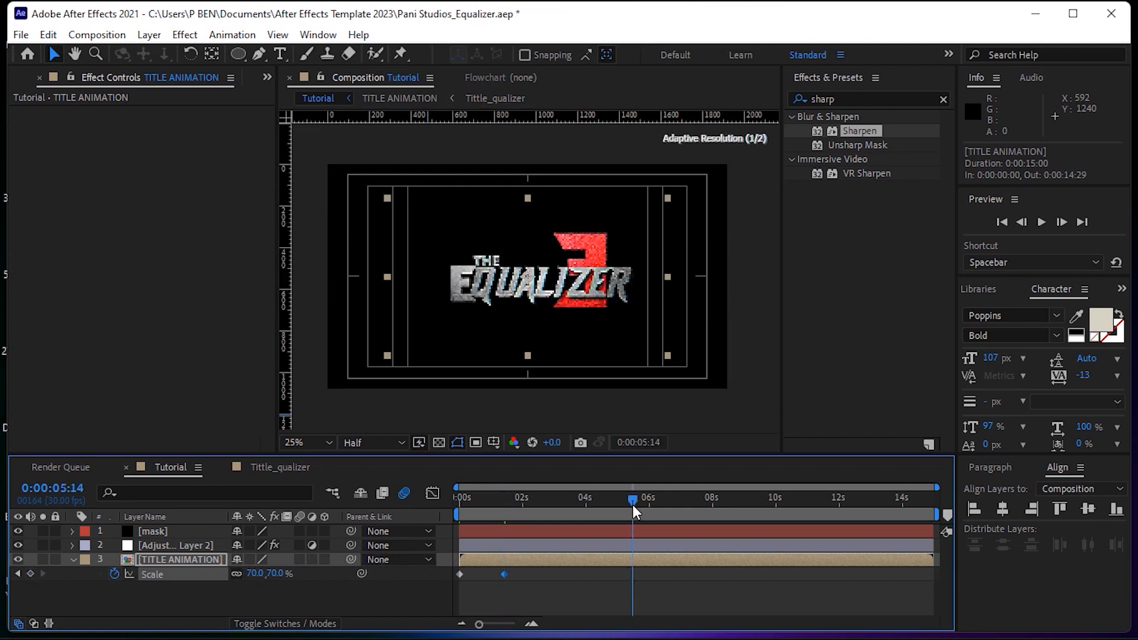
left_click(273, 574)
type("10")
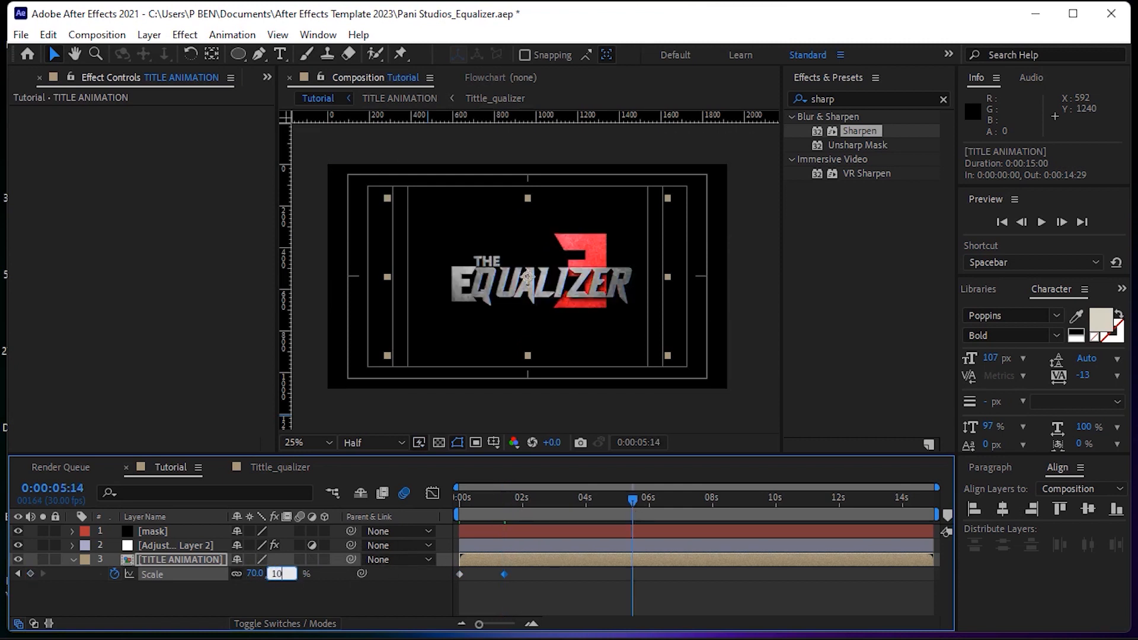
type("0")
key("Return")
left_click(275, 573)
type("1")
type("0")
key("Return")
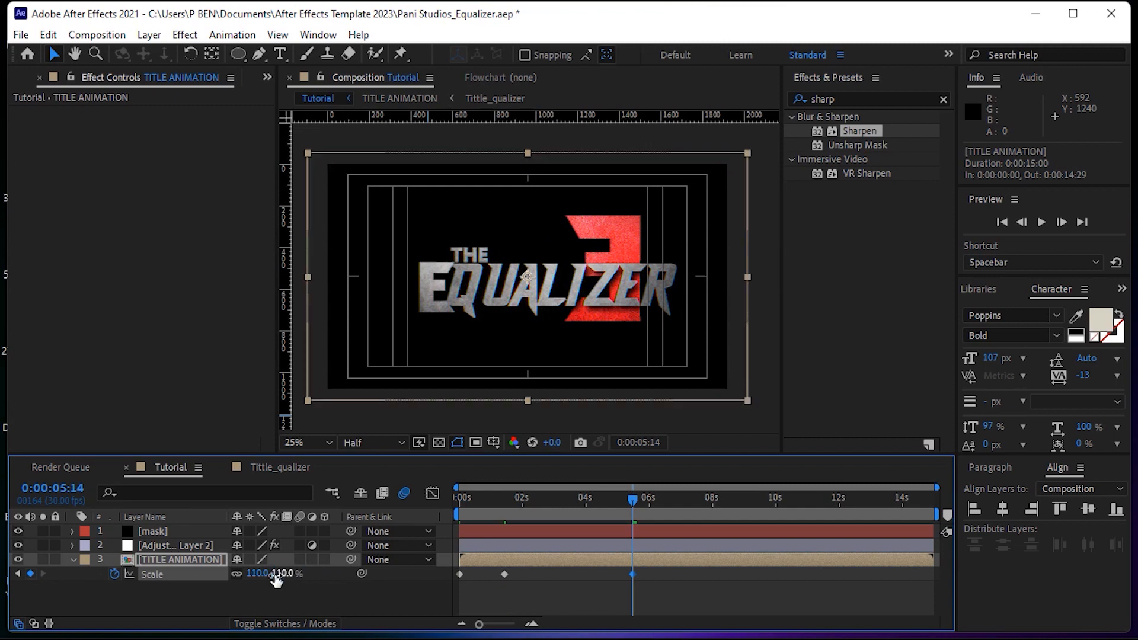
Preview the title's scaling and set its middle scale keyframe, at 0:00:01:13, to 80%.
key("Home")
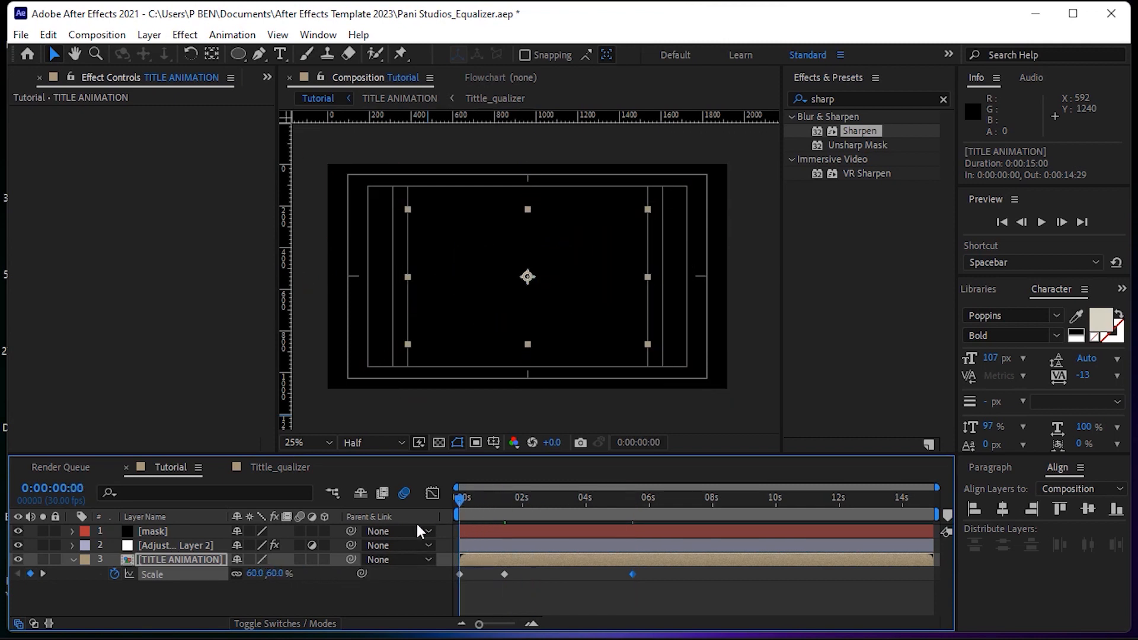
key("space")
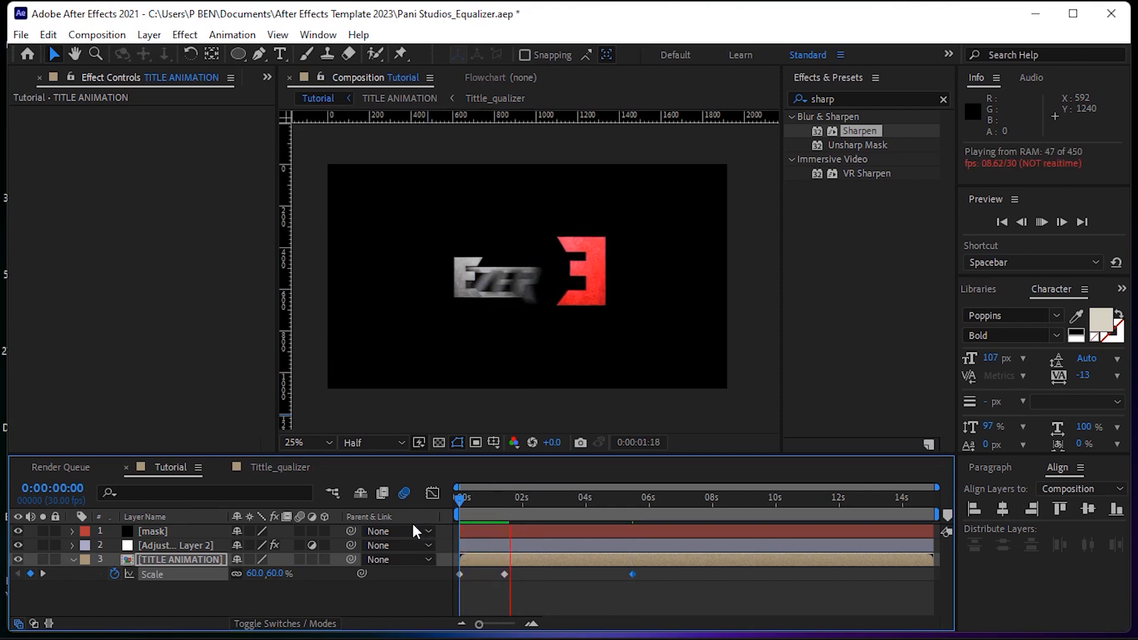
key("space")
left_click(505, 573)
left_click(506, 501)
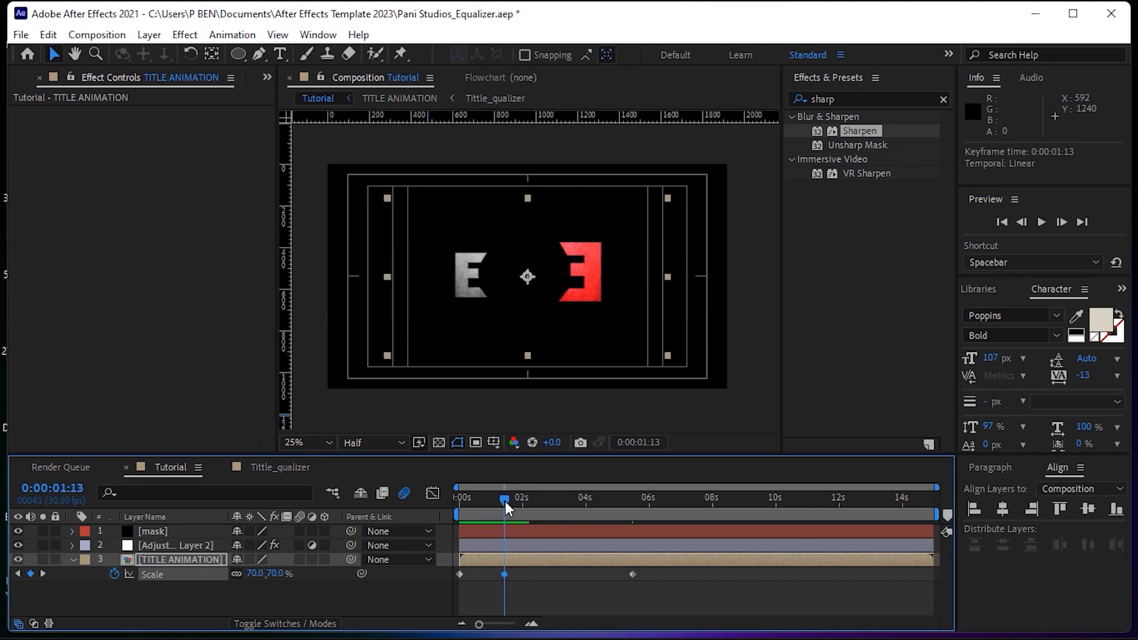
left_click(274, 574)
key("Return")
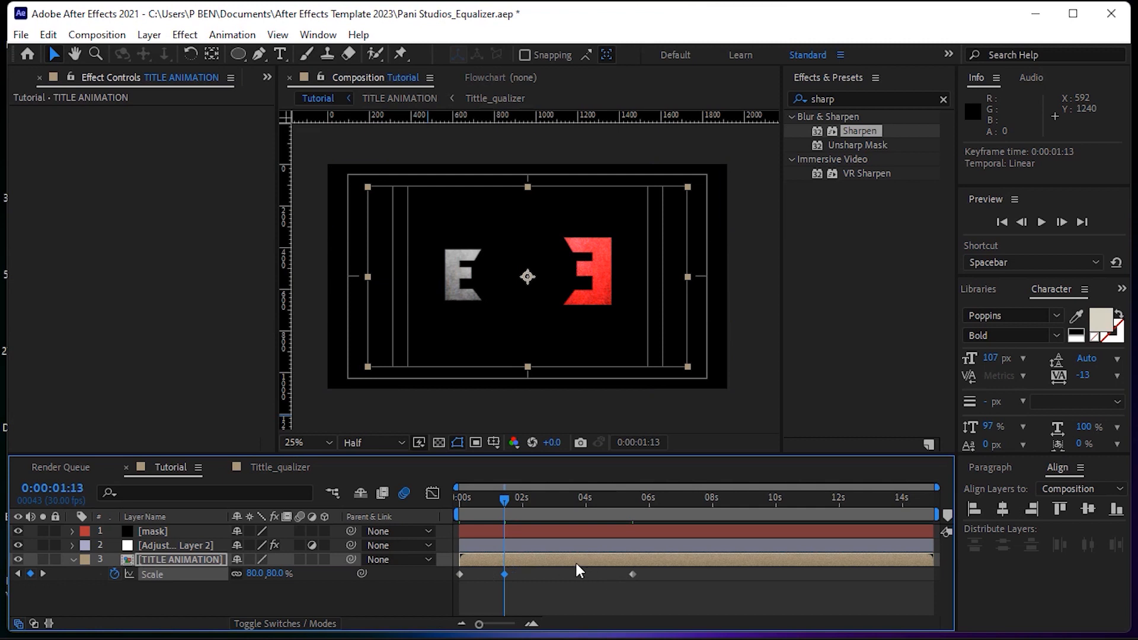
Apply Easy Ease to the title's scale keyframes and end the work area just past the 4-second mark.
left_click_drag(509, 497, 589, 491)
key("End")
key("n")
left_click_drag(499, 502, 443, 511)
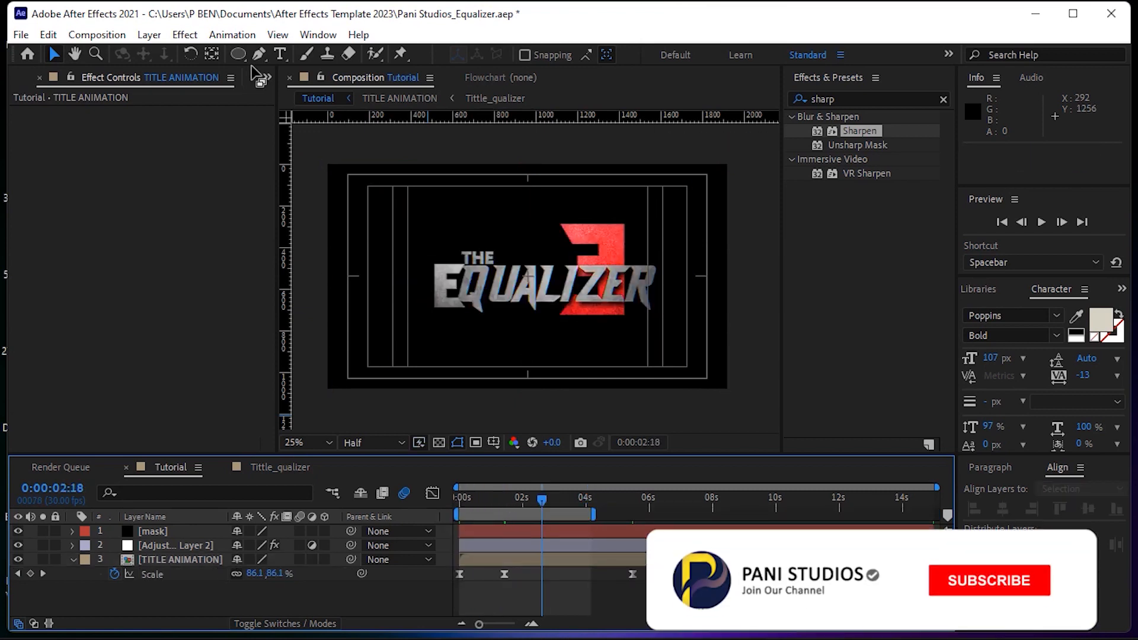
Add dark blue.jpg from the project as the lowest layer, beneath TITLE ANIMATION, and fit it to the composition.
left_click(264, 75)
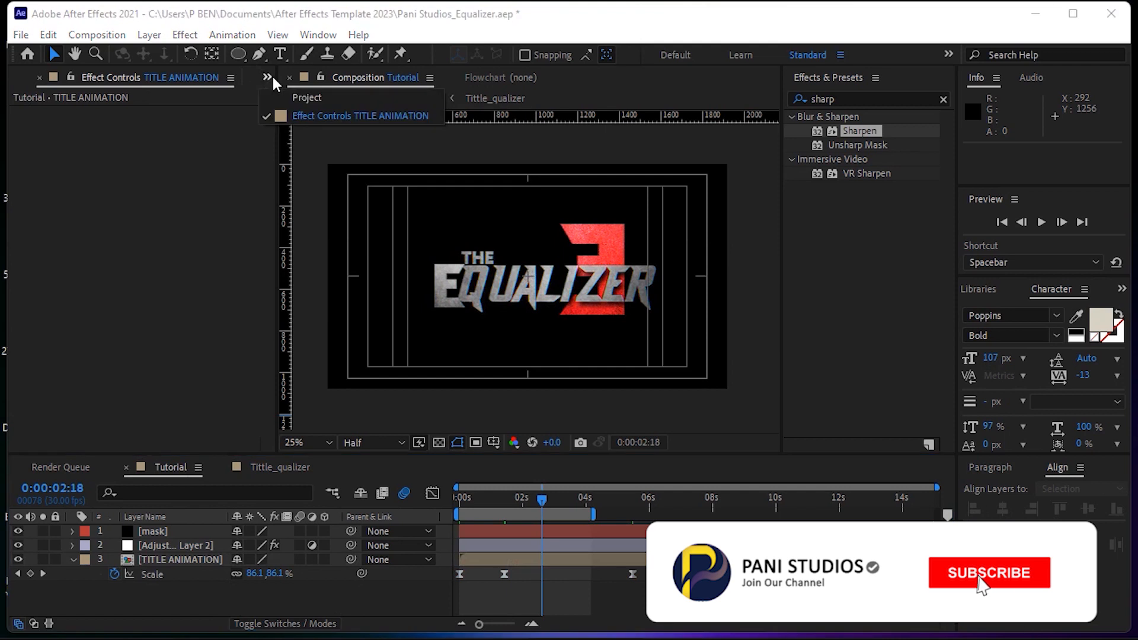
left_click(299, 97)
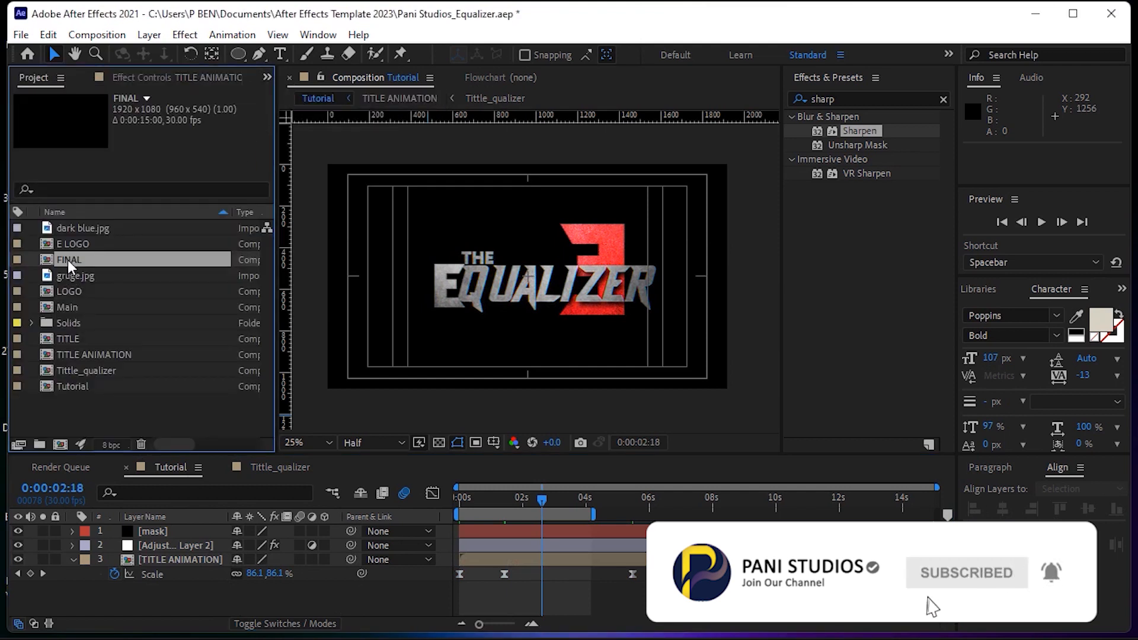
left_click(80, 227)
left_click_drag(79, 226, 232, 588)
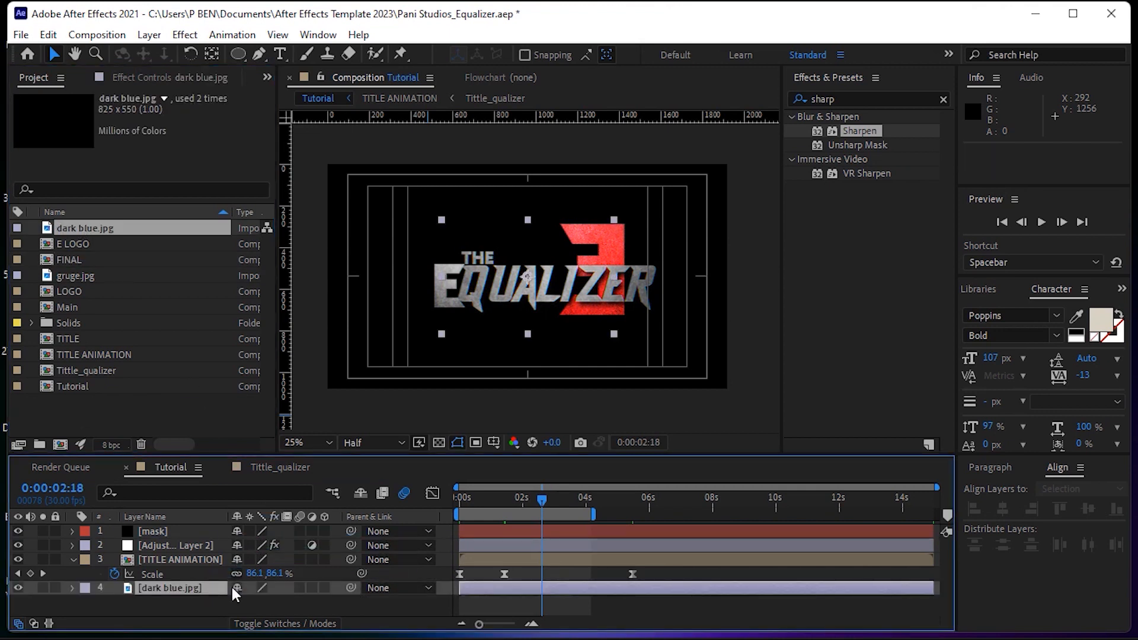
right_click(190, 589)
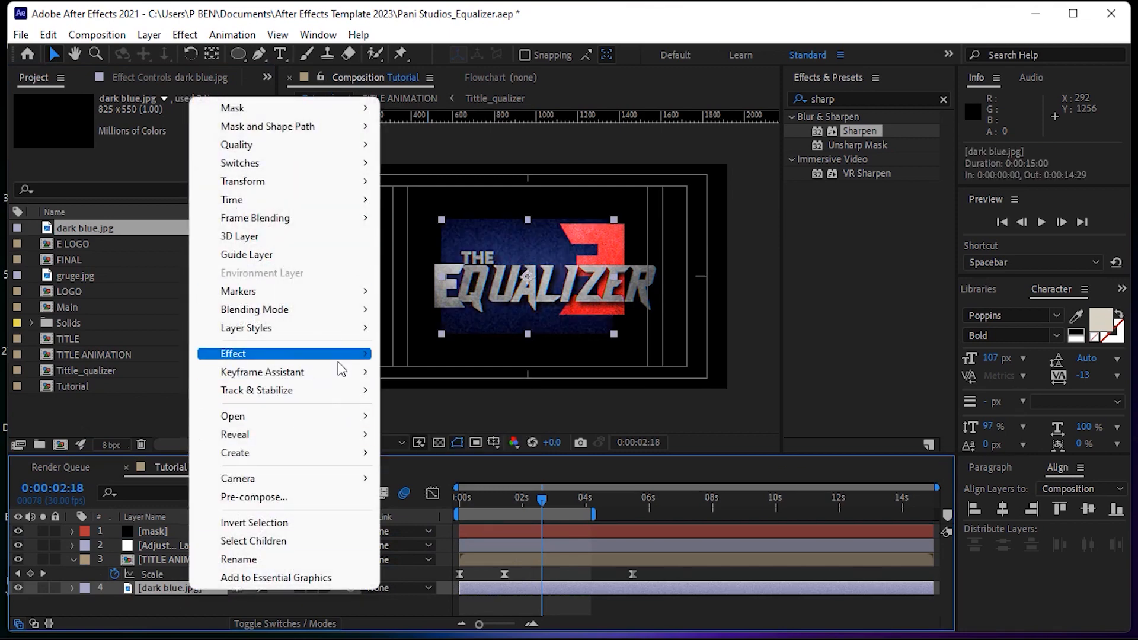
mouse_move(343, 182)
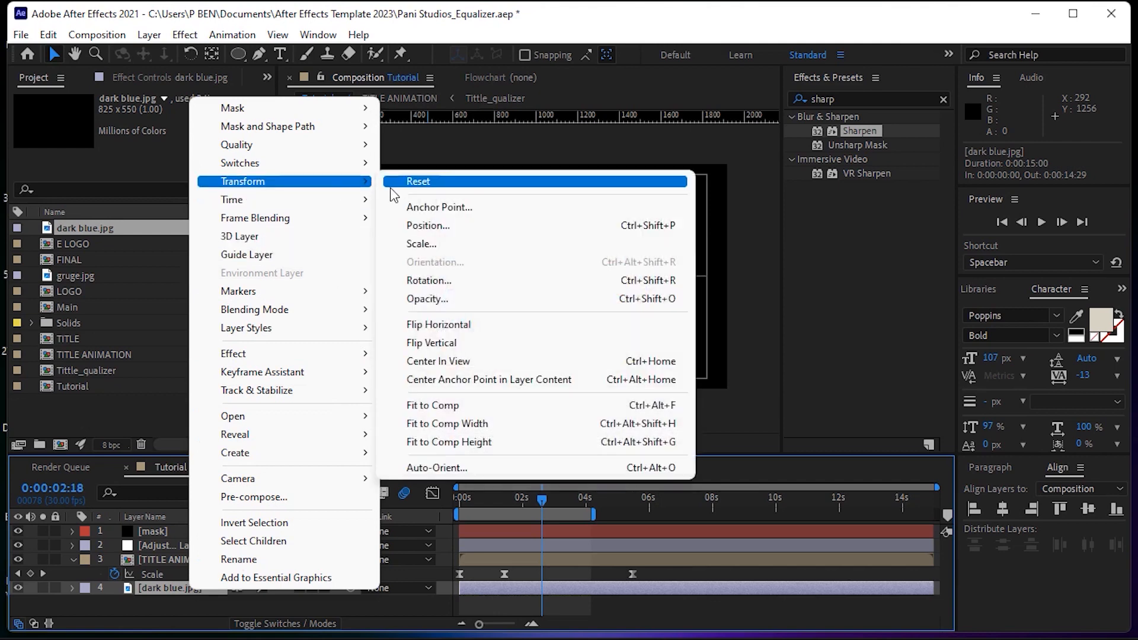
left_click(452, 405)
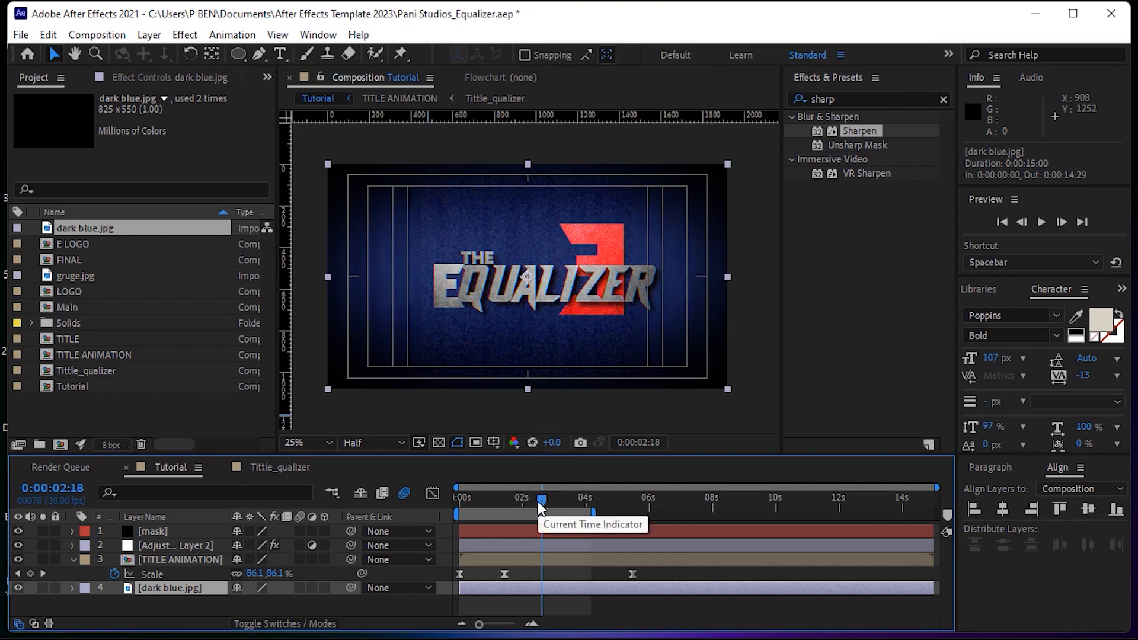
Keyframe the dark blue.jpg layer's scale at 0:00:00:00 and add a second, larger scale keyframe at 0:00:05:24.
left_click_drag(544, 495, 467, 516)
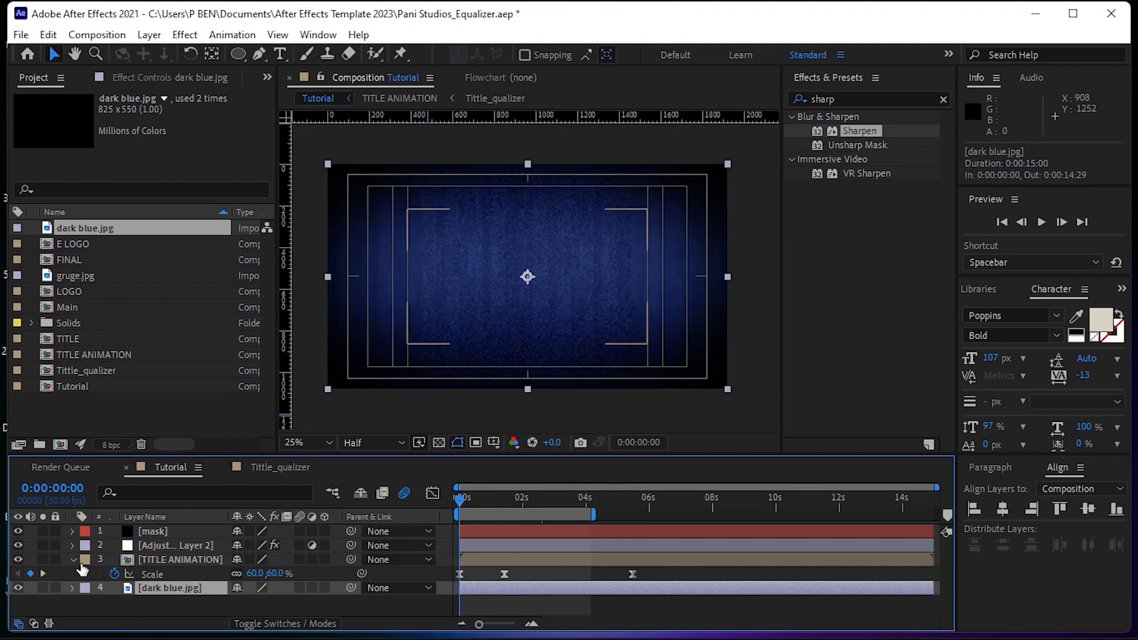
key("s")
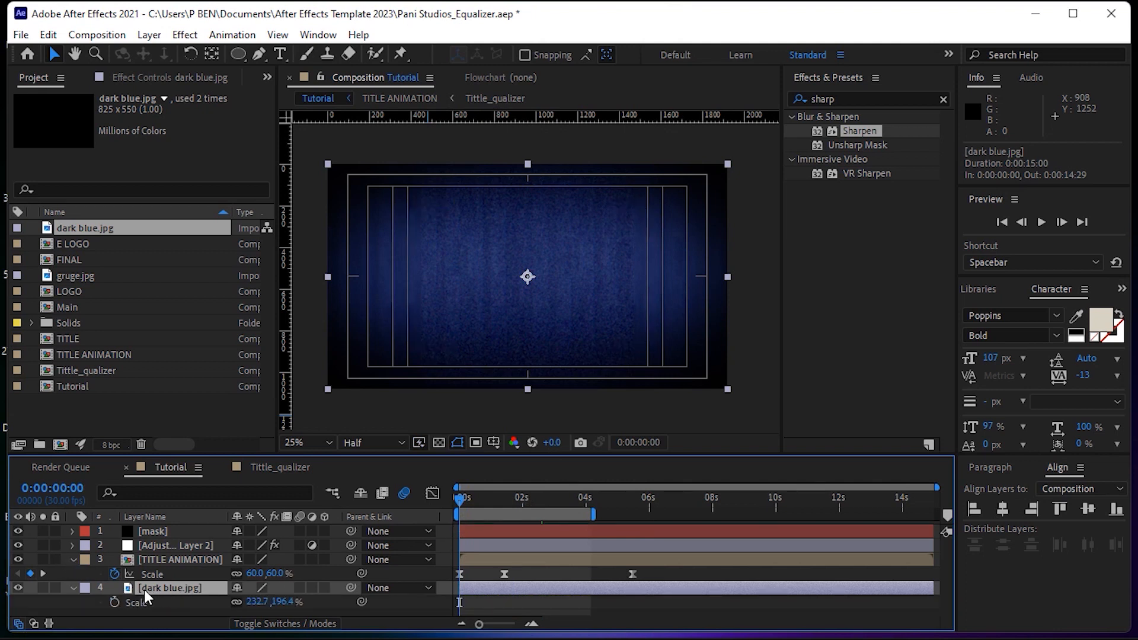
left_click(115, 602)
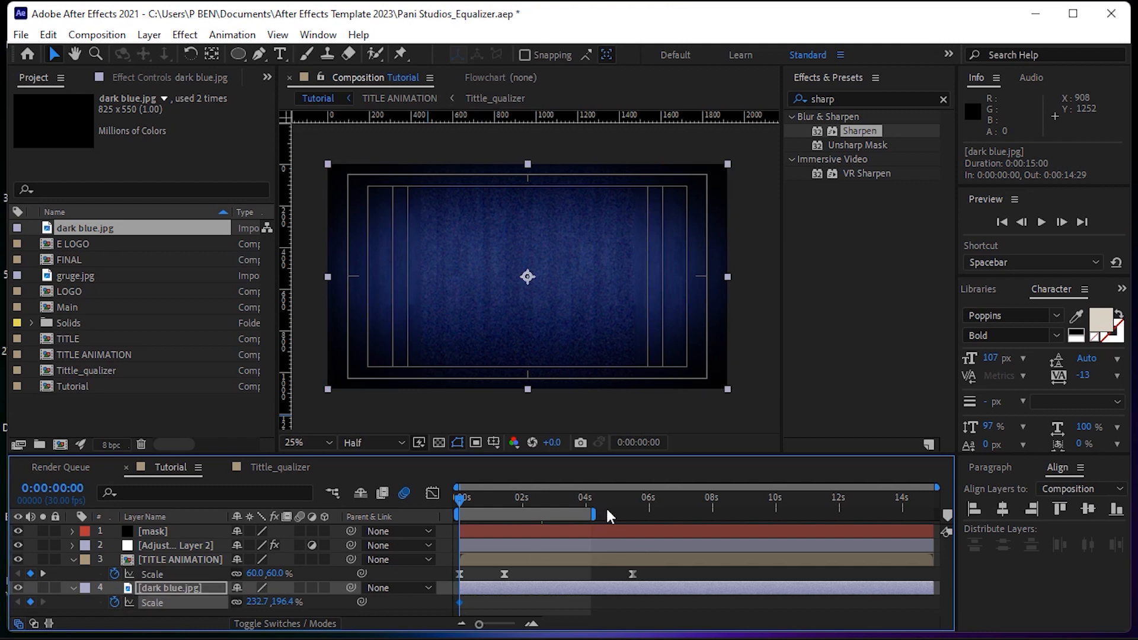
left_click(642, 509)
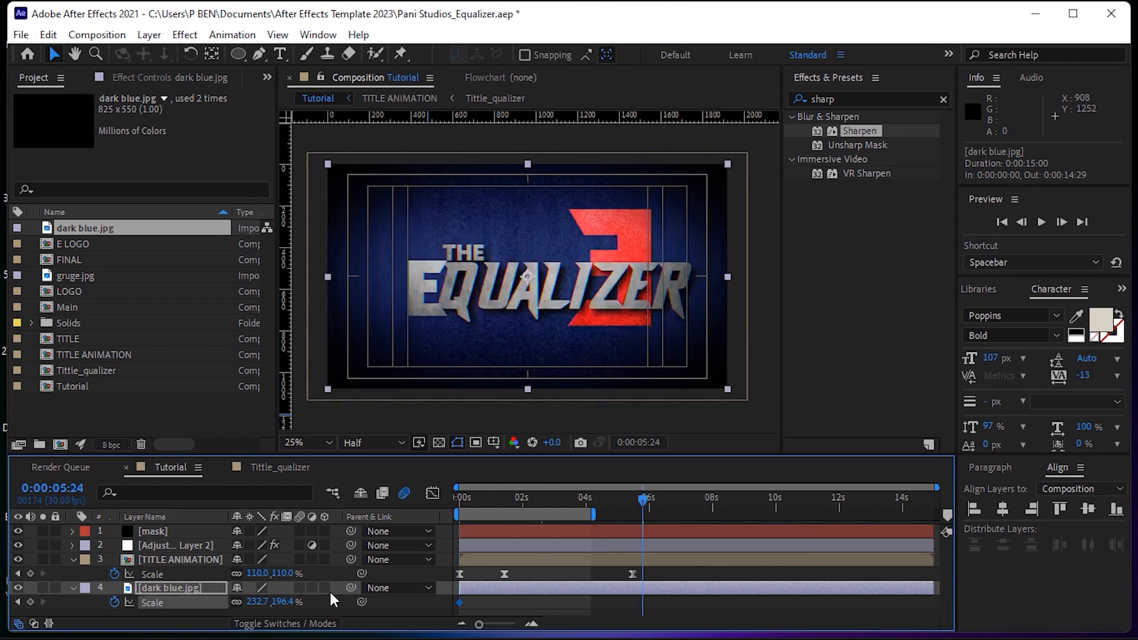
left_click_drag(259, 601, 275, 585)
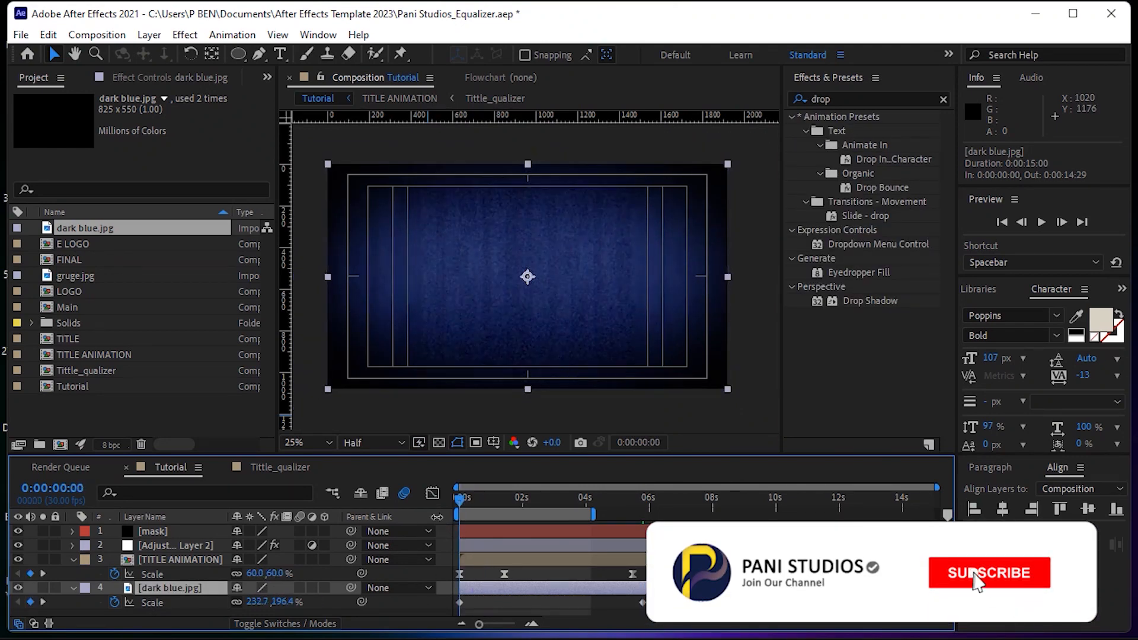
Try fading in dark blue.jpg with opacity keyframes of 0% at 0:00:00:00 and 100% at 0:00:00:05, previewing the fade.
key("t")
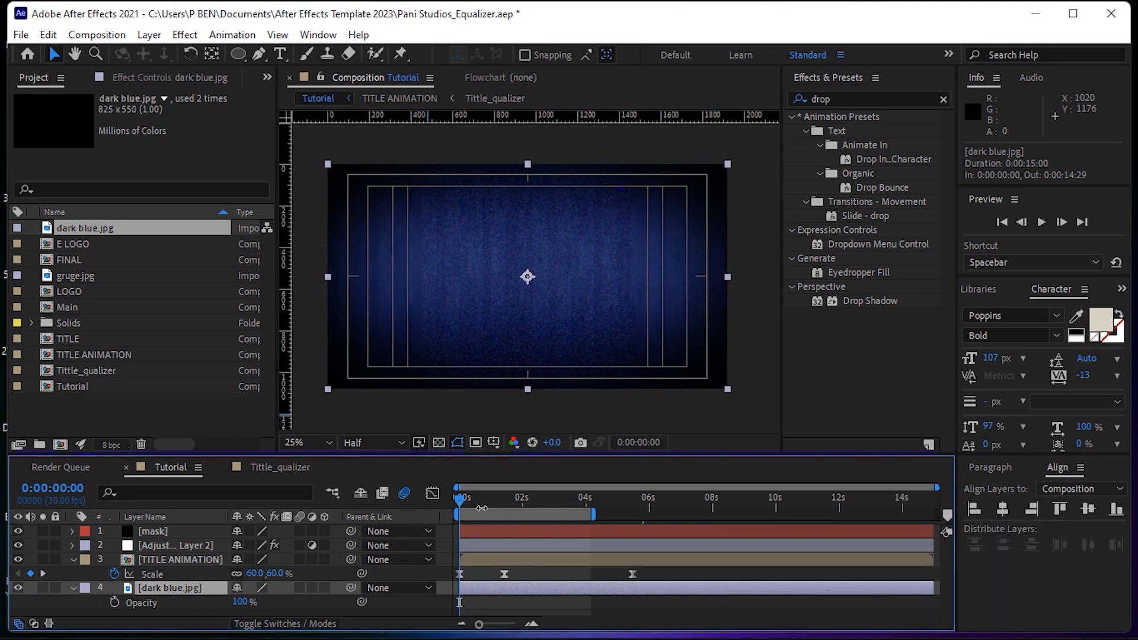
left_click_drag(457, 499, 464, 495)
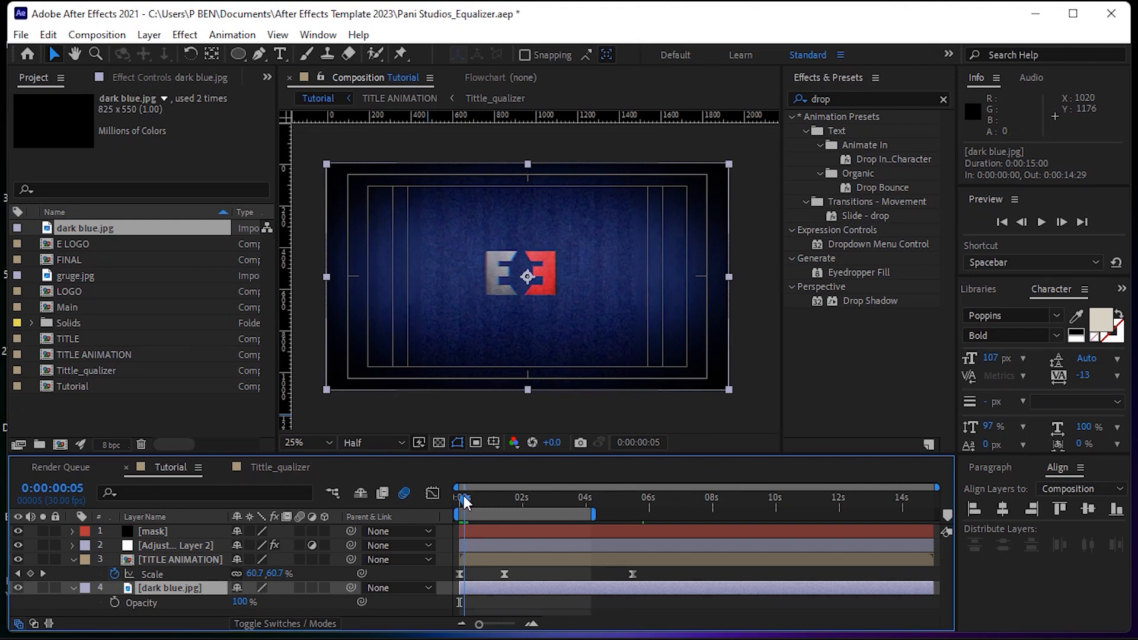
left_click(114, 602)
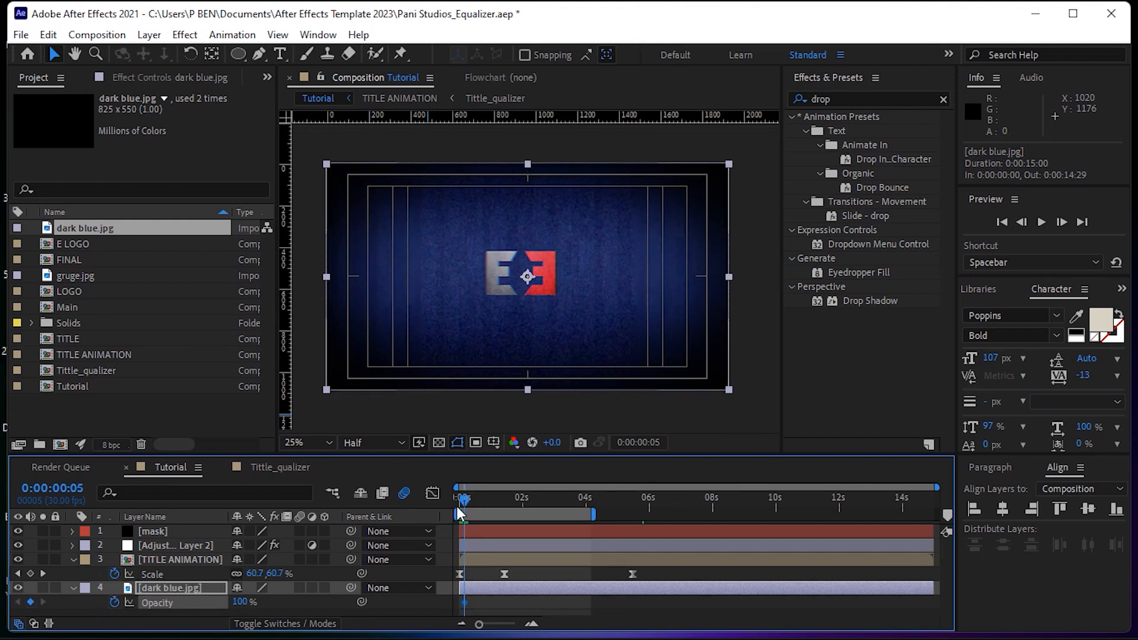
left_click_drag(463, 495, 450, 495)
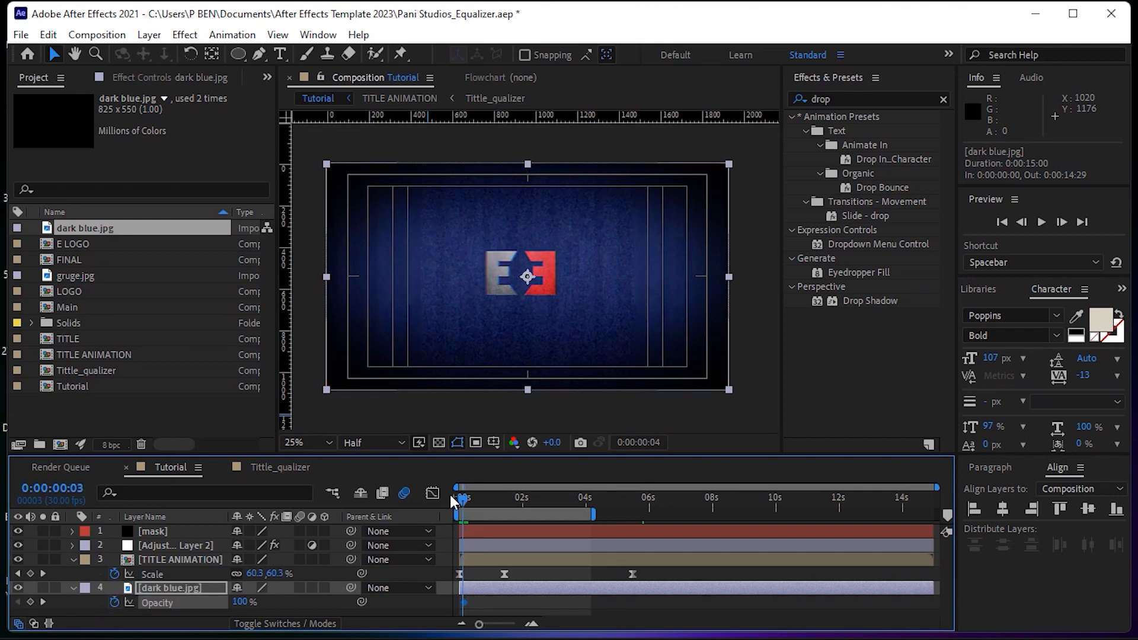
left_click(238, 601)
type("0")
key("Return")
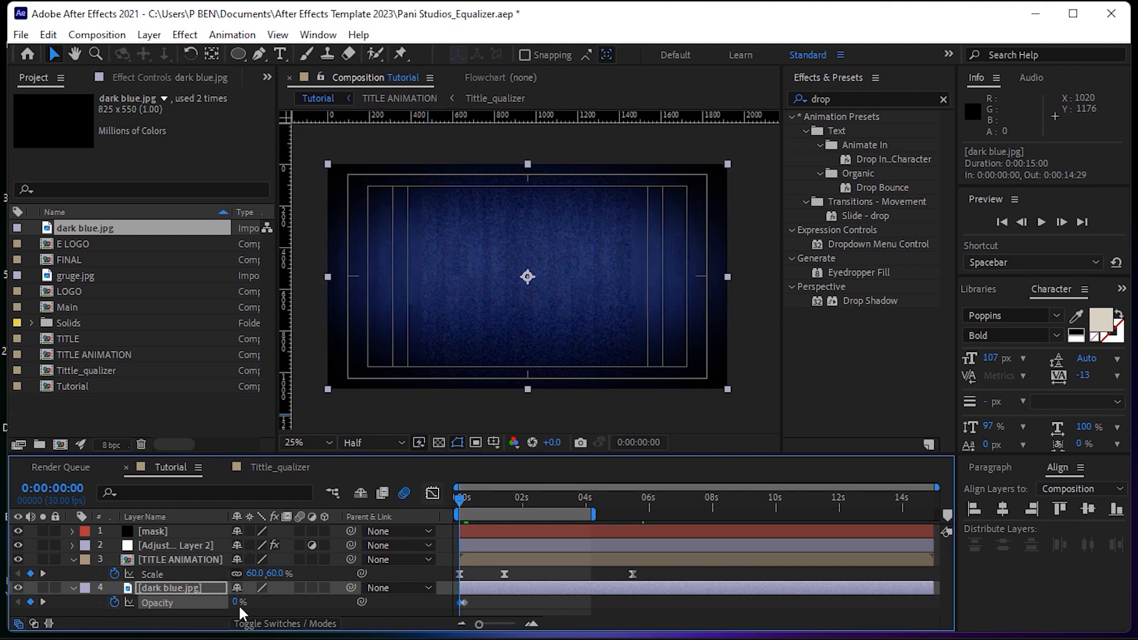
key("space")
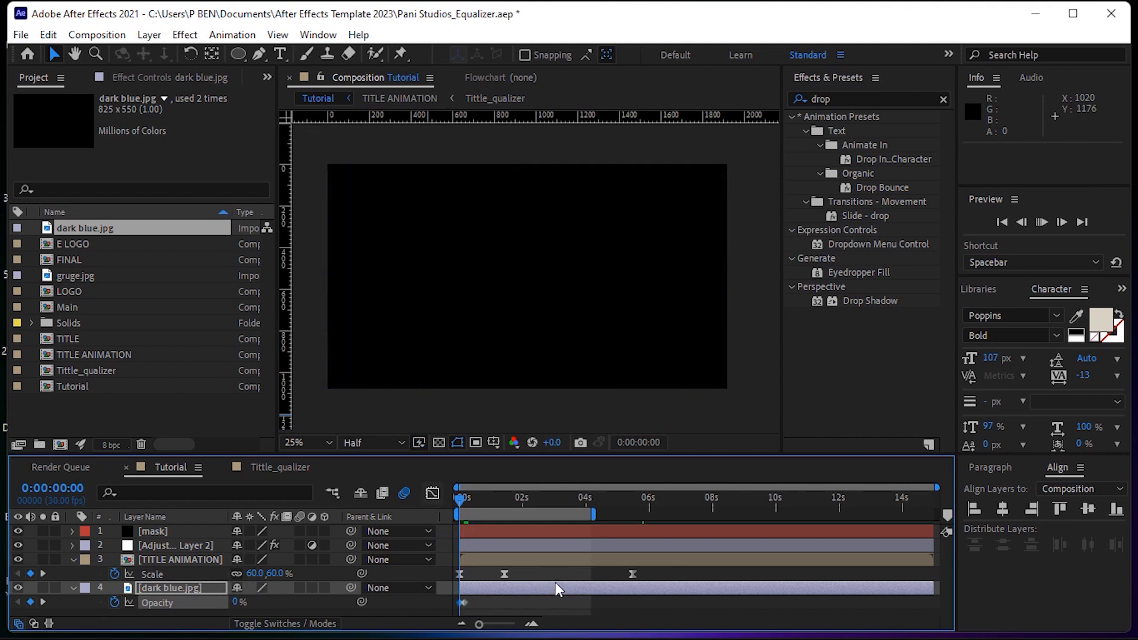
Undo the opacity keyframes on dark blue.jpg and preview the title from the start with its opacity at a constant 12%.
key("ctrl+z")
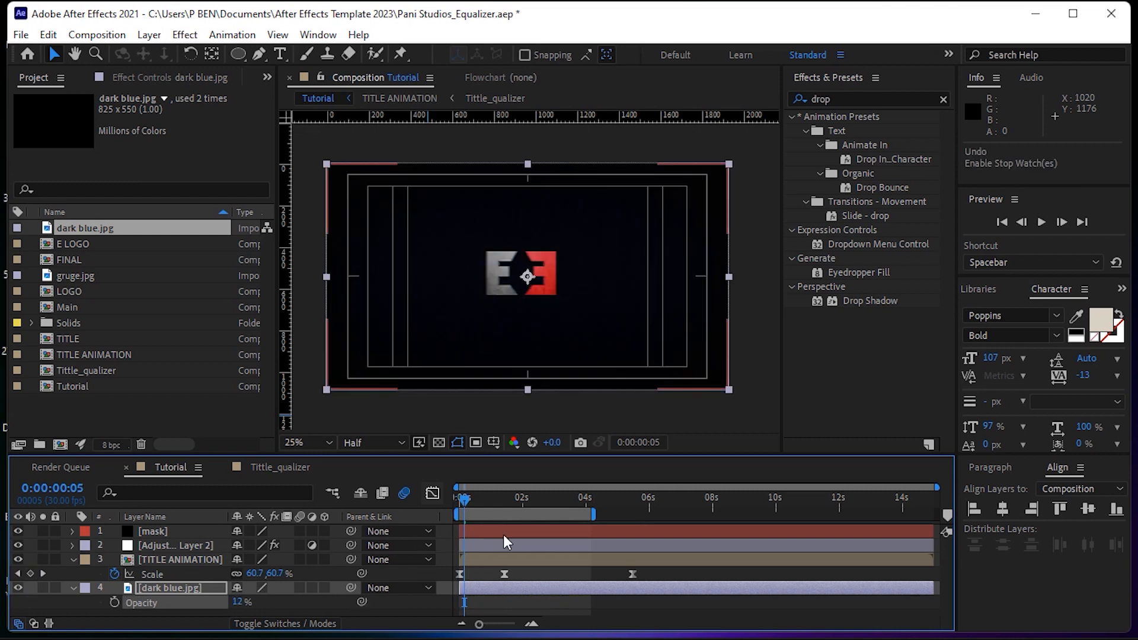
left_click_drag(465, 498, 419, 496)
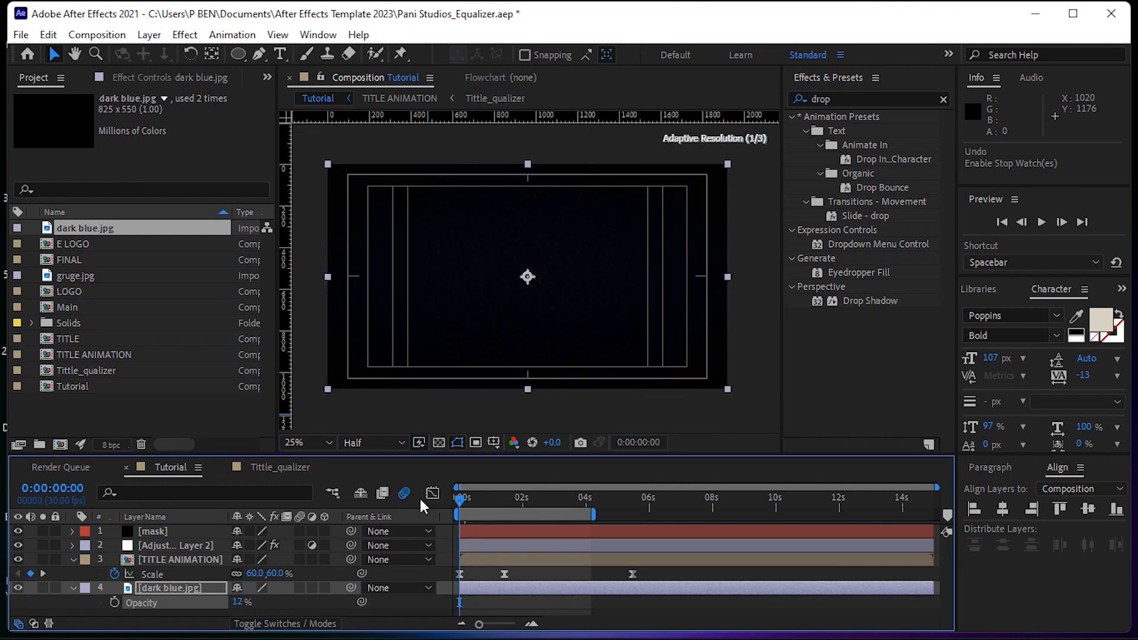
key("space")
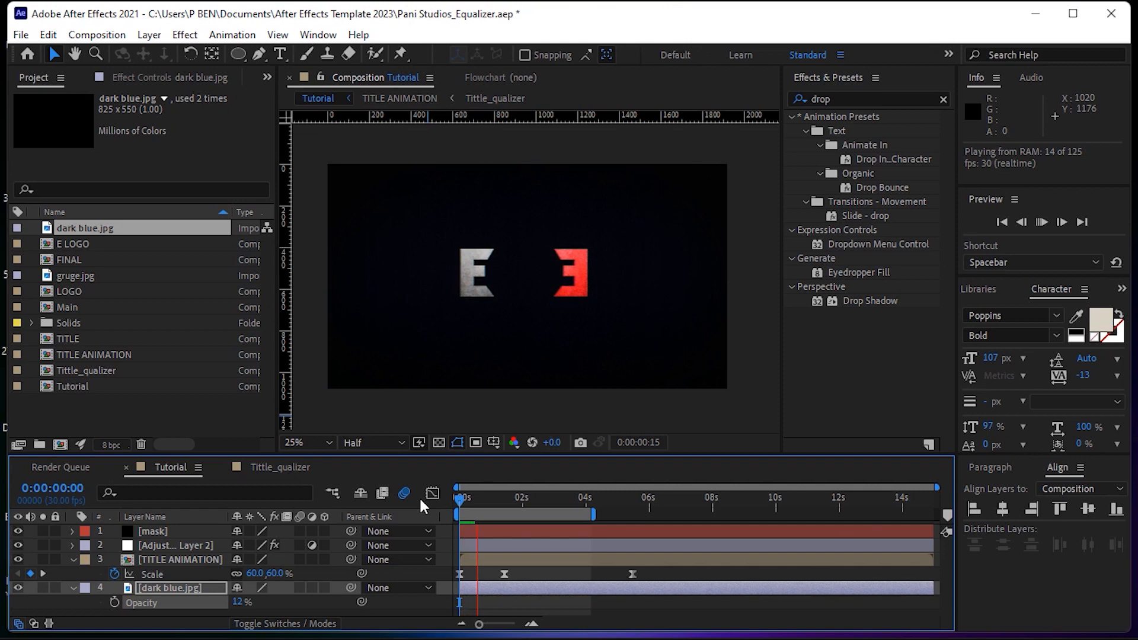
key("space")
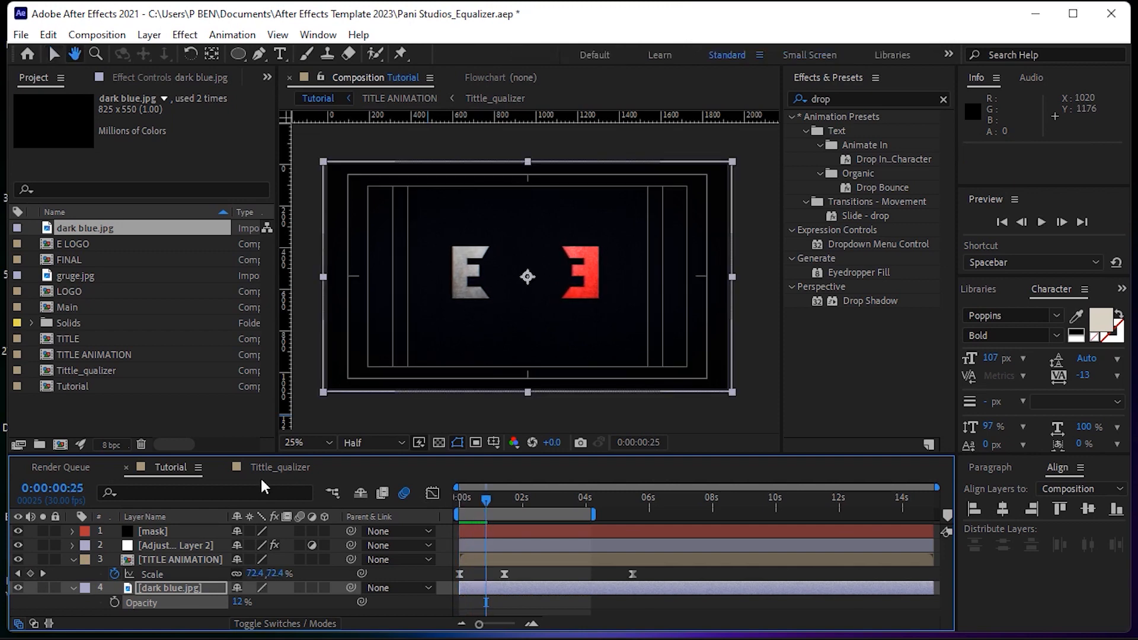
Create a black 1920 × 1080 px solid named film bar as the uppermost layer.
left_click(184, 34)
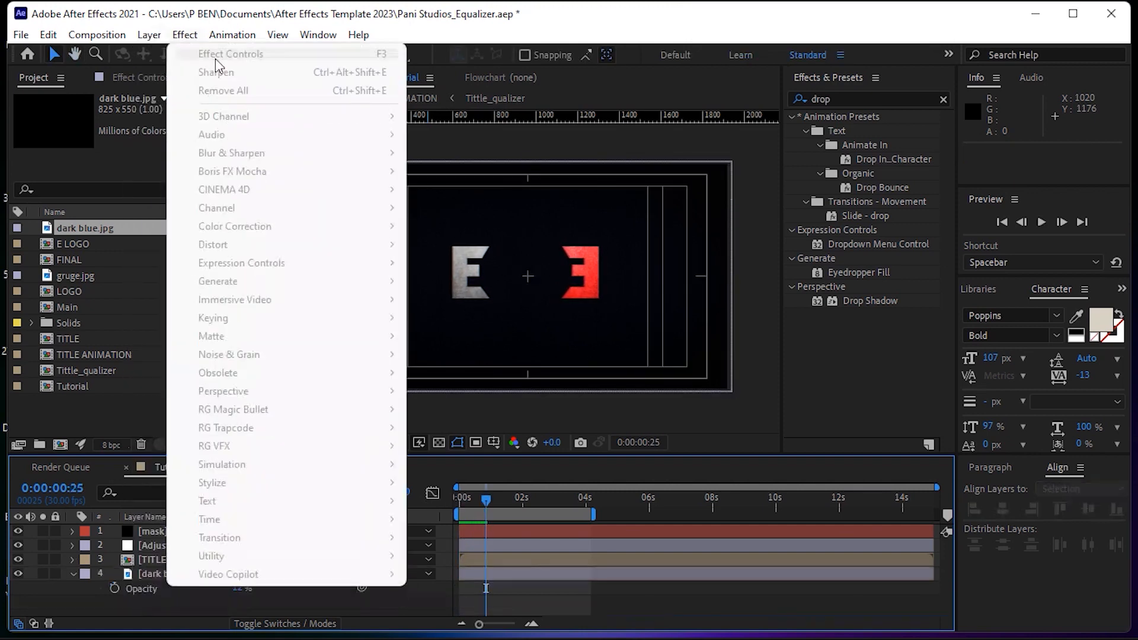
mouse_move(153, 35)
mouse_move(178, 54)
left_click(497, 74)
type("film")
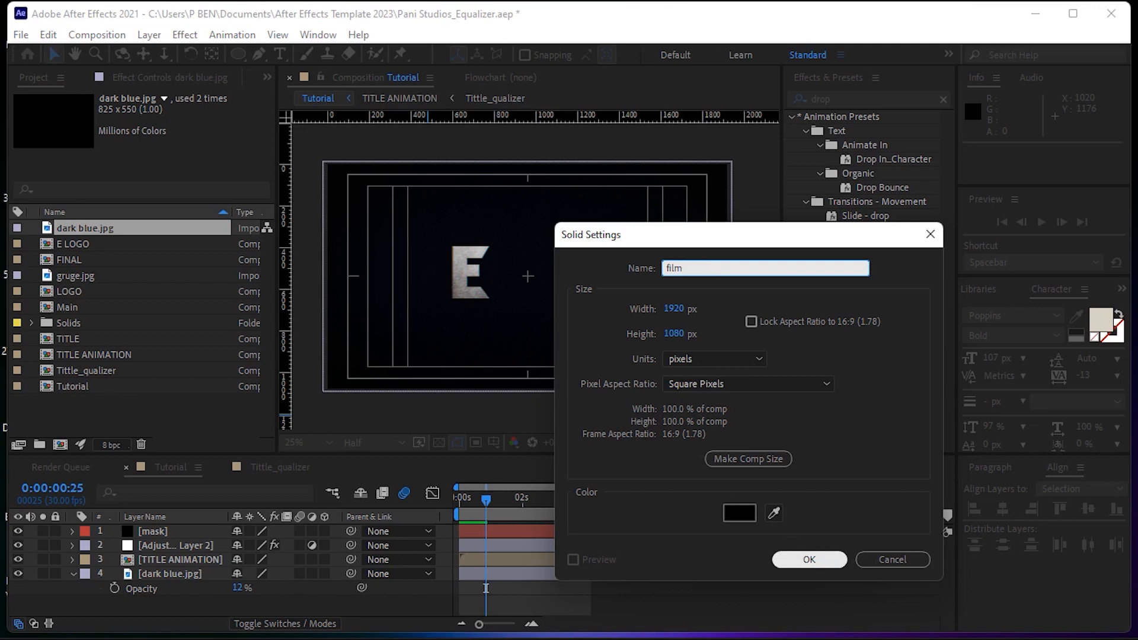
type(" bar")
key("Return")
Place horizontal guides at 104 and 976 px along the title-safe edges and draw a full-width rectangular mask between them on film bar.
left_click_drag(360, 116, 390, 185)
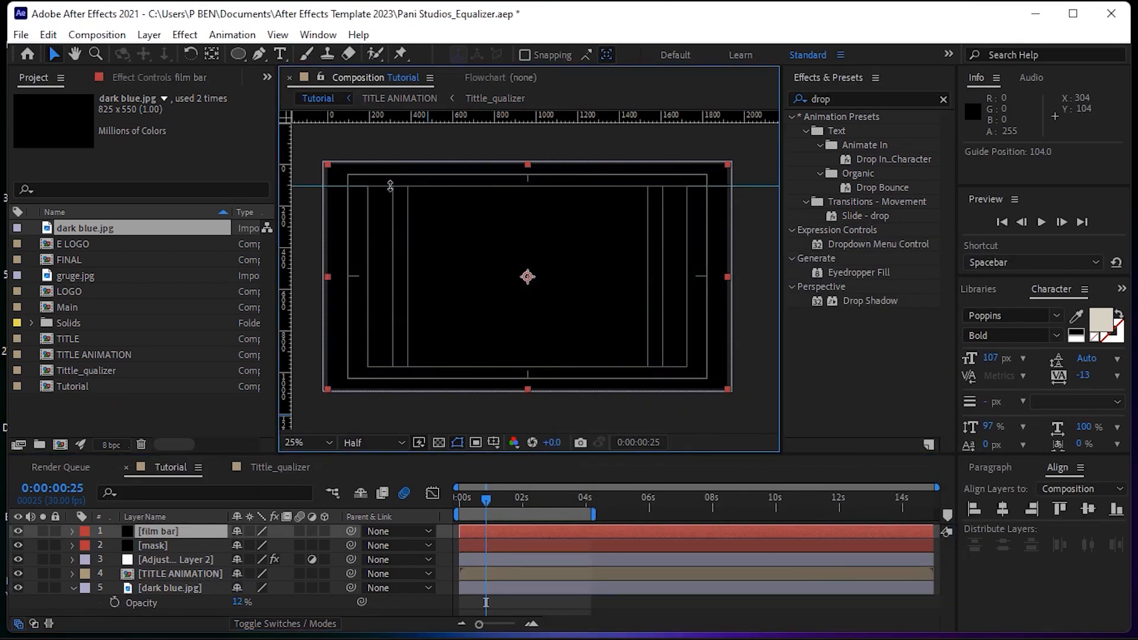
left_click_drag(403, 118, 403, 368)
left_click(238, 54)
left_click(278, 53)
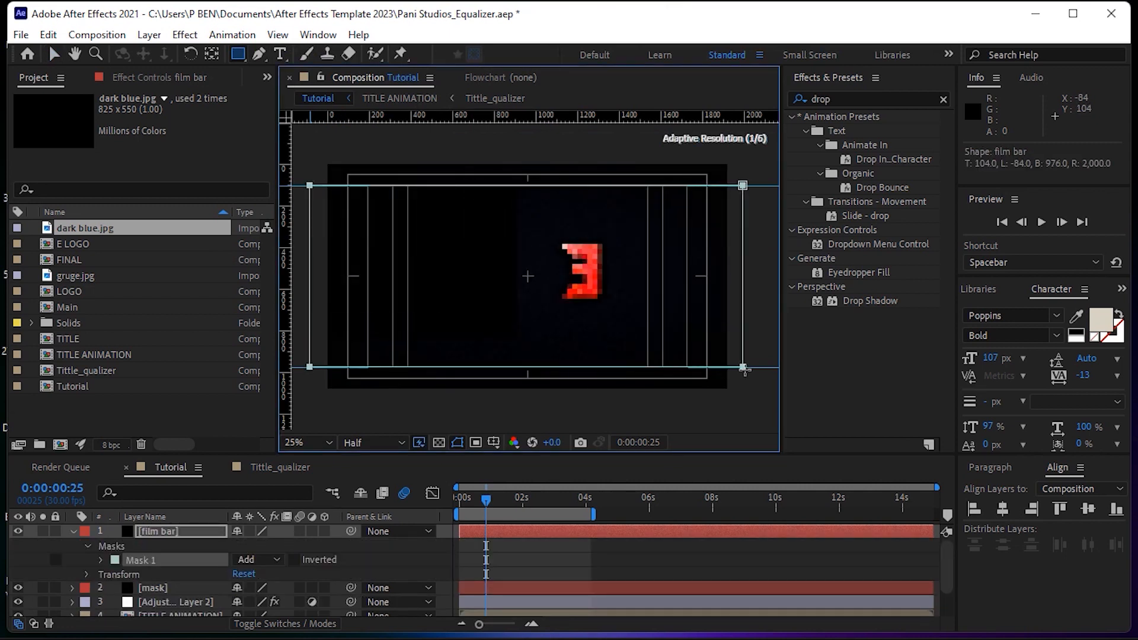